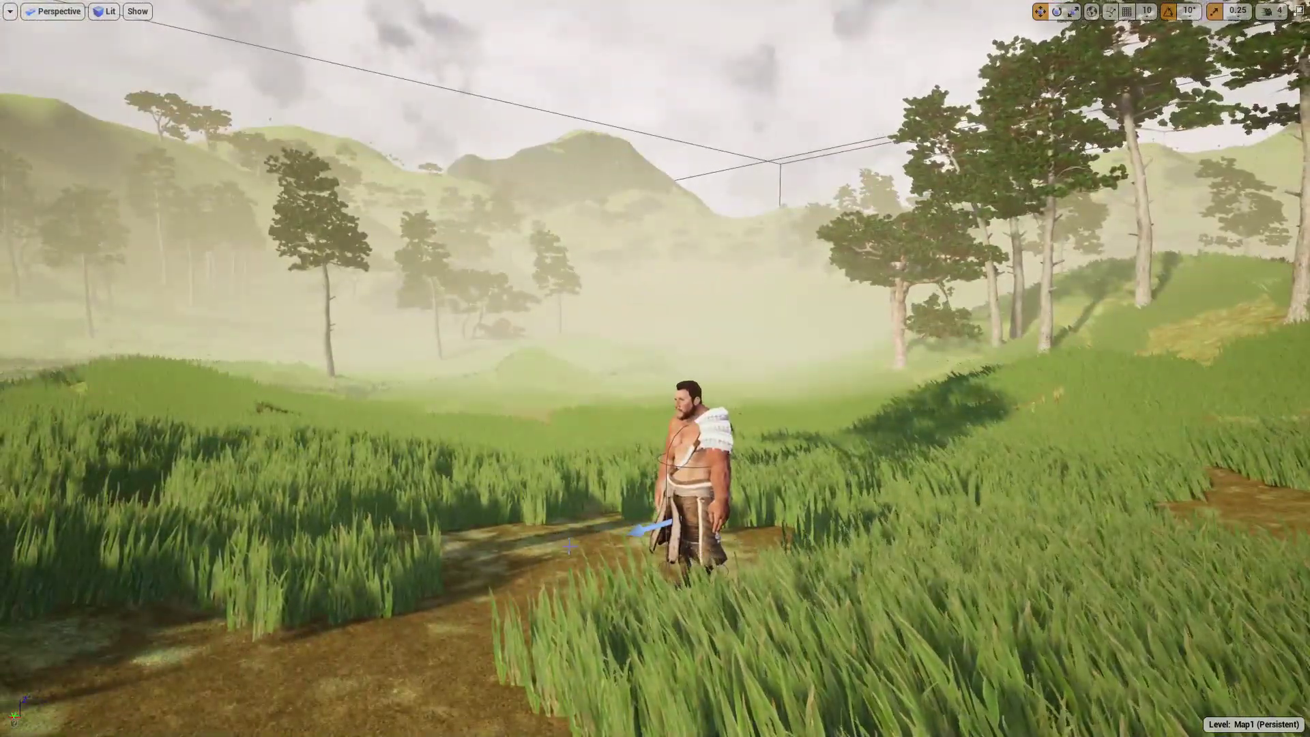
Inspect the Brute_Skeleton_BlendSpace1D preview from the side while varying its Speed value.
key("F11")
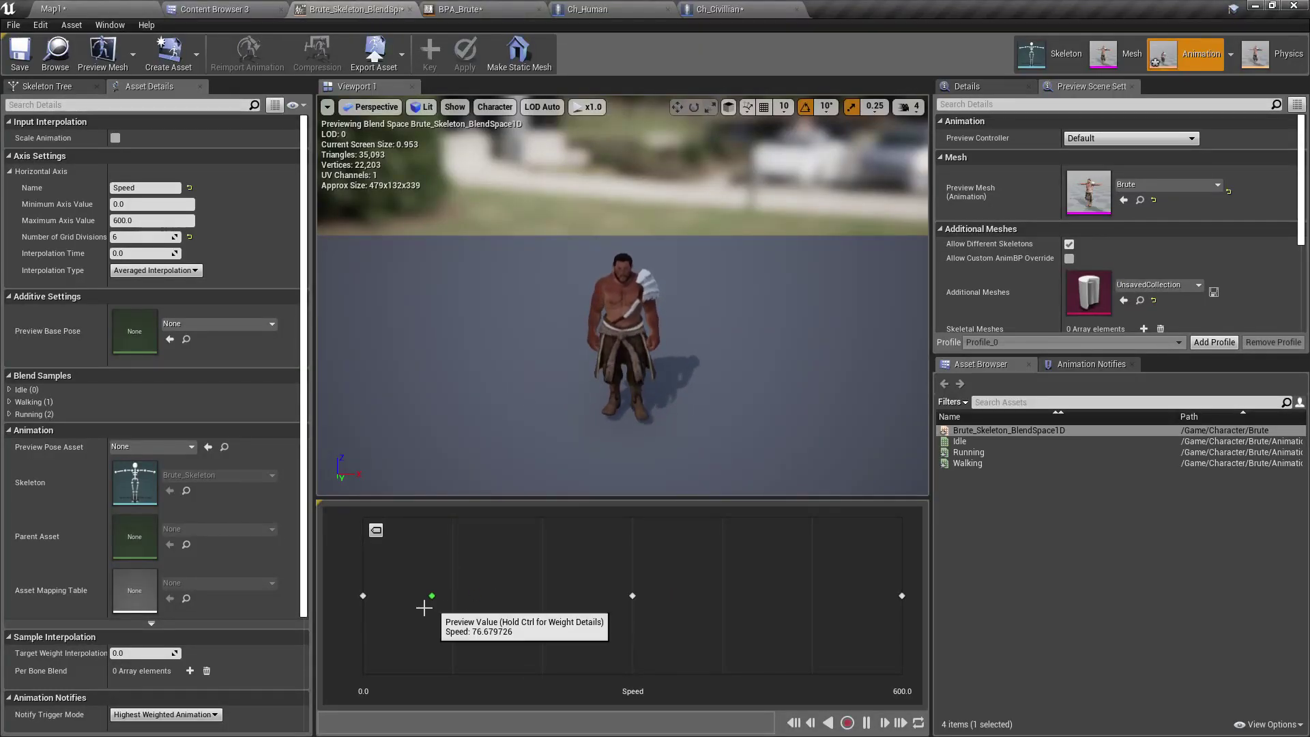
left_click_drag(505, 409, 737, 382, "alt")
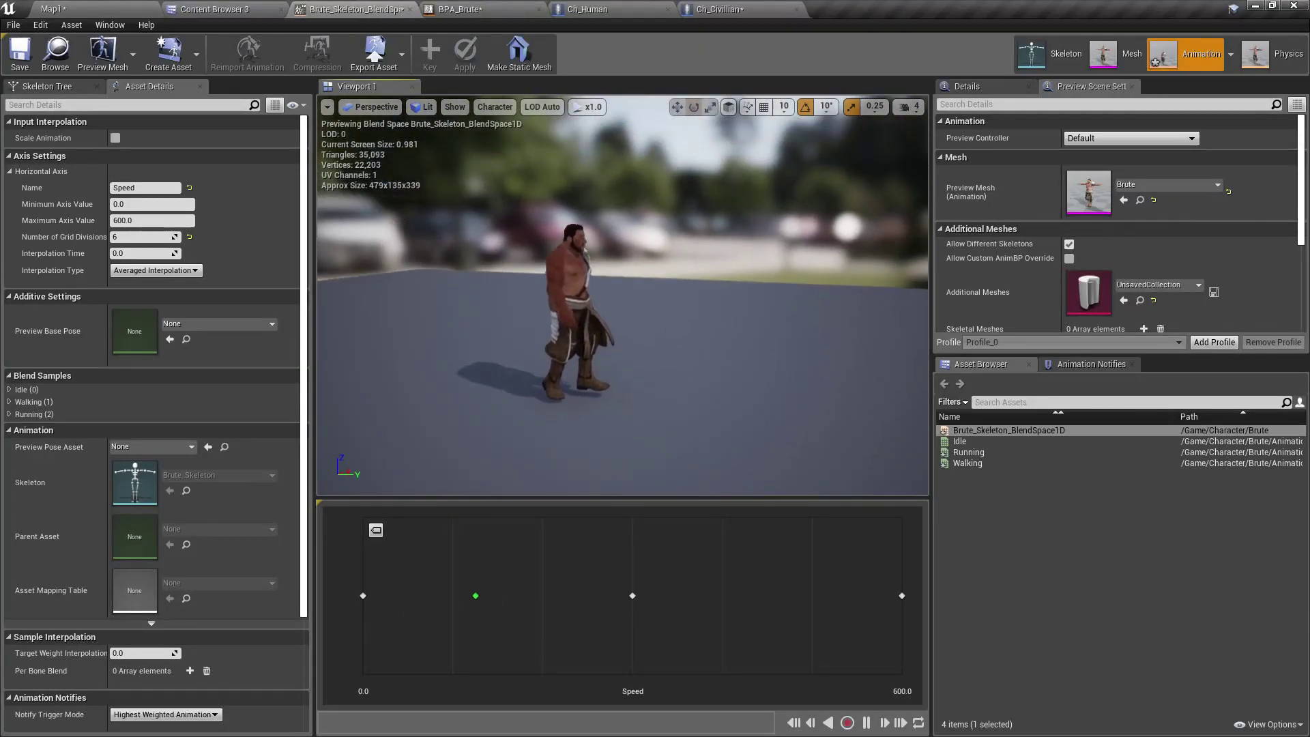
key("w")
mouse_move(507, 486)
right_mouse_down()
mouse_move(513, 466)
mouse_move(508, 477)
right_mouse_up()
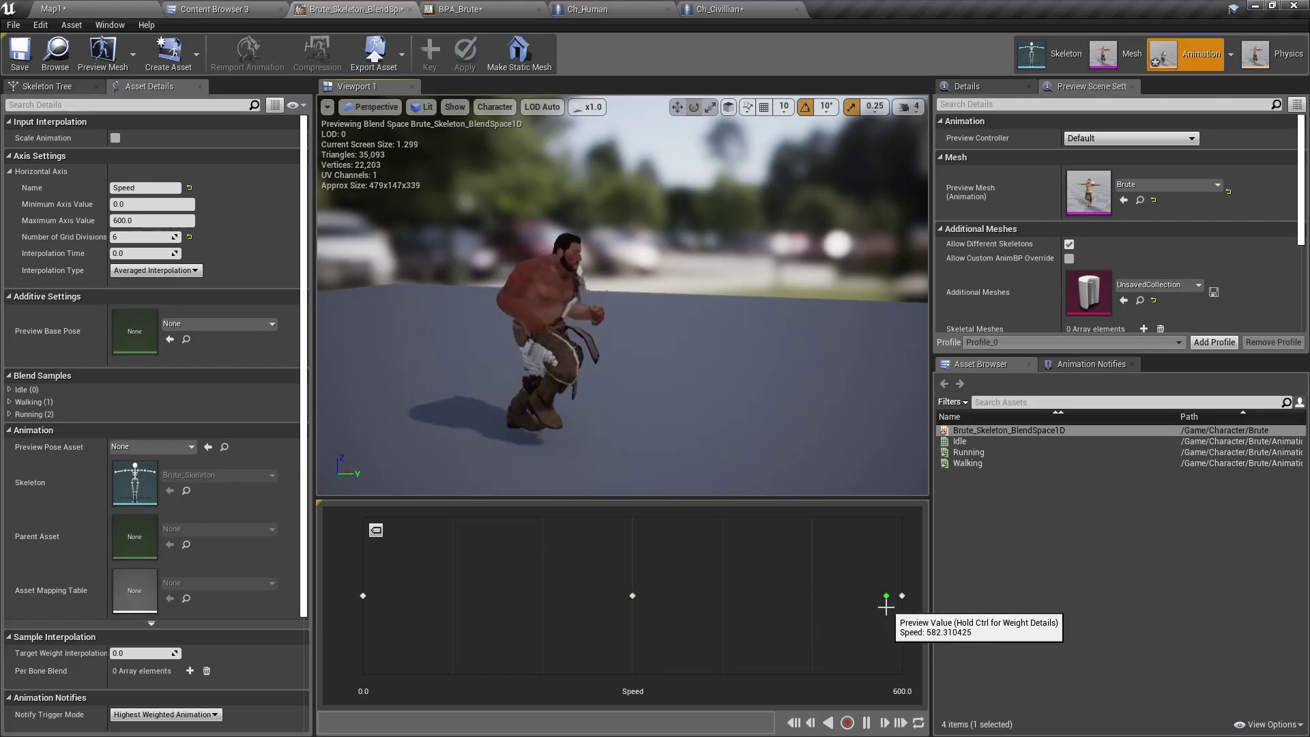
Review the Ch_Human and Ch_Civillian blueprints, including the civilian's 3D preview, and return to Map1.
left_click(583, 8)
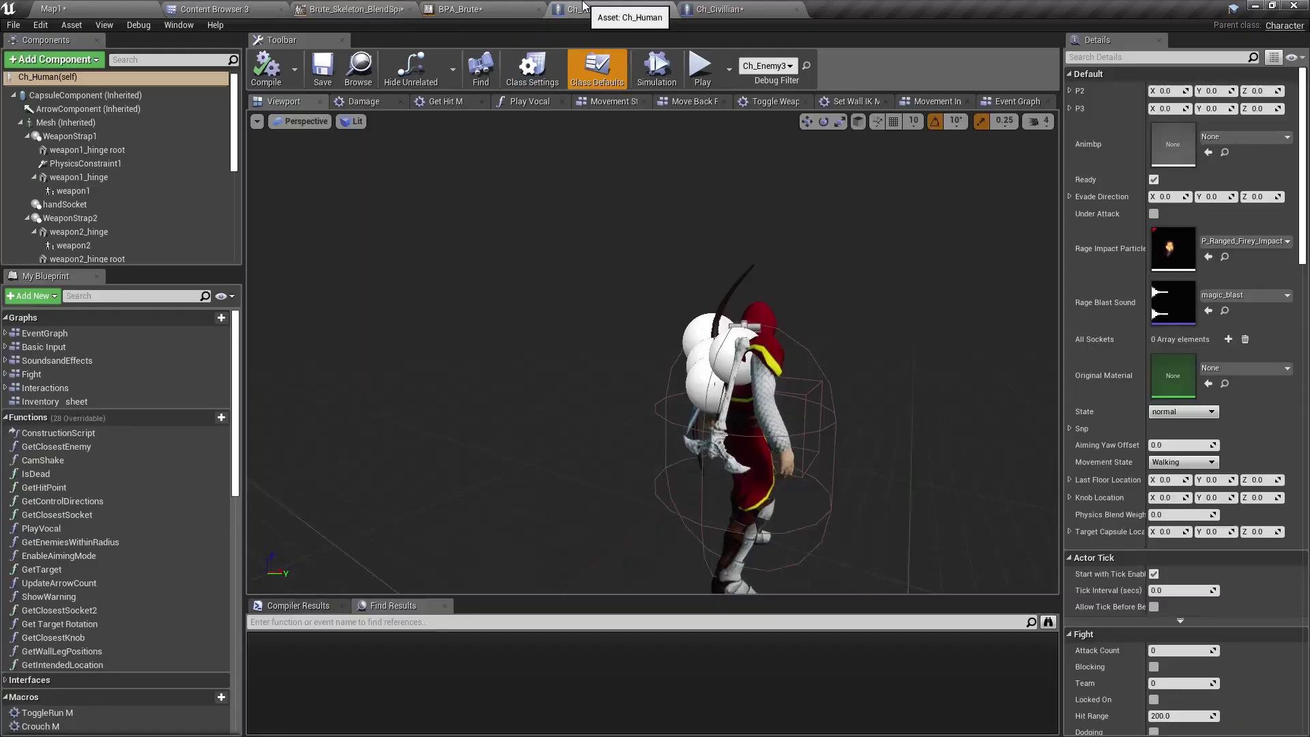
left_click(716, 8)
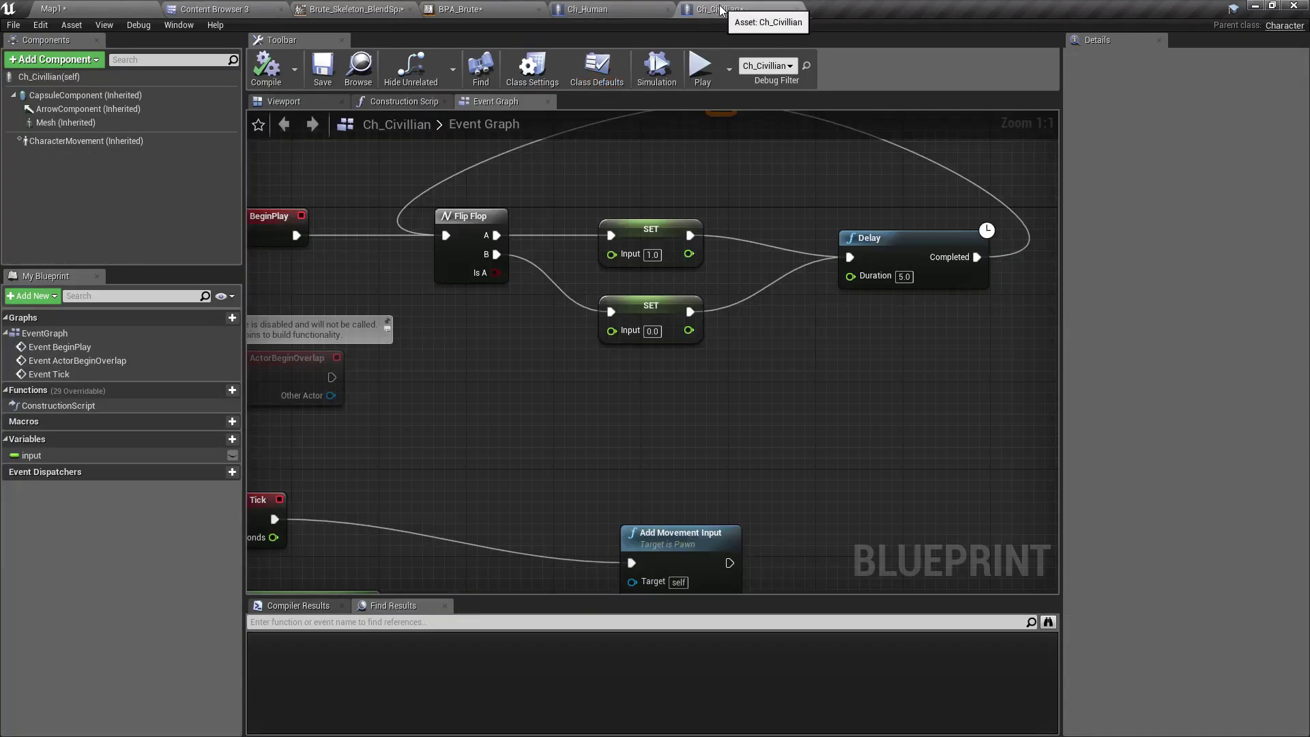
left_click(280, 101)
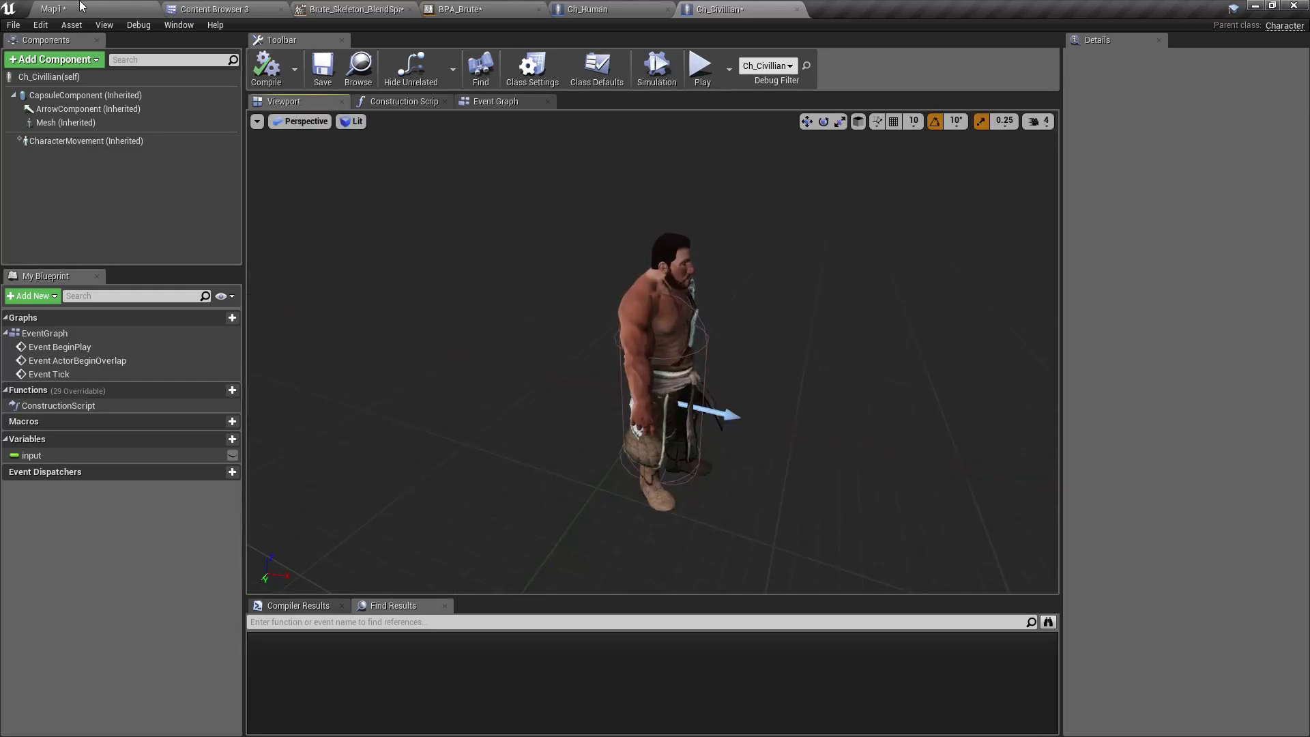
left_click(105, 6)
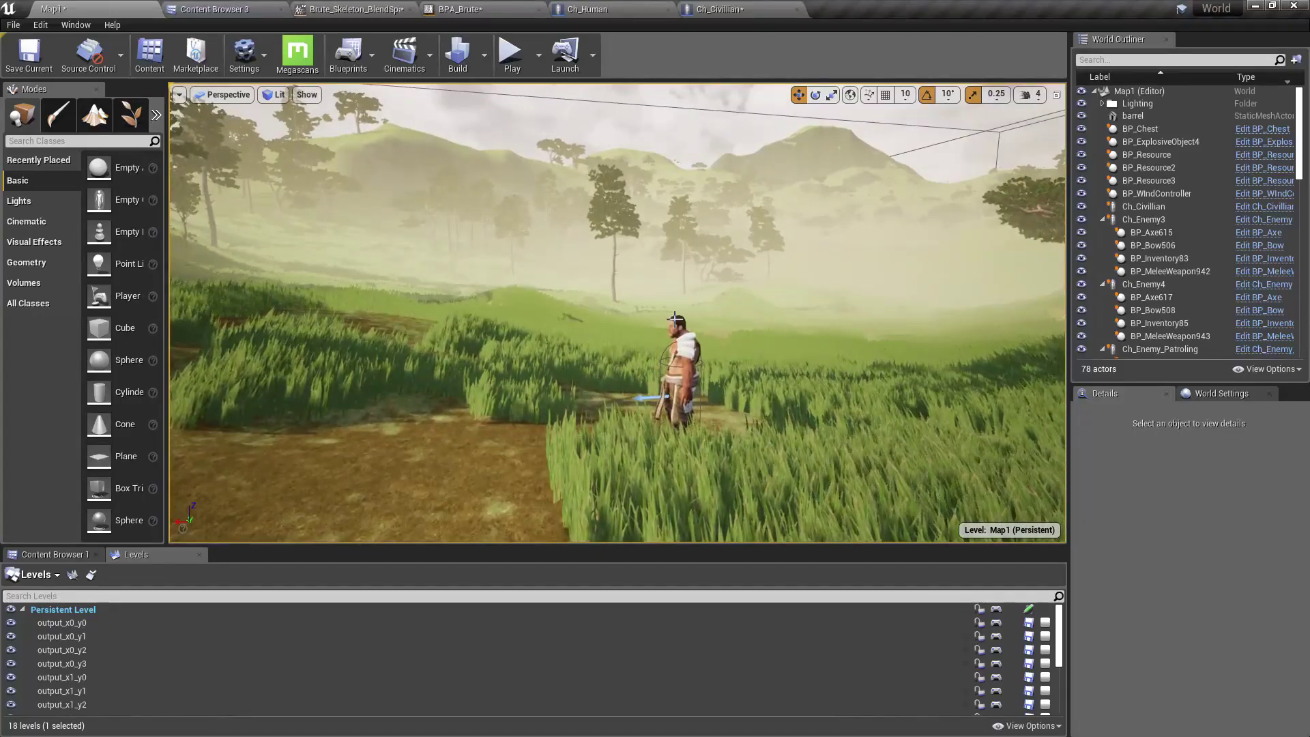
Play the level full screen and follow the civilian character to check its idle, walking and running movement.
key("F11")
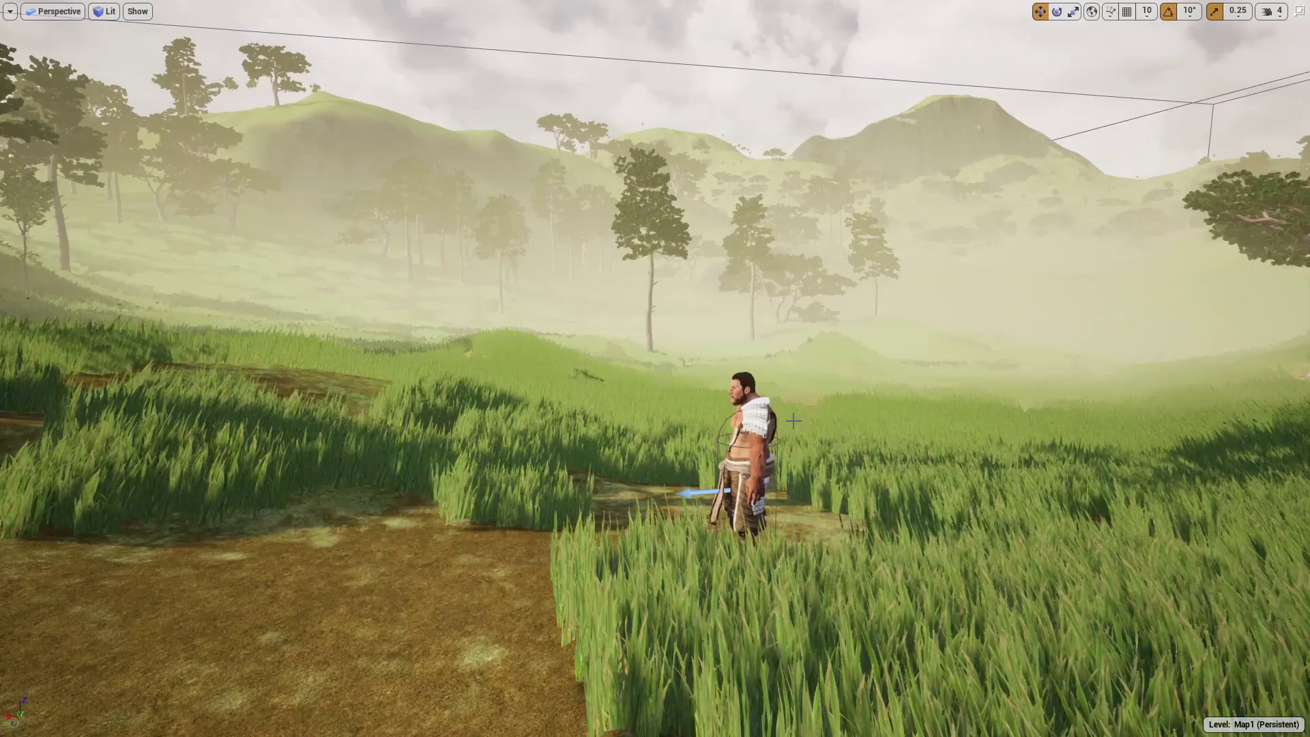
key("alt+p")
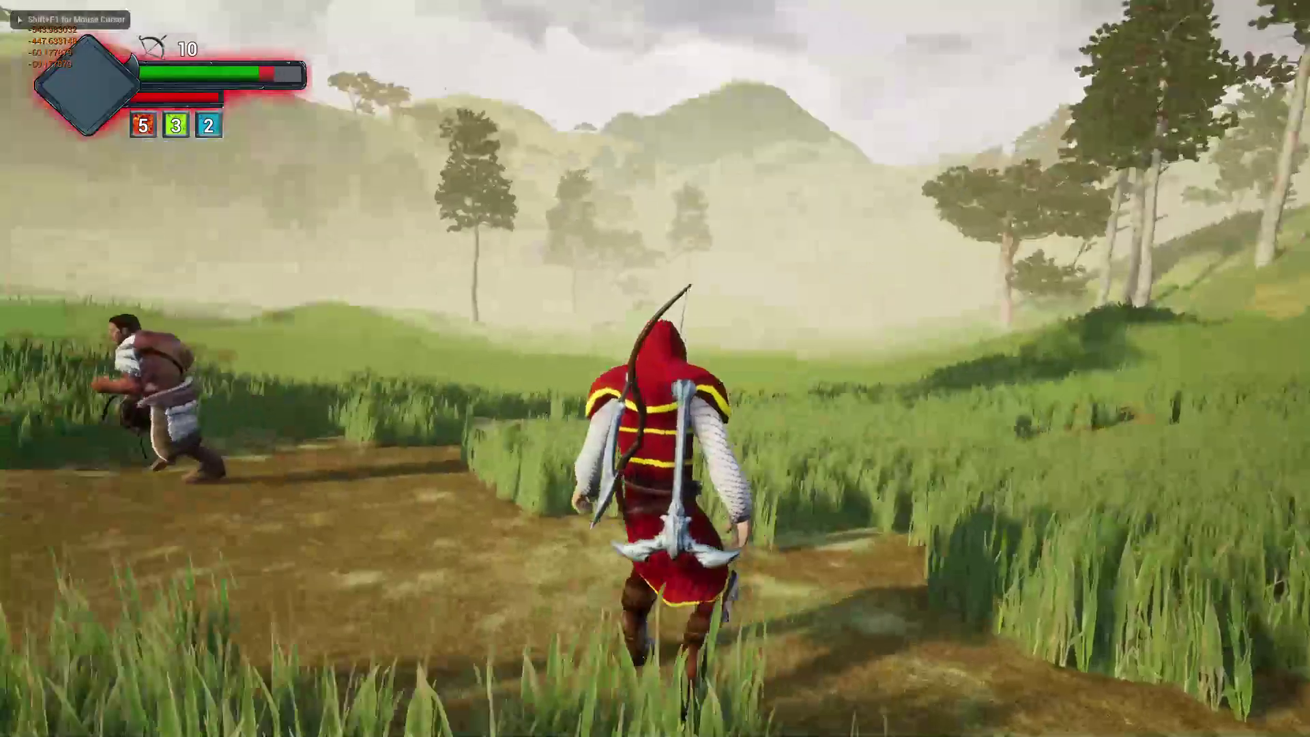
key("w")
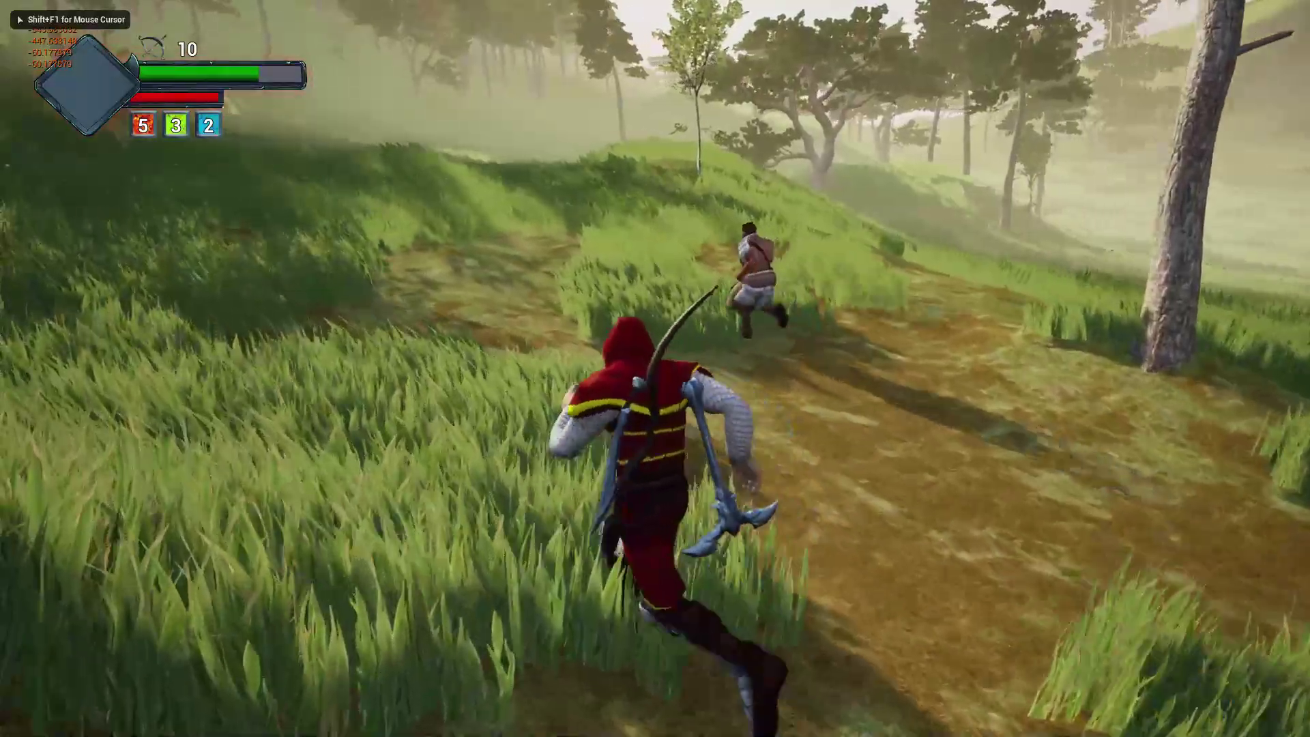
key("w")
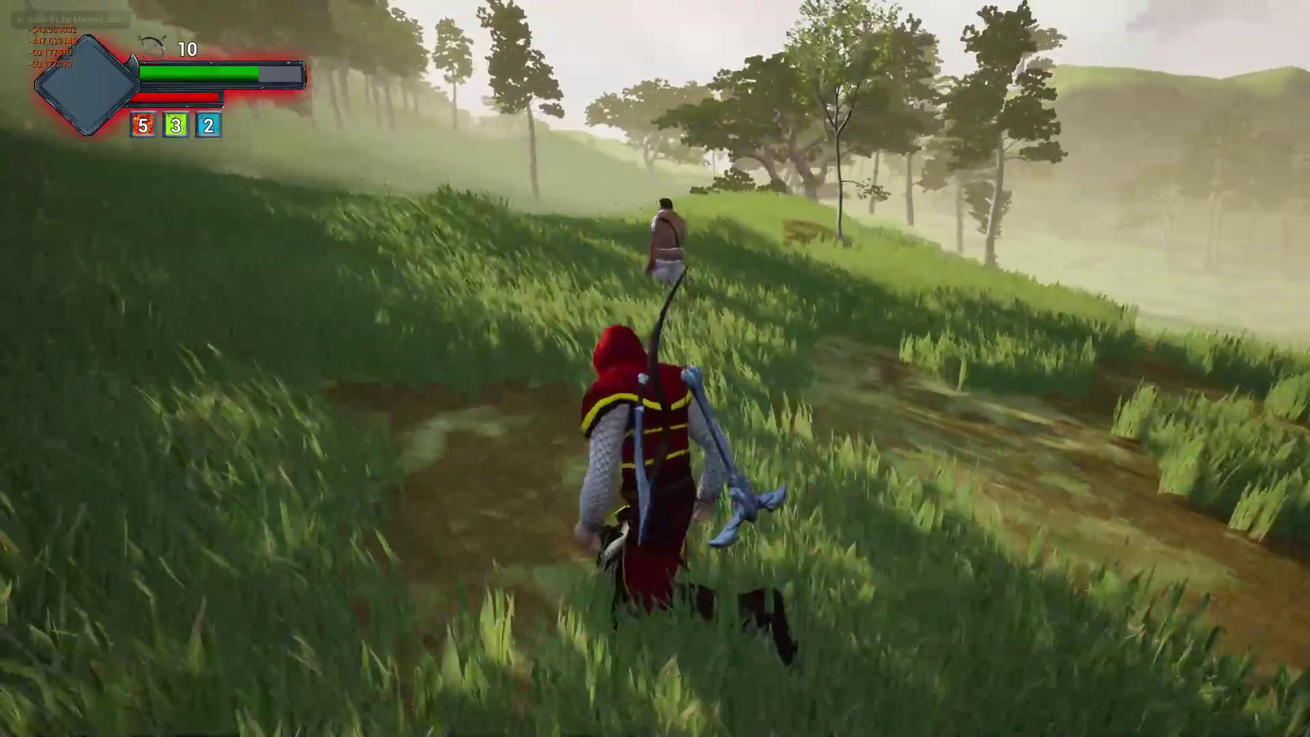
key("w")
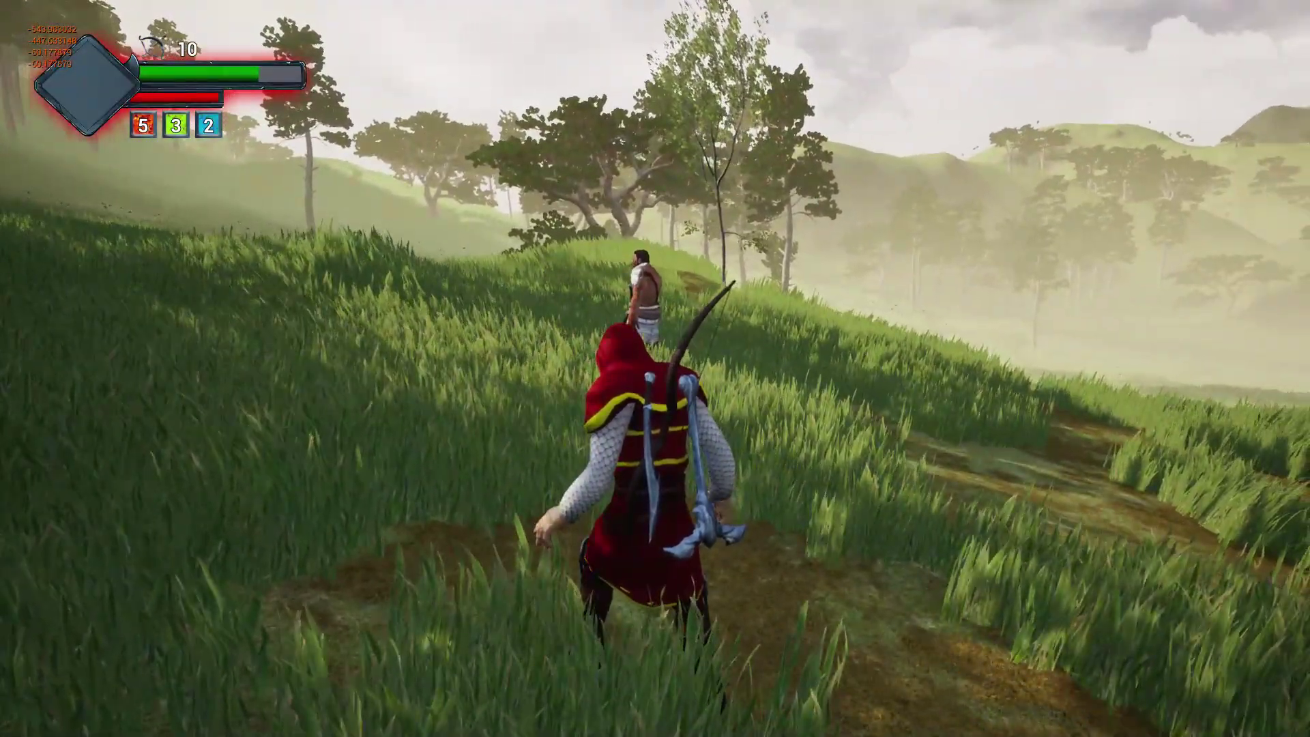
key("w")
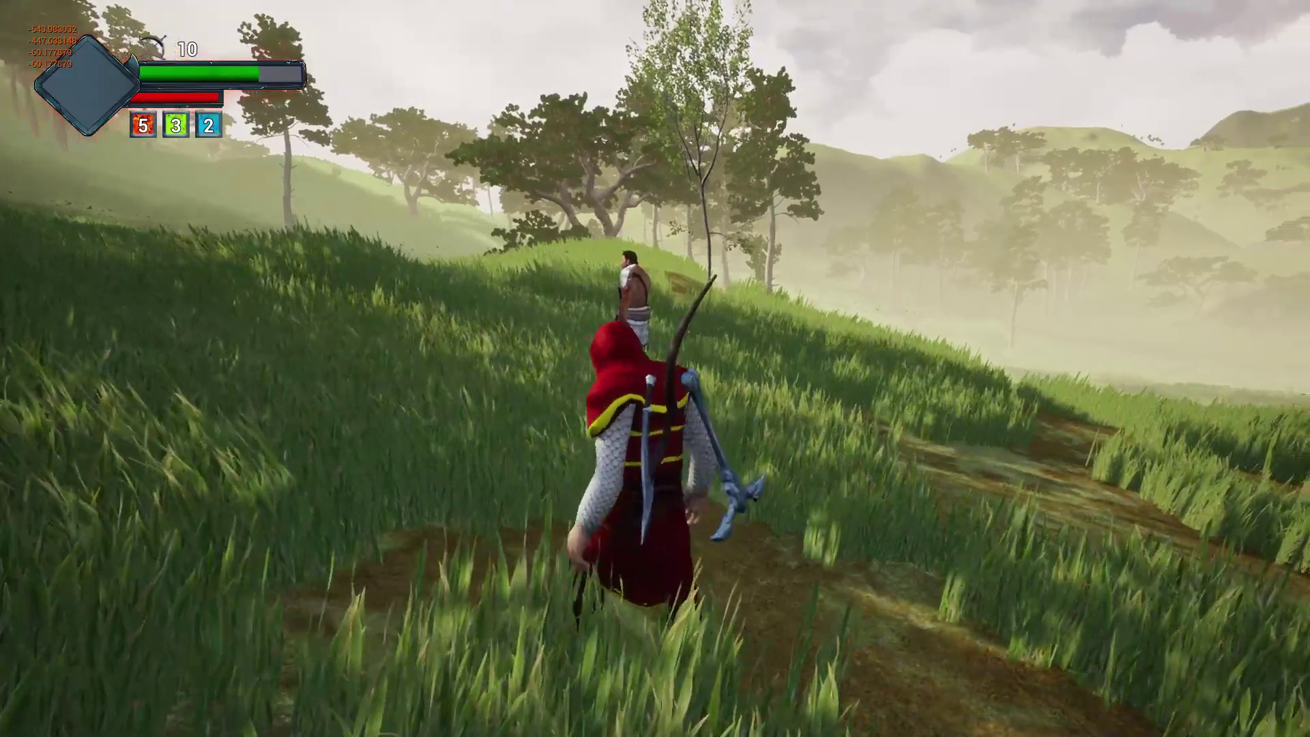
key("w")
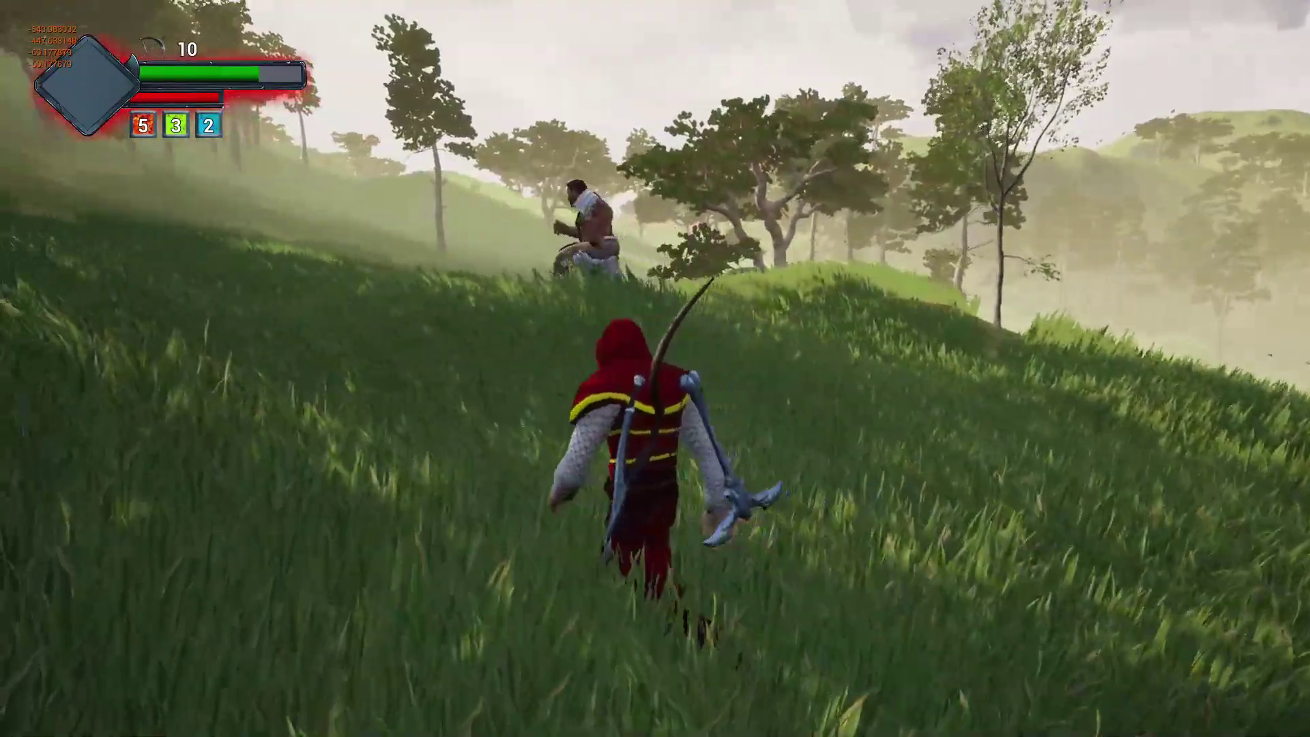
key("w")
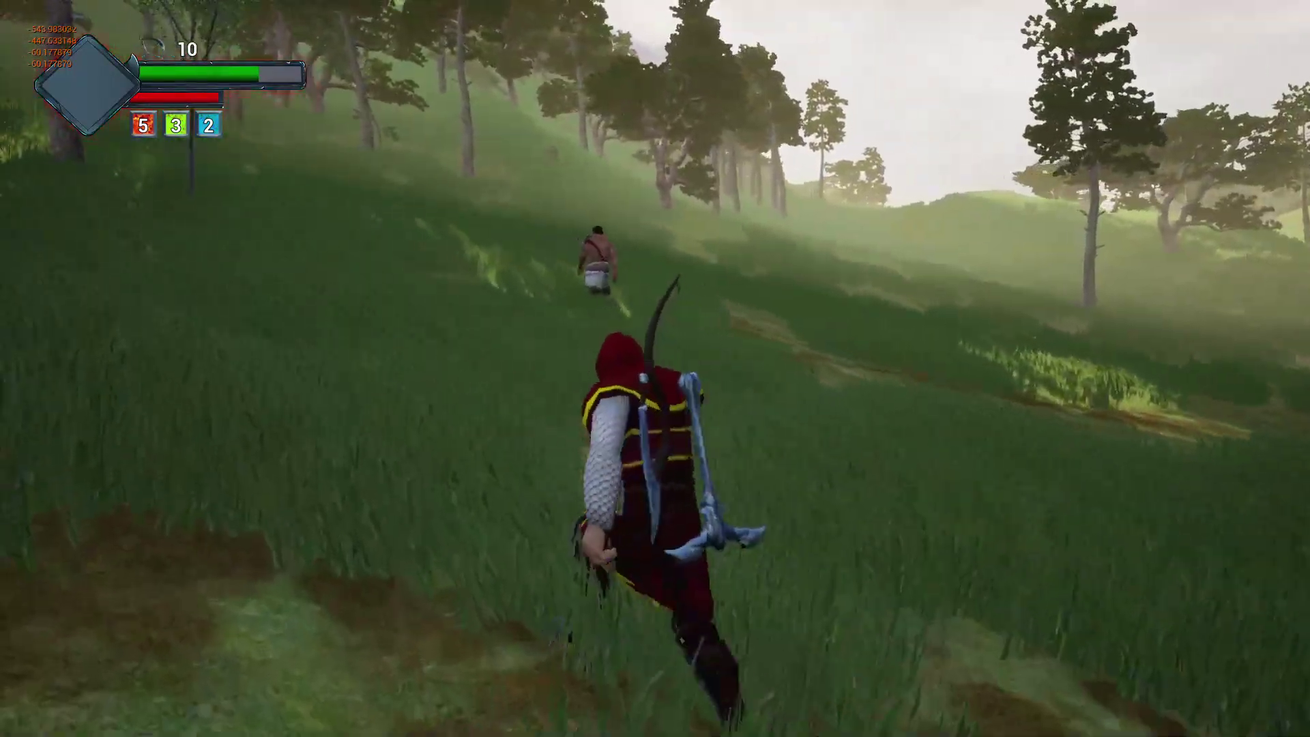
key("w")
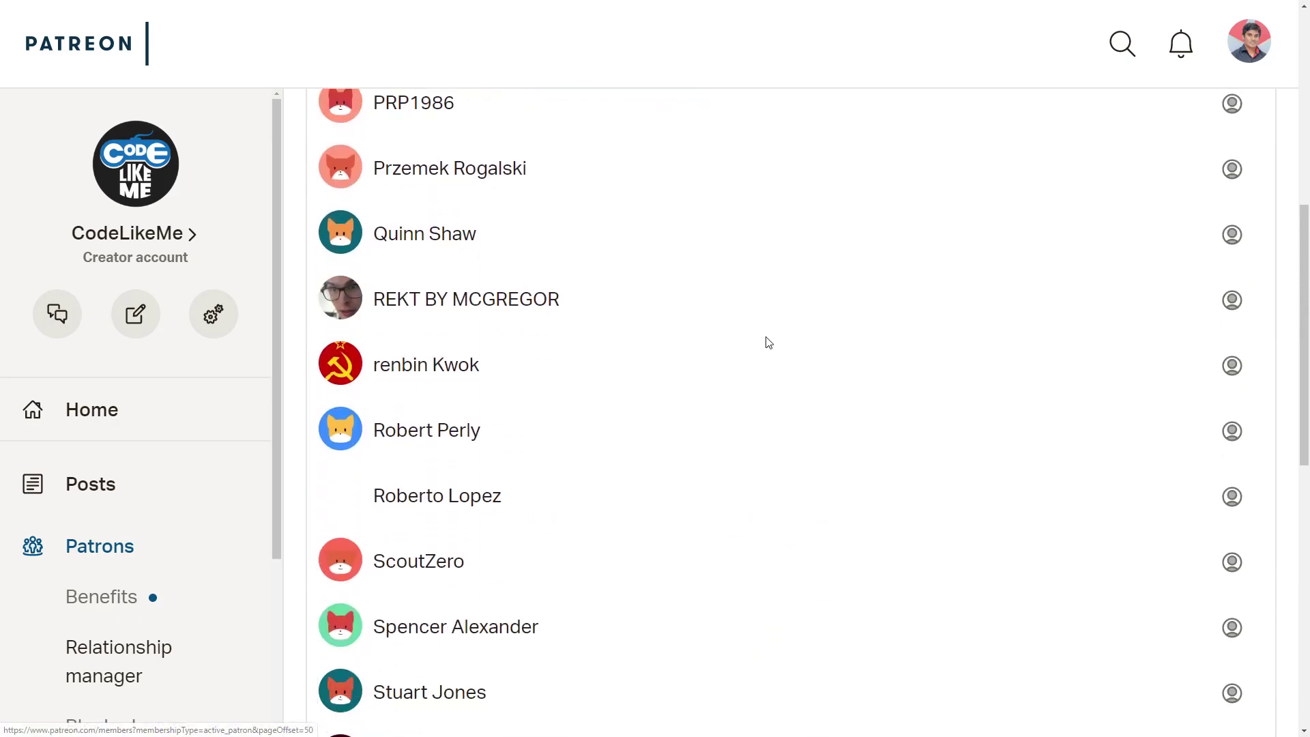
scroll(769, 343, "down", 4)
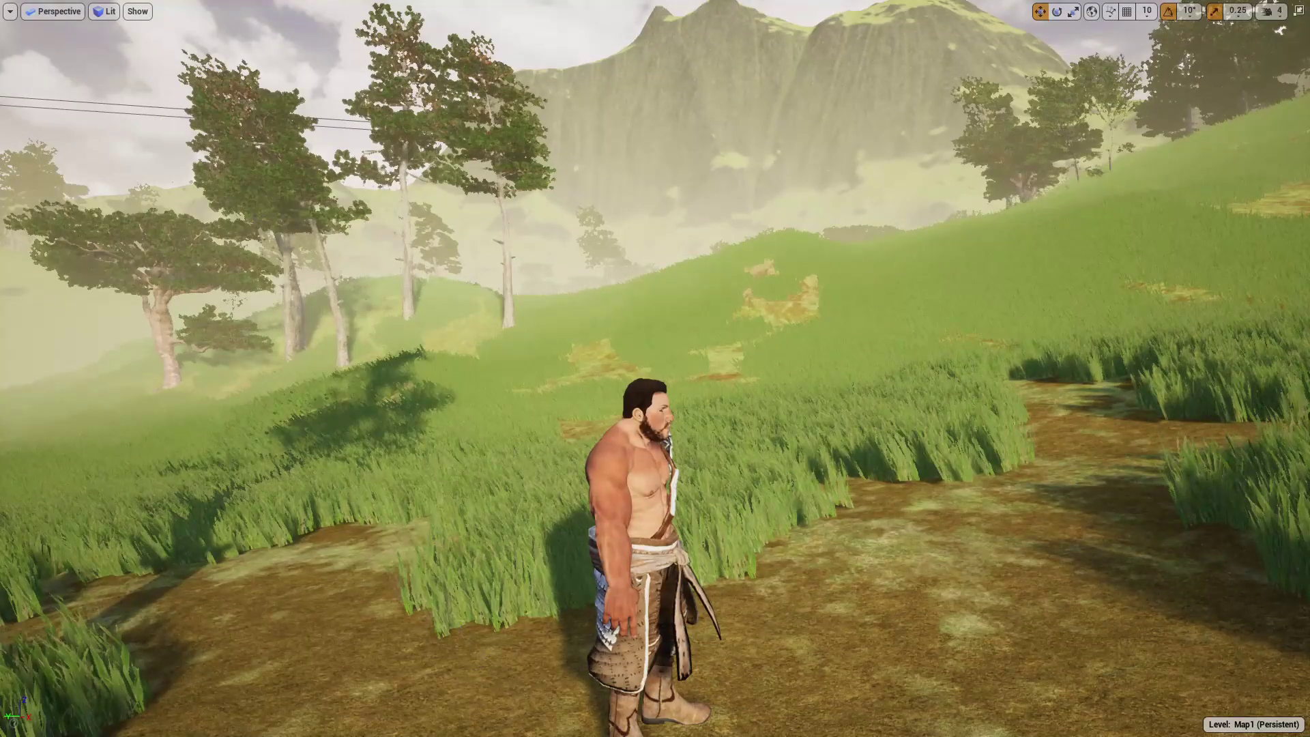
Select the Idle brute character in Map1 and examine it up close.
right_click_drag(655, 368, 532, 361)
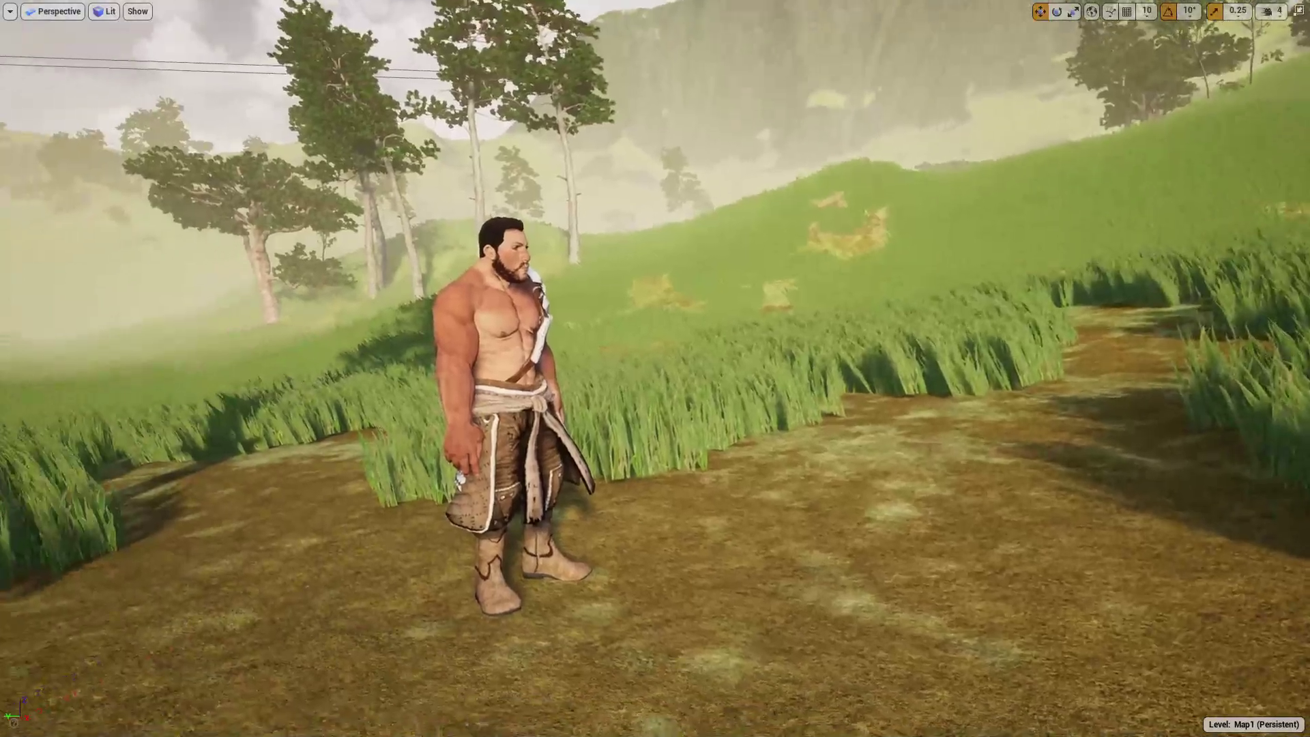
key("F11")
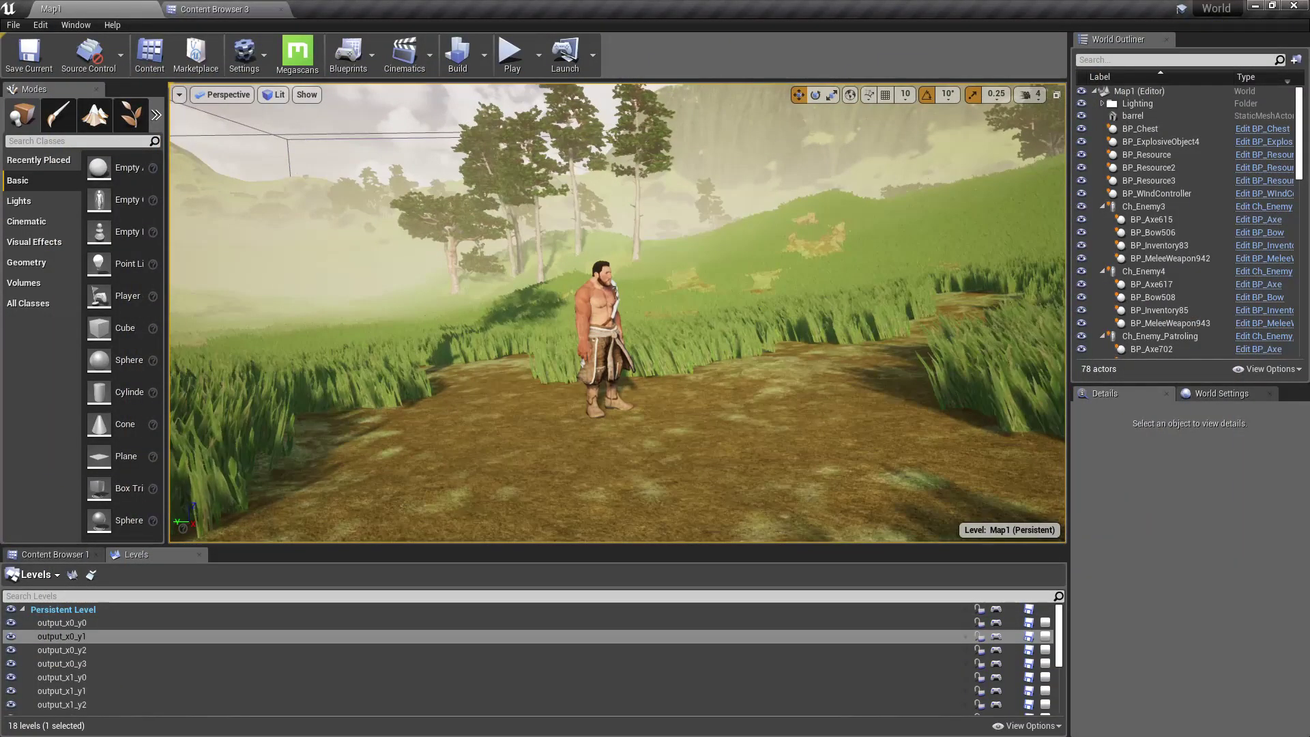
left_click(600, 317)
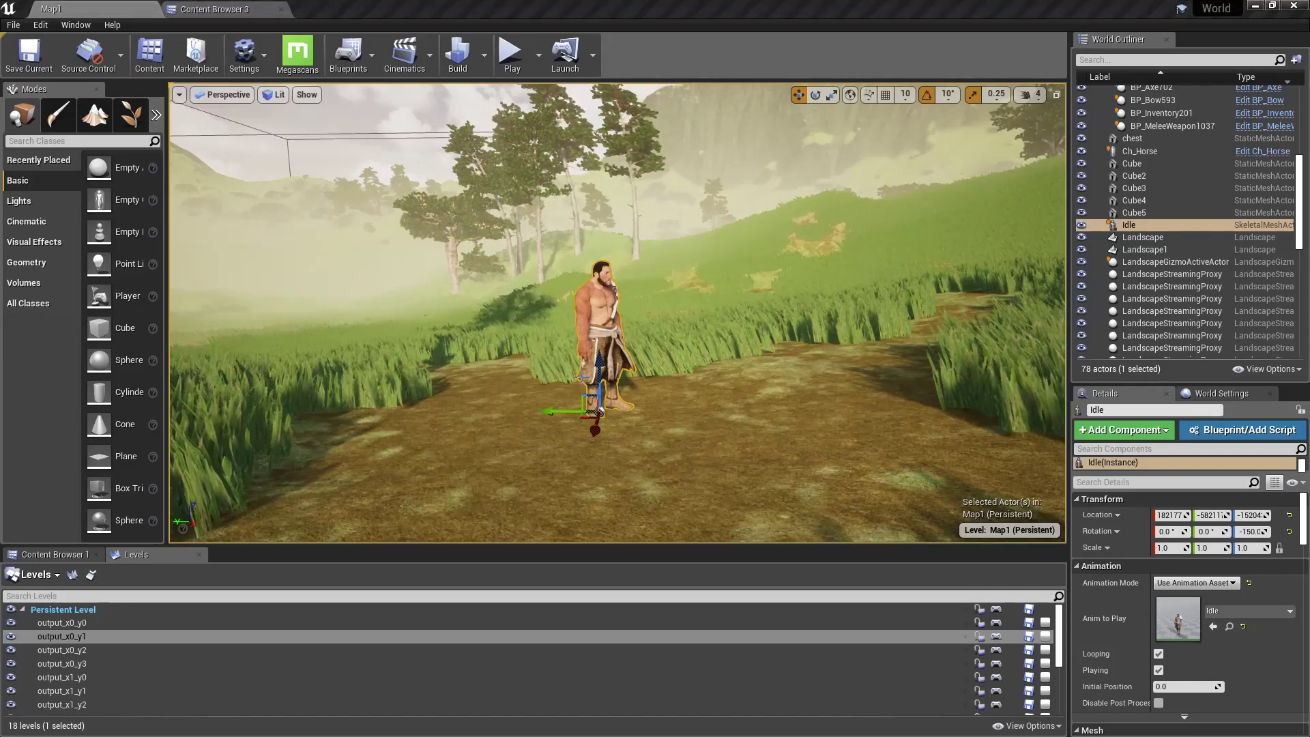
right_click_drag(581, 377, 577, 416)
key("w")
key("w")
key("s")
key("s")
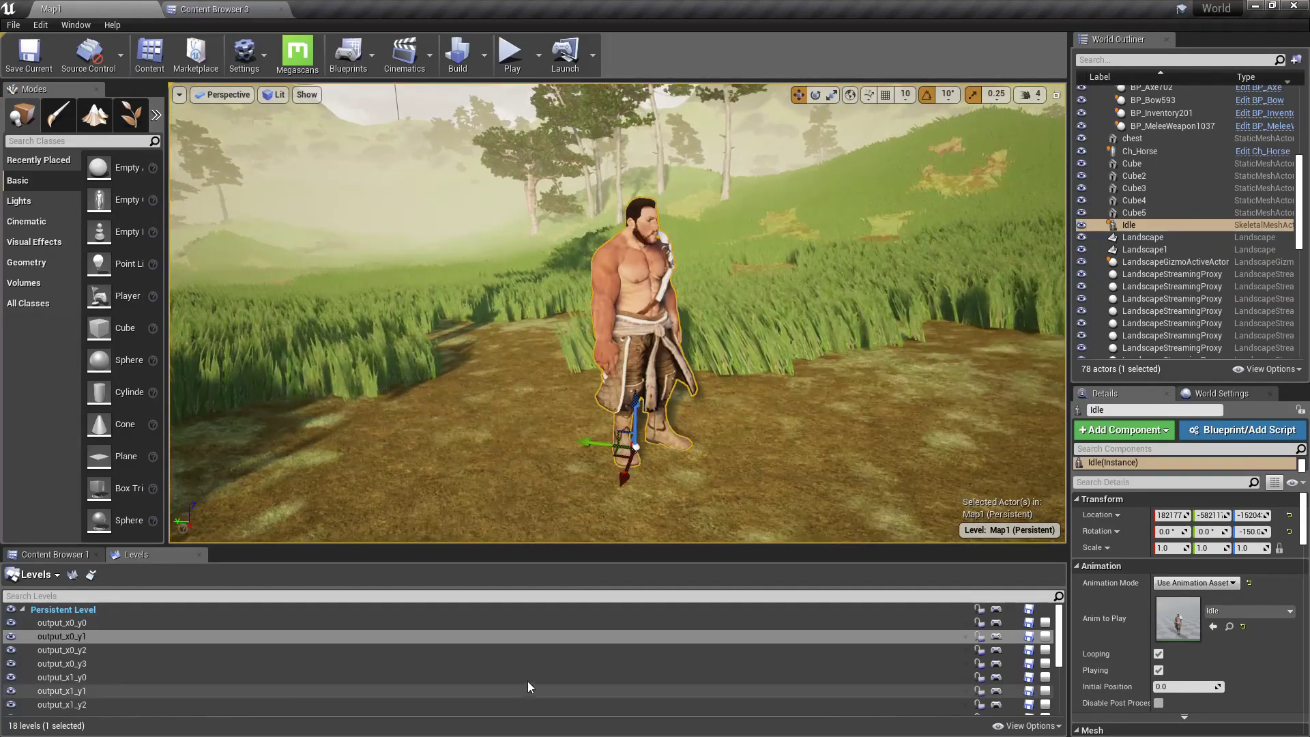
right_click_drag(718, 510, 713, 509)
right_click_drag(717, 399, 725, 400)
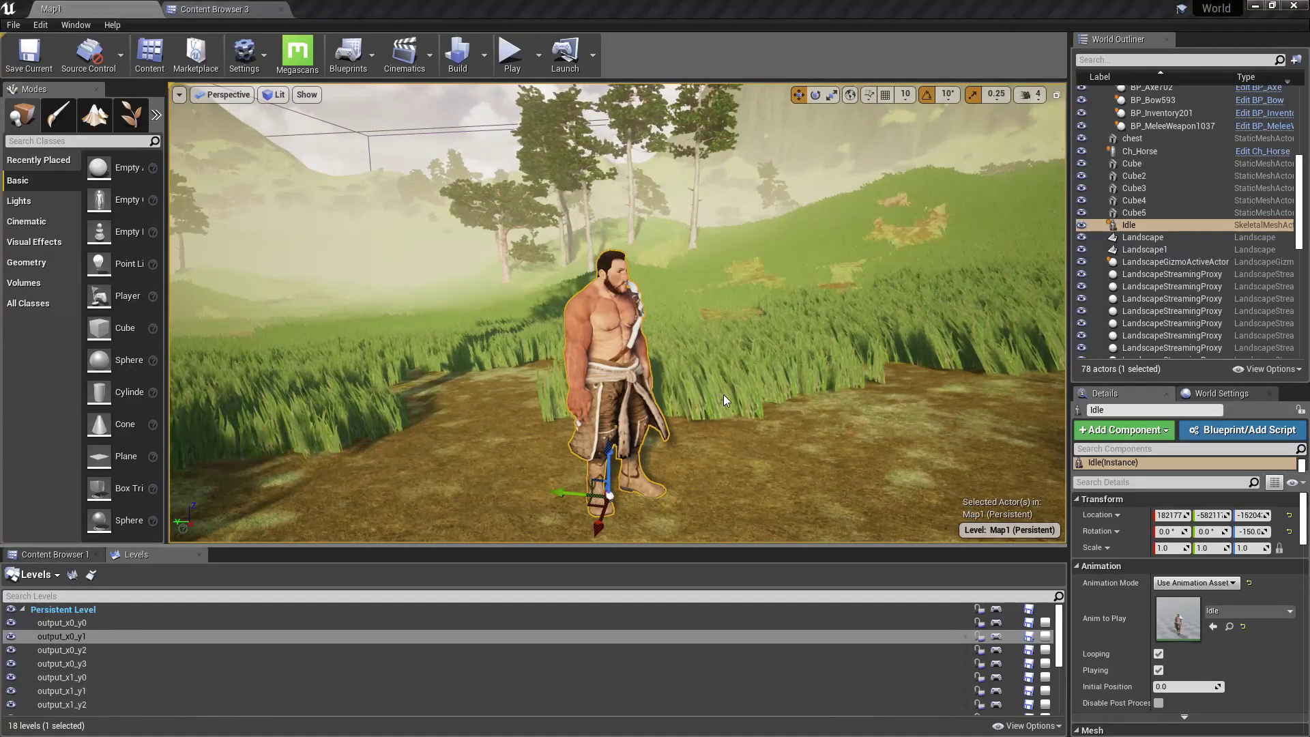
Switch to Mixamo in the browser and search the animations for "walk".
key("alt+Tab")
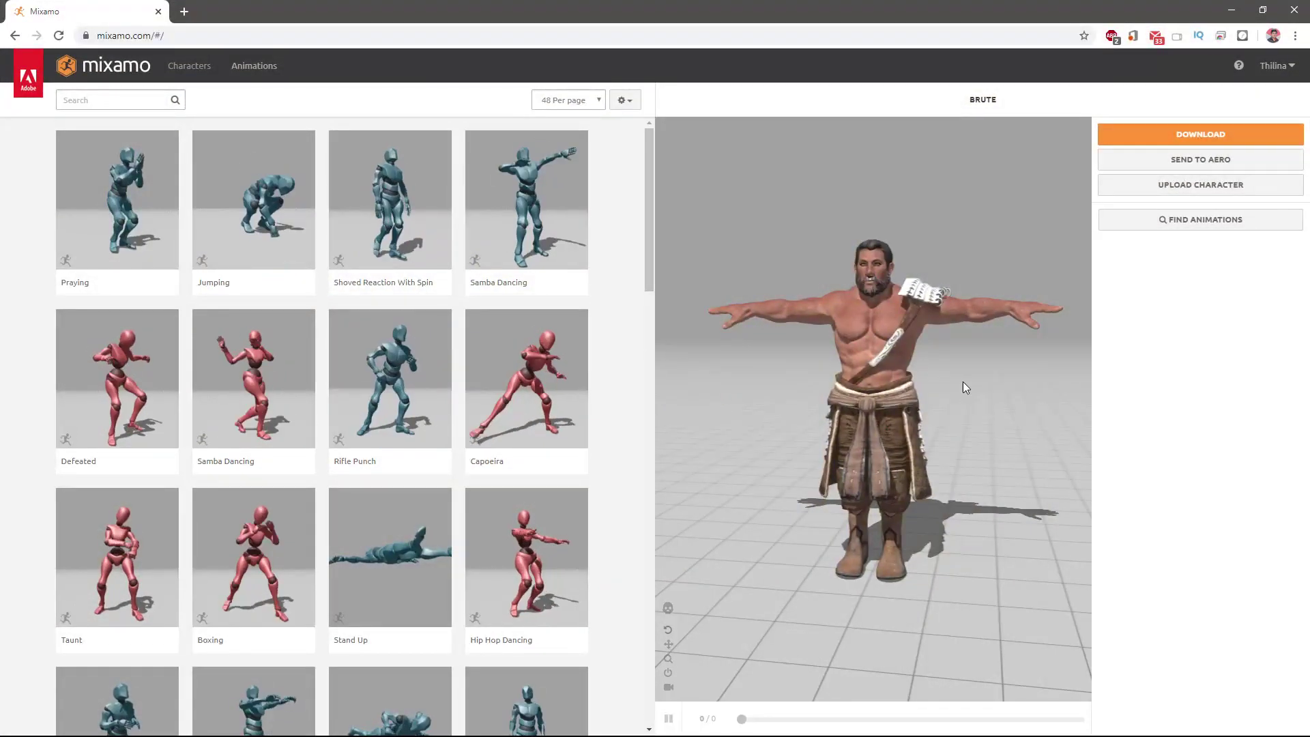
left_click(134, 101)
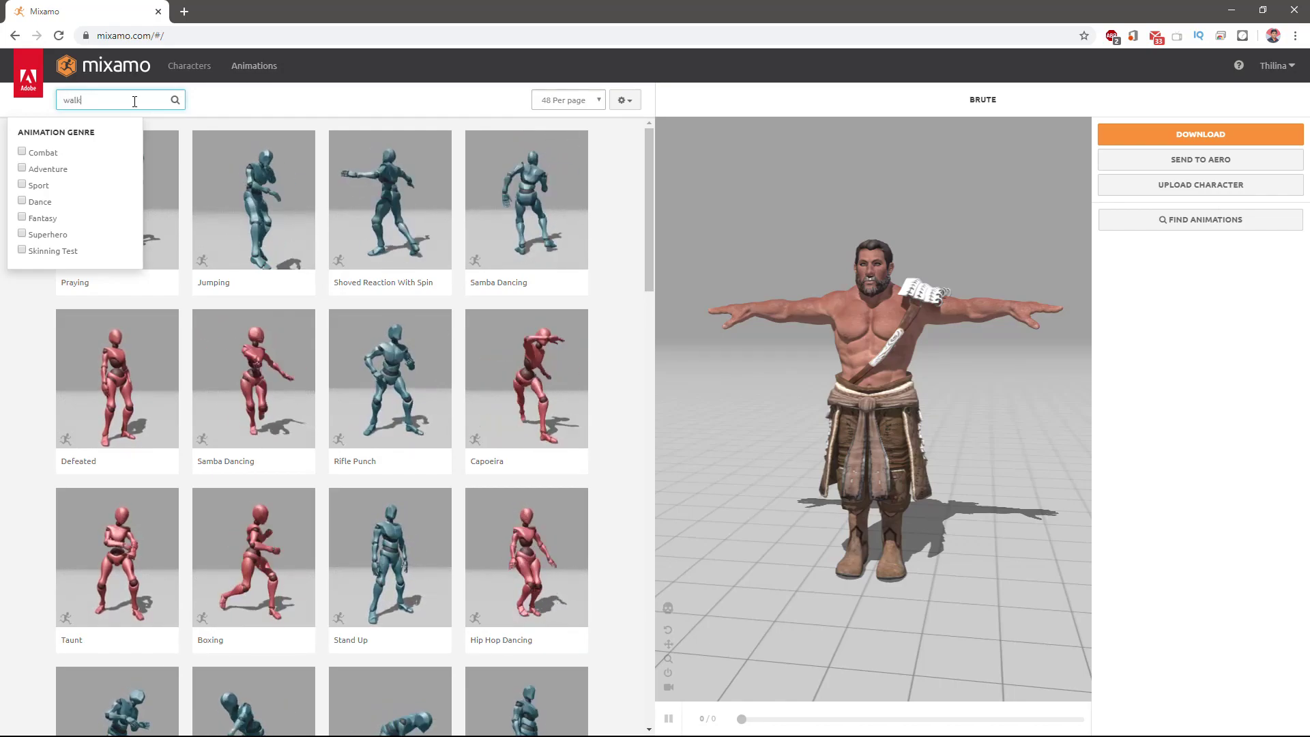
key("Return")
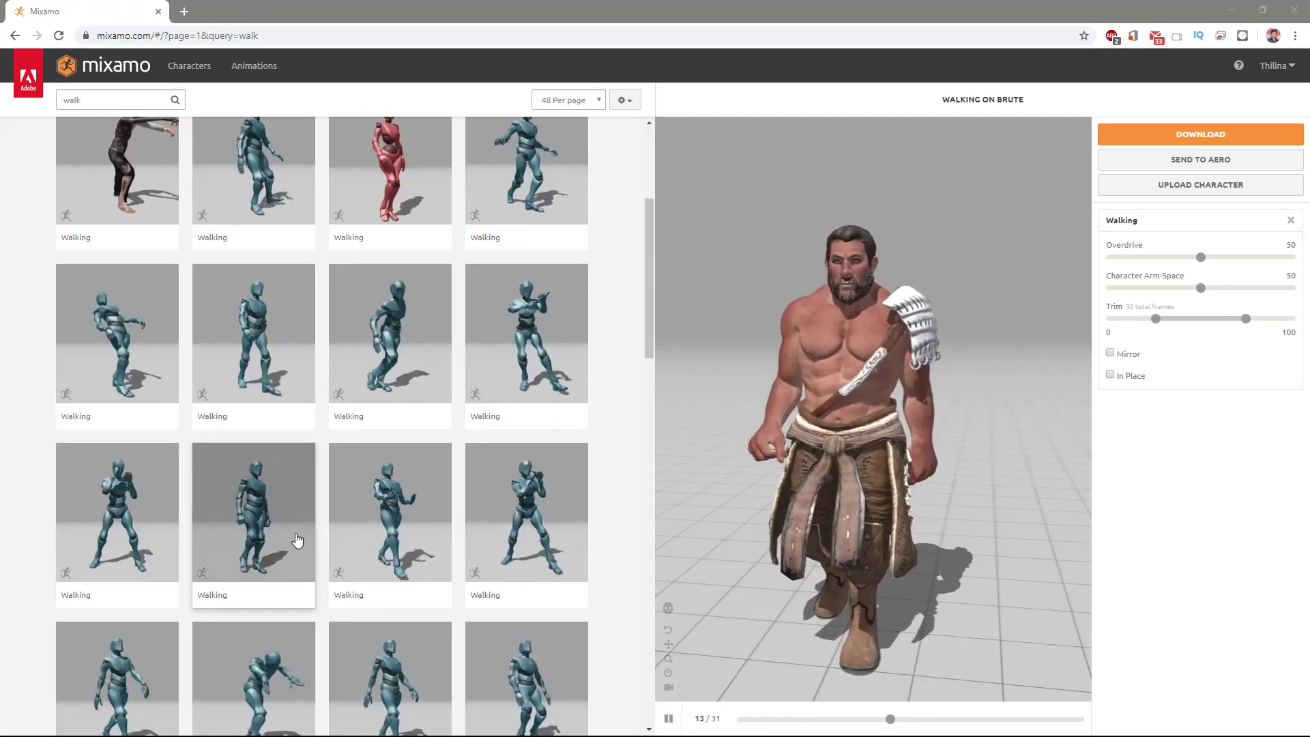
Make the Brute's Walking animation play In Place and download it as FBX at 30 frames per second, Without Skin.
left_click(1110, 375)
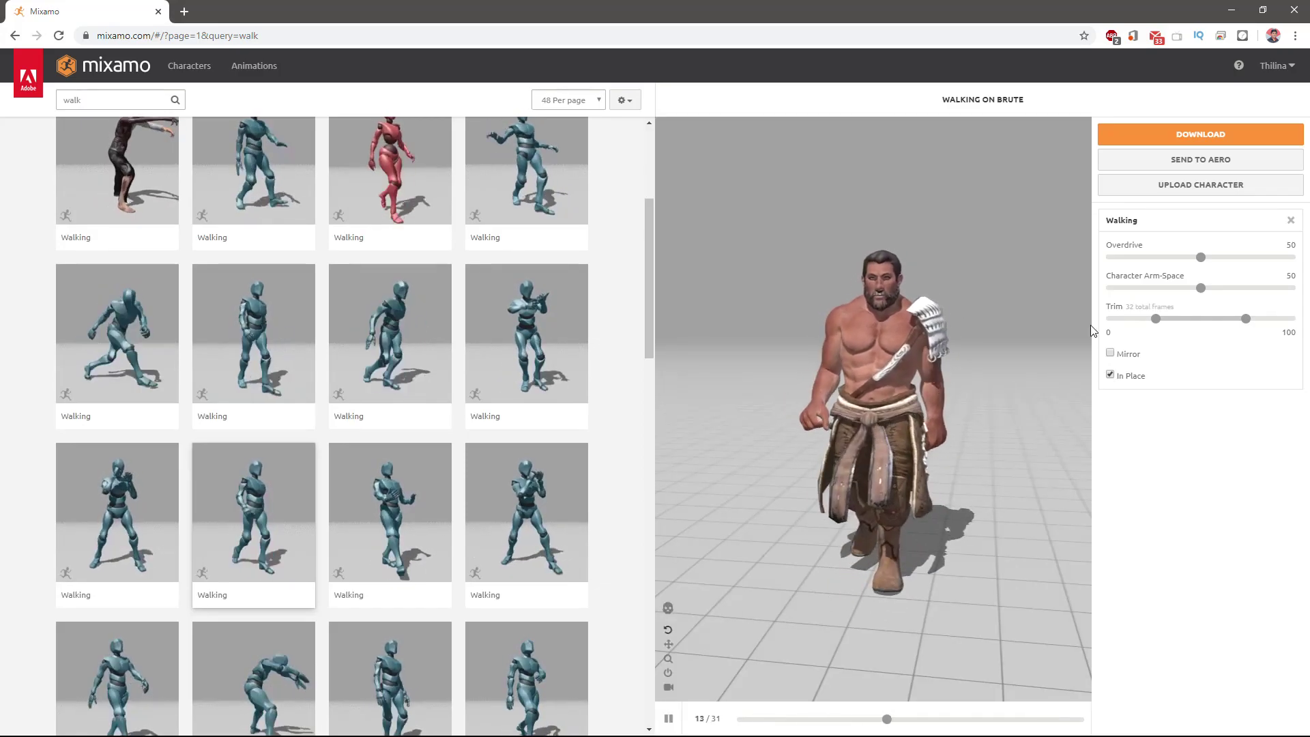
left_click(1160, 134)
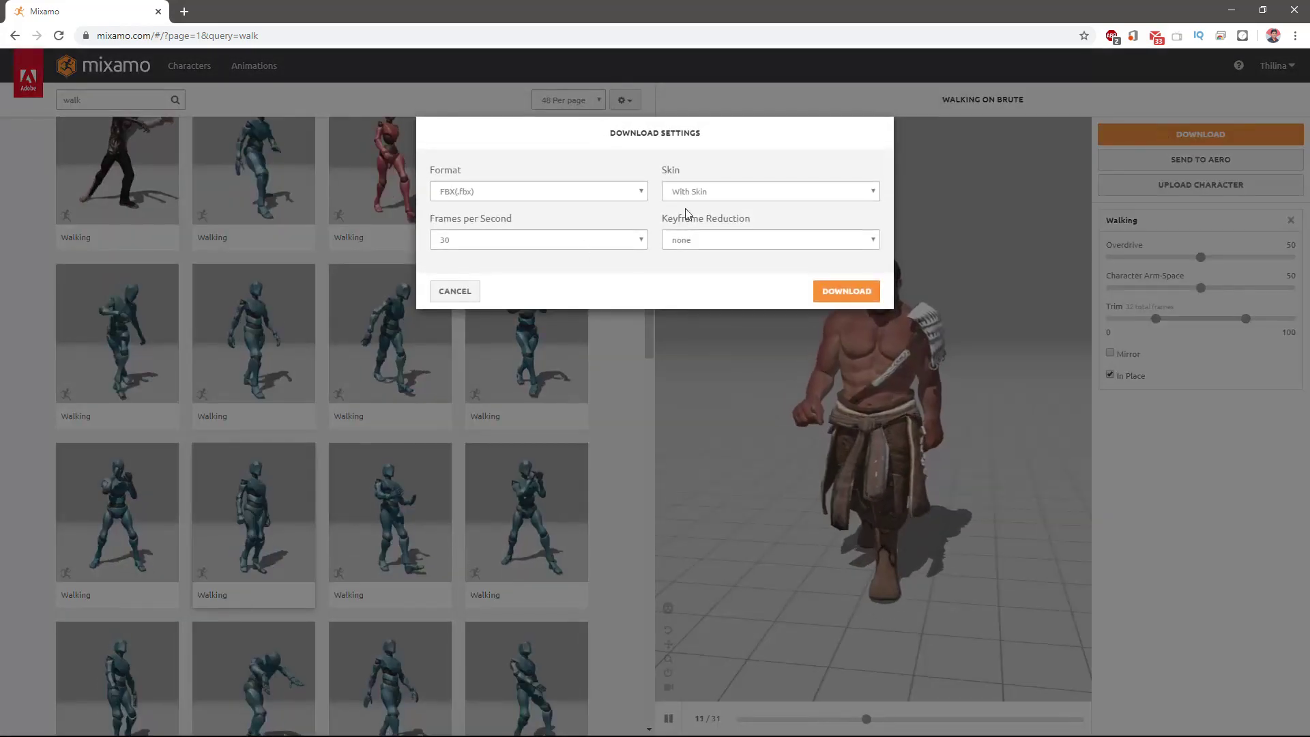
left_click(684, 197)
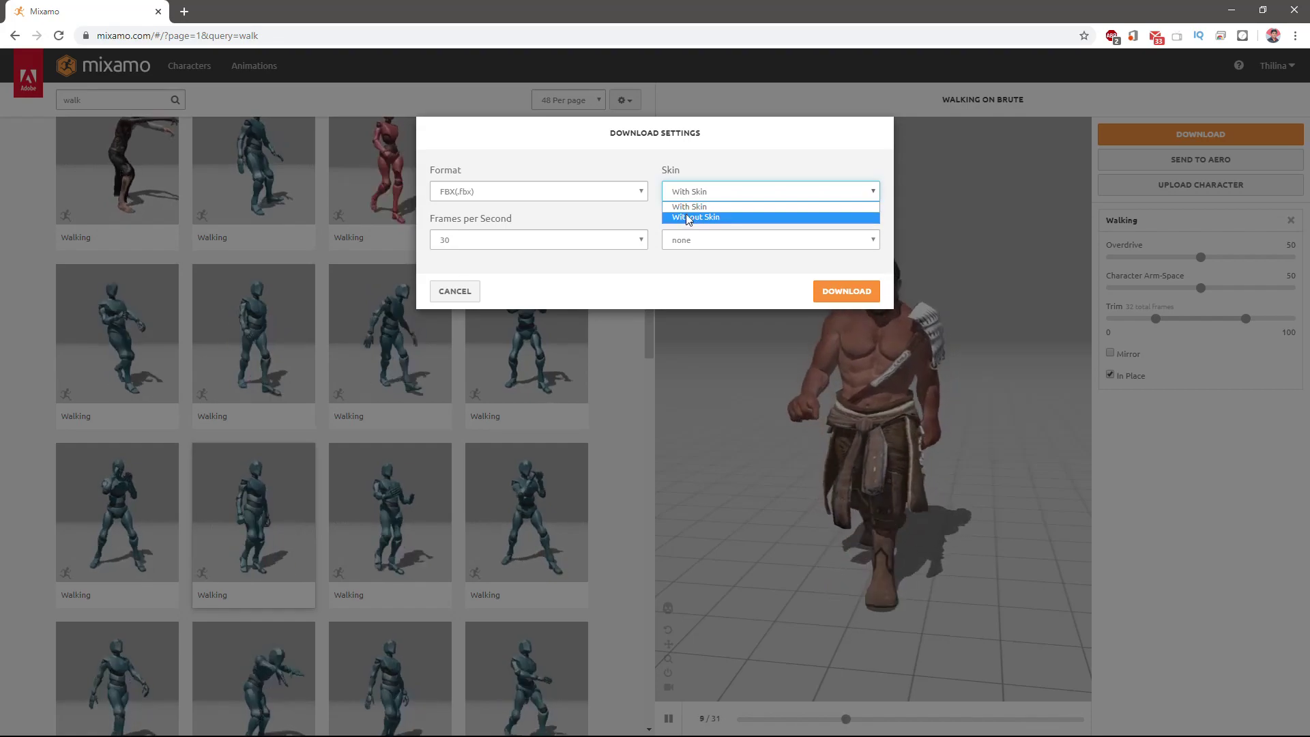
left_click(691, 217)
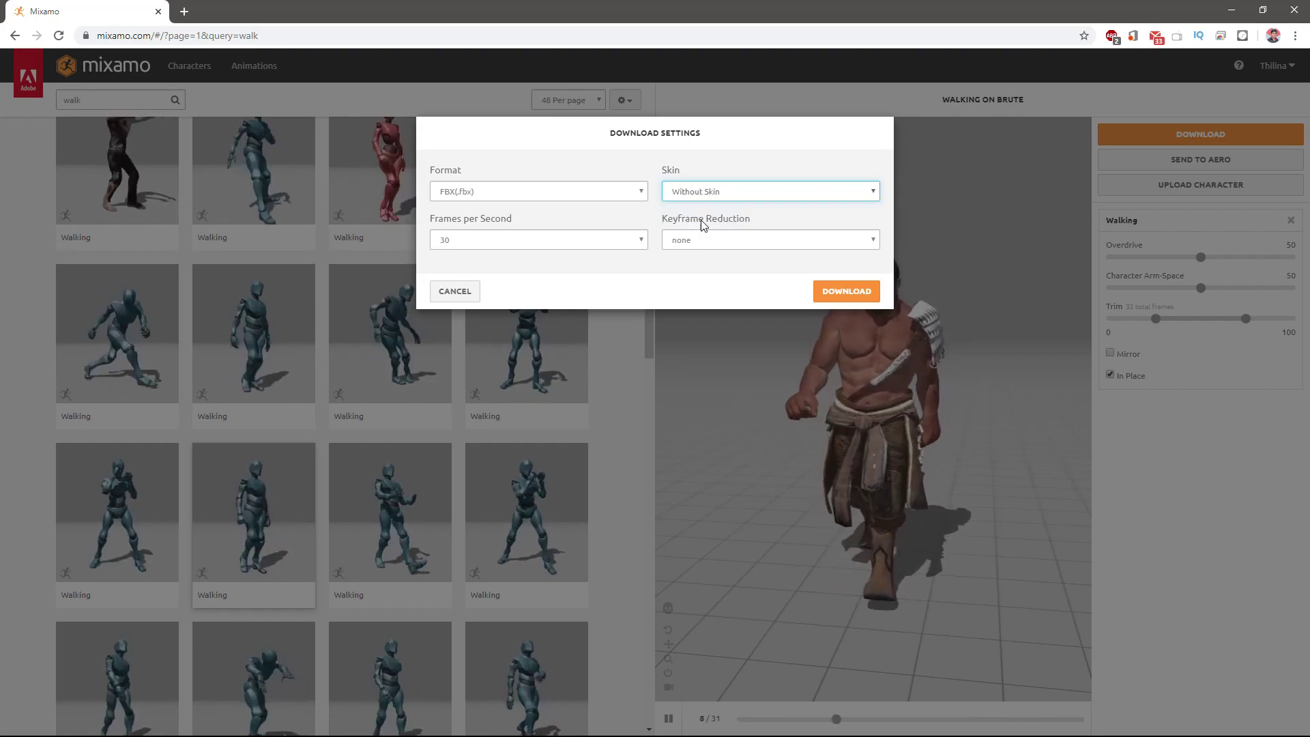
left_click(855, 290)
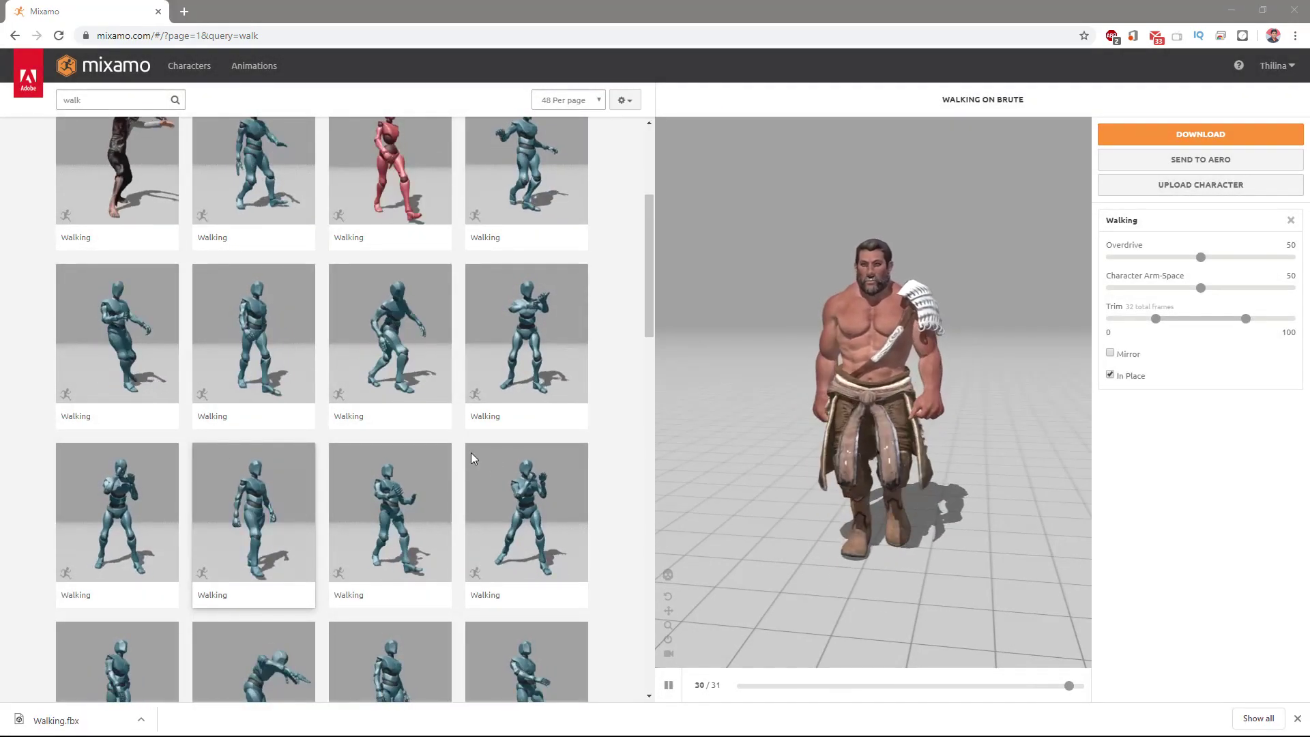
Search the animations for "running" and apply the last Running clip in the second row of results to the Brute.
scroll(431, 435, "up", 4)
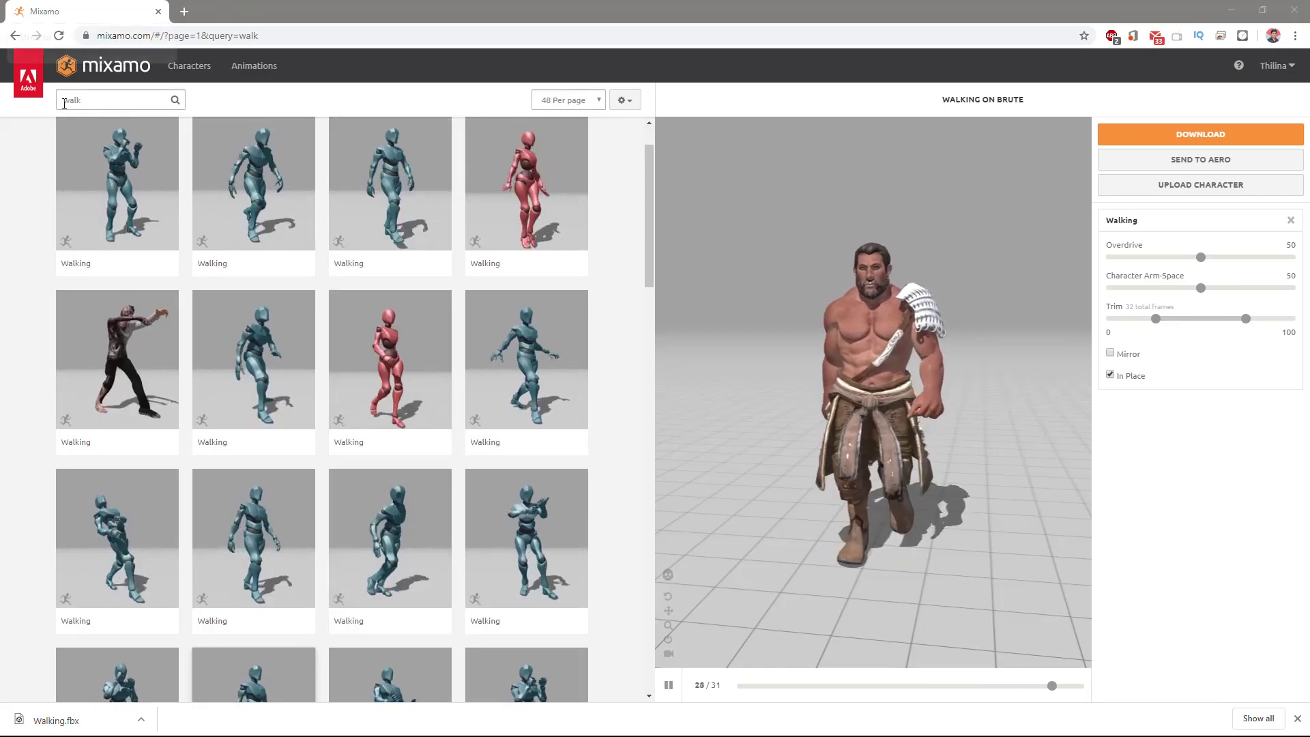
left_click(103, 96)
left_click_drag(103, 96, 1, 114)
type("run")
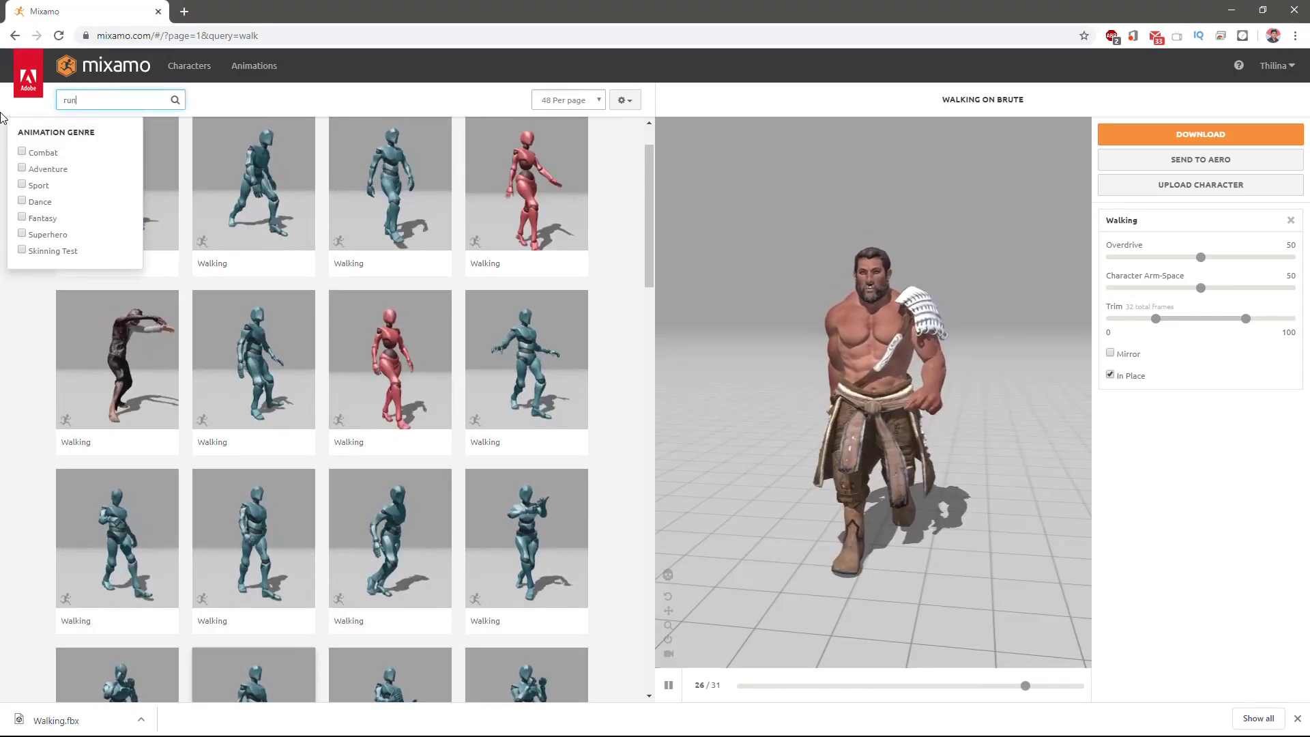
type("ning")
key("Return")
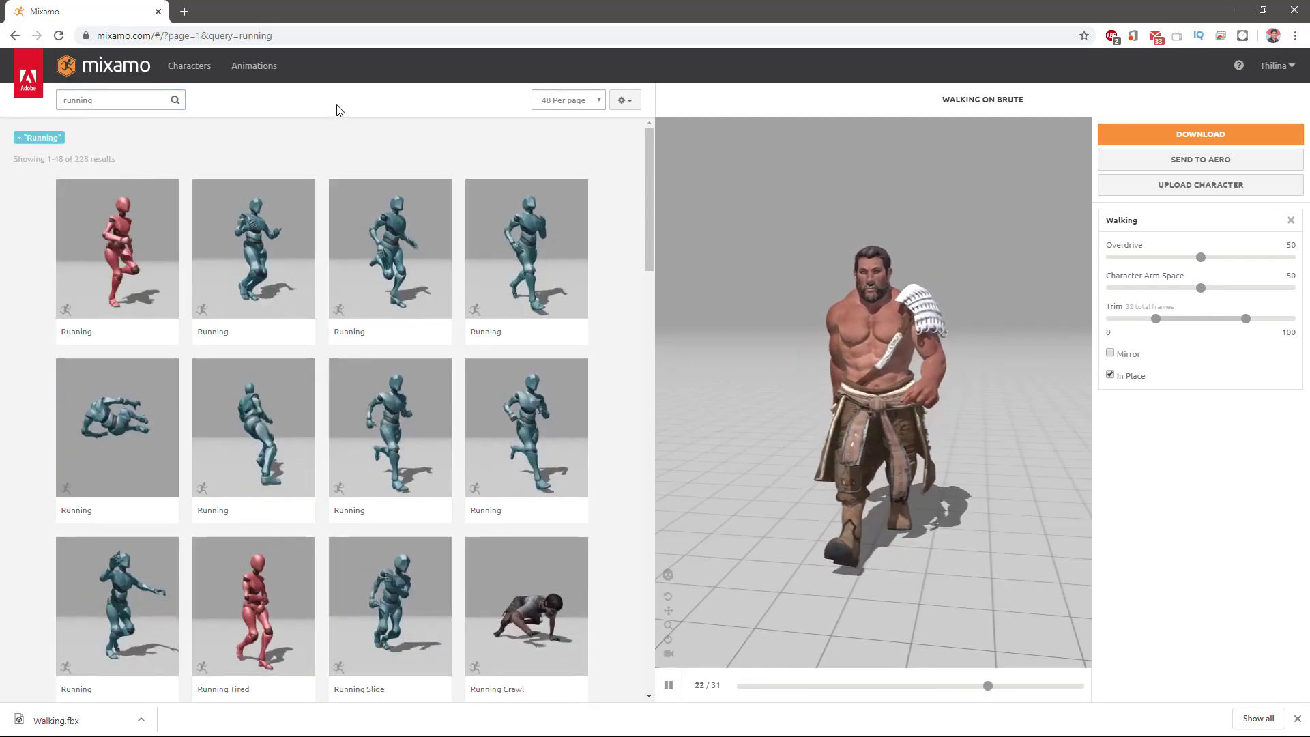
left_click(540, 240)
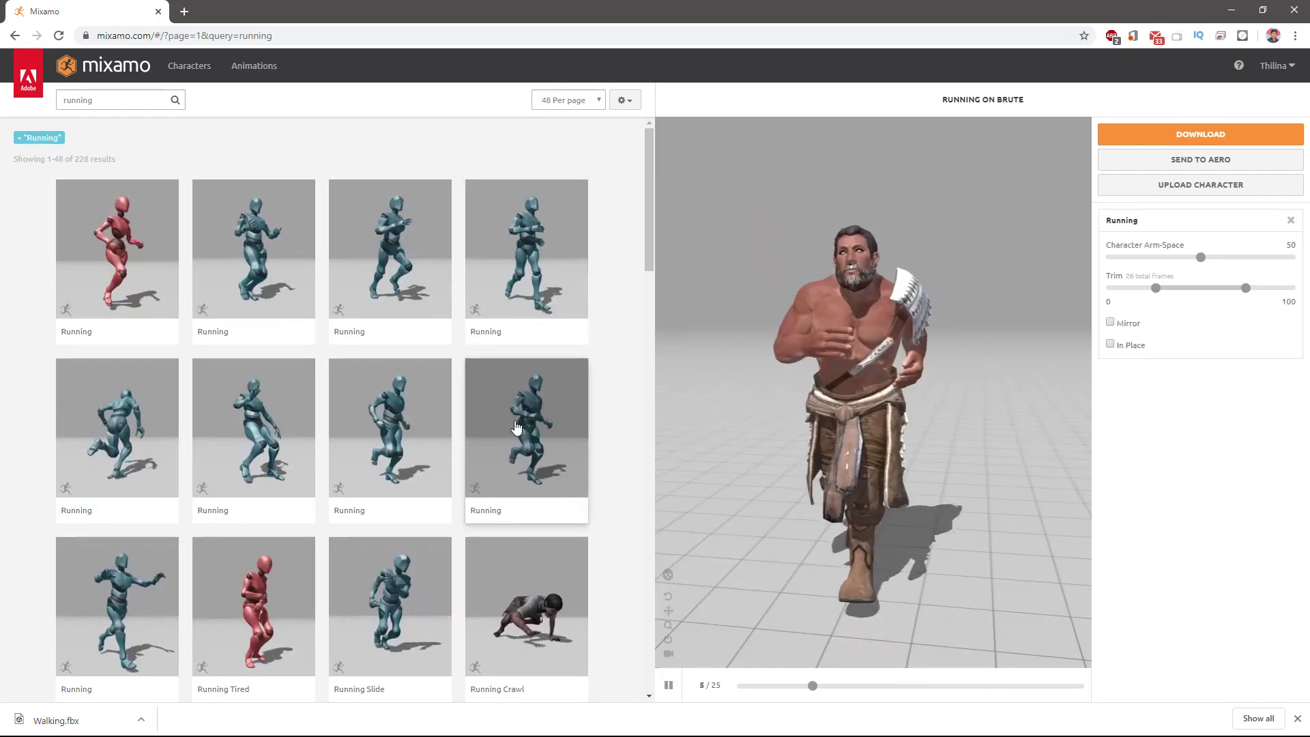
left_click(516, 427)
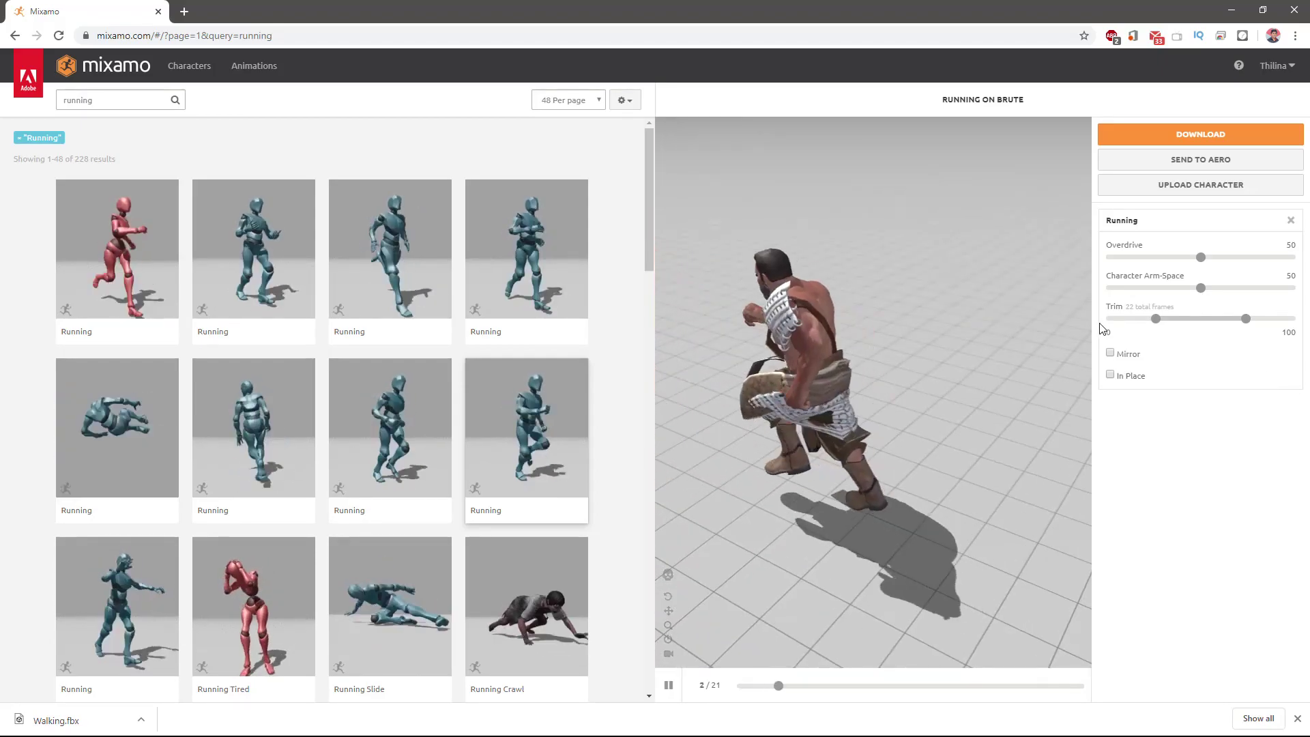
Make the Brute's Running animation play In Place and download it.
left_click(1110, 375)
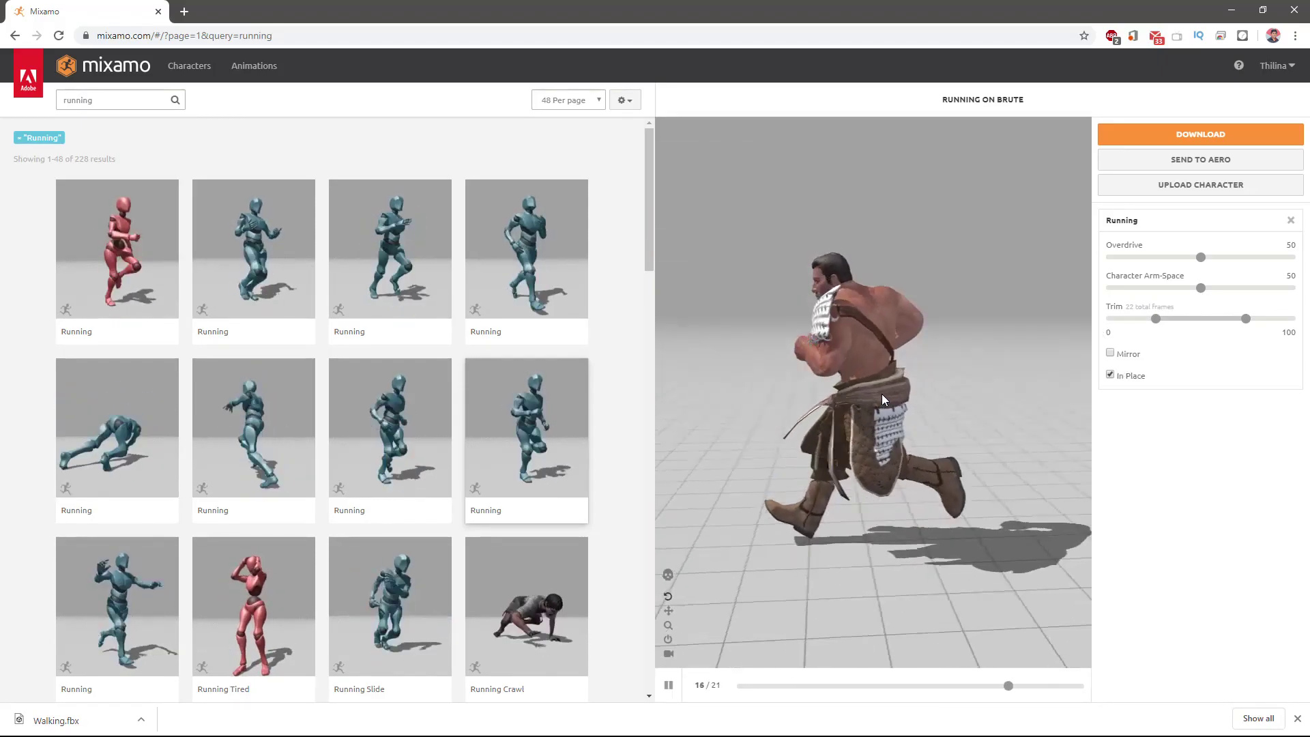
left_click(1181, 139)
left_click(861, 292)
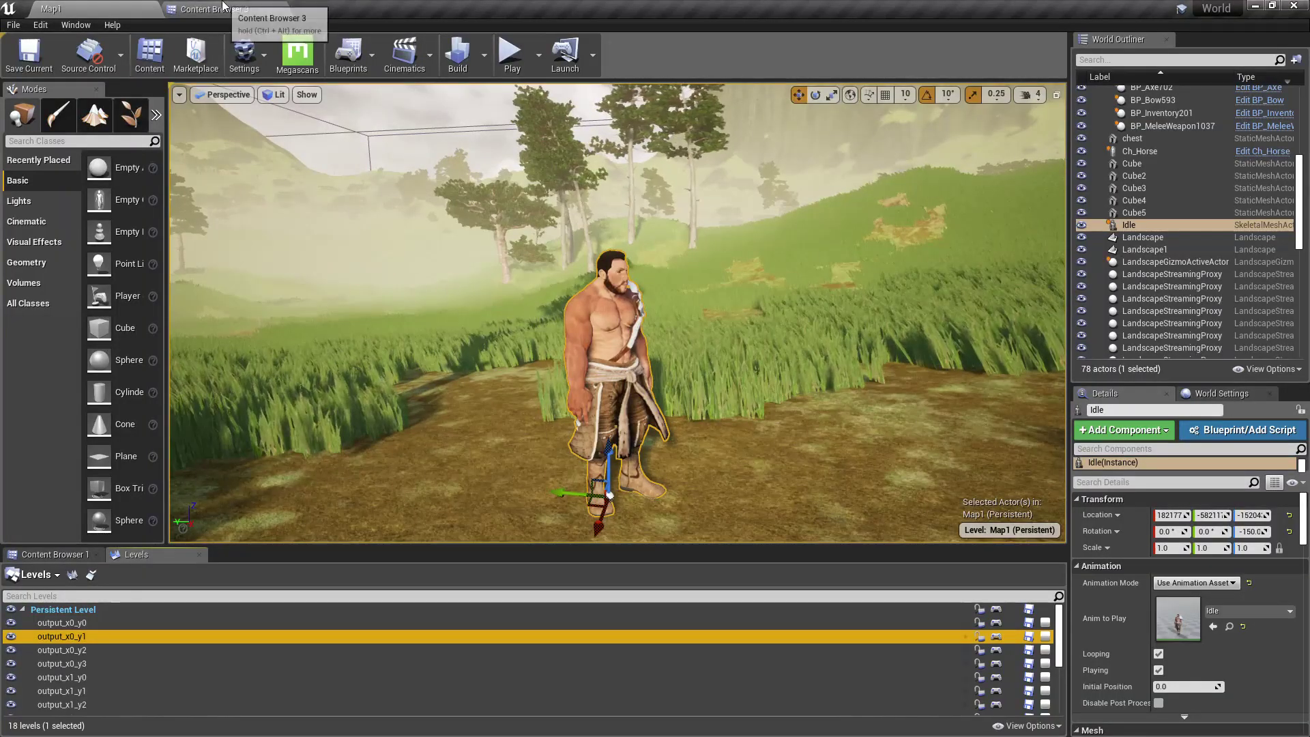
Switch to Unreal Engine and create a folder named Mat_Tex inside the Character/Brute content folder.
left_click(223, 8)
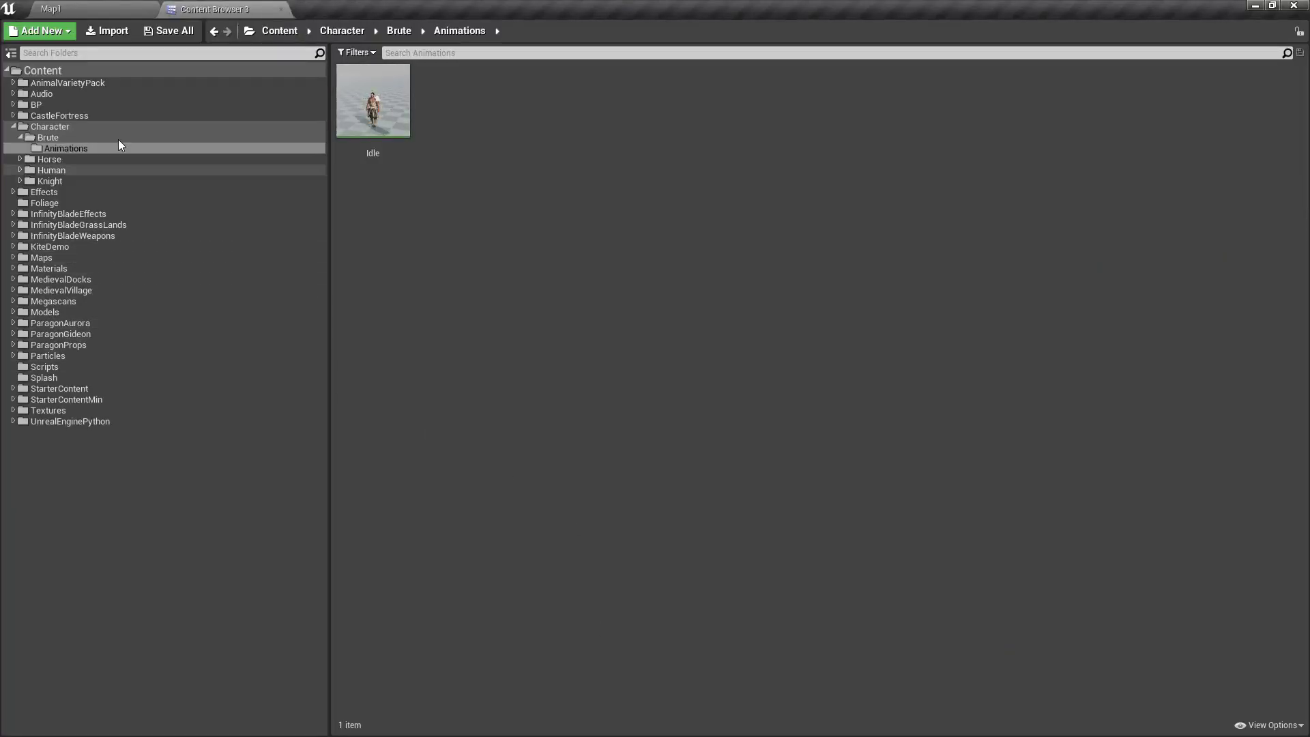
left_click(52, 128)
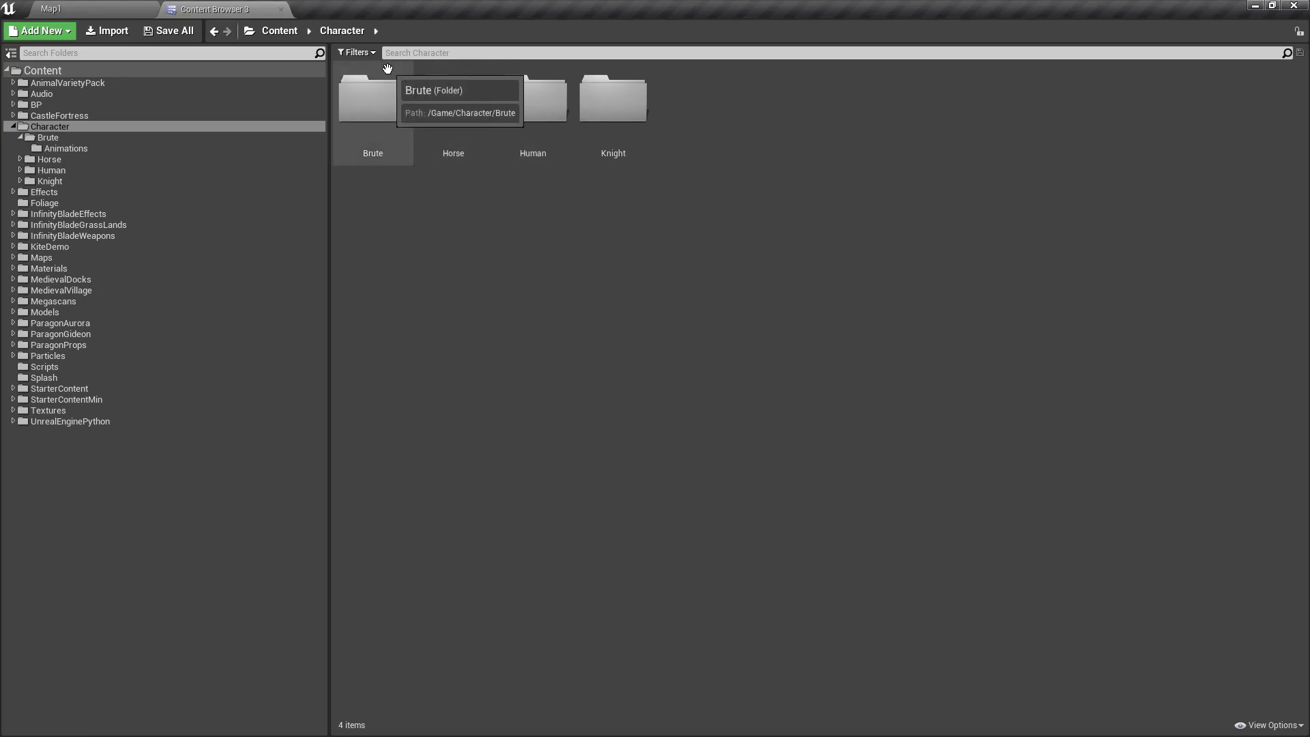
left_click(383, 130)
double_click(367, 123)
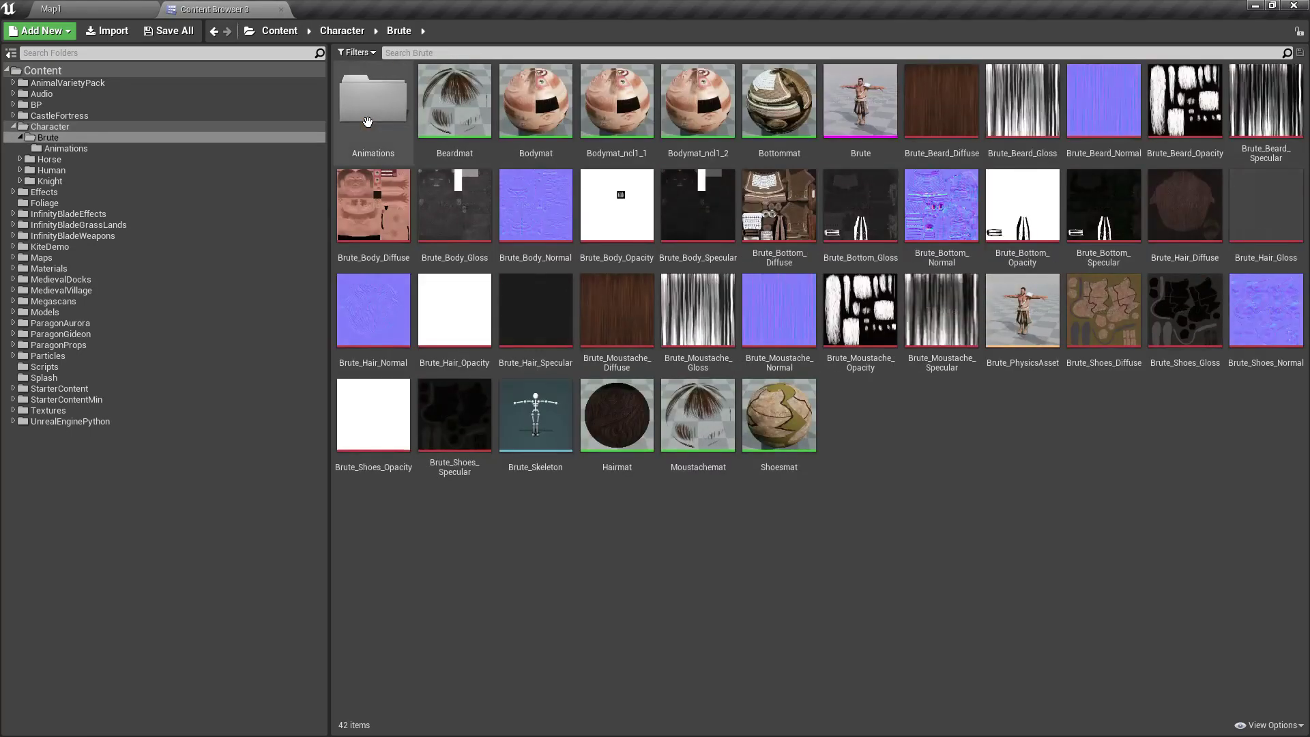
double_click(368, 122)
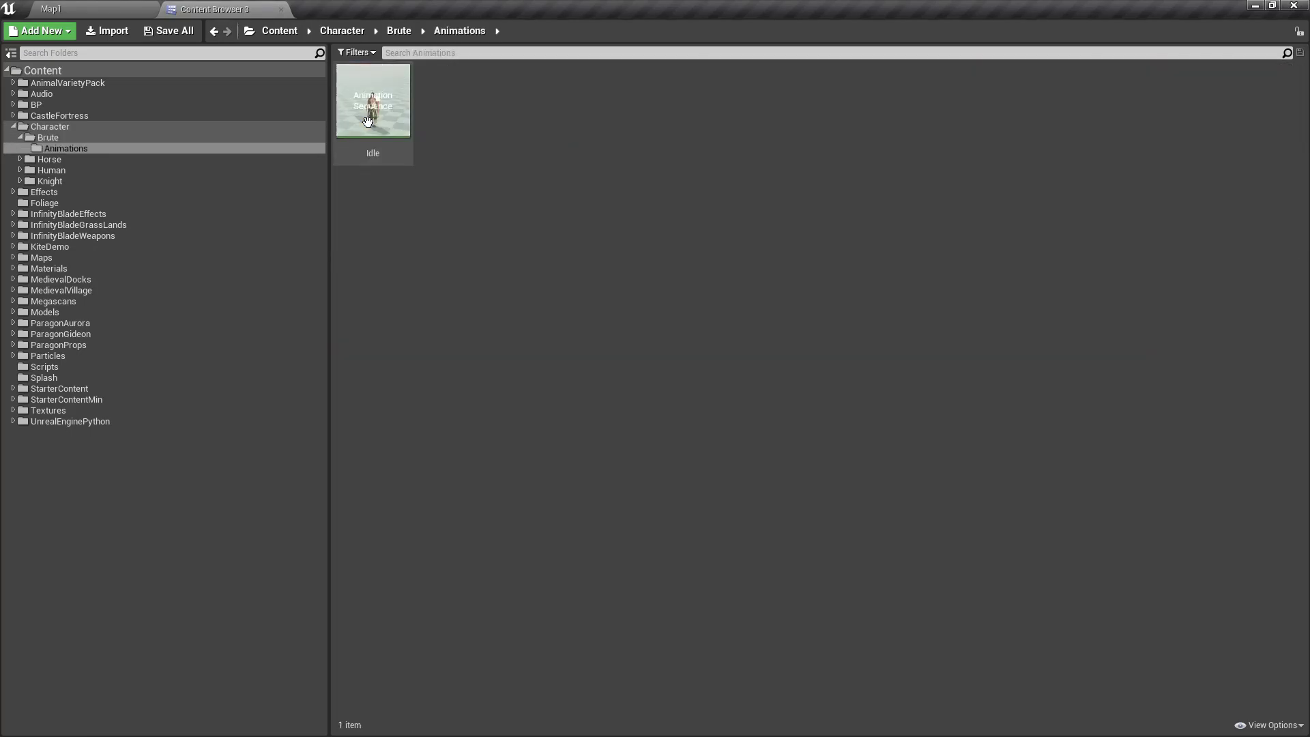
left_click(398, 31)
right_click(847, 477)
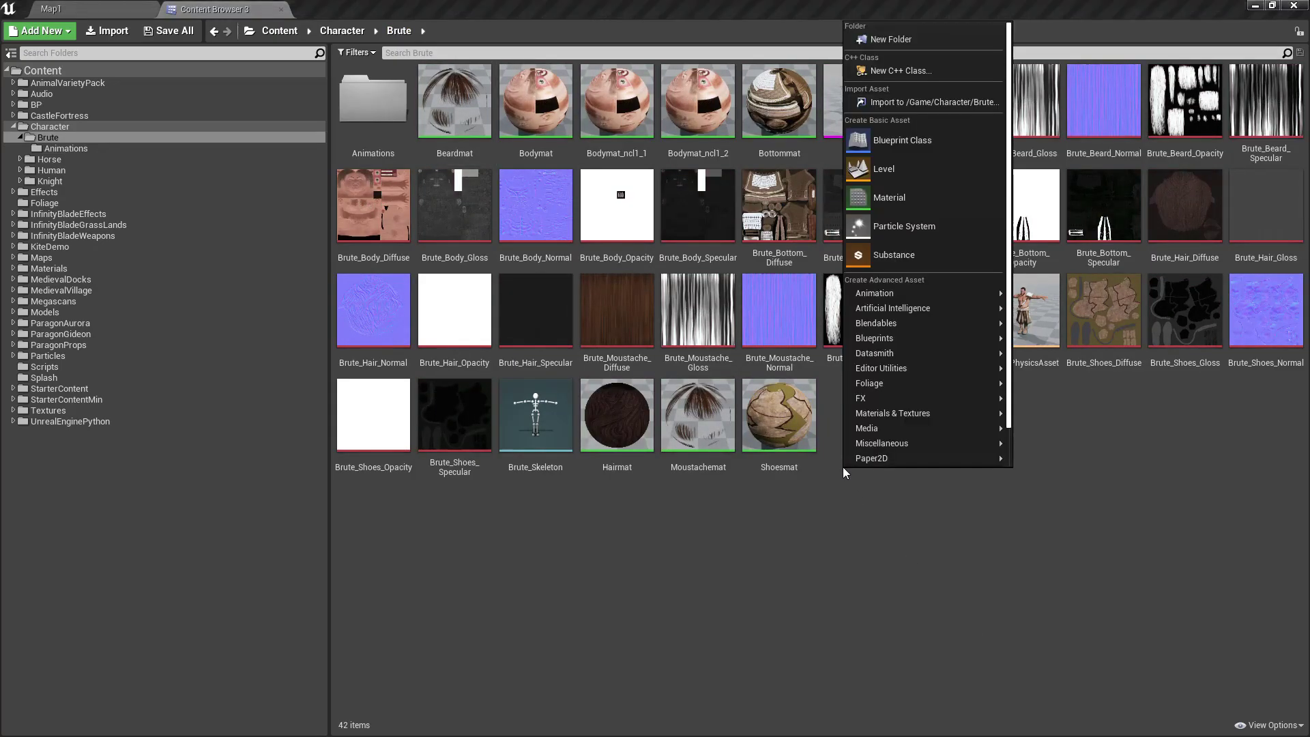
left_click(913, 39)
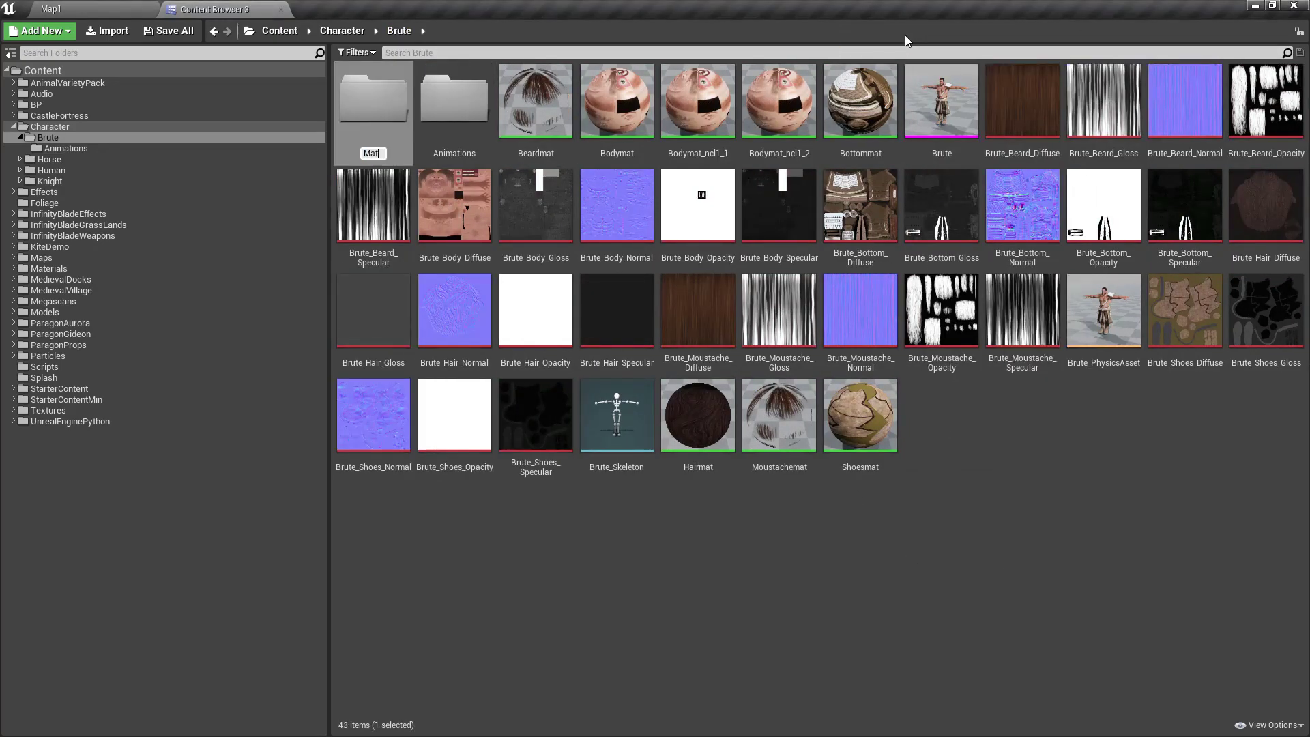
type("Mat_Tex")
key("Return")
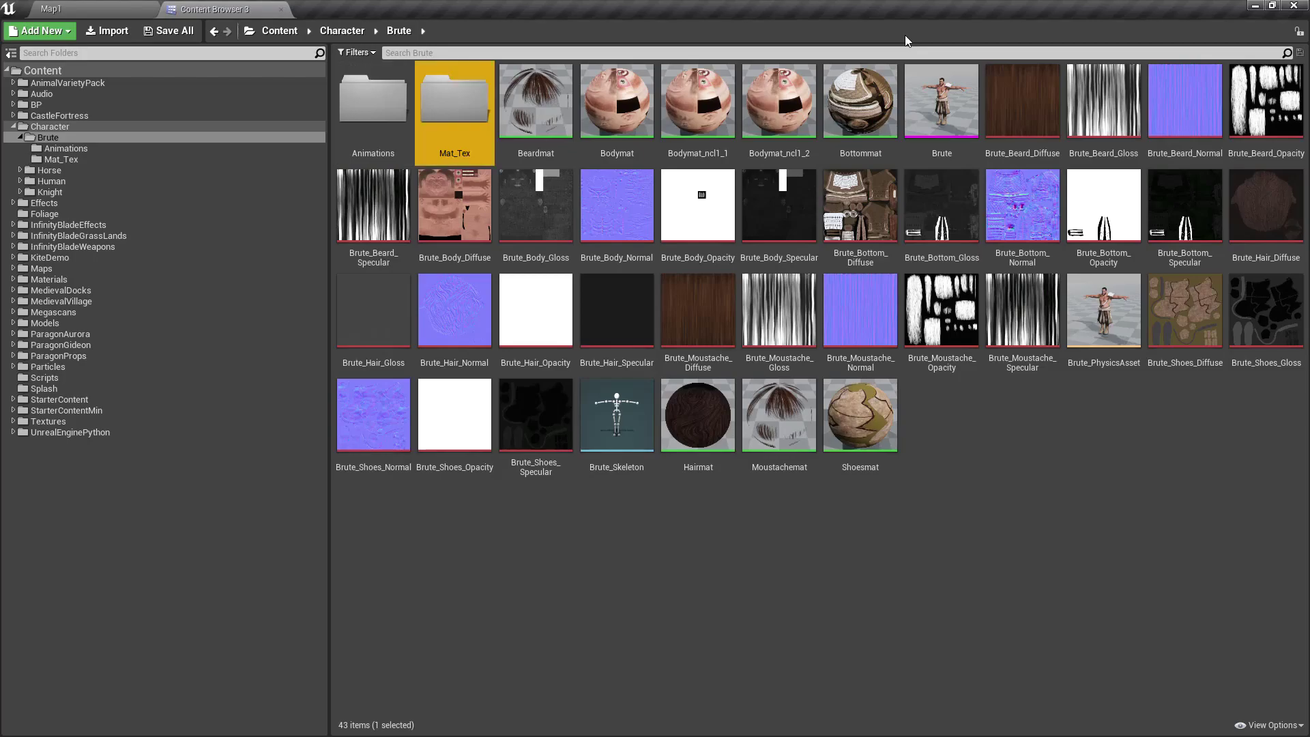
Move all the Brute's materials and textures into Mat_Tex, leaving out the Brute mesh, Brute_PhysicsAsset and Brute_Skeleton.
left_click(535, 102)
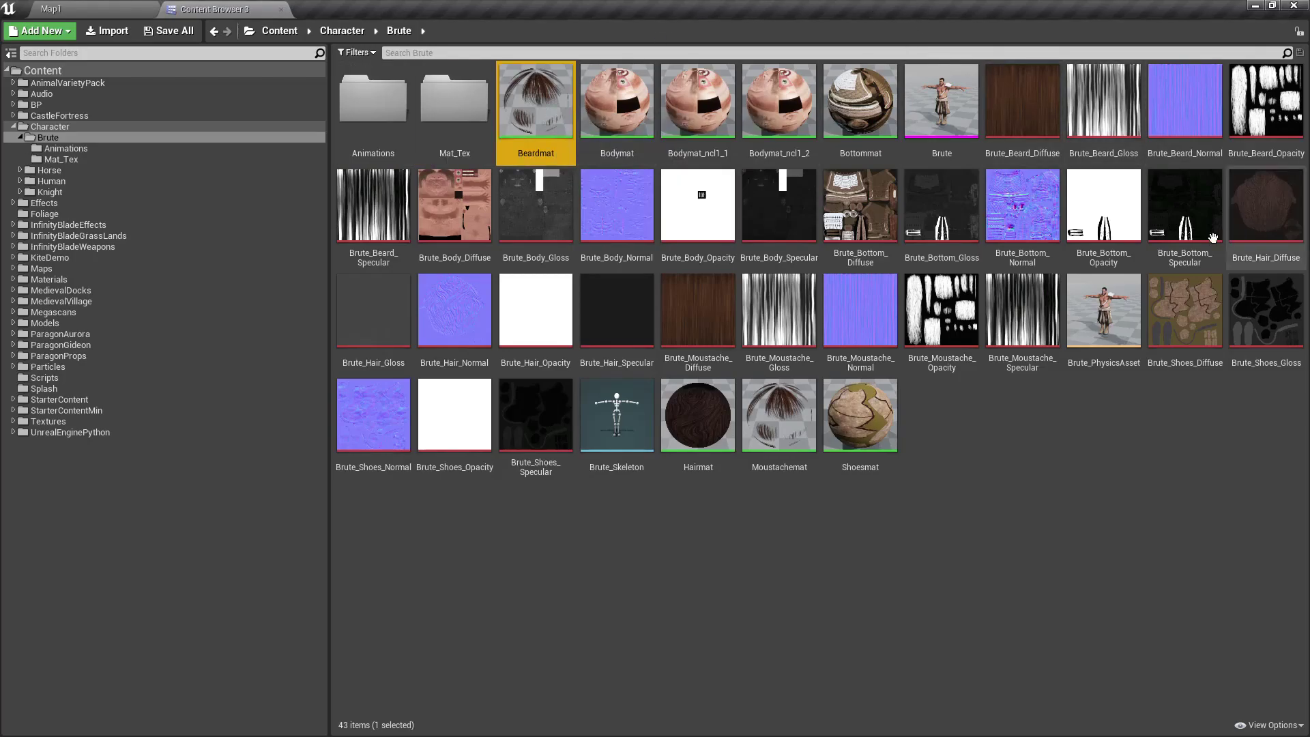
left_click(880, 431, "shift")
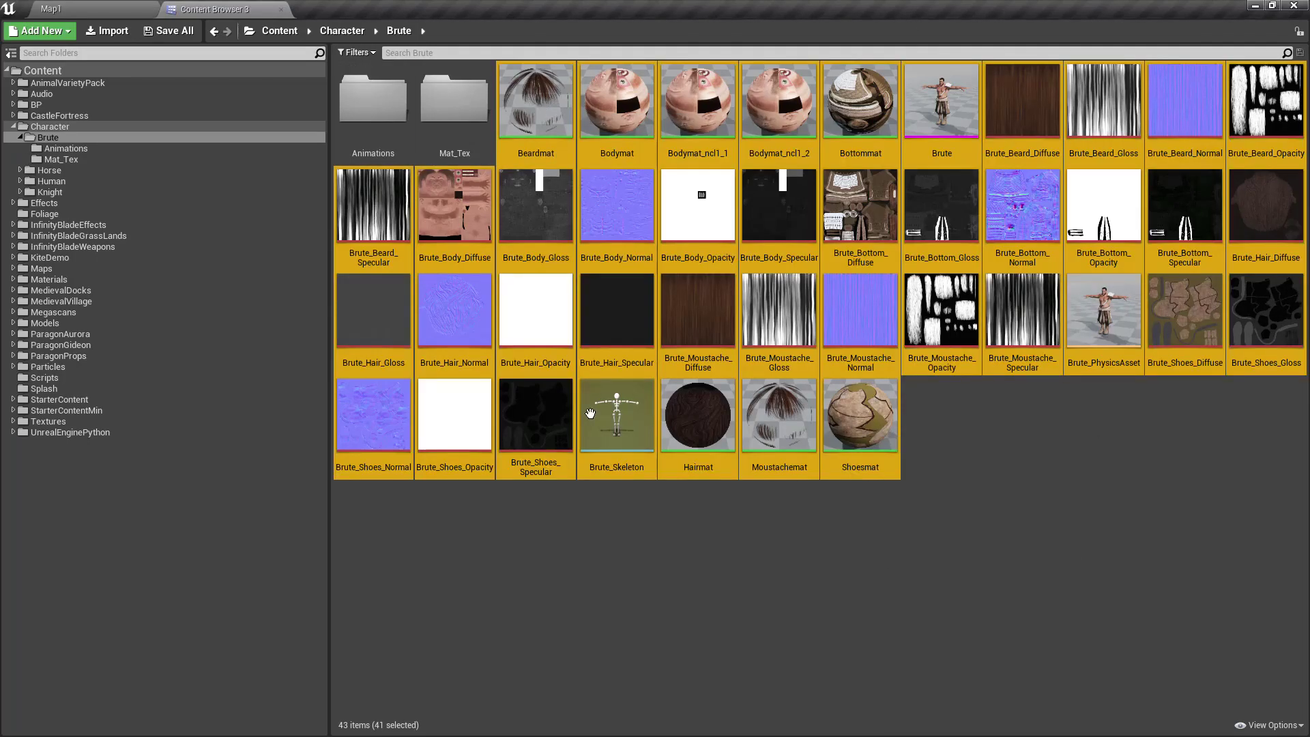
left_click(617, 435, "ctrl")
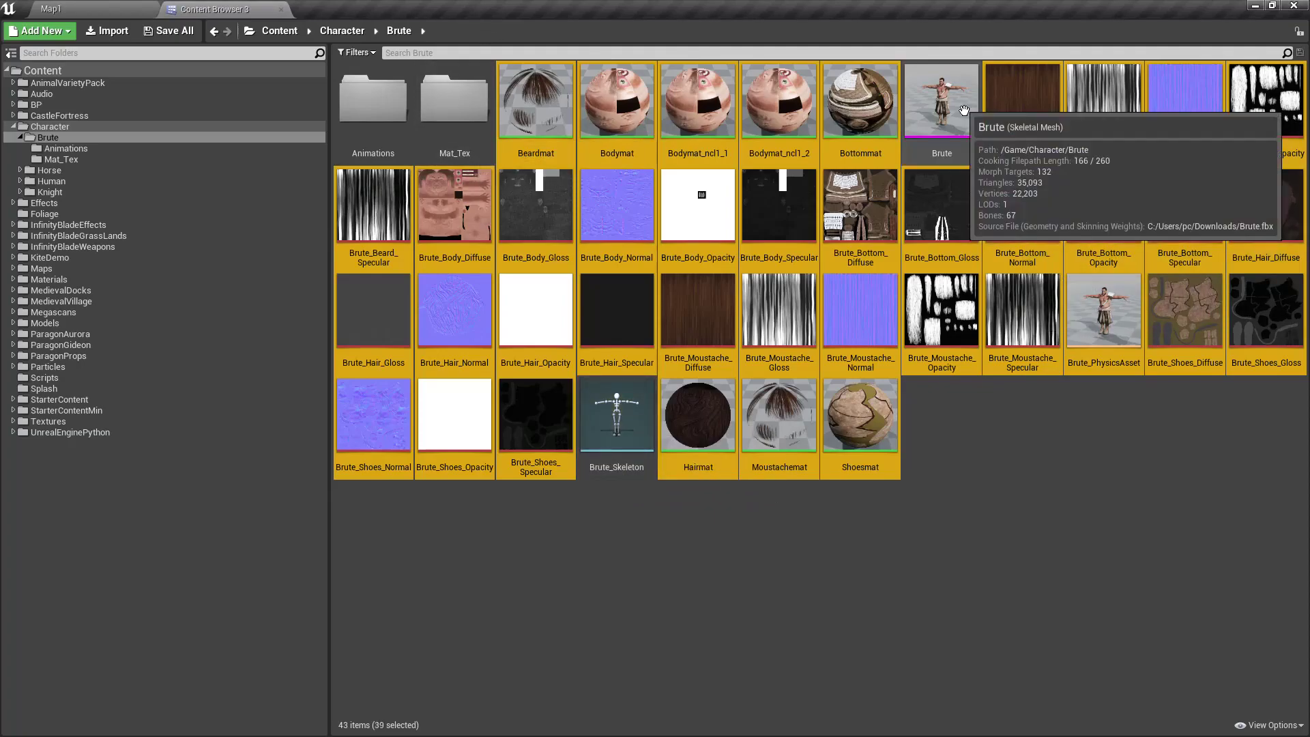
left_click(1133, 321, "ctrl")
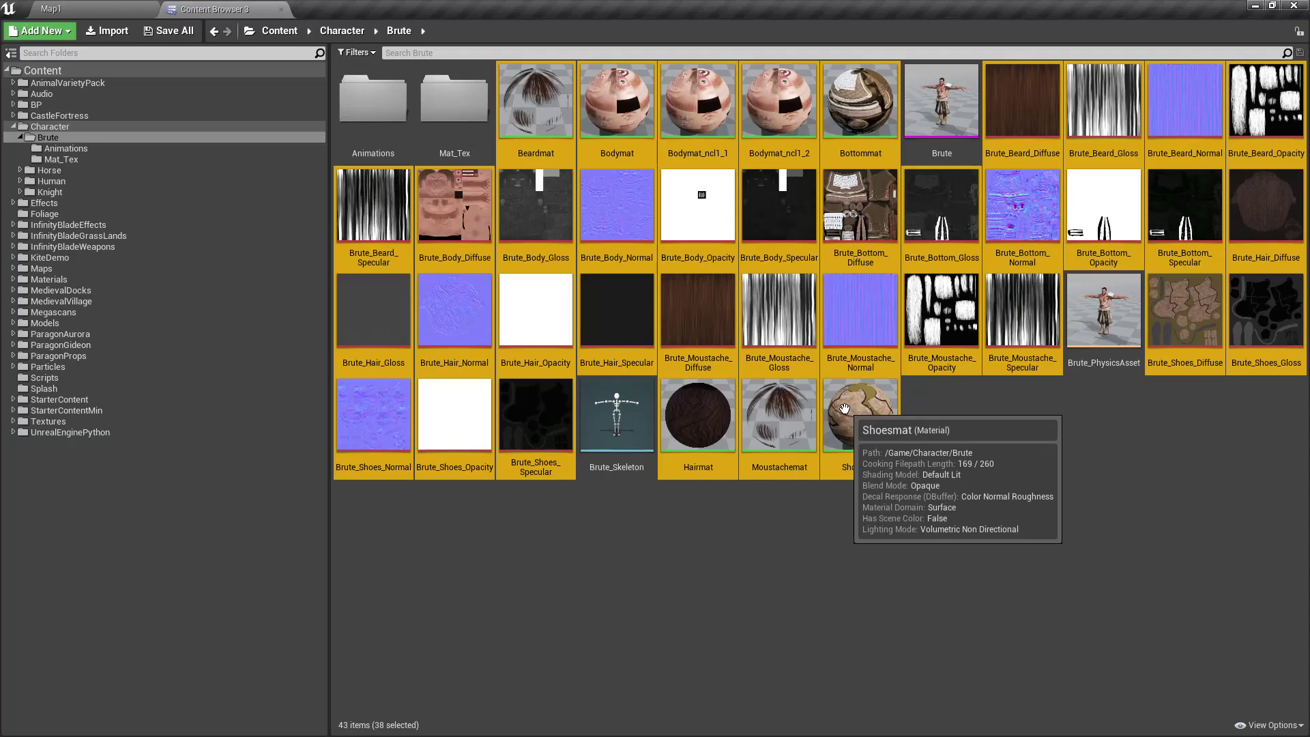
left_click_drag(844, 408, 457, 120)
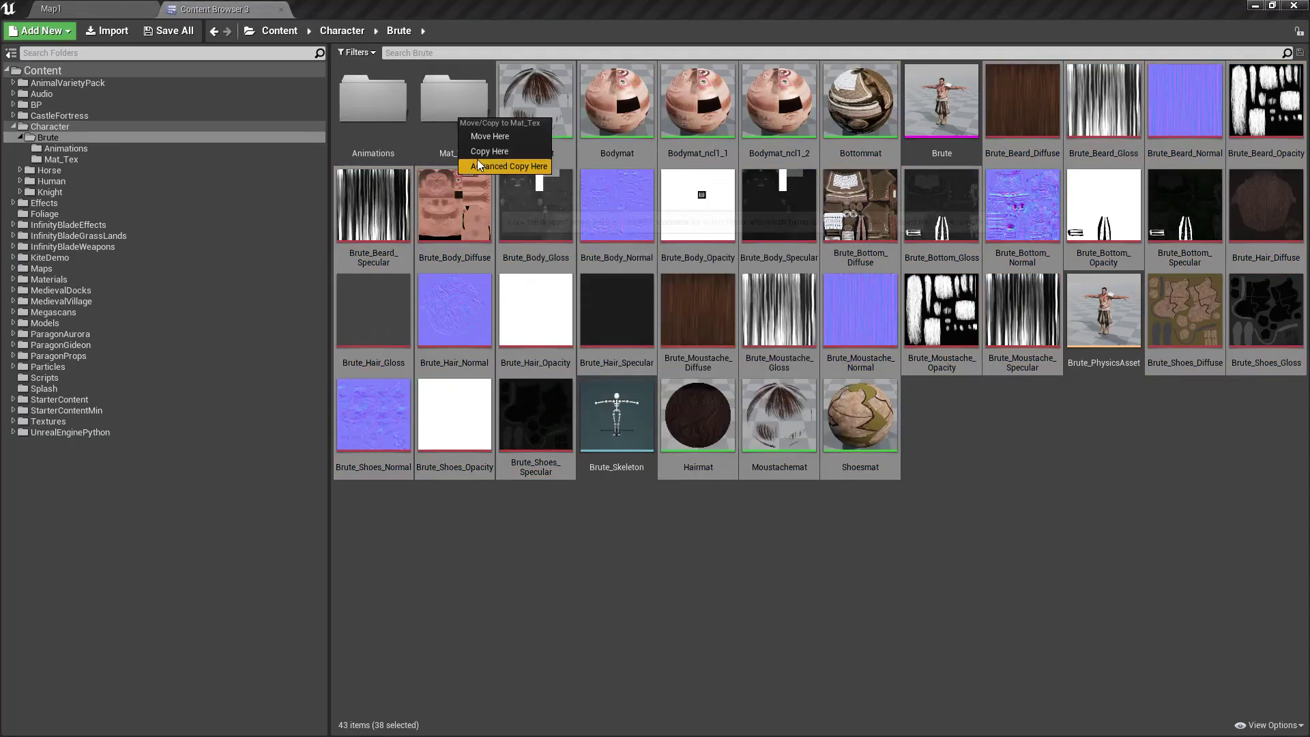
left_click(490, 136)
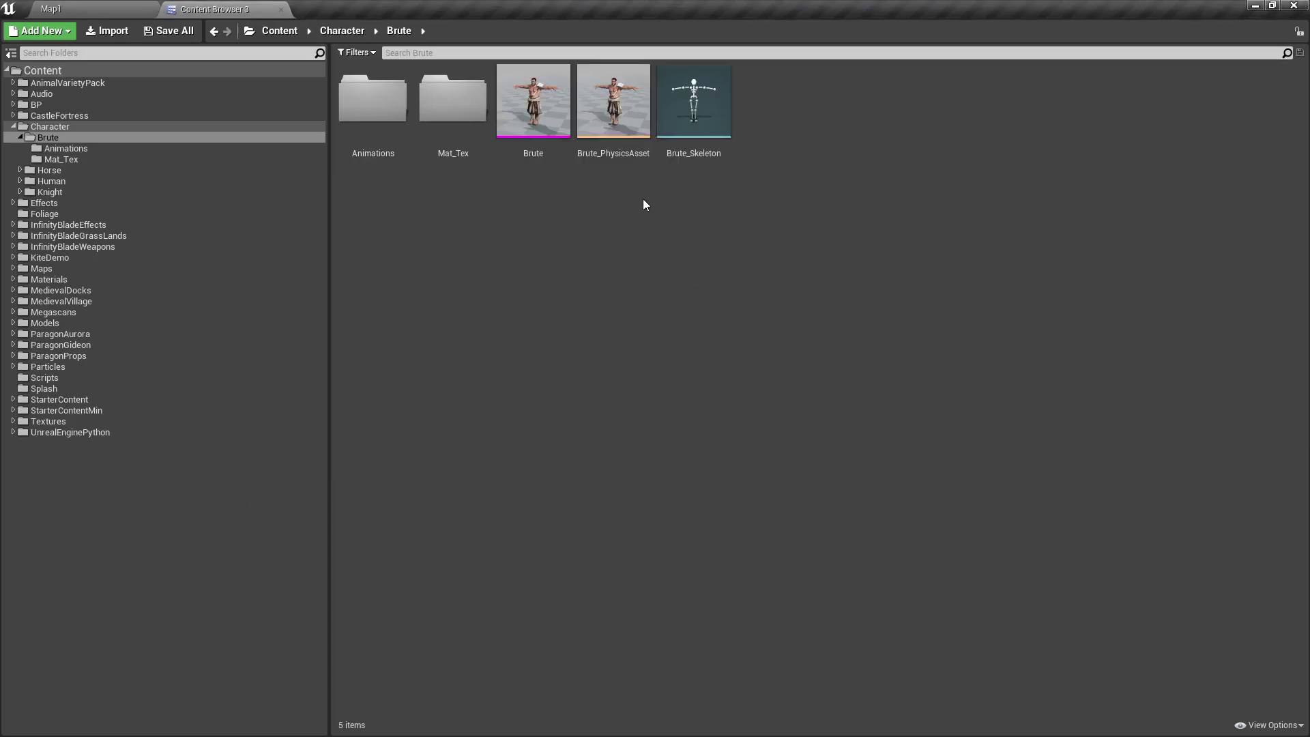
Create a Blend Space 1D from the Brute skeletal mesh, keep its default name and open it for editing.
right_click(643, 202)
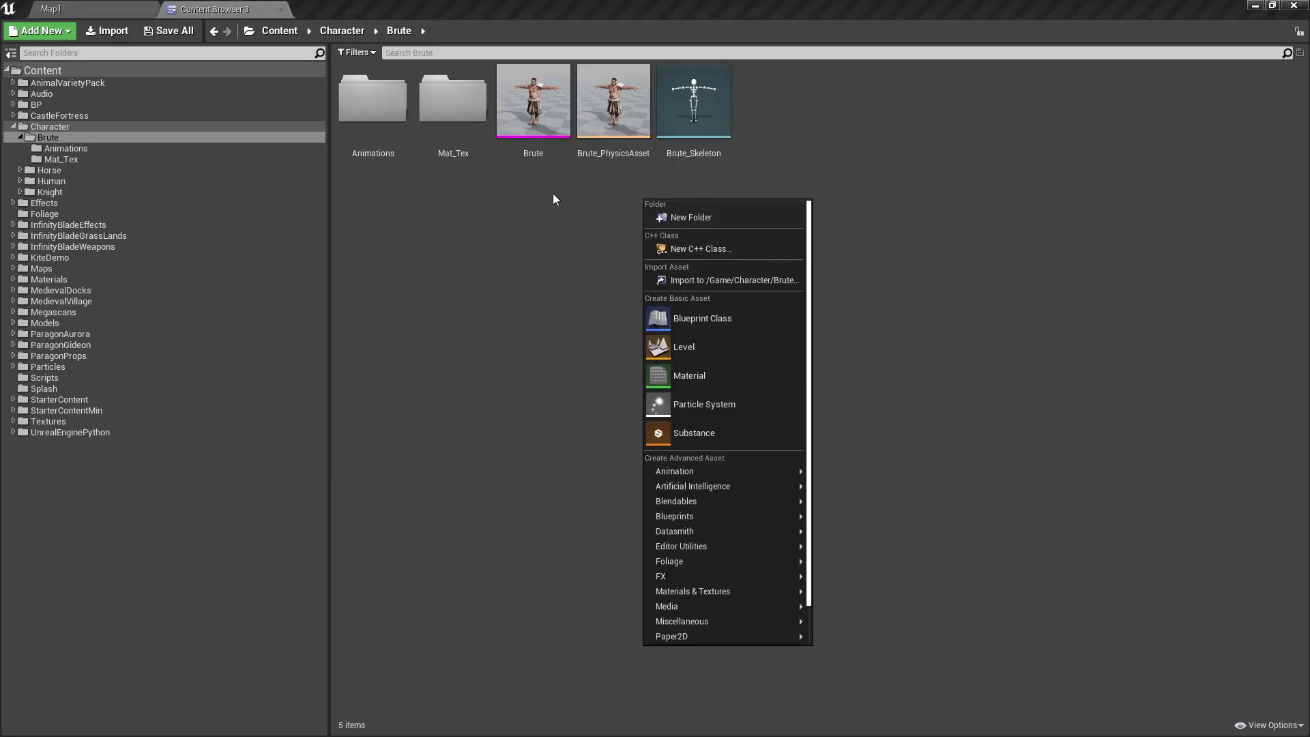
left_click(547, 190)
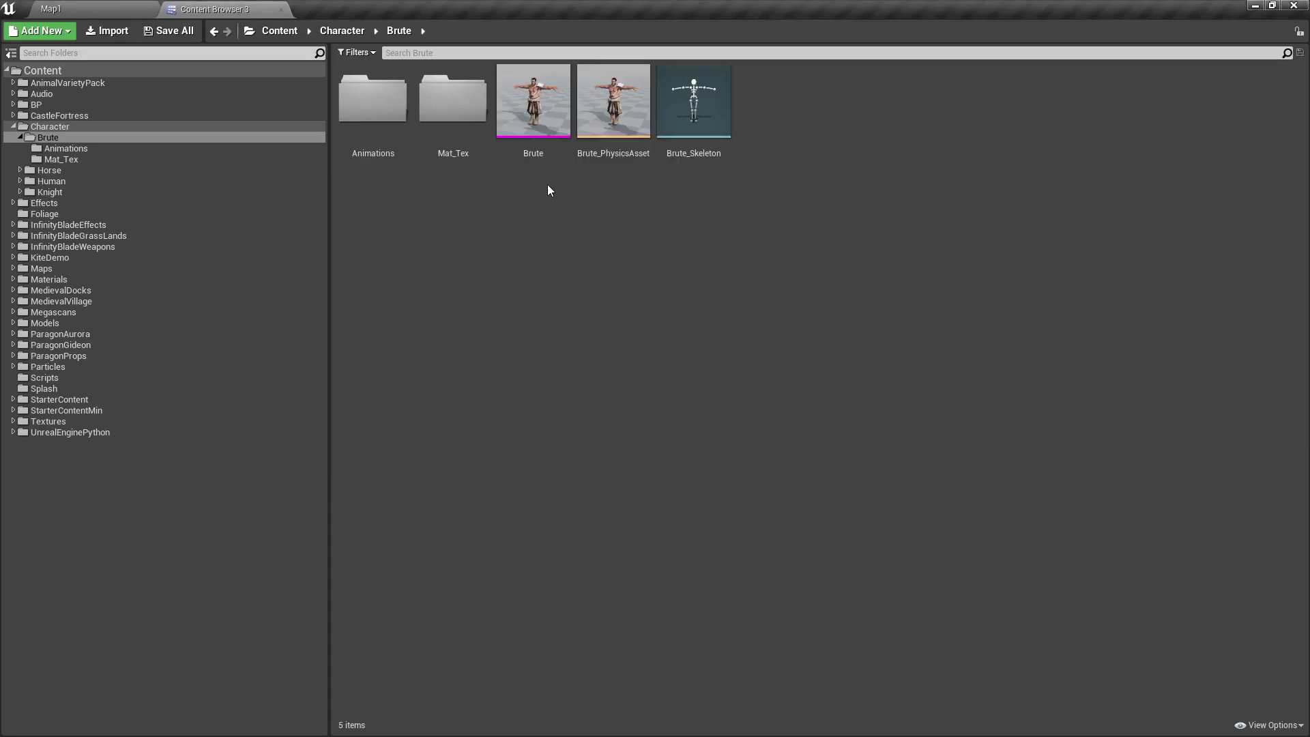
right_click(527, 65)
mouse_move(550, 81)
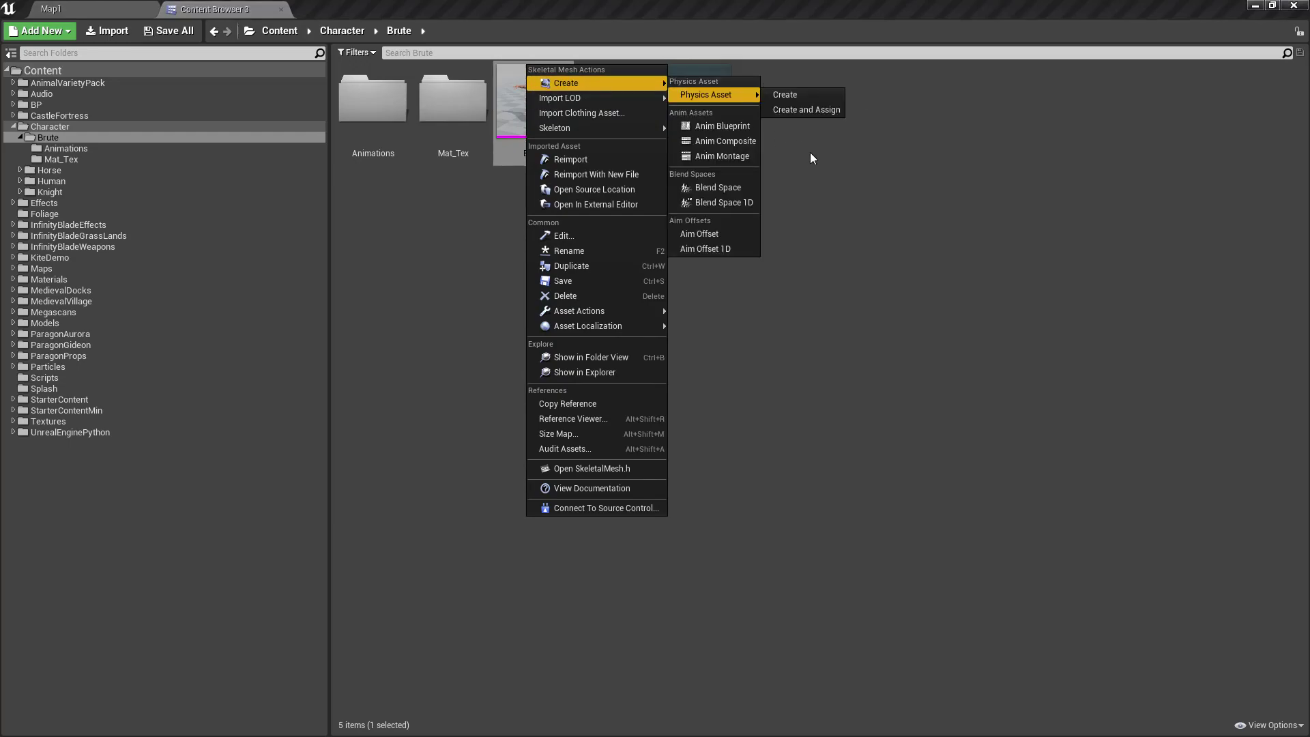
left_click(733, 200)
left_click(788, 90)
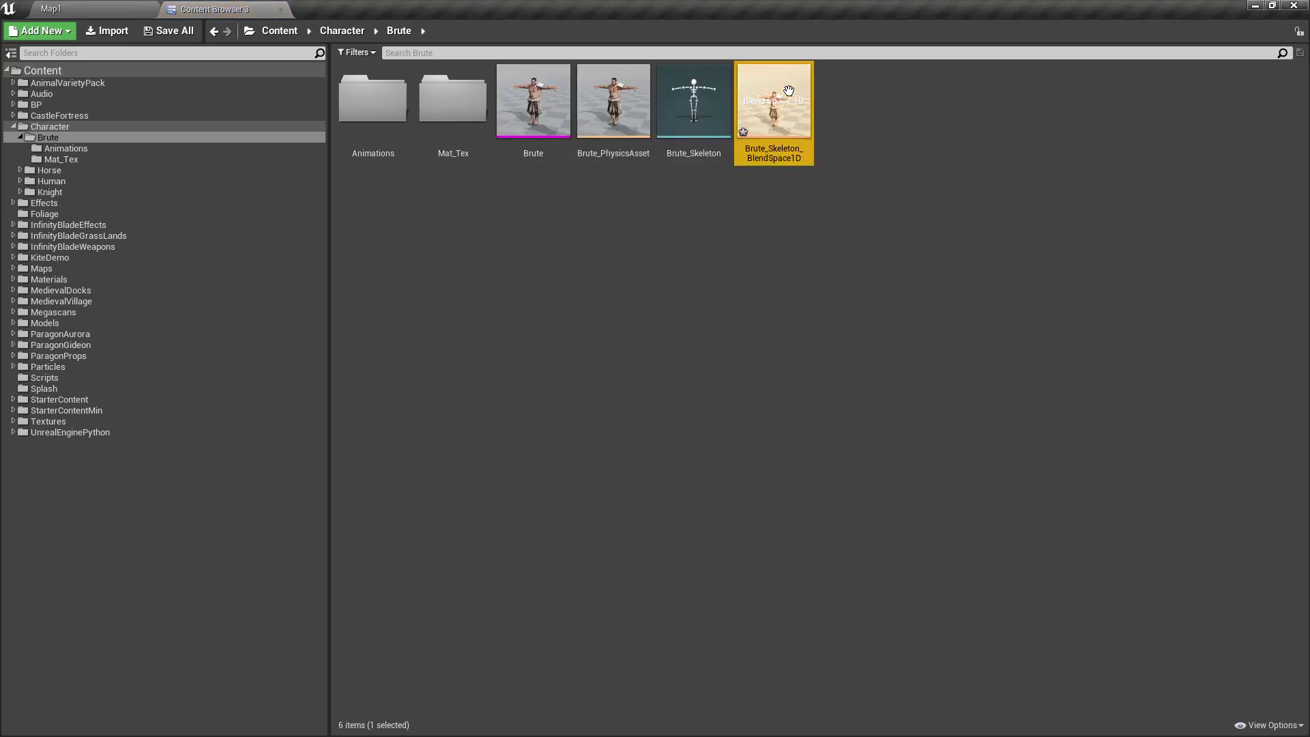
double_click(788, 90)
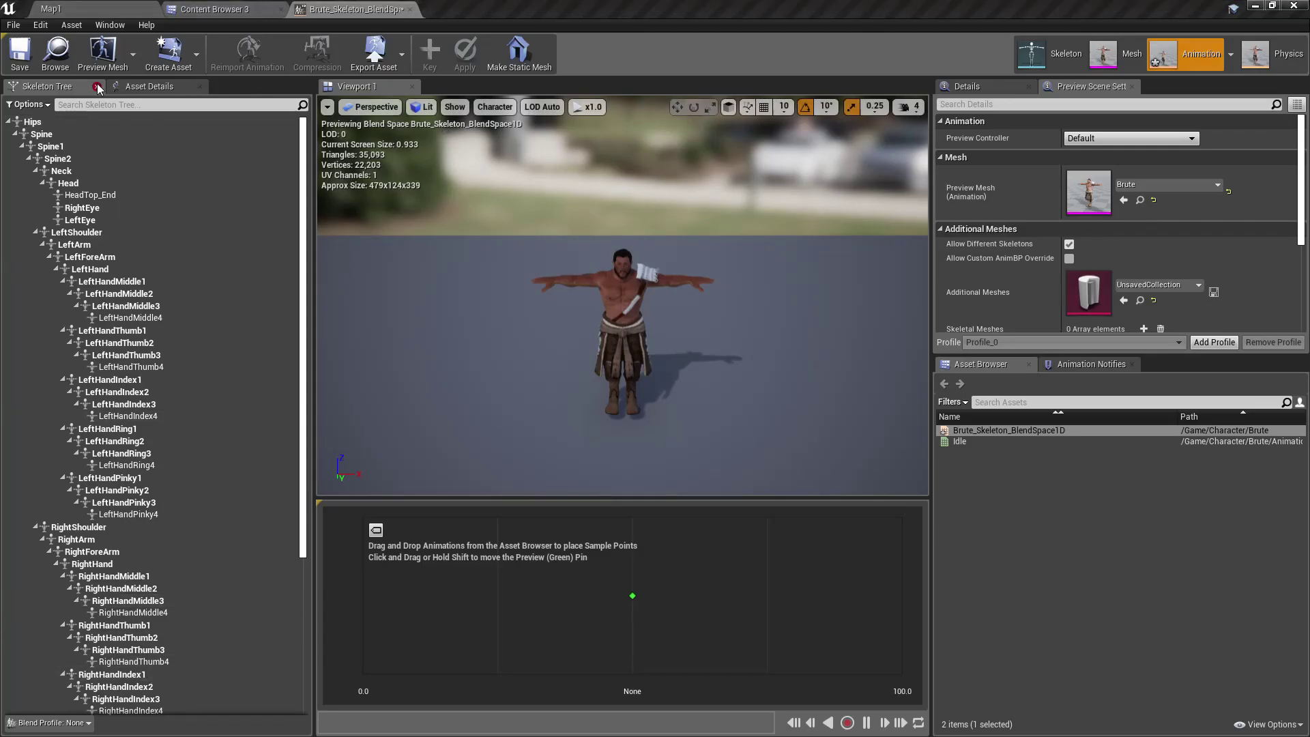
Name the blend space's horizontal axis Speed, with a maximum axis value of 600 and 6 grid divisions.
left_click(149, 86)
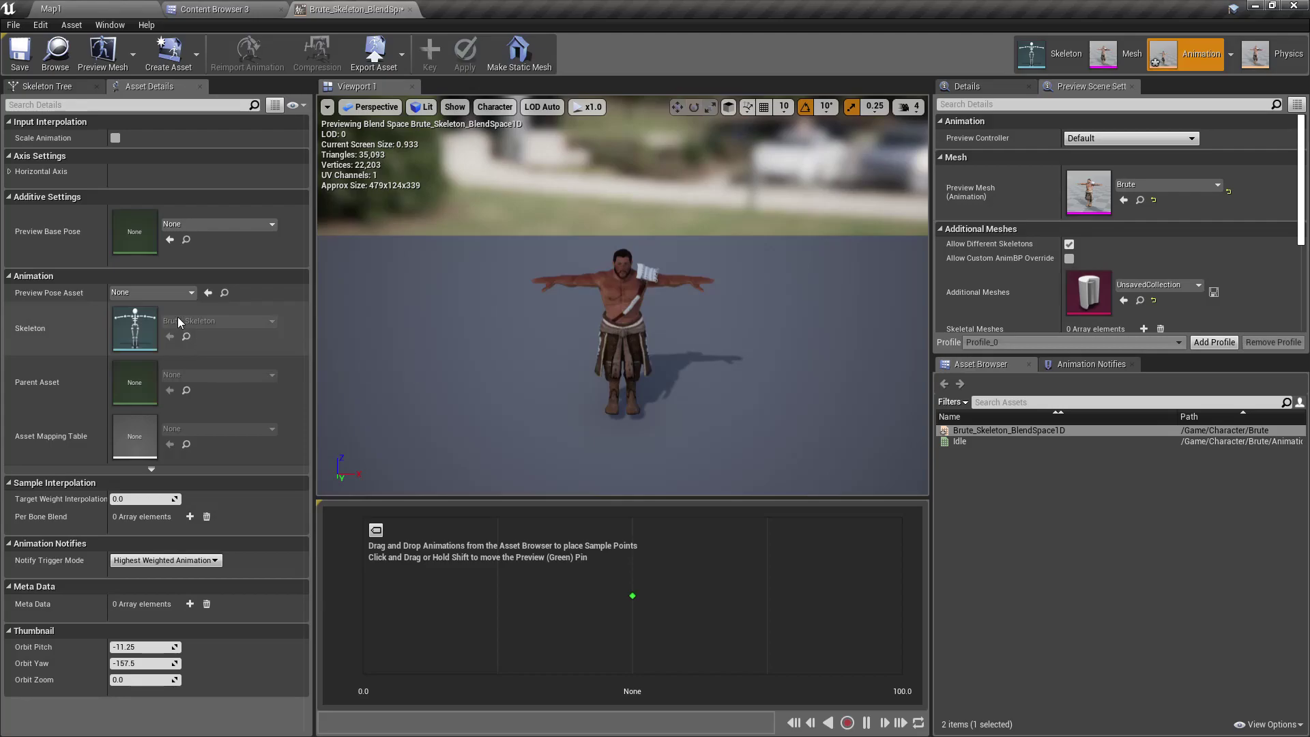
left_click(14, 174)
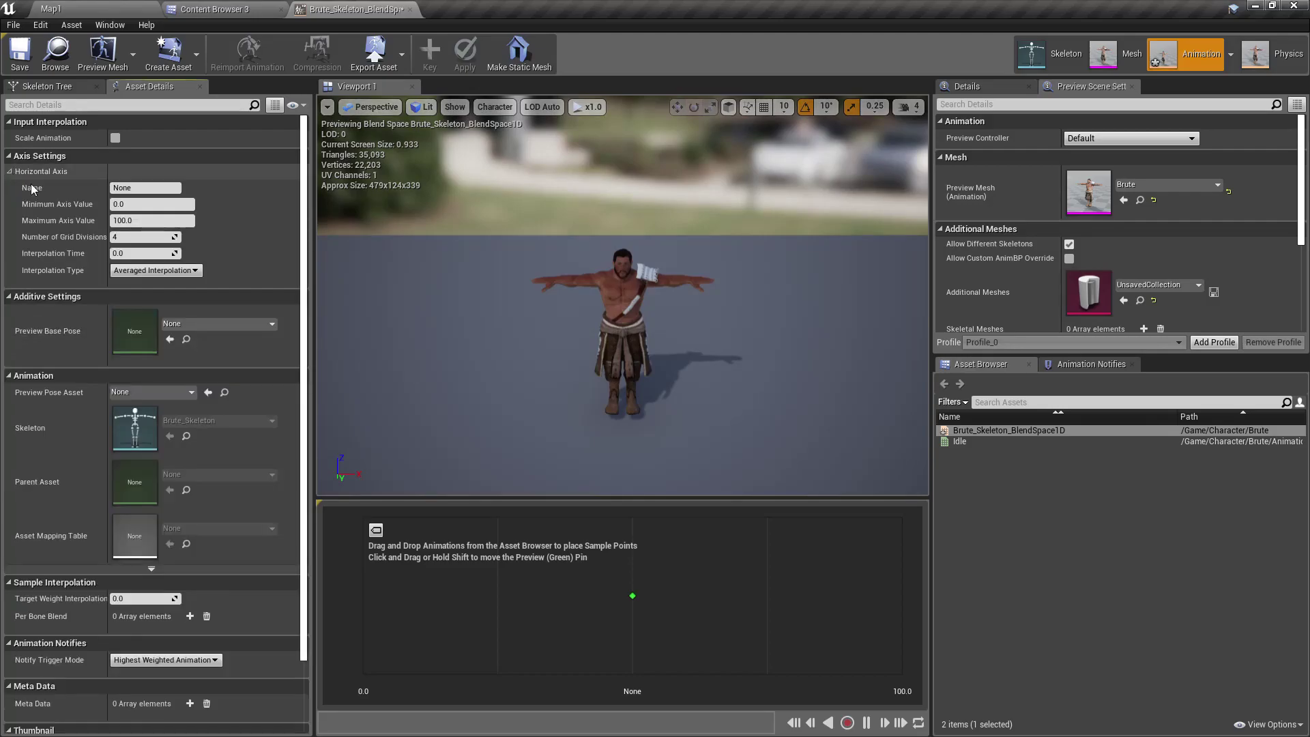
left_click(157, 187)
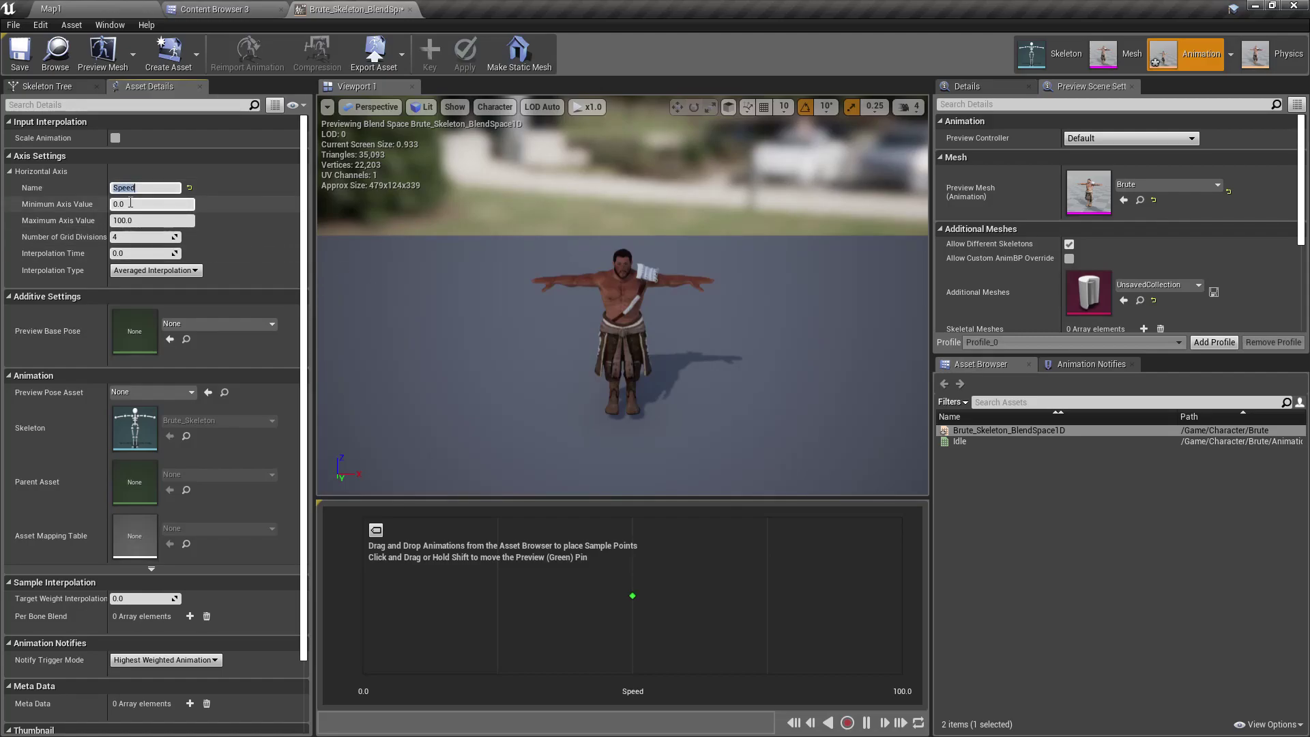
left_click(142, 221)
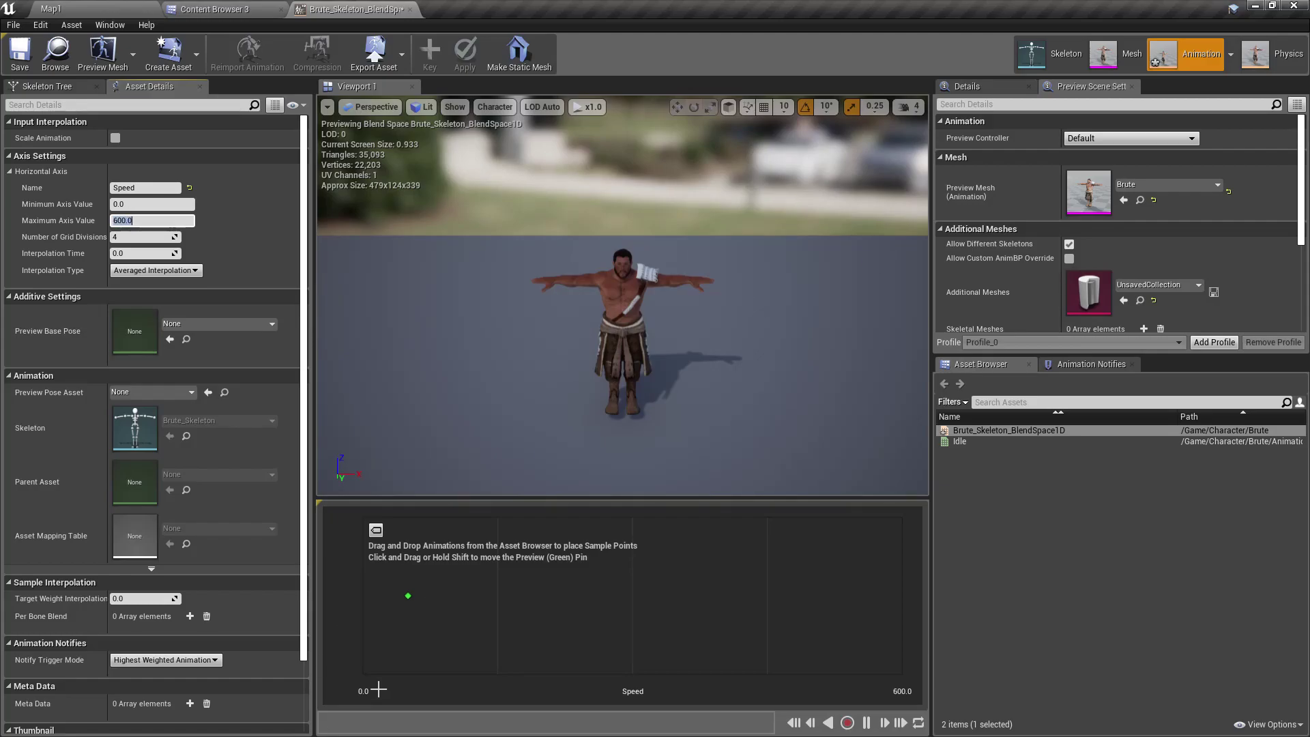
mouse_move(410, 595)
left_click_drag(410, 594, 498, 605)
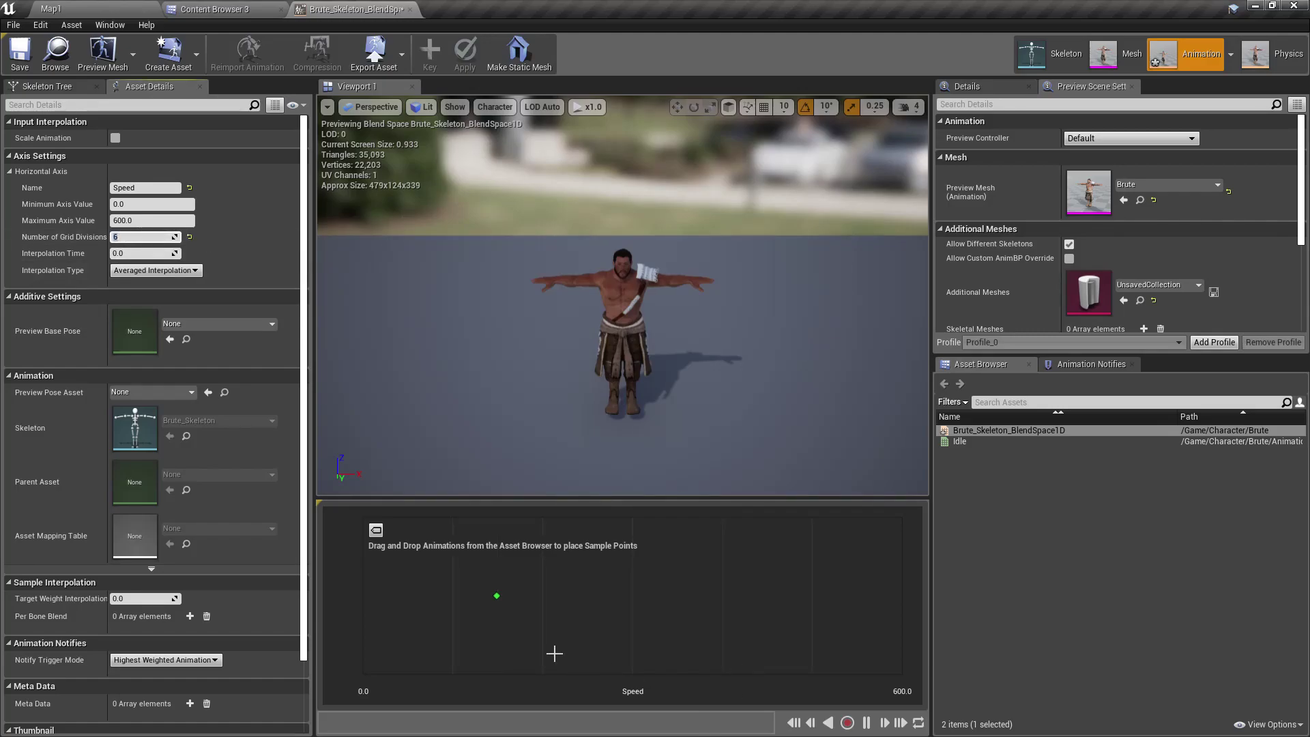
left_click_drag(496, 594, 626, 597)
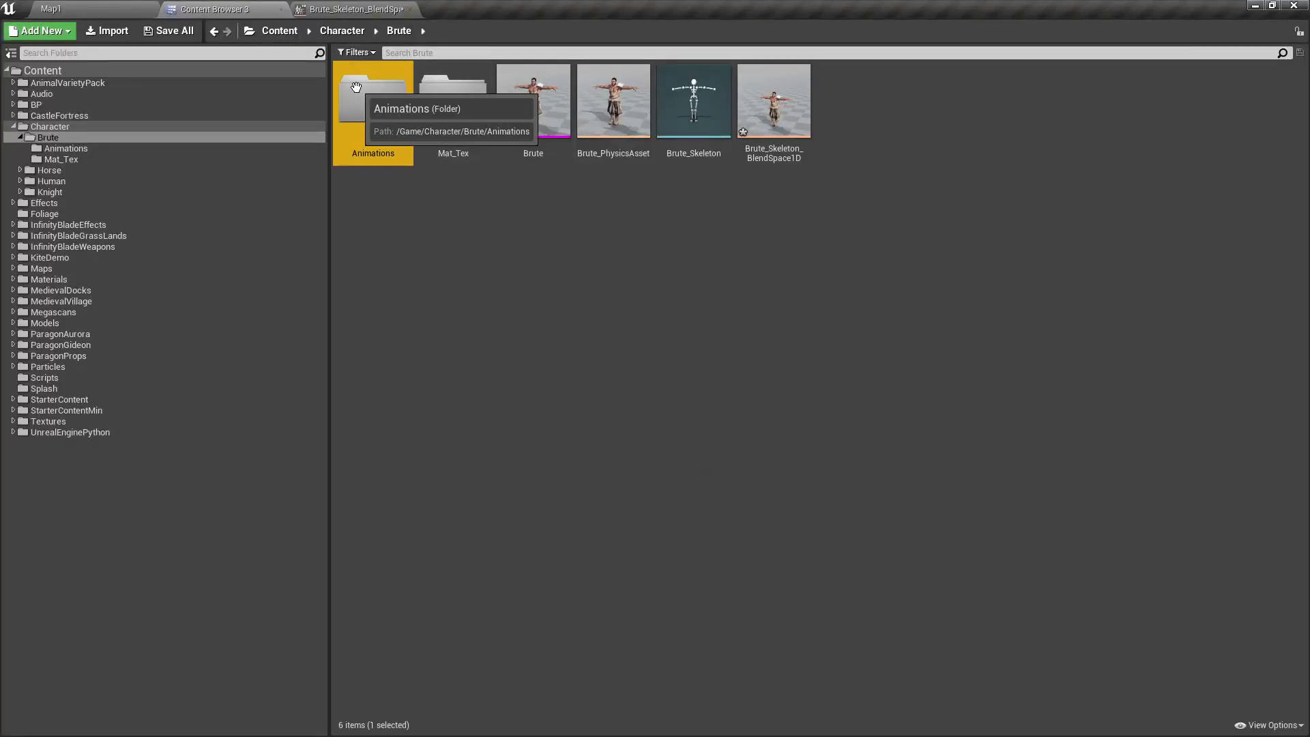
Open the Brute's Animations content folder, and from Mixamo in the browser show the downloaded Walking.fbx in File Explorer.
double_click(373, 102)
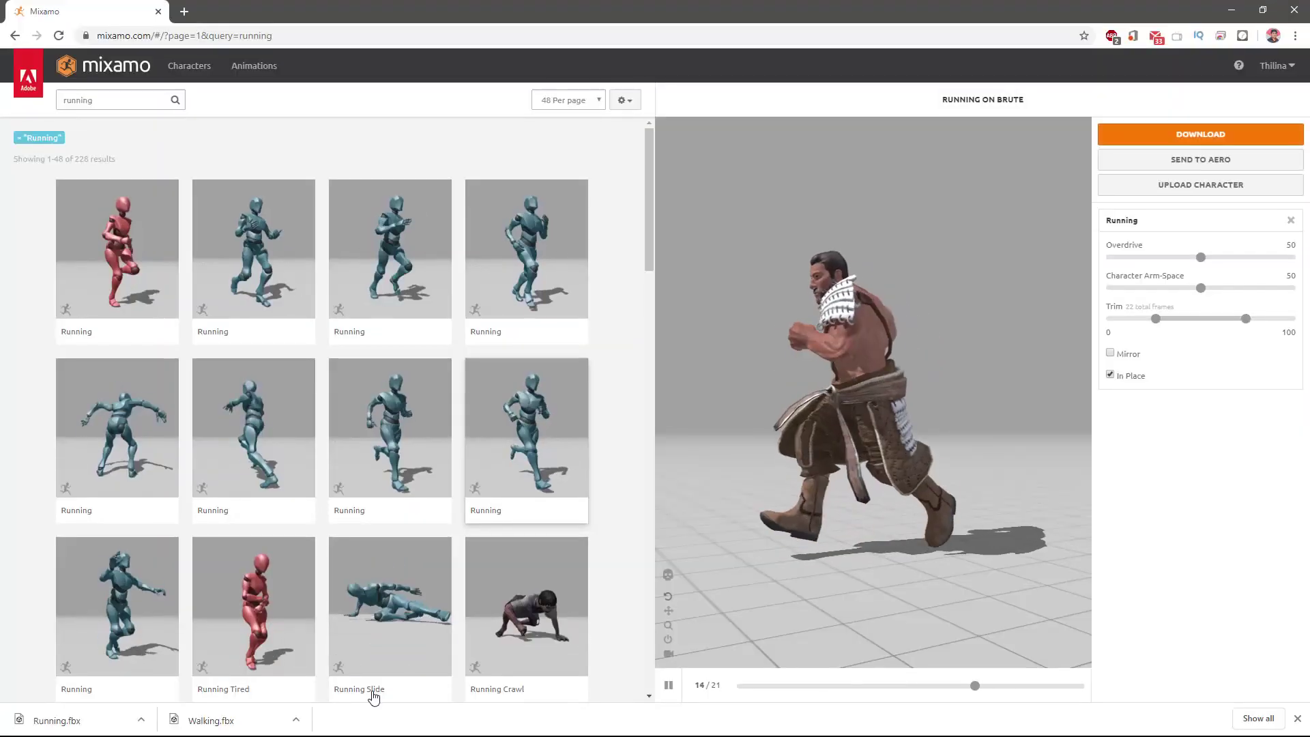
left_click(298, 718)
left_click(332, 672)
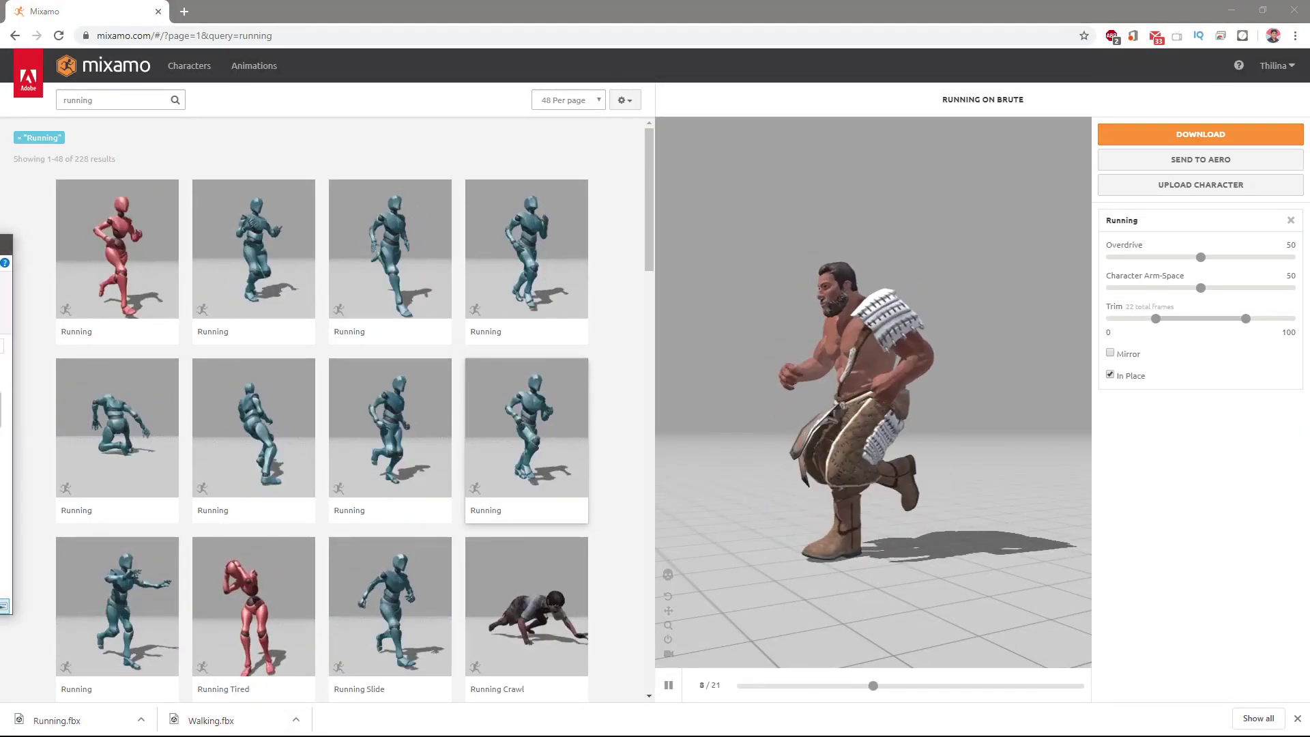
left_click_drag(0, 246, 783, 3)
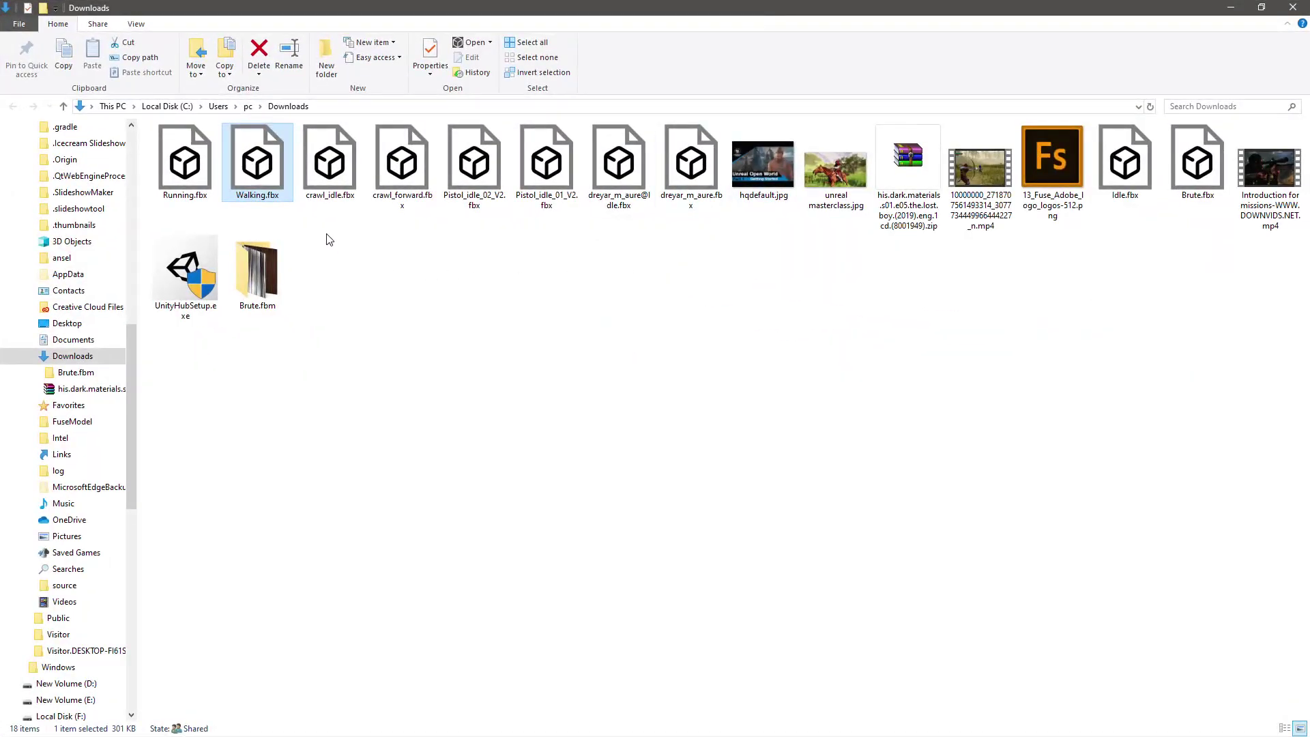
Bring Running.fbx and Walking.fbx from Downloads into the Brute's Animations folder in Unreal Engine.
left_click(174, 148, "ctrl")
key("alt+Tab")
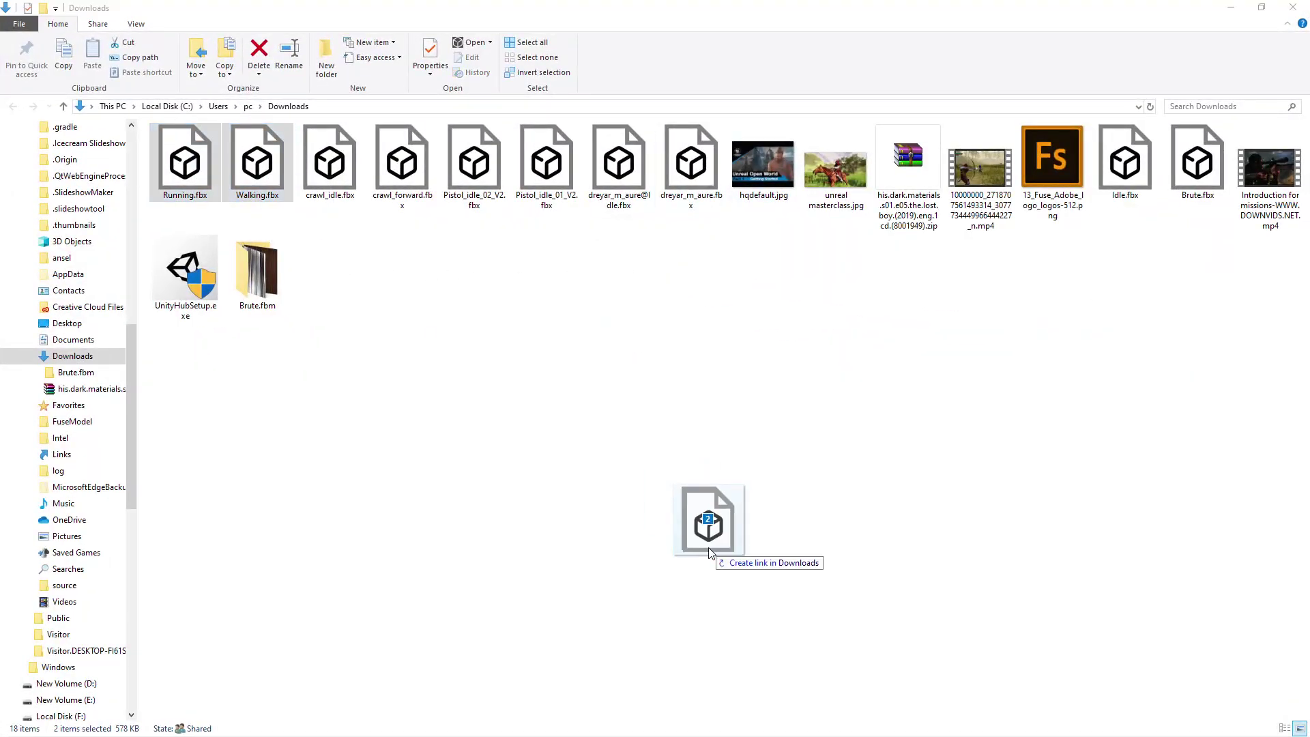
key("alt+Tab")
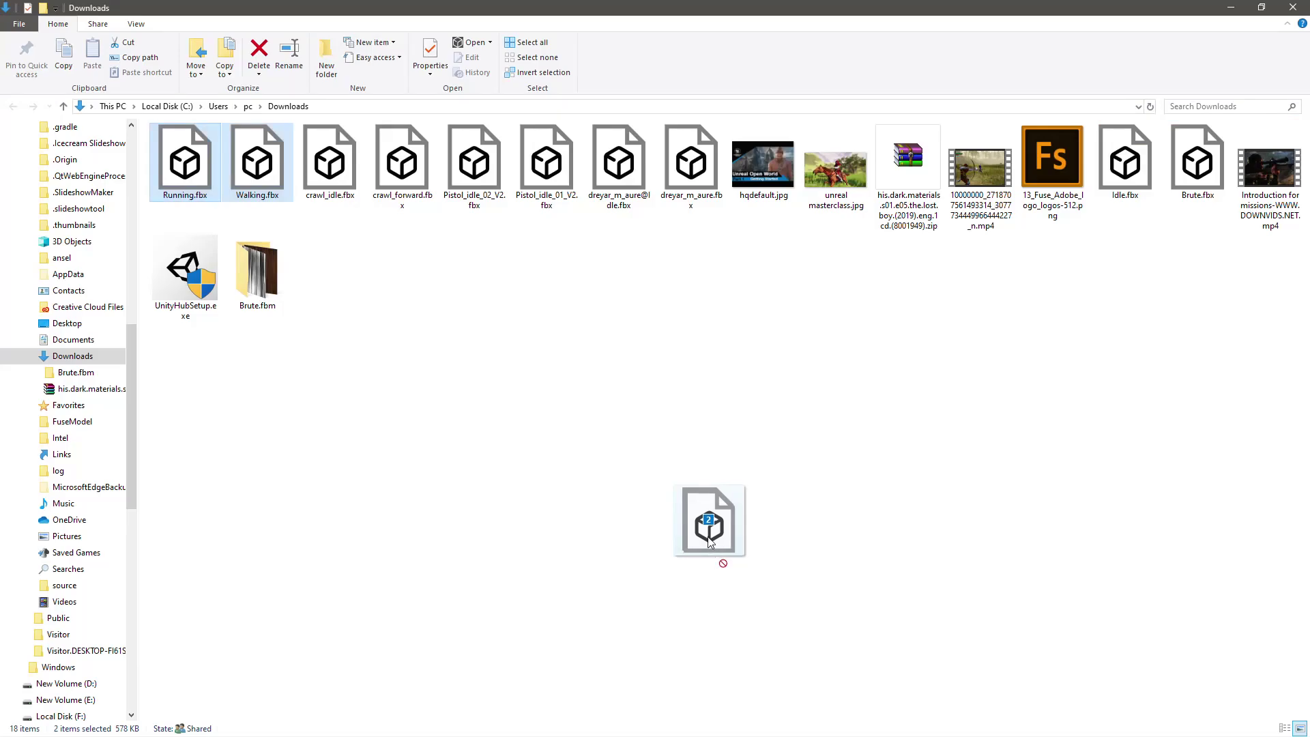
left_click_drag(708, 548, 664, 465)
key("alt+Tab")
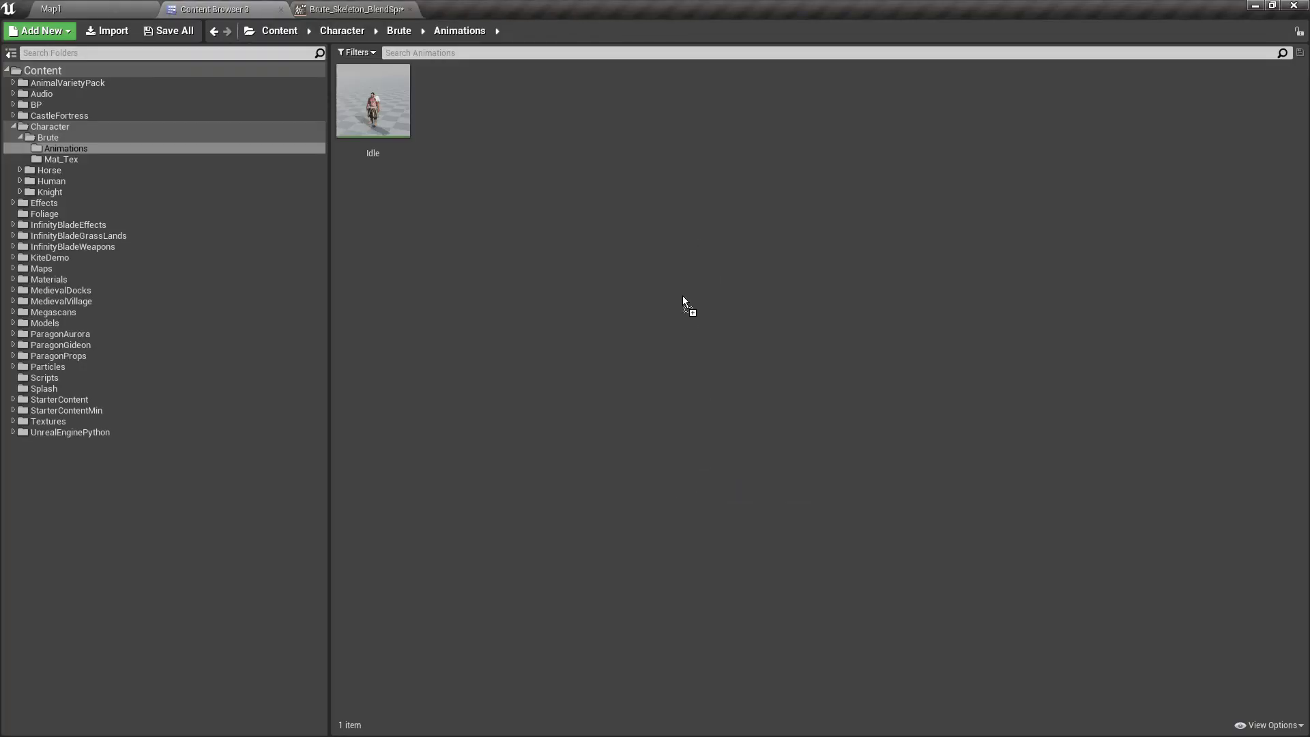
left_click_drag(683, 297, 682, 296, "alt")
Import the Running and Walking animations, assigning Brute_Skeleton as the skeleton for each.
left_click(690, 209)
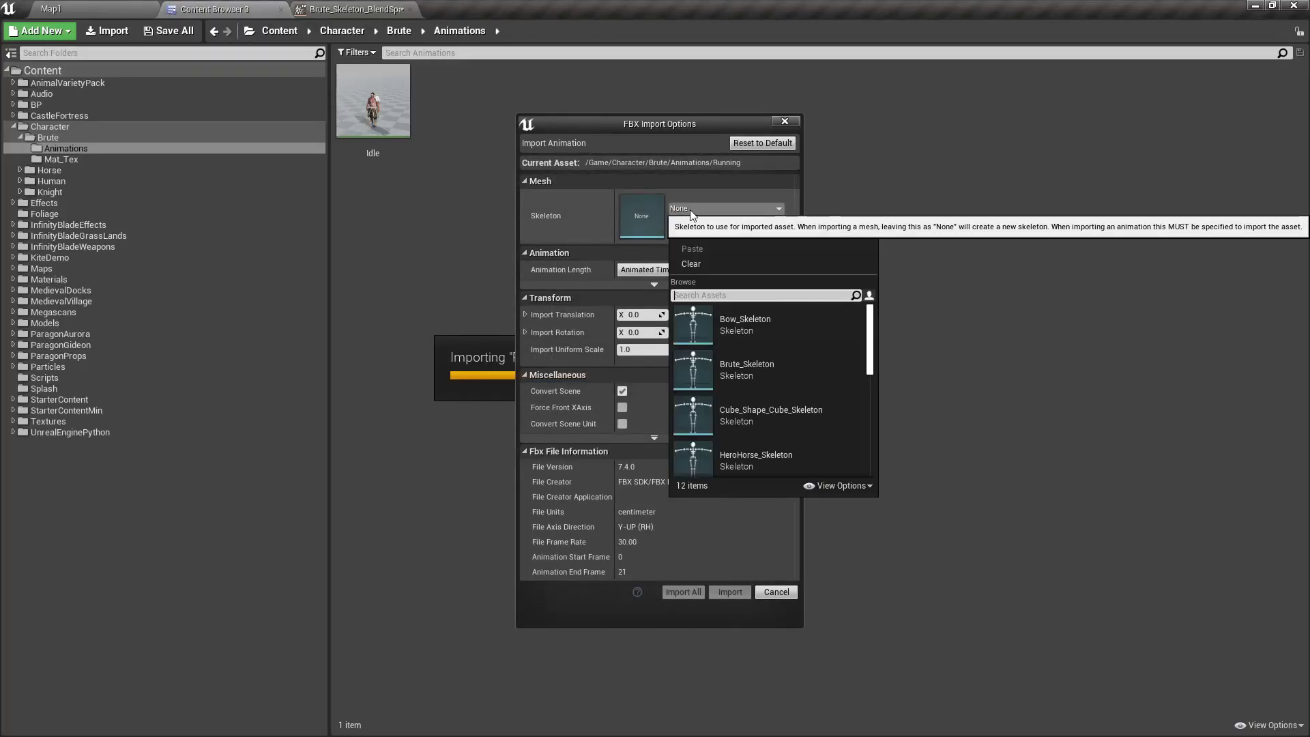
type("brute")
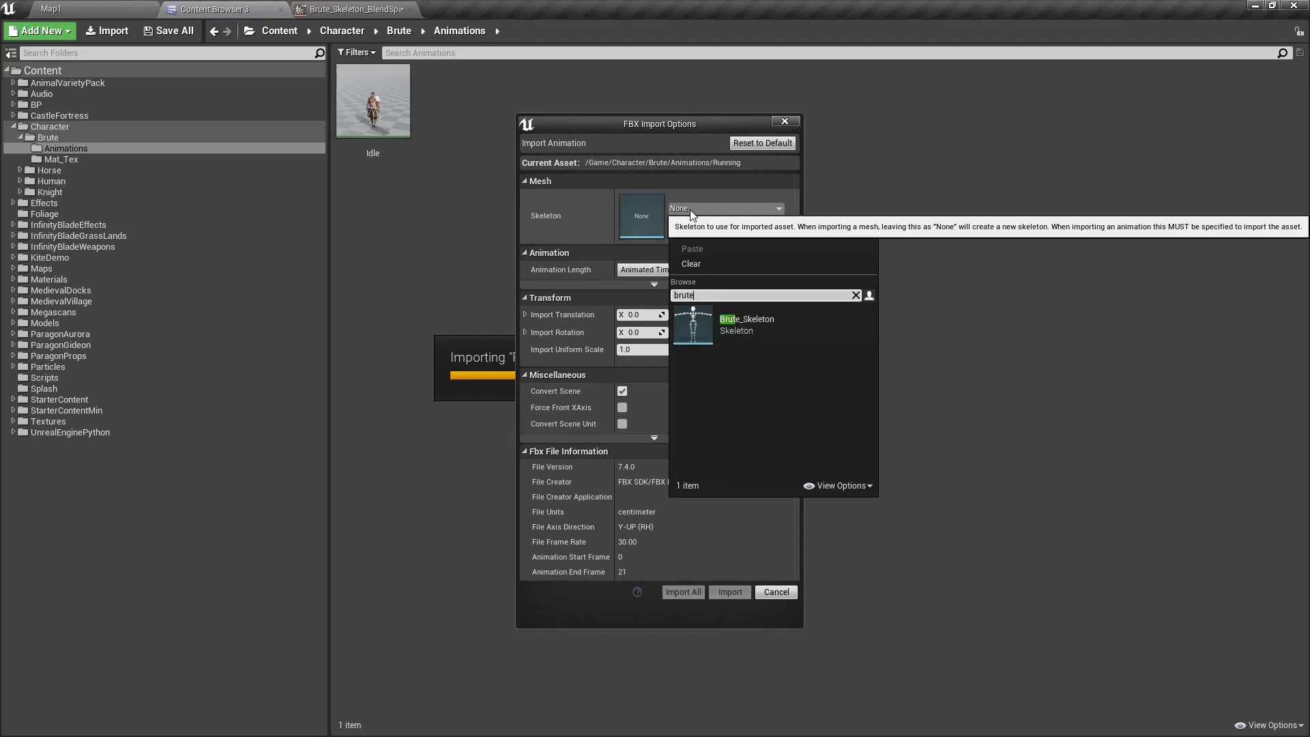
left_click(728, 317)
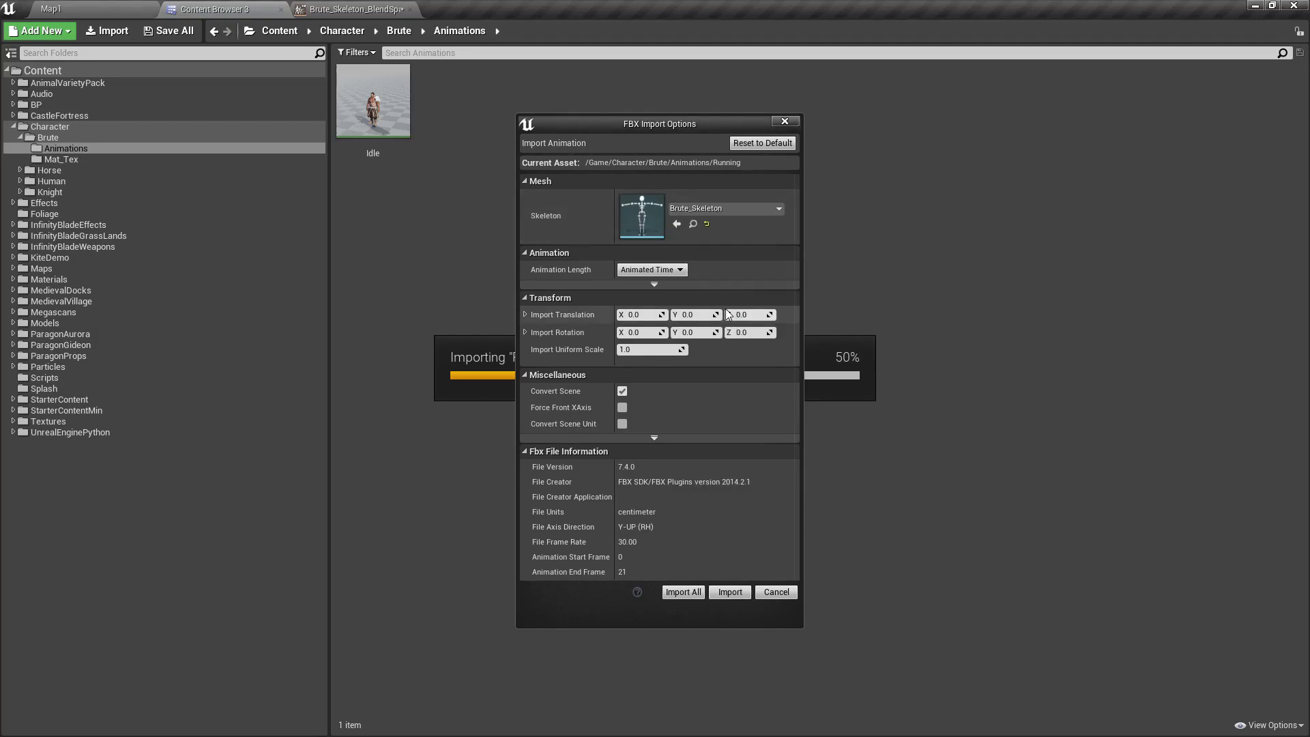
left_click(729, 593)
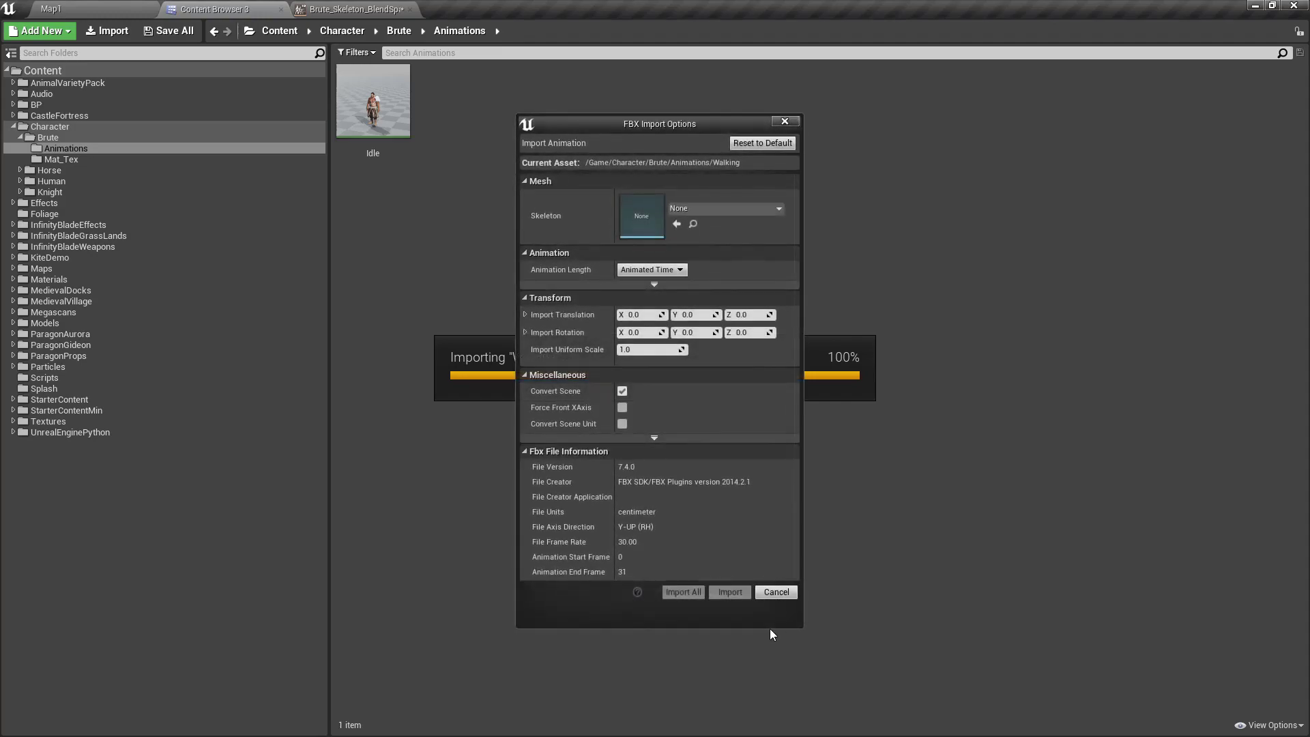
left_click(703, 208)
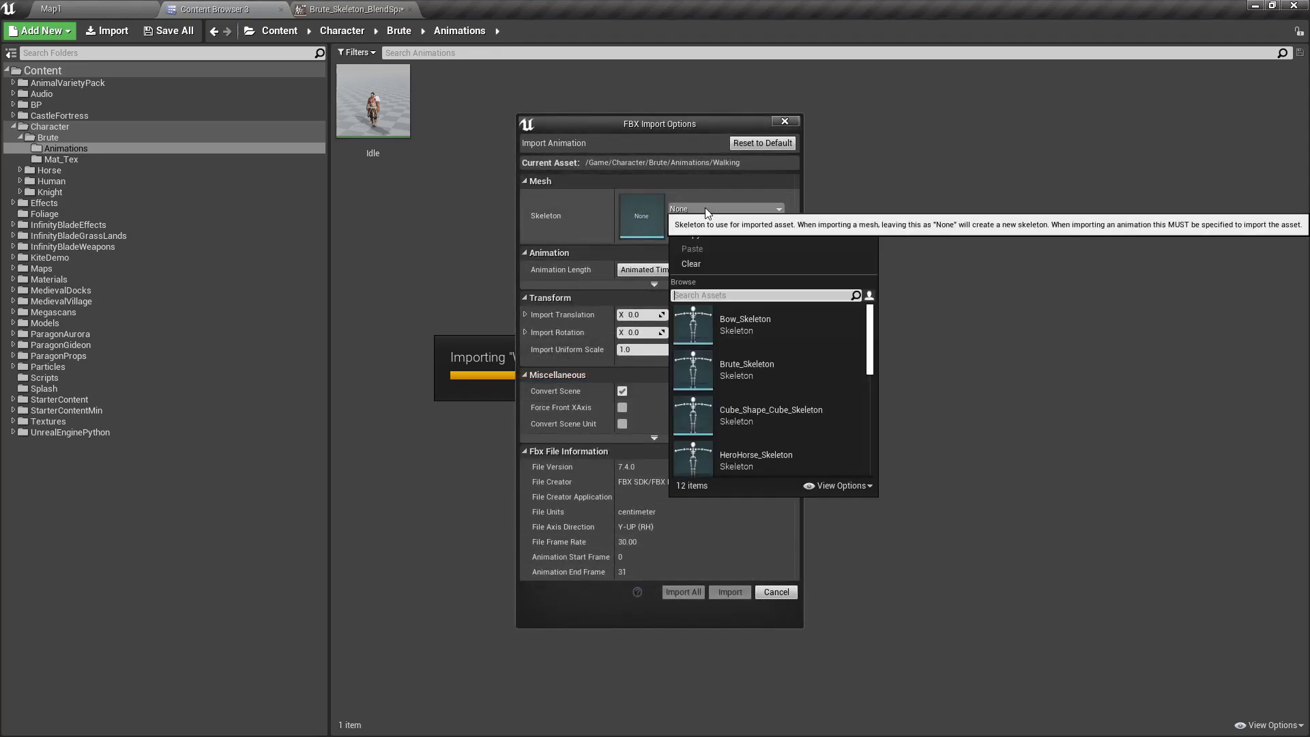
type("brute")
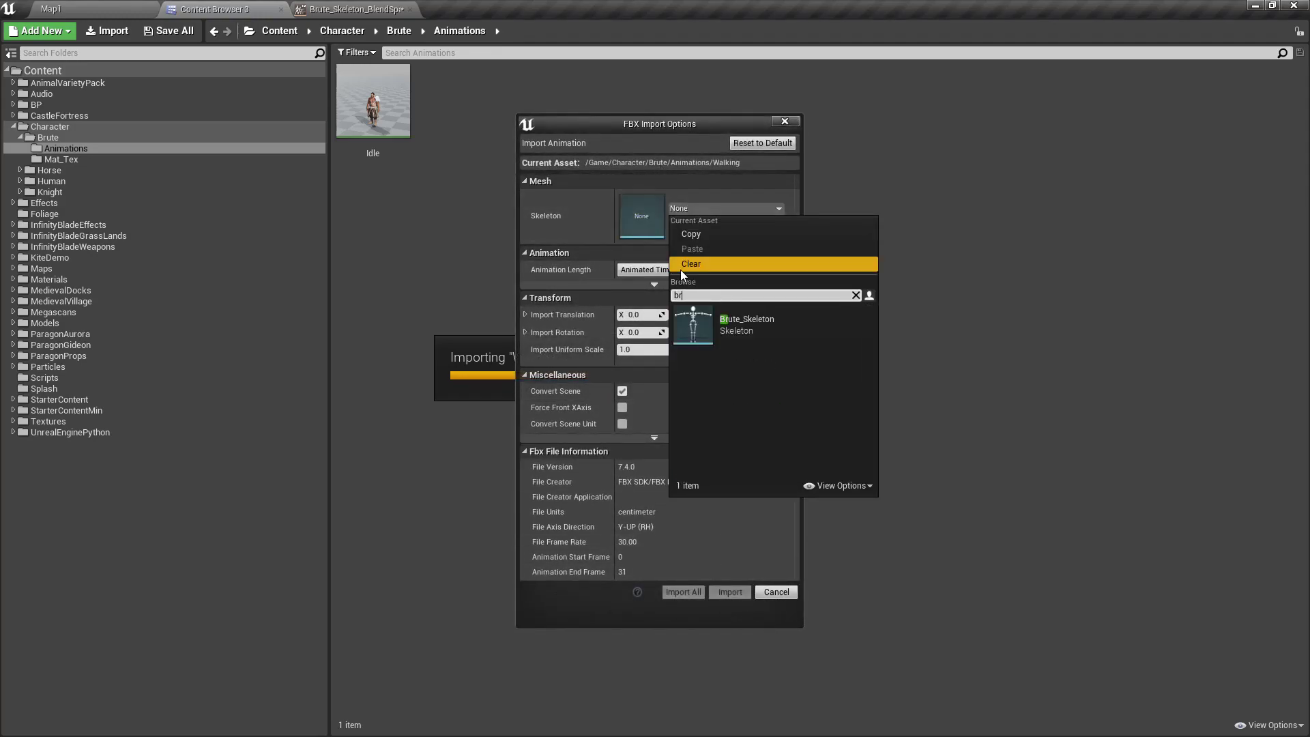
left_click(747, 328)
left_click(738, 593)
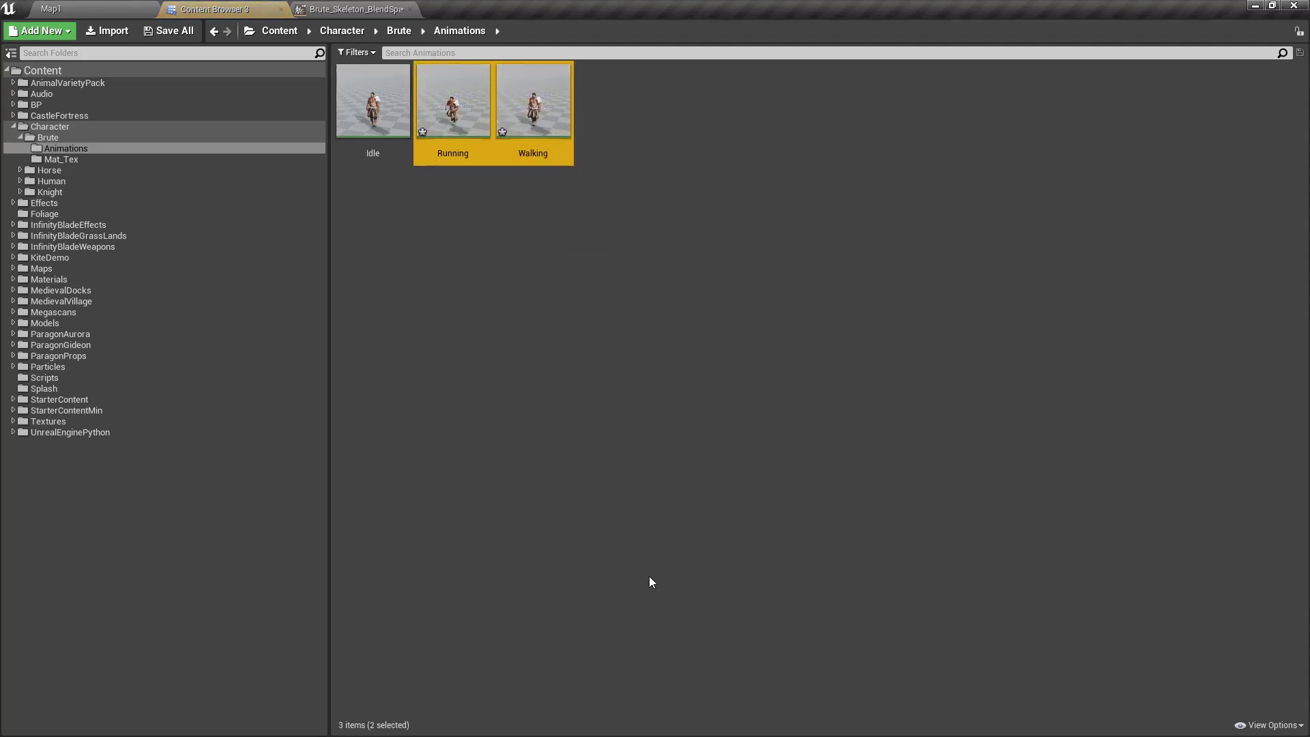
Place the Brute animations on the blend space's Speed axis: Idle at 0, Walking at the midpoint and Running at 600.
left_click(538, 319)
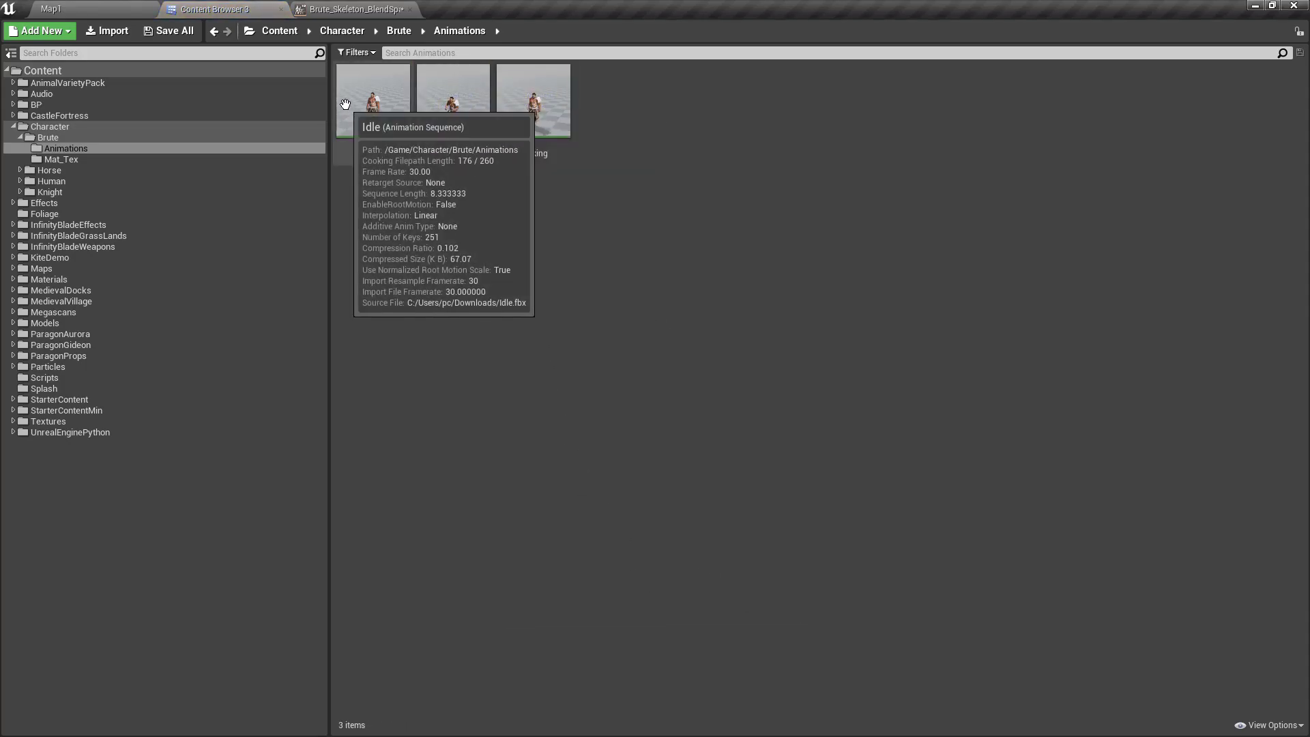
left_click_drag(373, 102, 363, 597)
left_click(211, 9)
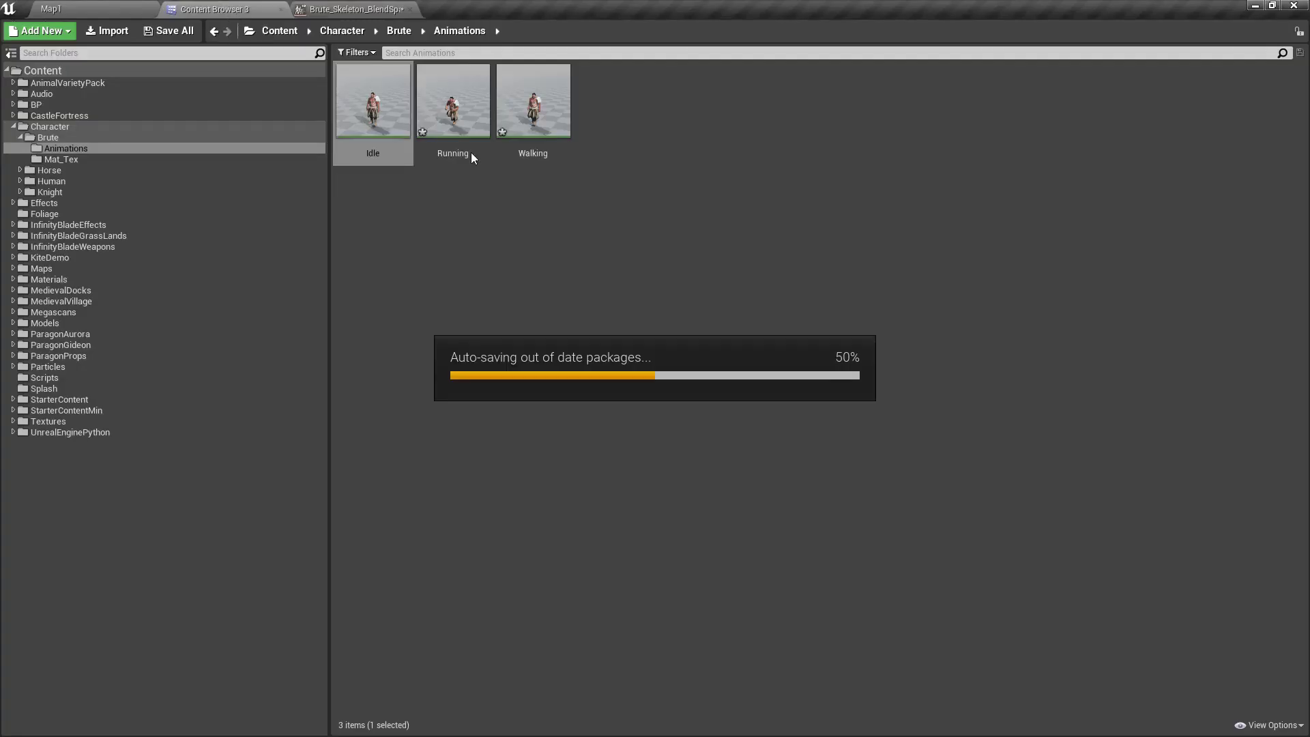
left_click_drag(471, 152, 448, 424)
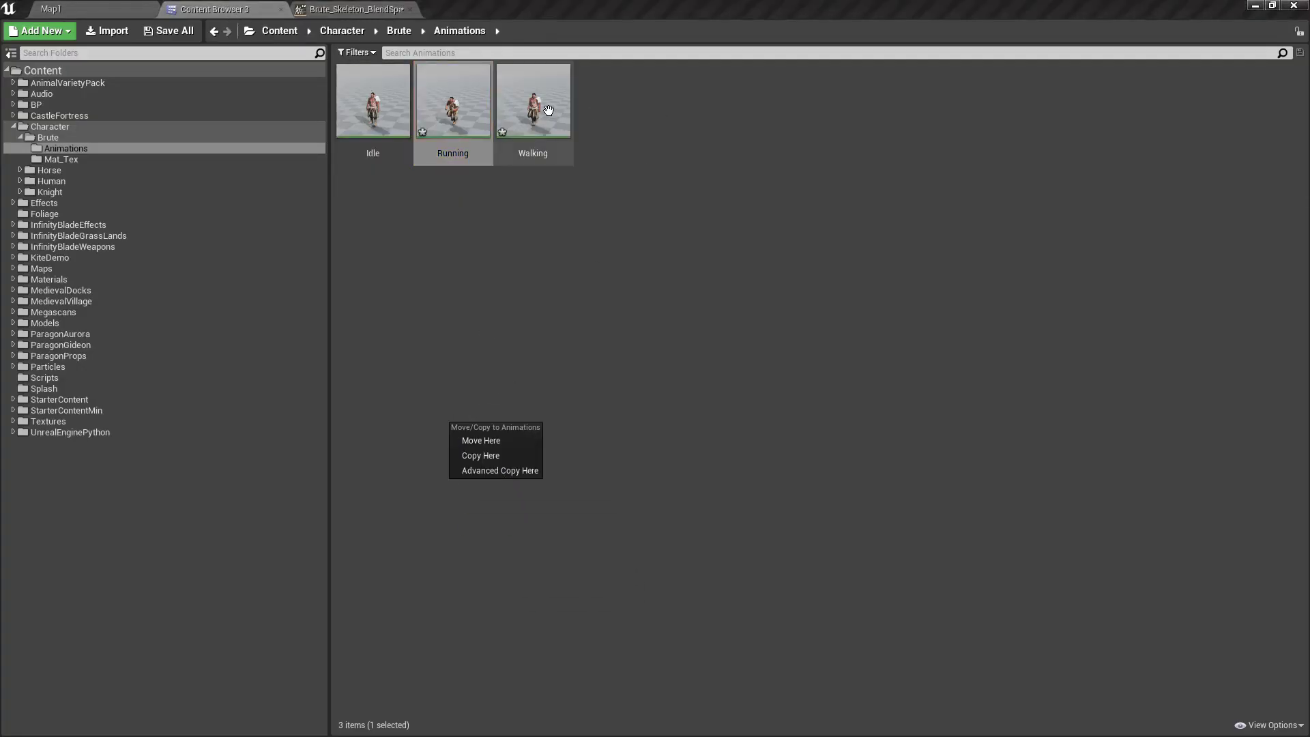
left_click_drag(533, 103, 652, 600)
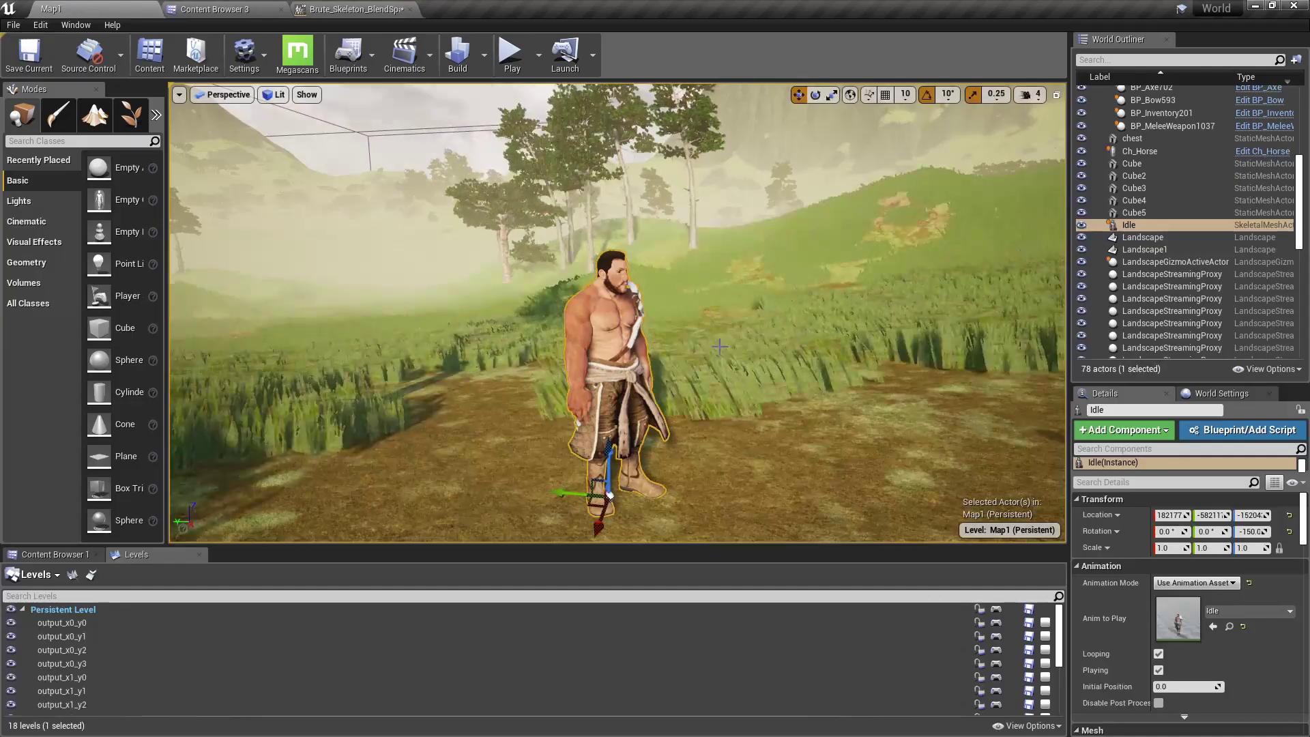
left_click(79, 8)
left_click(222, 8)
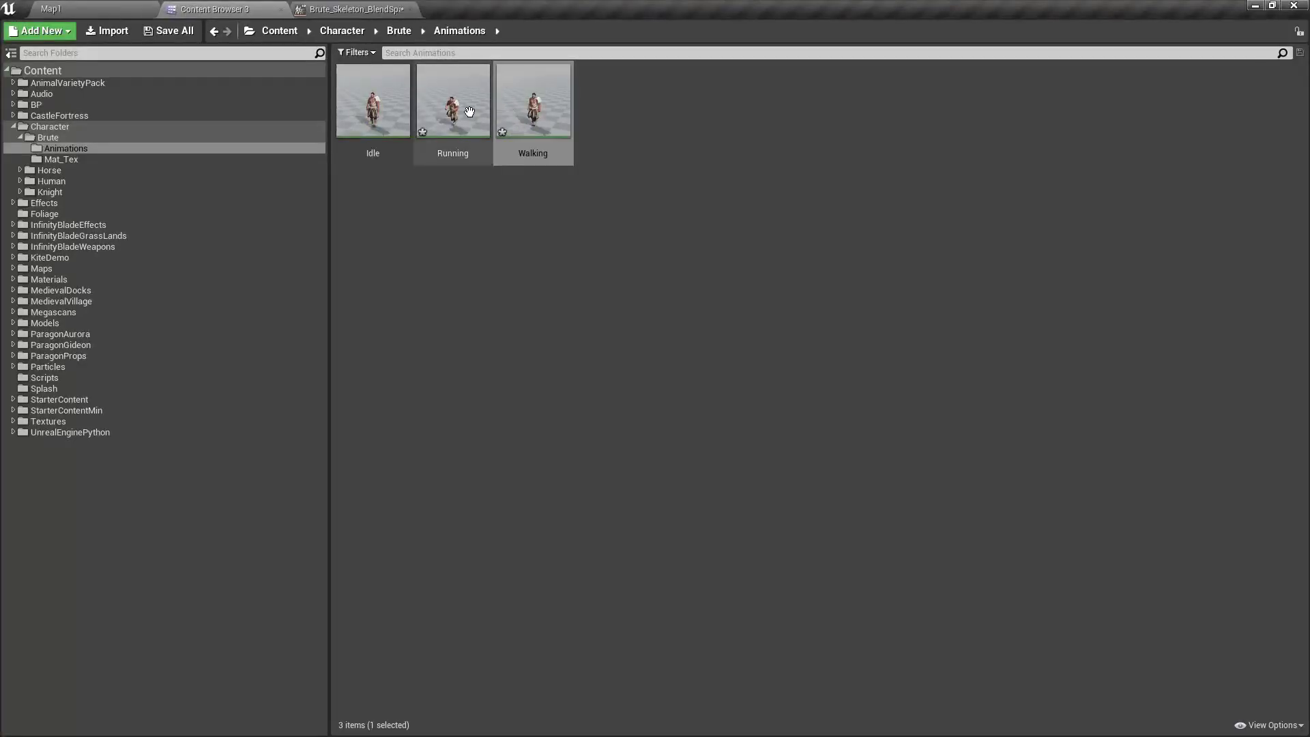
left_click_drag(453, 102, 903, 597)
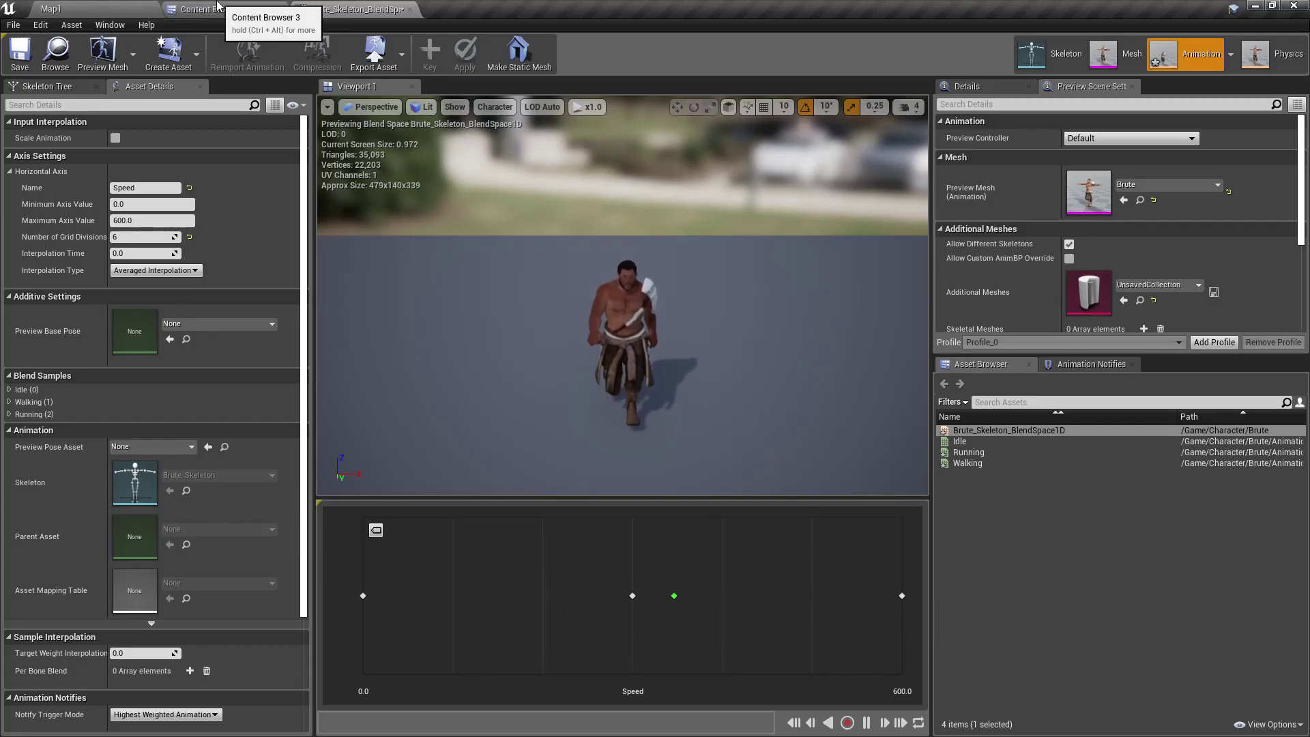
Return to the Brute content folder.
left_click(266, 8)
left_click(392, 33)
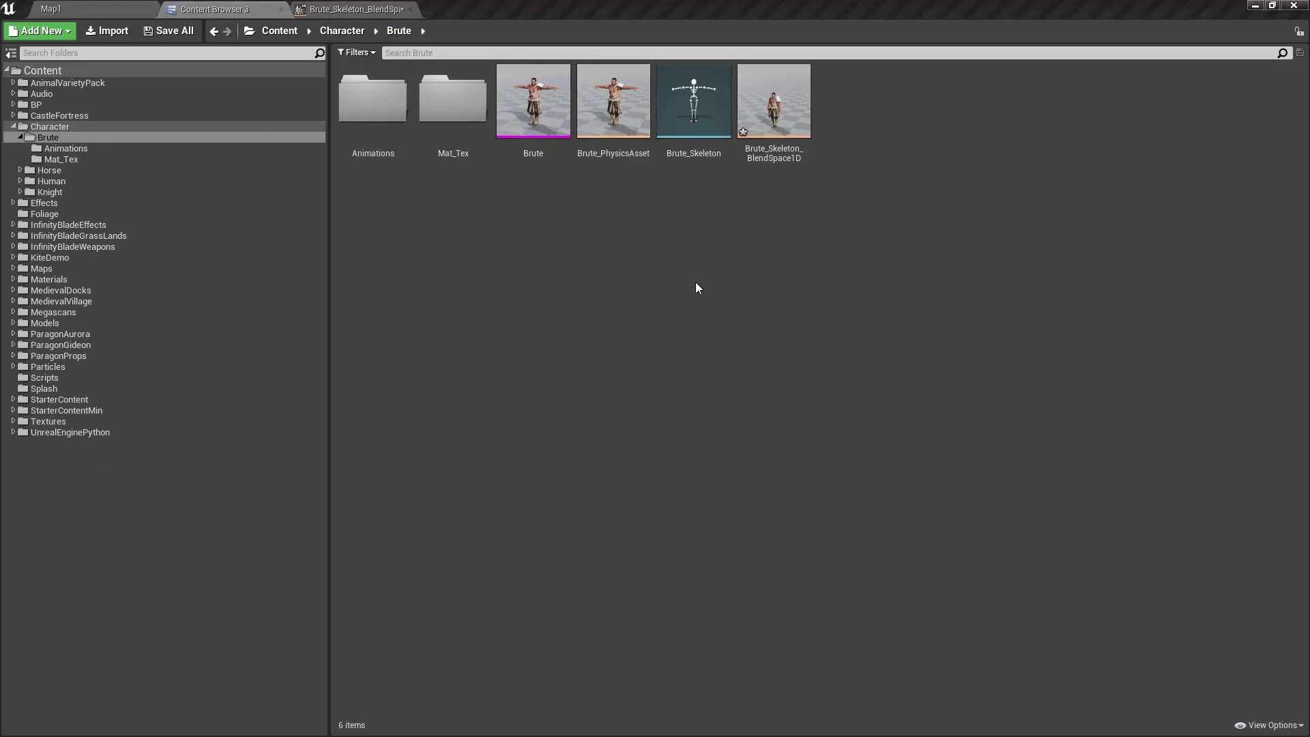
right_click(522, 80)
mouse_move(599, 102)
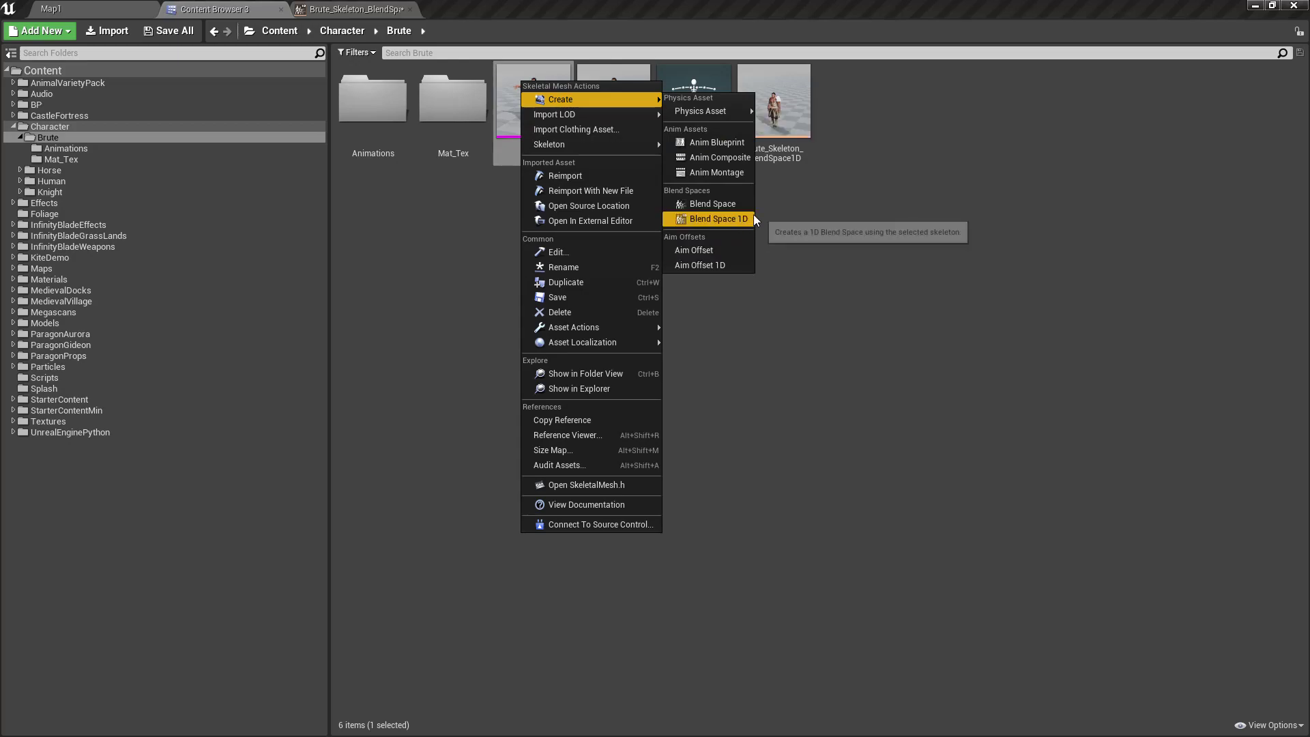
left_click(721, 157)
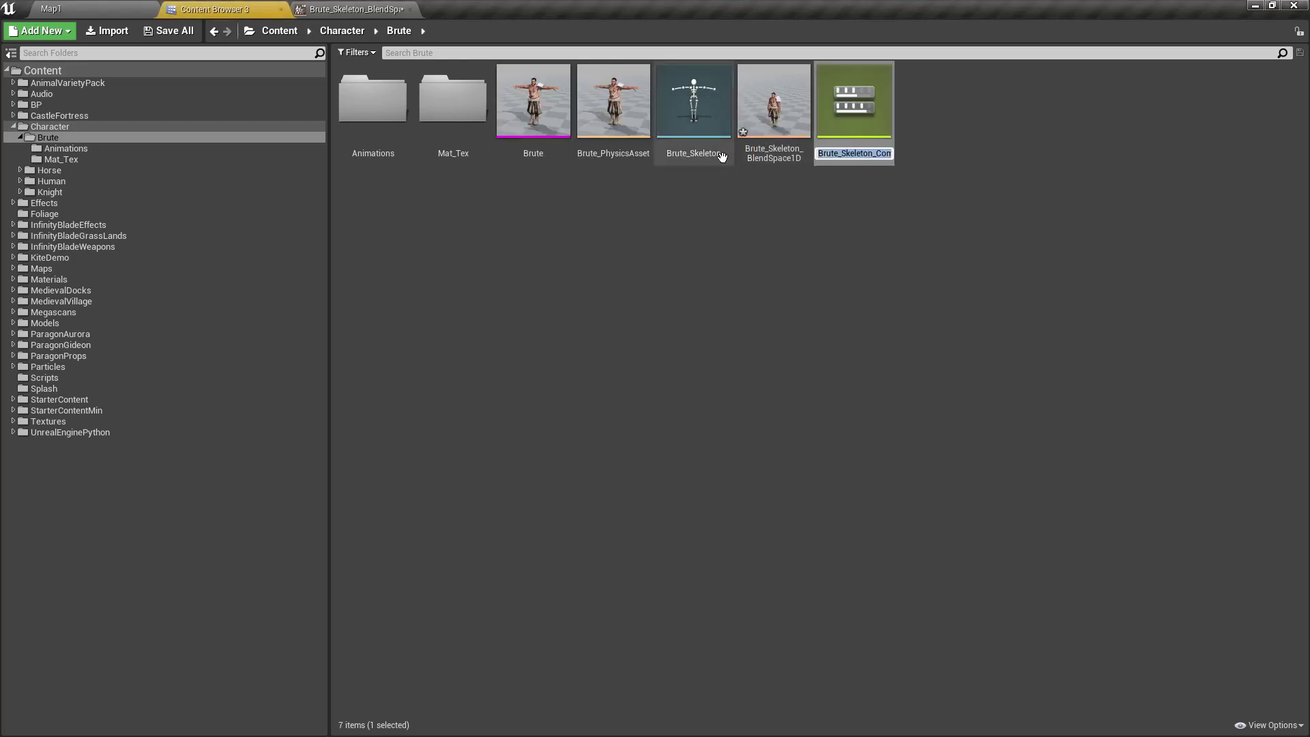
key("Return")
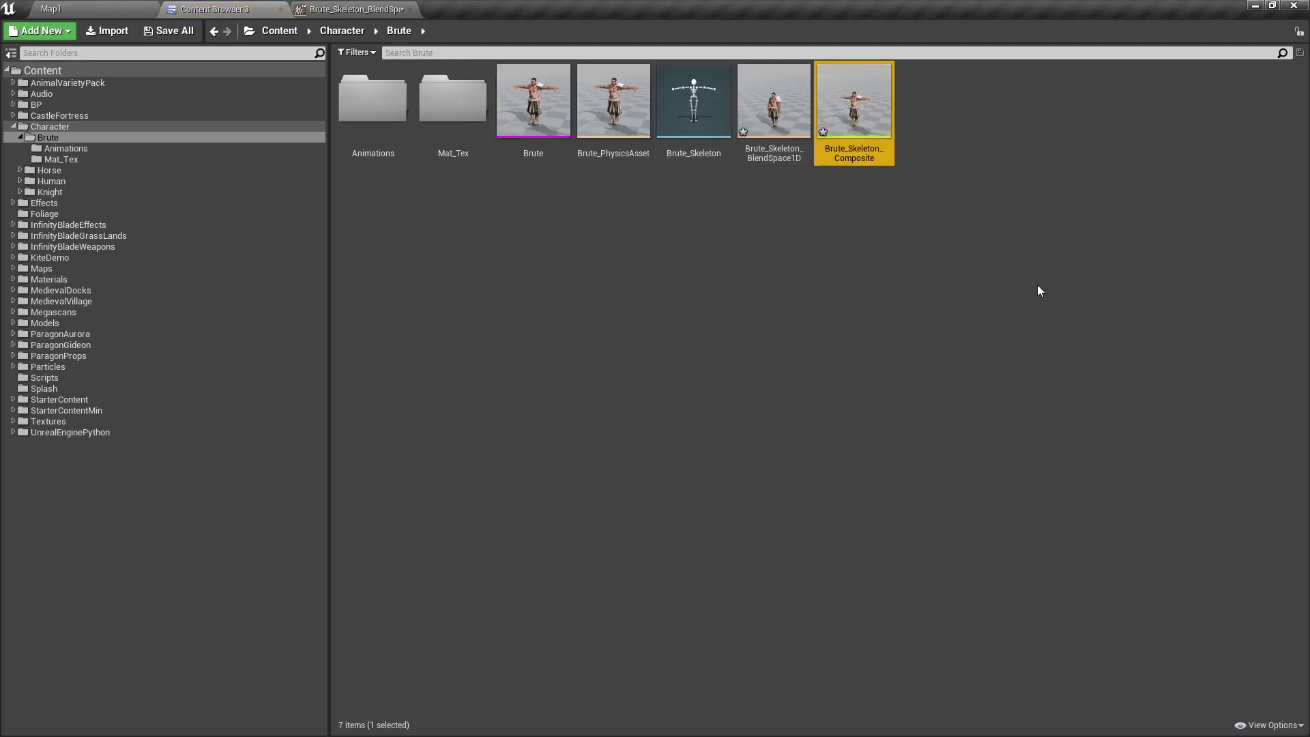
key("Delete")
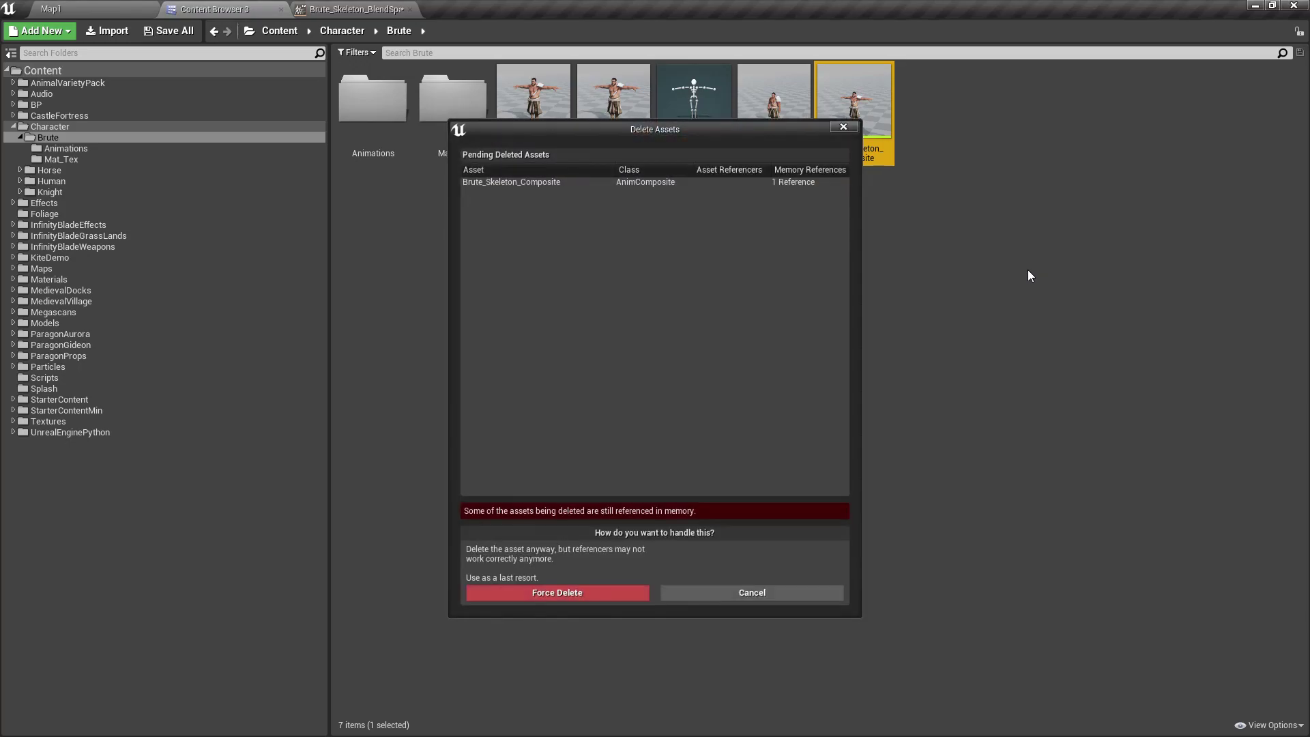
left_click(569, 593)
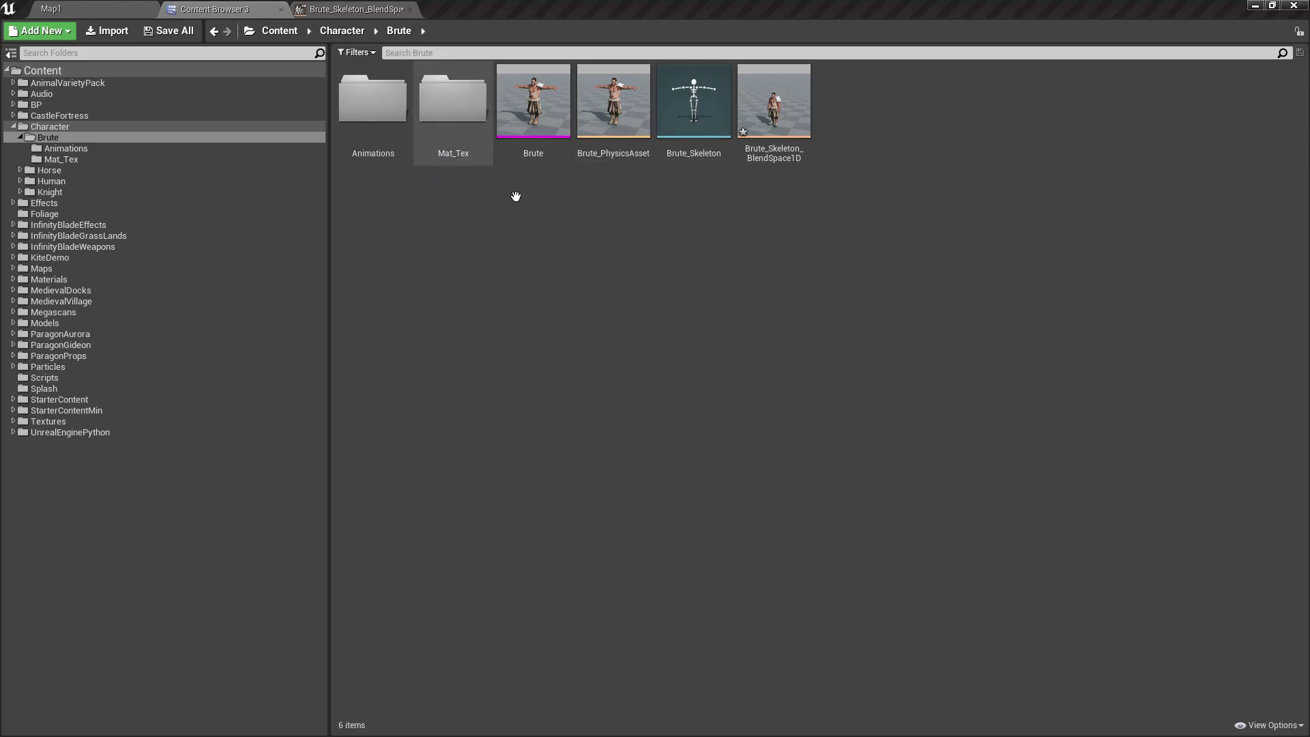
Create an Anim Blueprint from the Brute skeletal mesh, name it BPA_Brute and open it for editing.
right_click(454, 98)
left_click(542, 83)
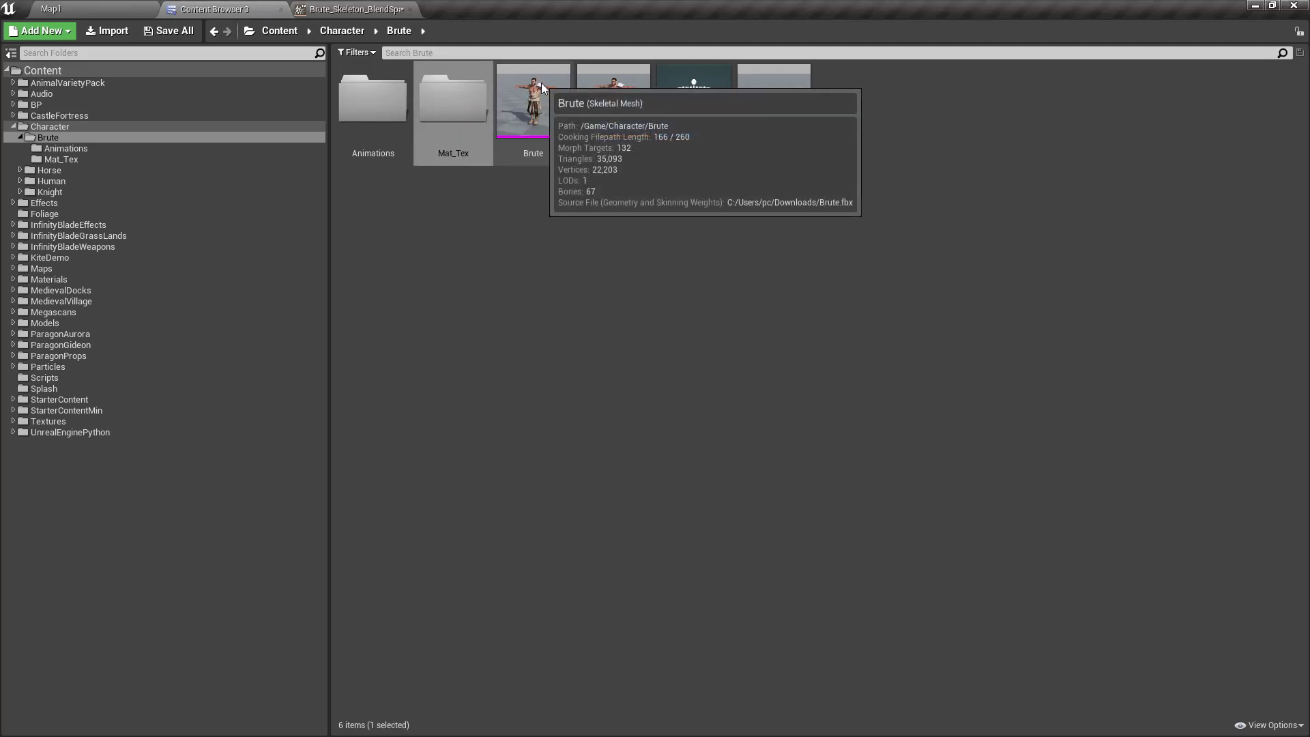
right_click(542, 83)
mouse_move(604, 101)
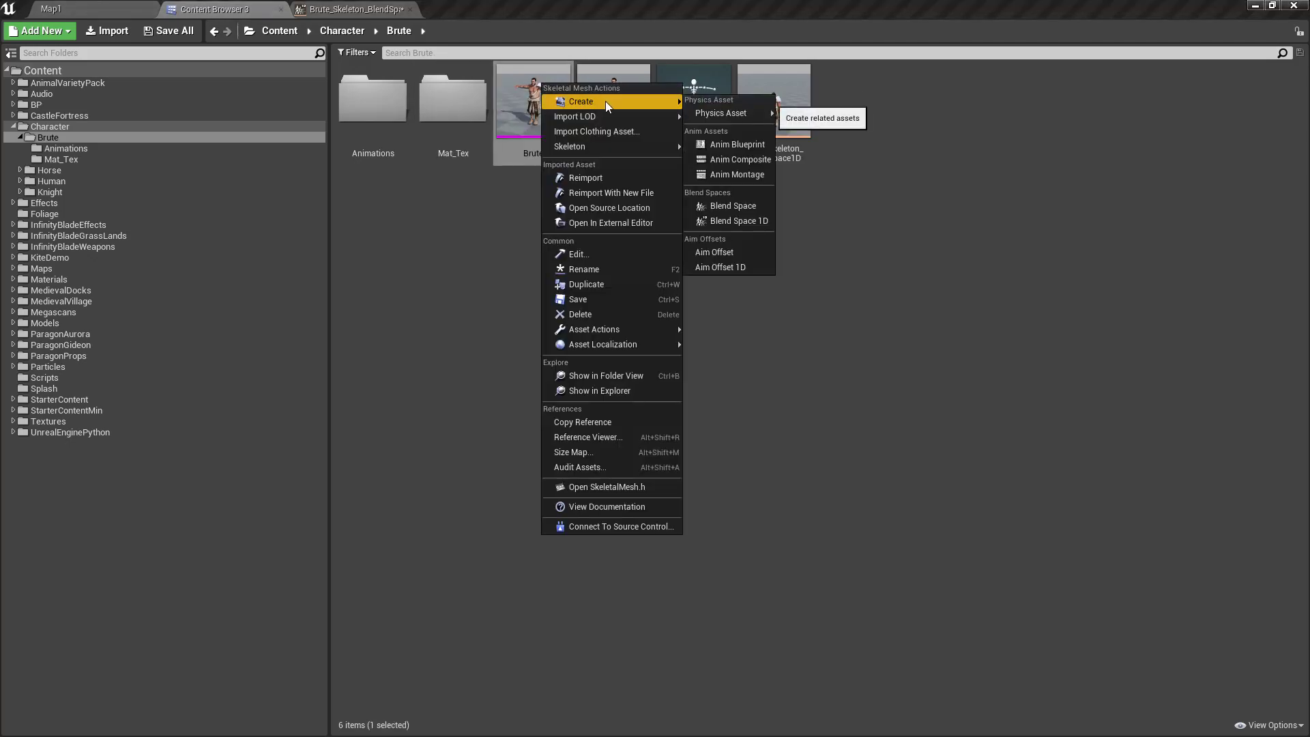
left_click(760, 147)
type("BPA_")
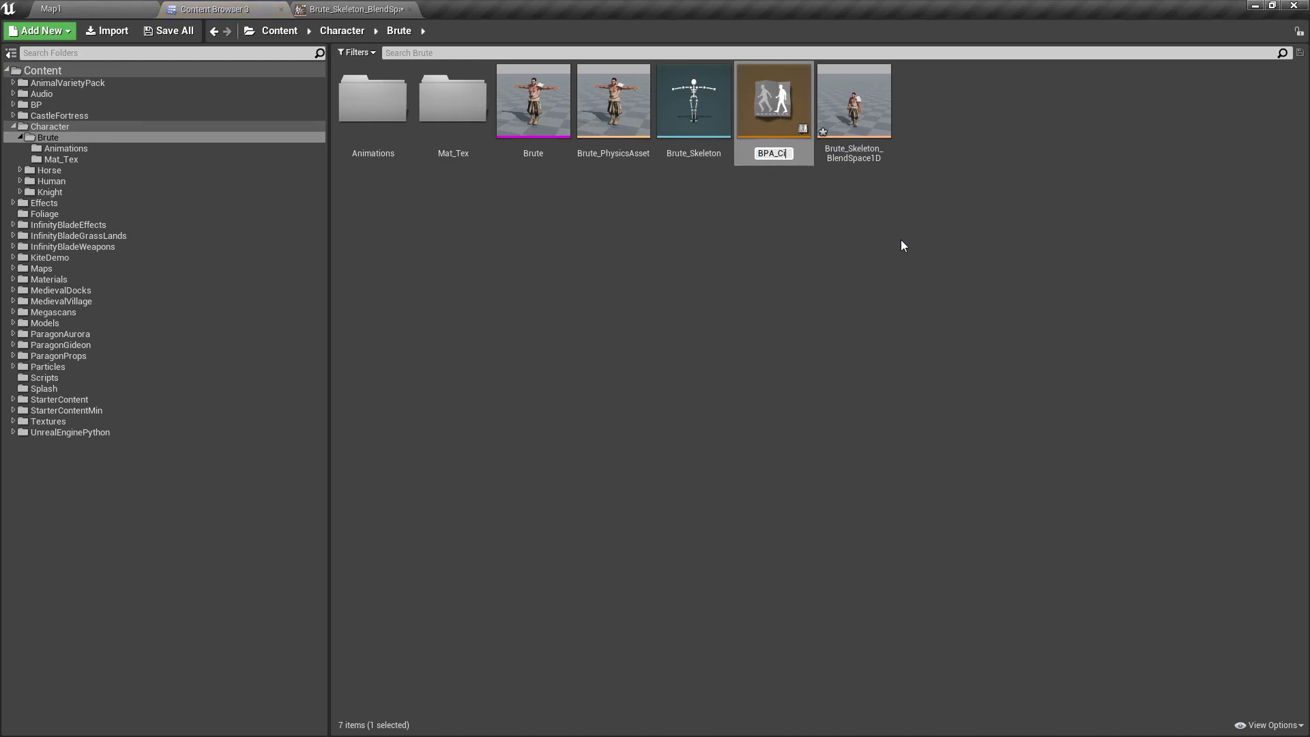
type("Brute")
key("Return")
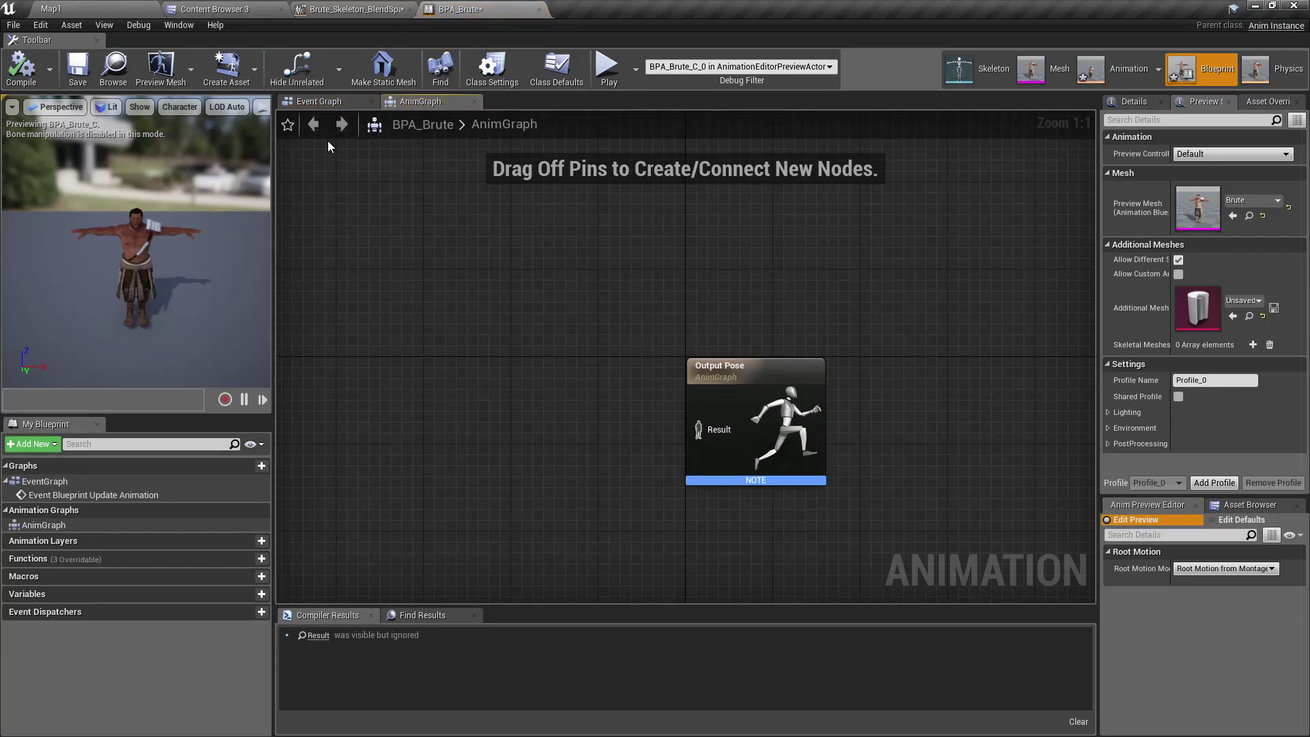
Add Brute_Skeleton_BlendSpace1D to BPA_Brute's AnimGraph and connect its pose output to the Output Pose result.
right_click_drag(497, 316, 580, 296)
scroll(580, 296, "down", 3)
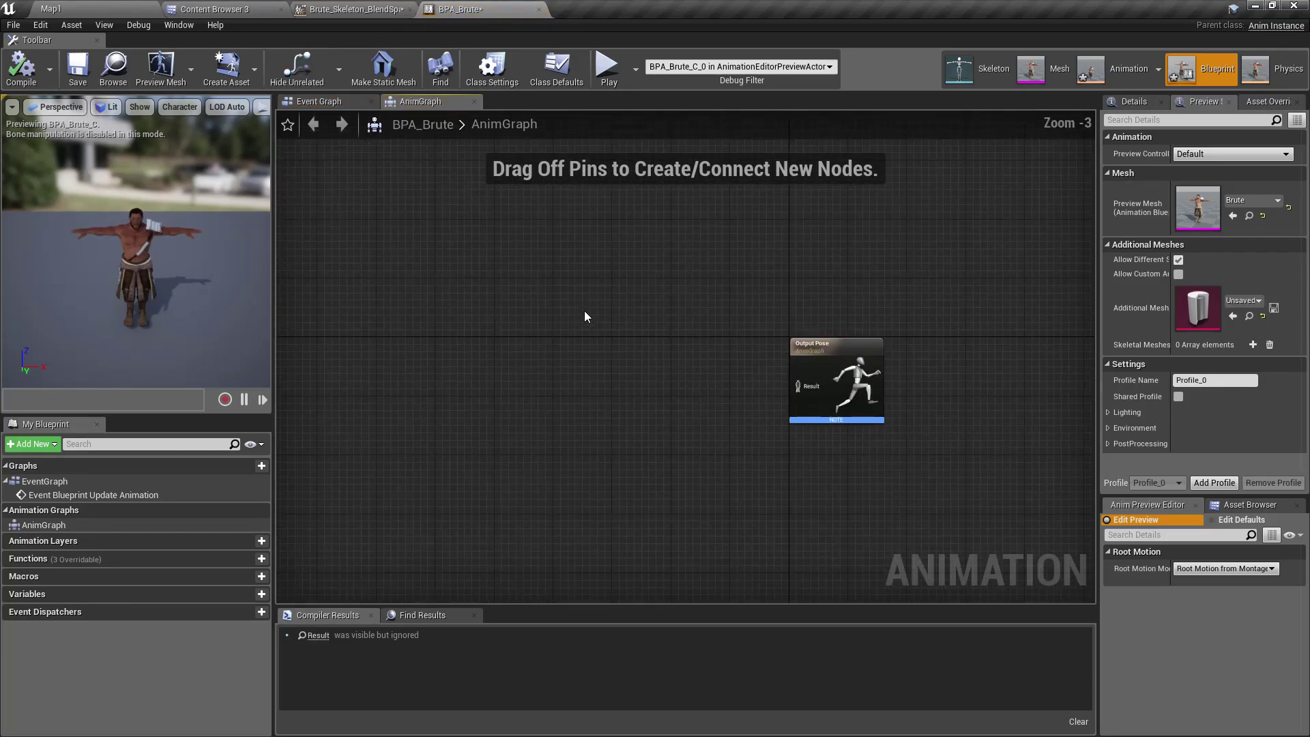
scroll(584, 310, "up", 1)
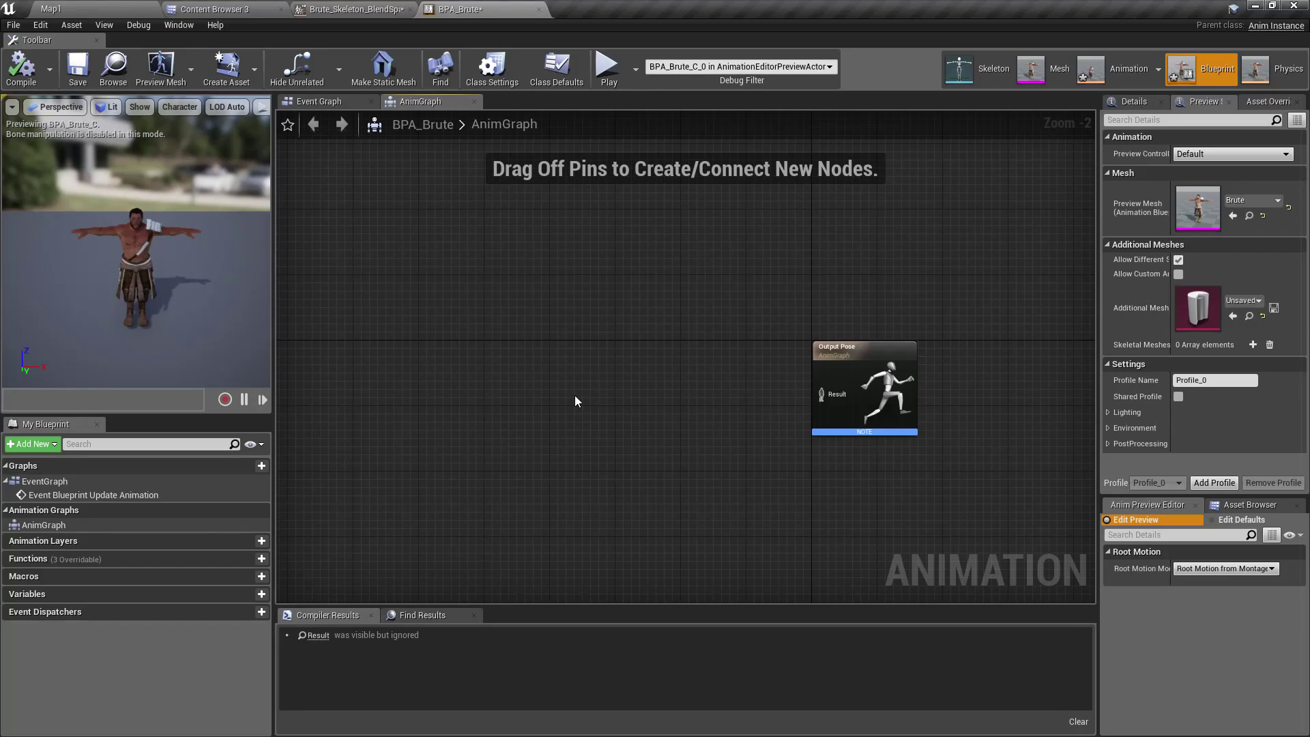
left_click(280, 8)
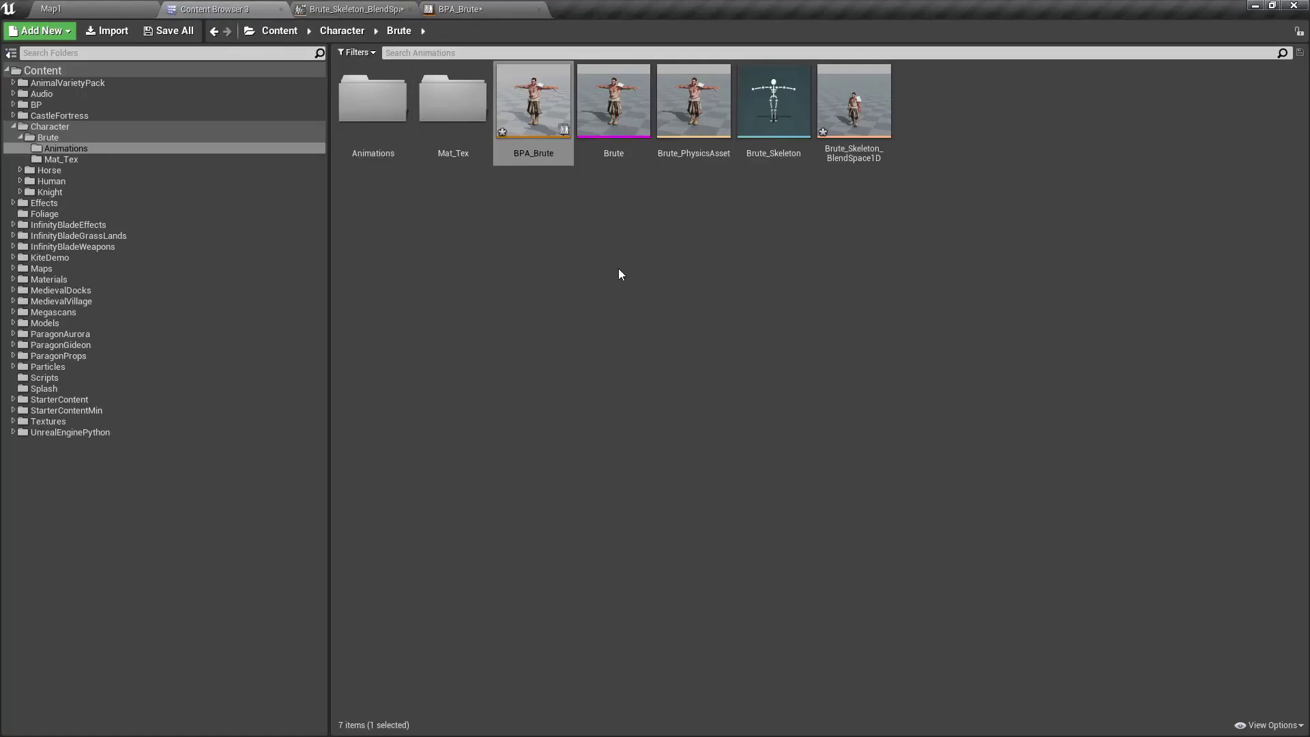
left_click_drag(854, 106, 538, 347)
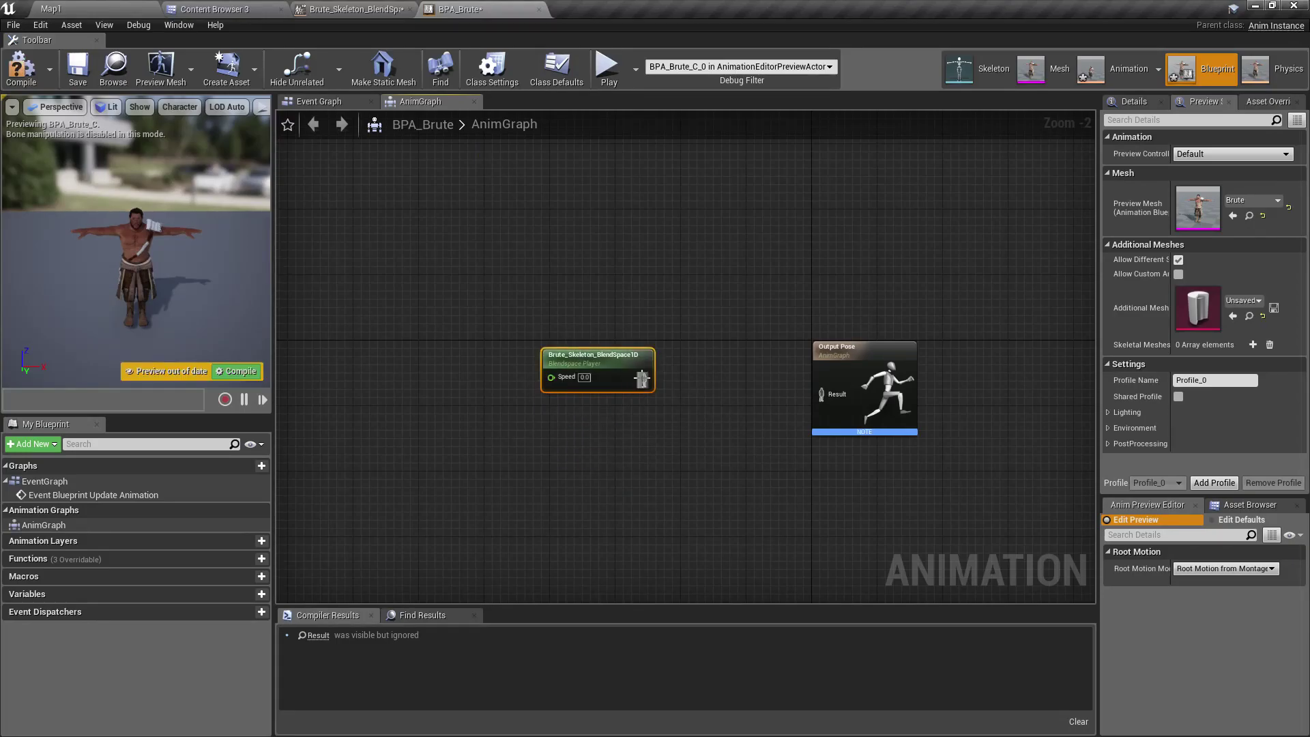
left_click_drag(644, 380, 821, 394)
left_click_drag(594, 387, 595, 421)
Promote the blend space node's Speed input to a variable named speed.
right_click(561, 407)
left_click(600, 427)
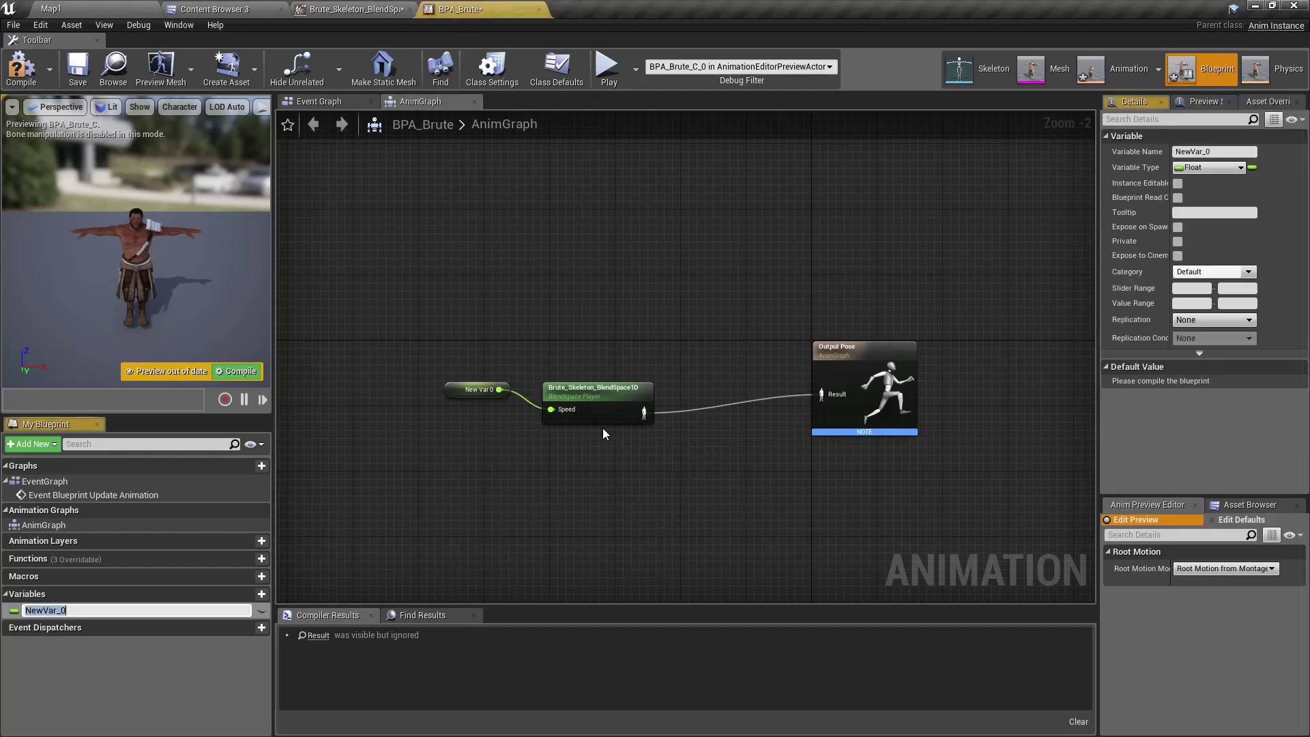
type("sp")
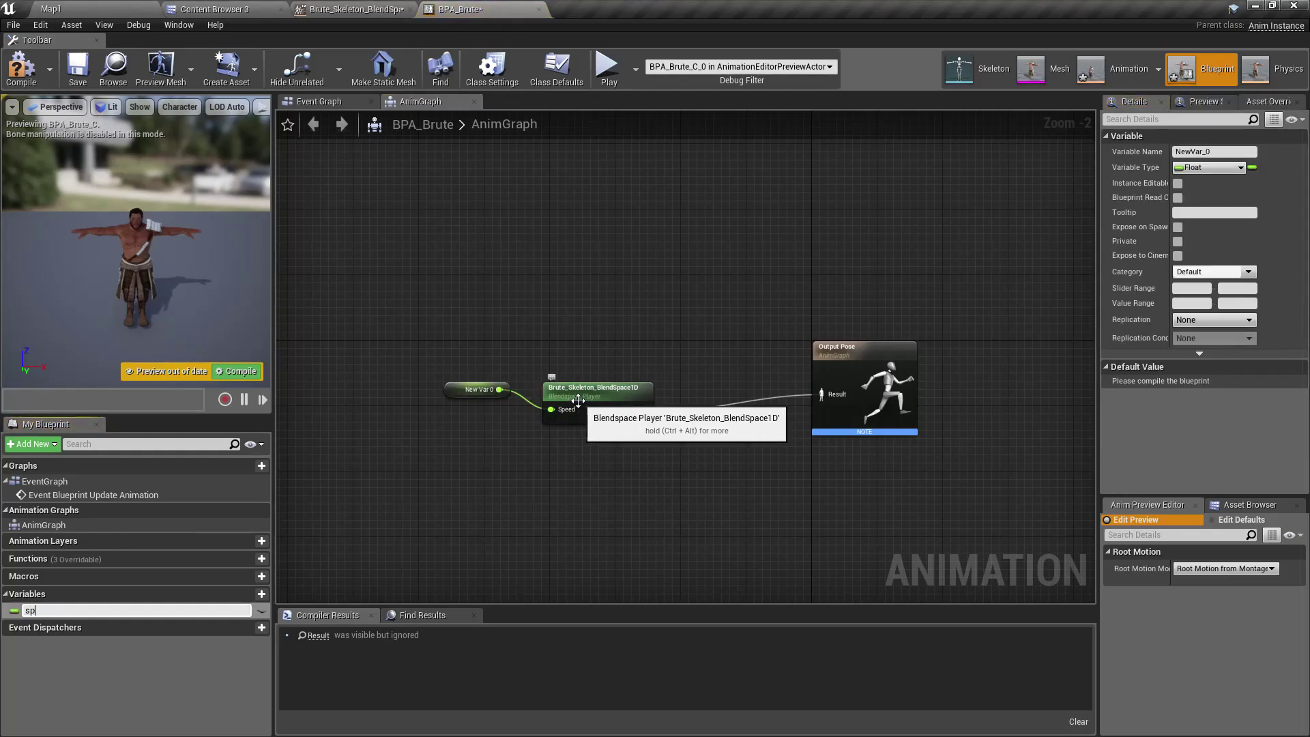
type("eed")
key("Return")
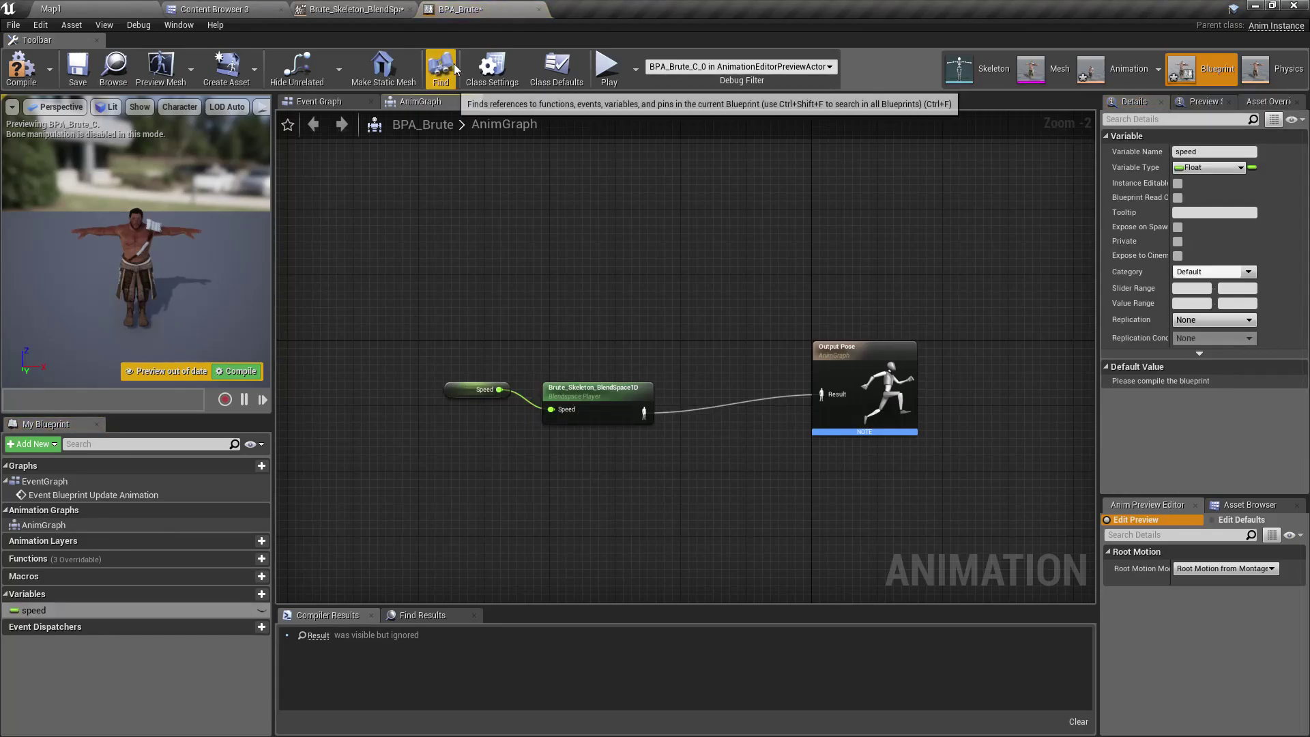
In the Event Graph, add an Is Valid check on Try Get Pawn Owner's return value and run it from Event Blueprint Update Animation.
left_click(325, 102)
right_click_drag(676, 483, 491, 476)
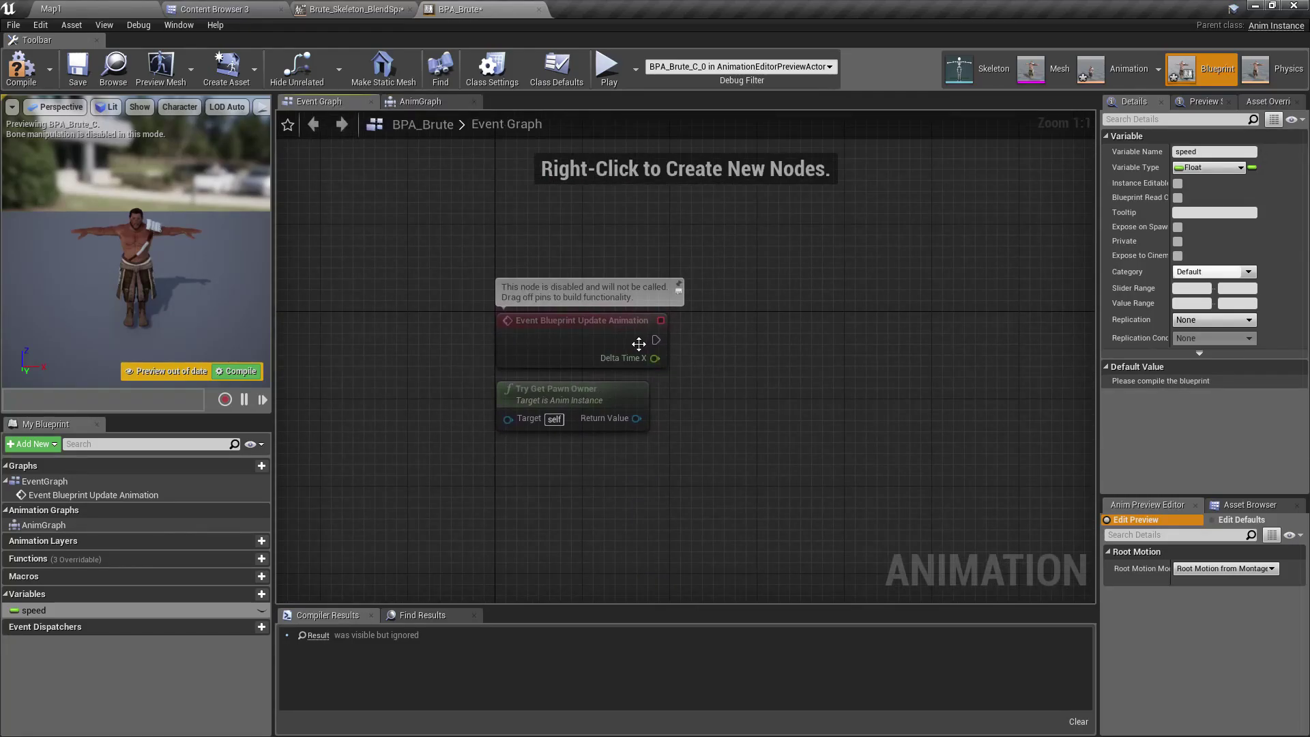
right_click_drag(638, 343, 648, 401)
left_click_drag(586, 420, 665, 433)
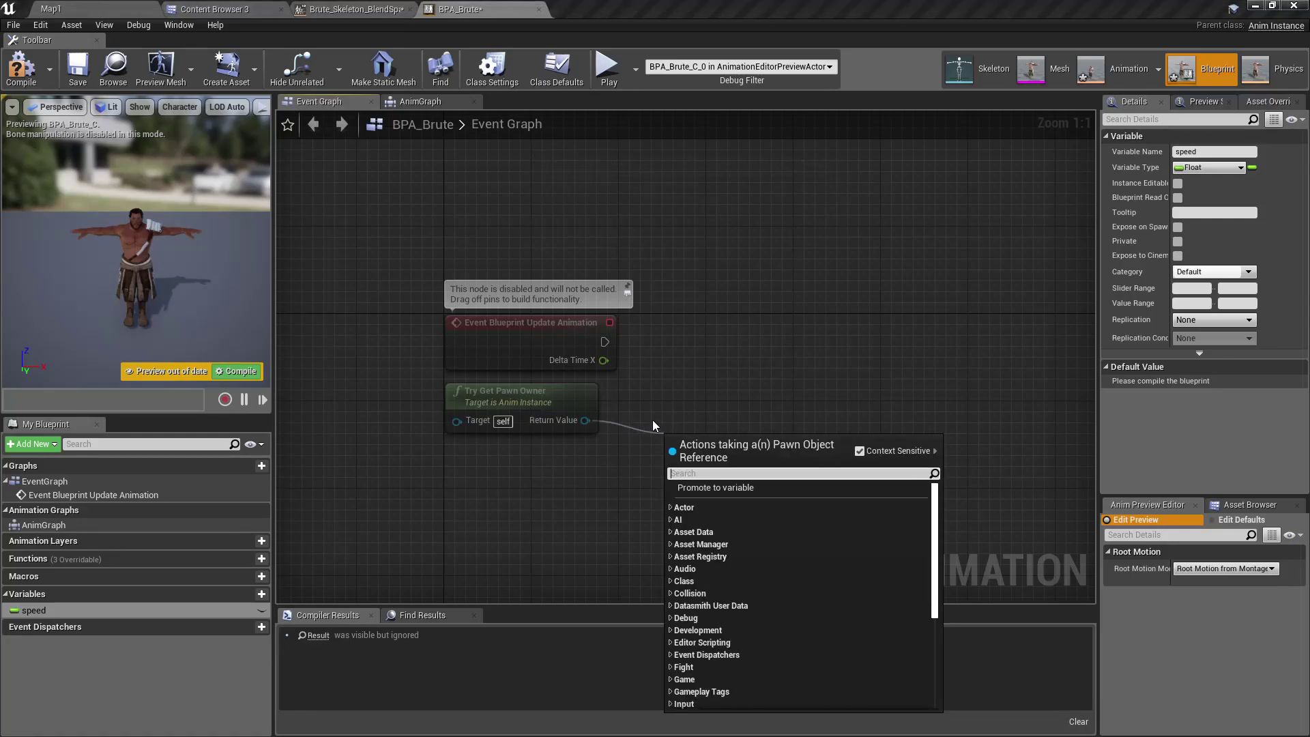
type("is valid")
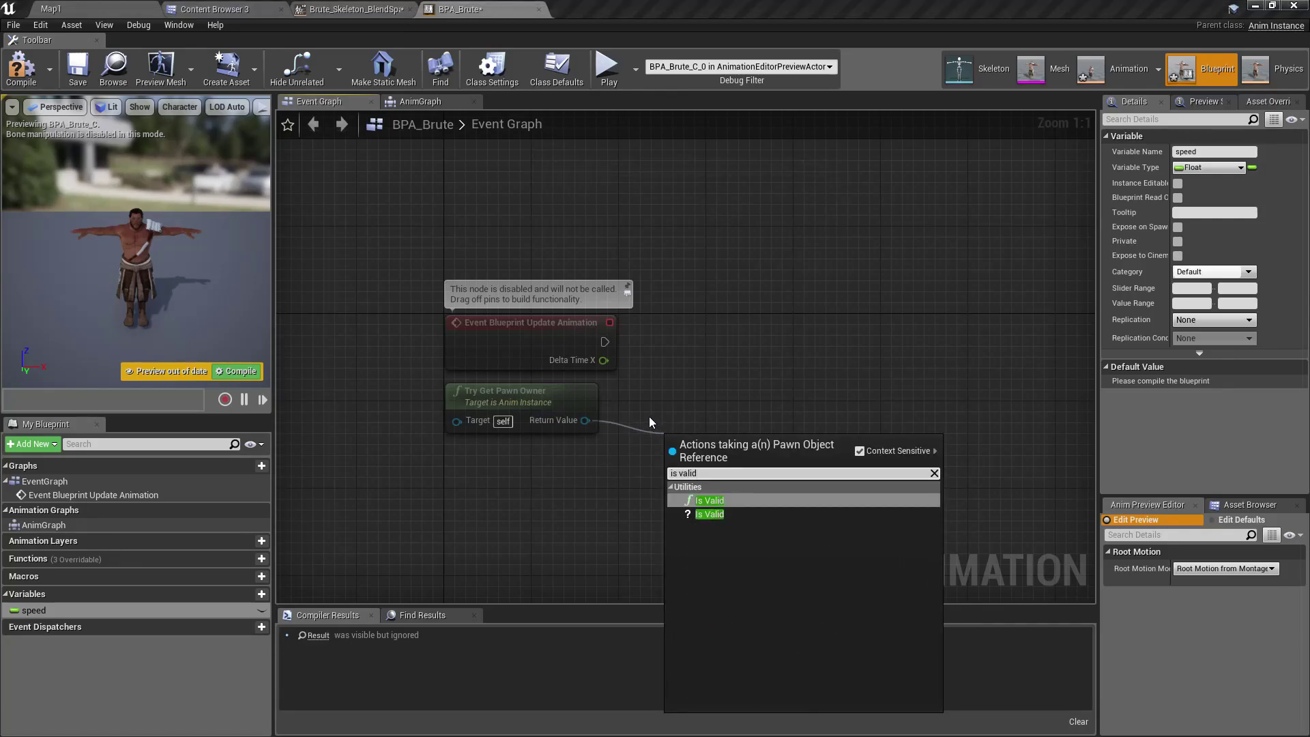
key("Down")
key("Return")
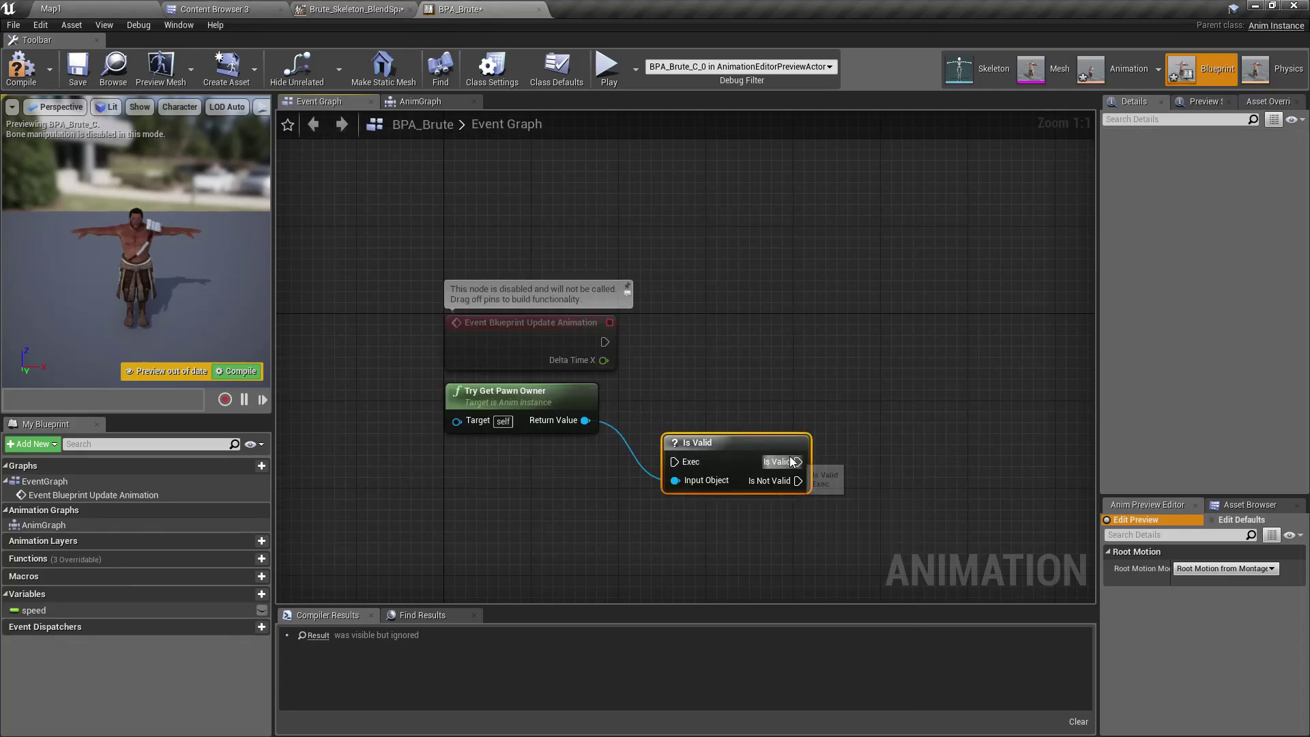
left_click_drag(723, 391, 604, 341)
right_click_drag(783, 506, 565, 488)
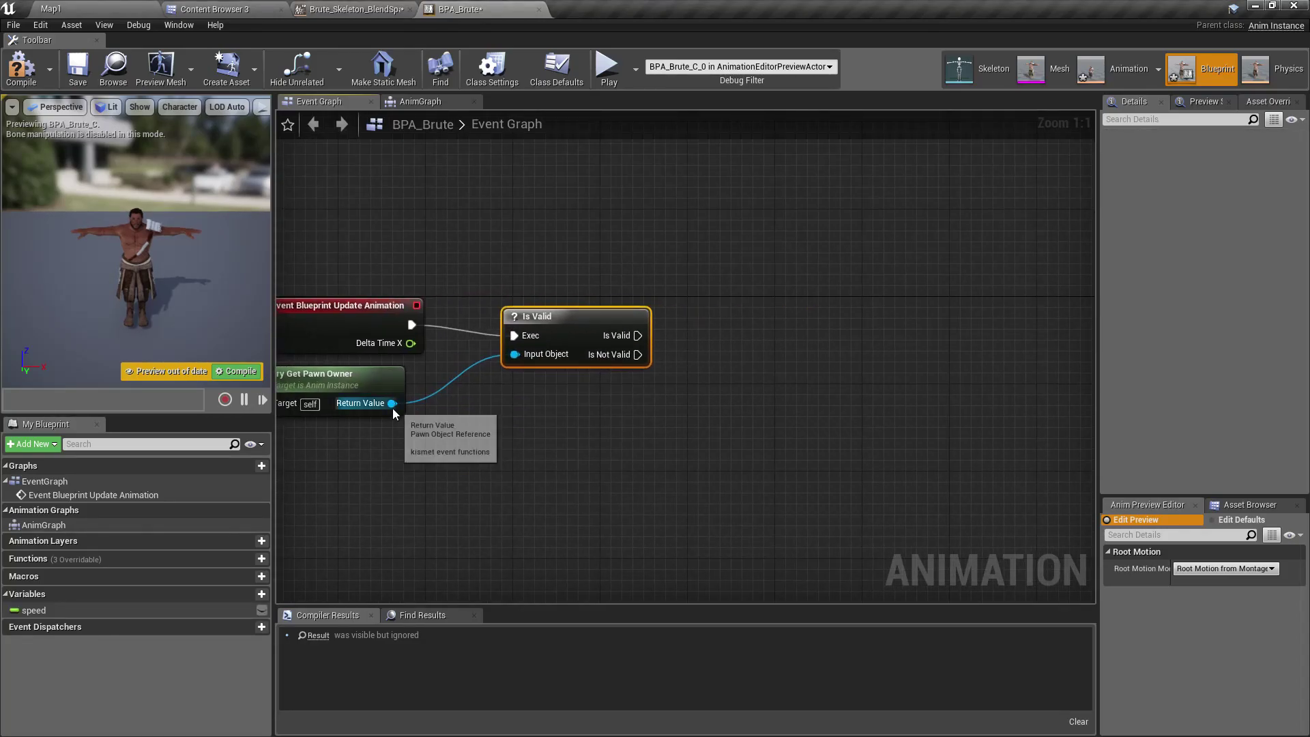
Add a Get Velocity node from Try Get Pawn Owner's return value and feed its result into a VectorLength node.
left_click_drag(392, 403, 533, 438)
type("get")
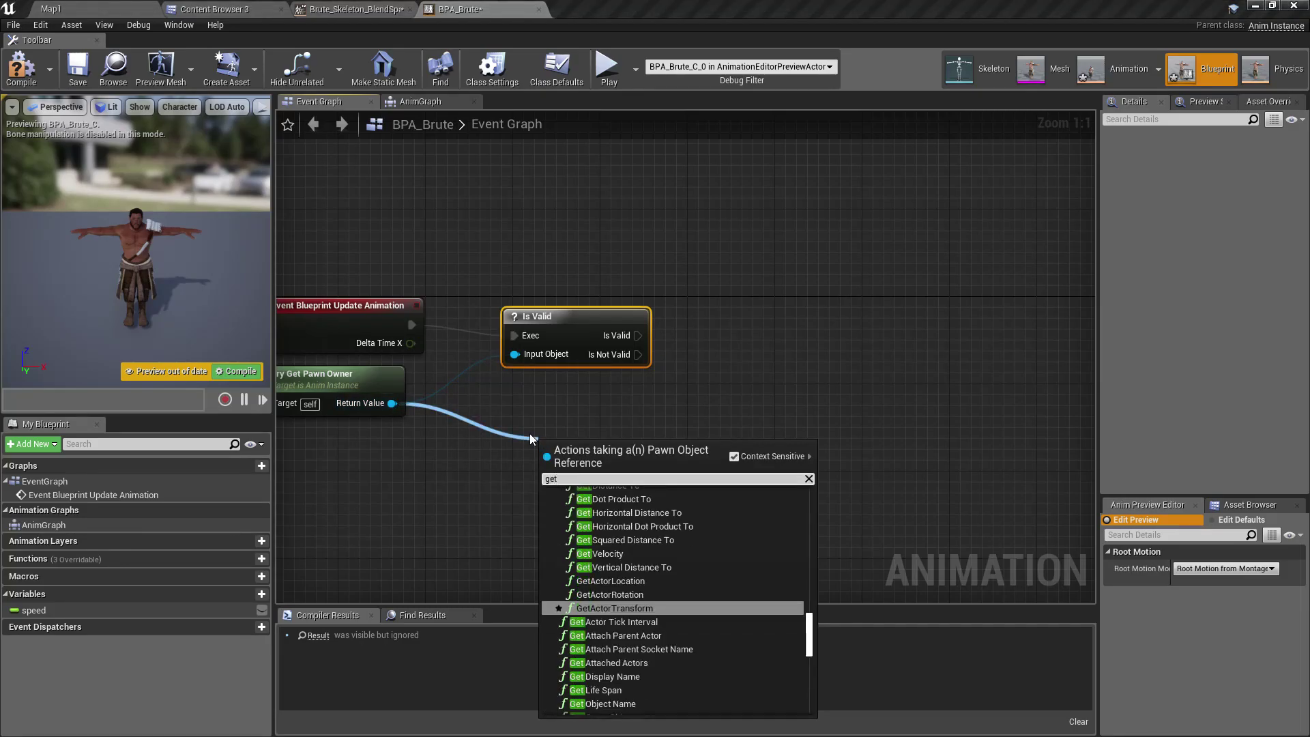
type(" vel")
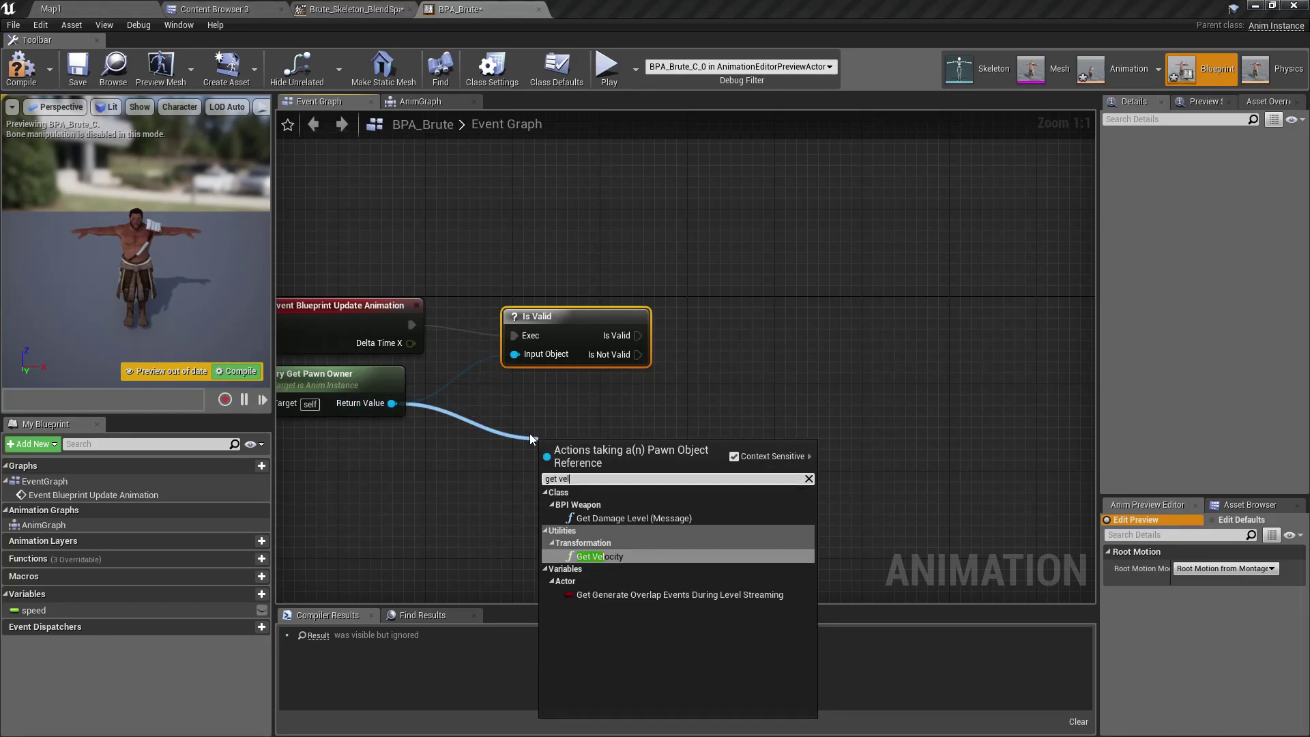
key("Return")
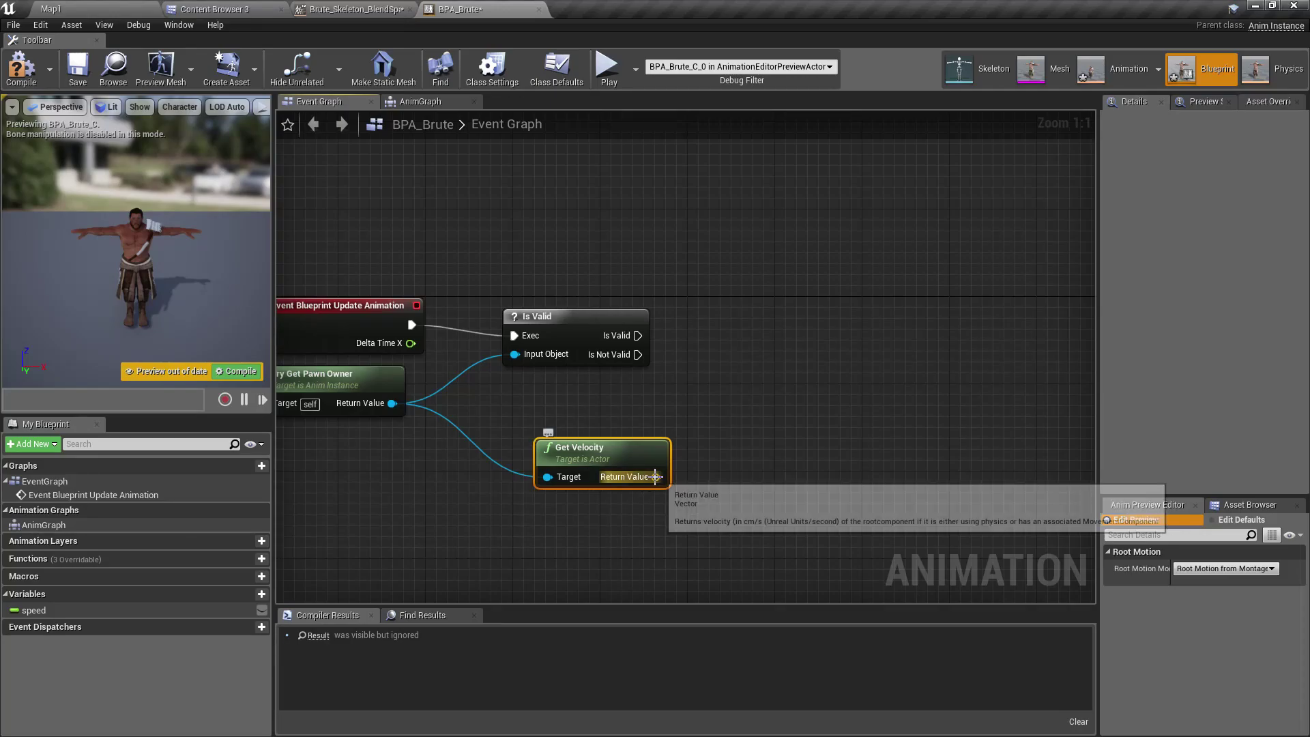
left_click_drag(655, 476, 724, 486)
type("leng")
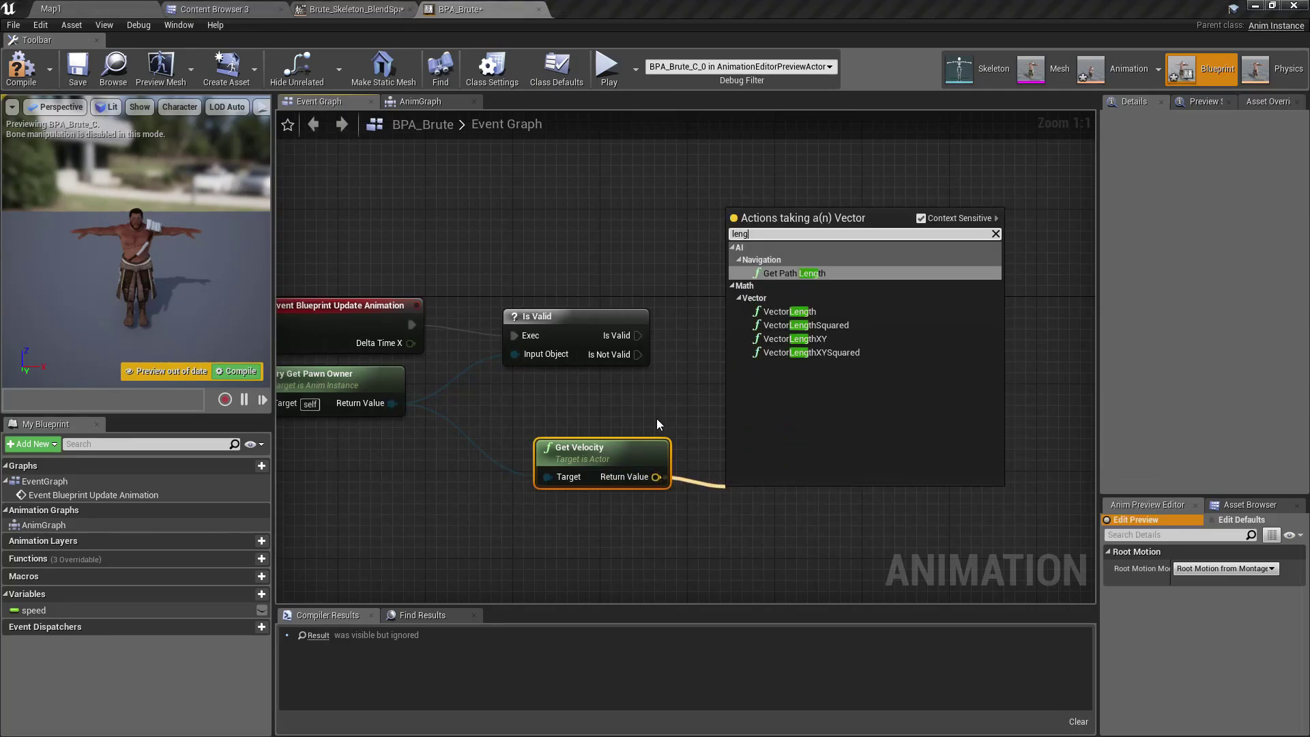
key("Down")
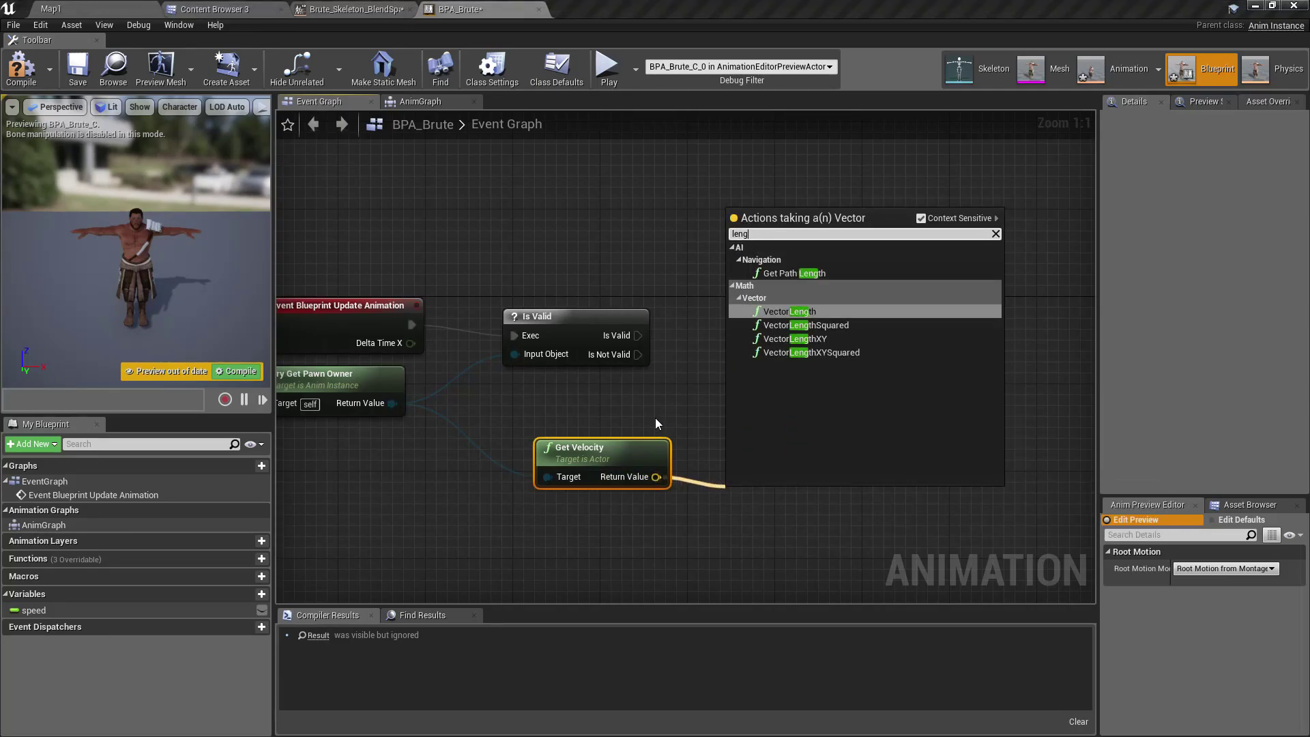
key("Return")
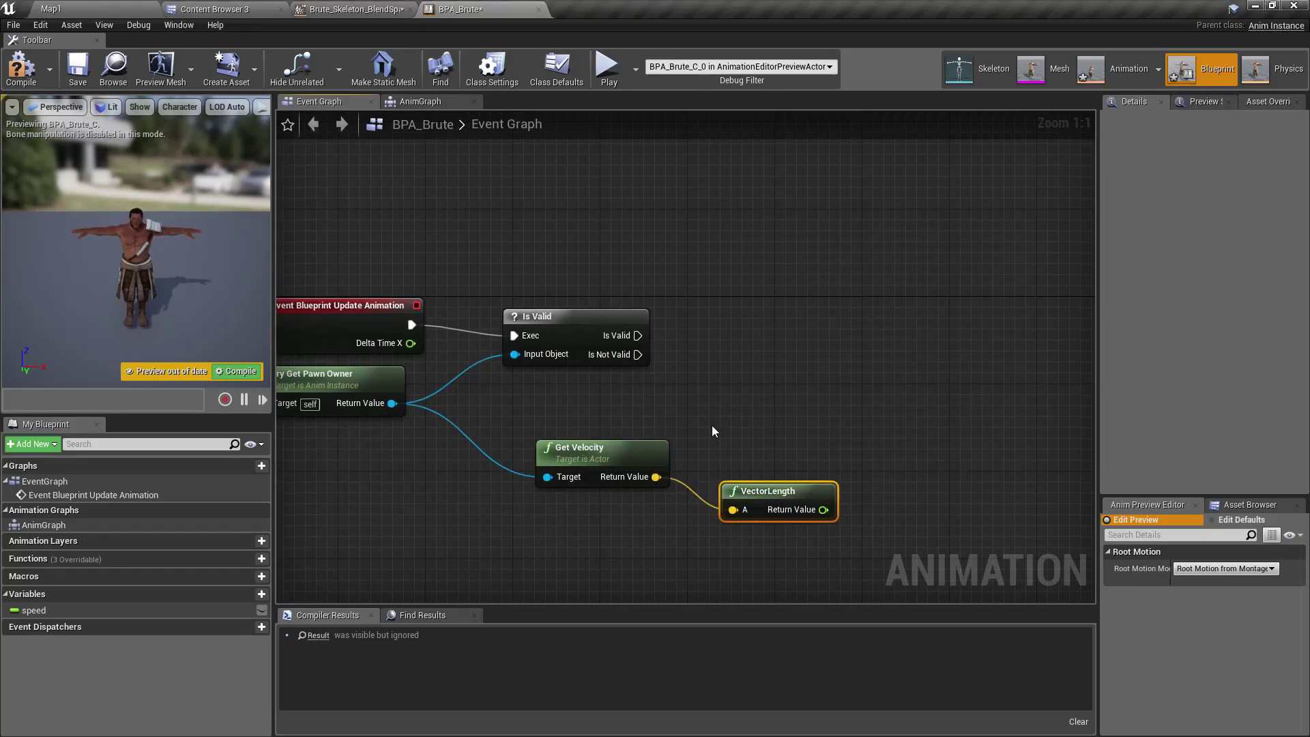
Set the speed variable from Is Valid using VectorLength's return value, align VectorLength with Get Velocity, and compile BPA_Brute.
left_click_drag(34, 610, 638, 335)
left_click(893, 333)
left_click_drag(822, 509, 910, 332)
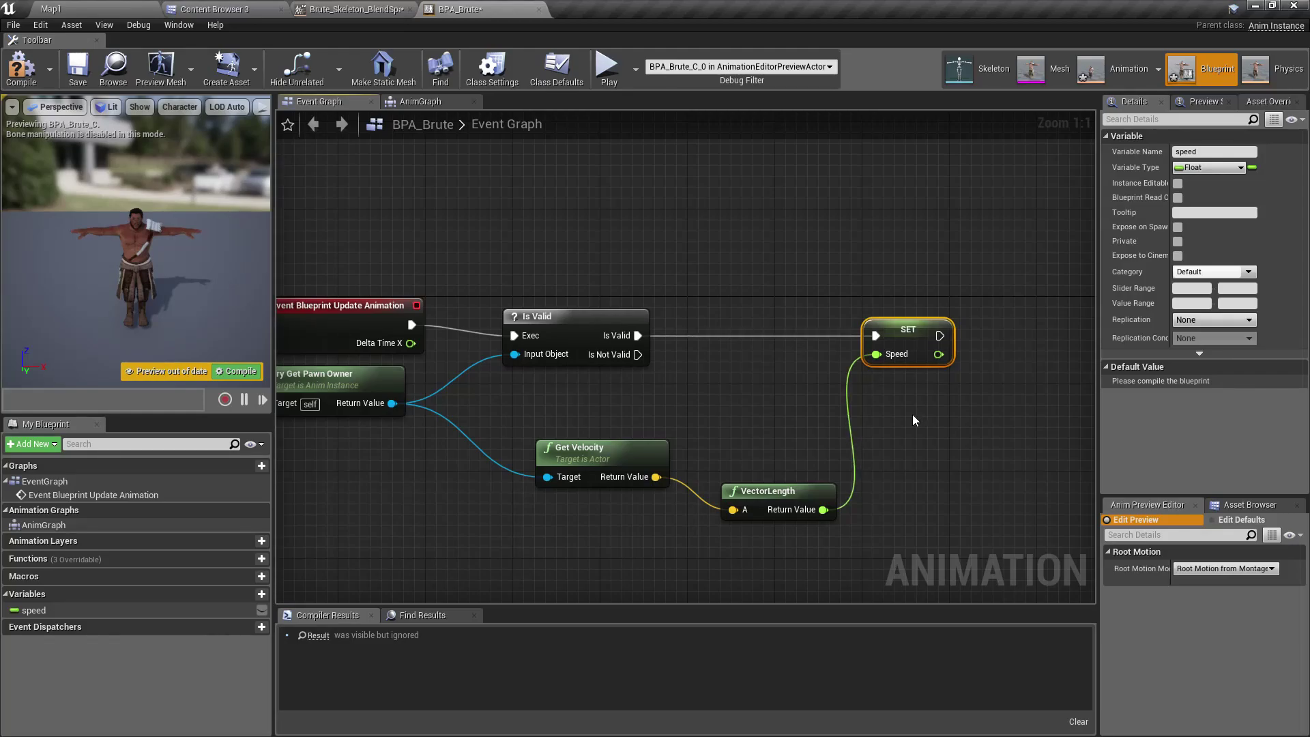
left_click_drag(782, 496, 767, 467)
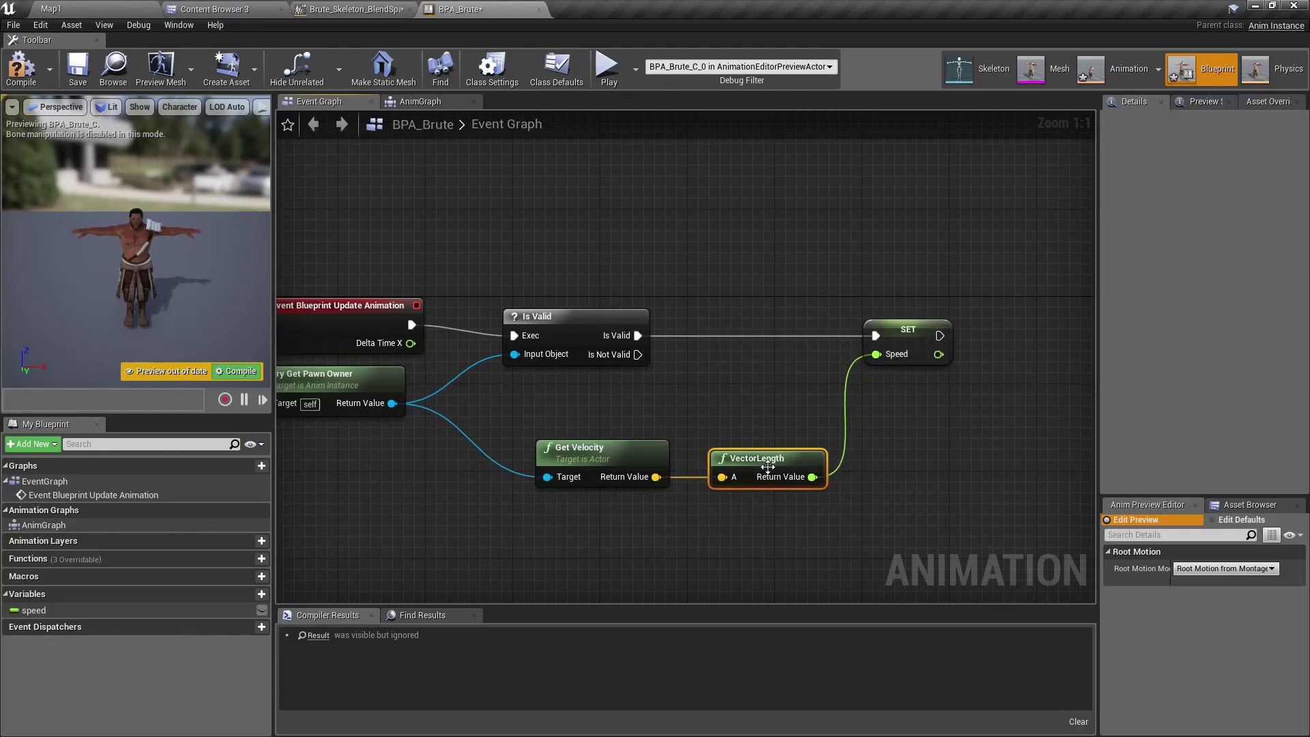
left_click(21, 68)
left_click(148, 6)
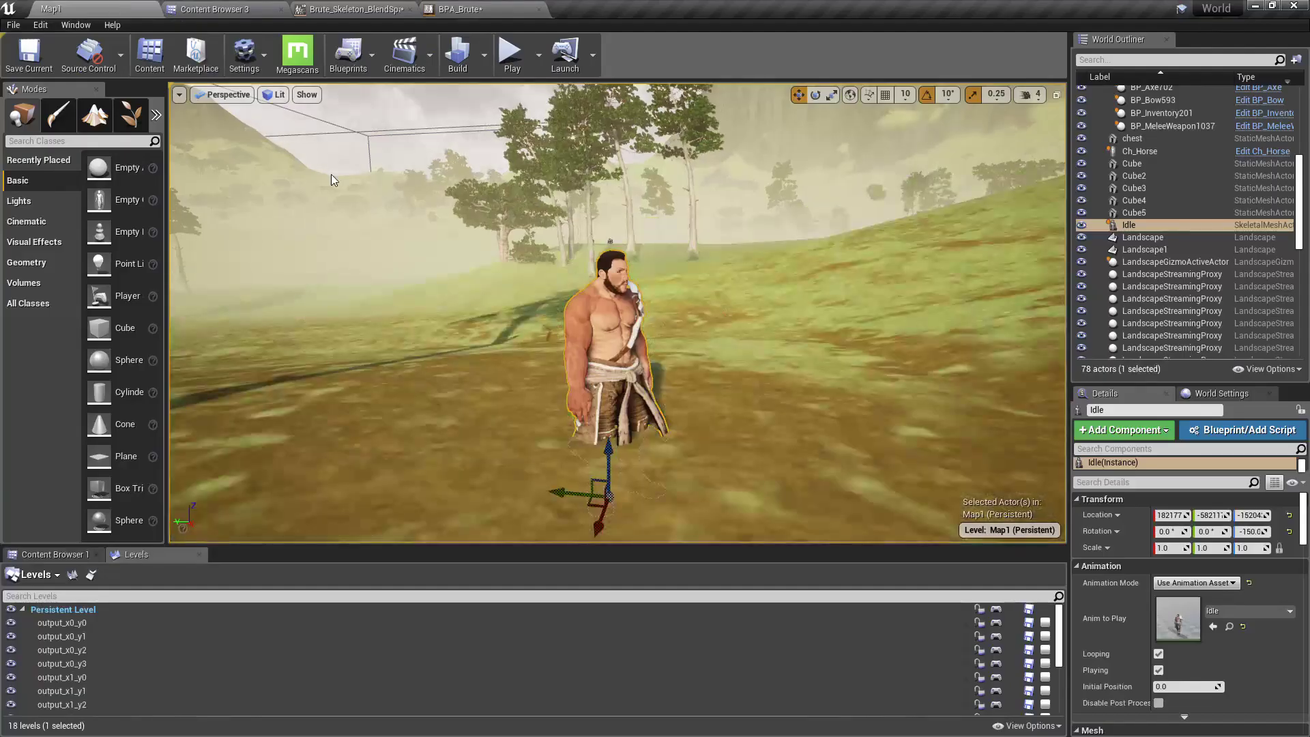
mouse_move(600, 307)
right_mouse_down()
mouse_move(672, 341)
mouse_move(600, 319)
right_mouse_up()
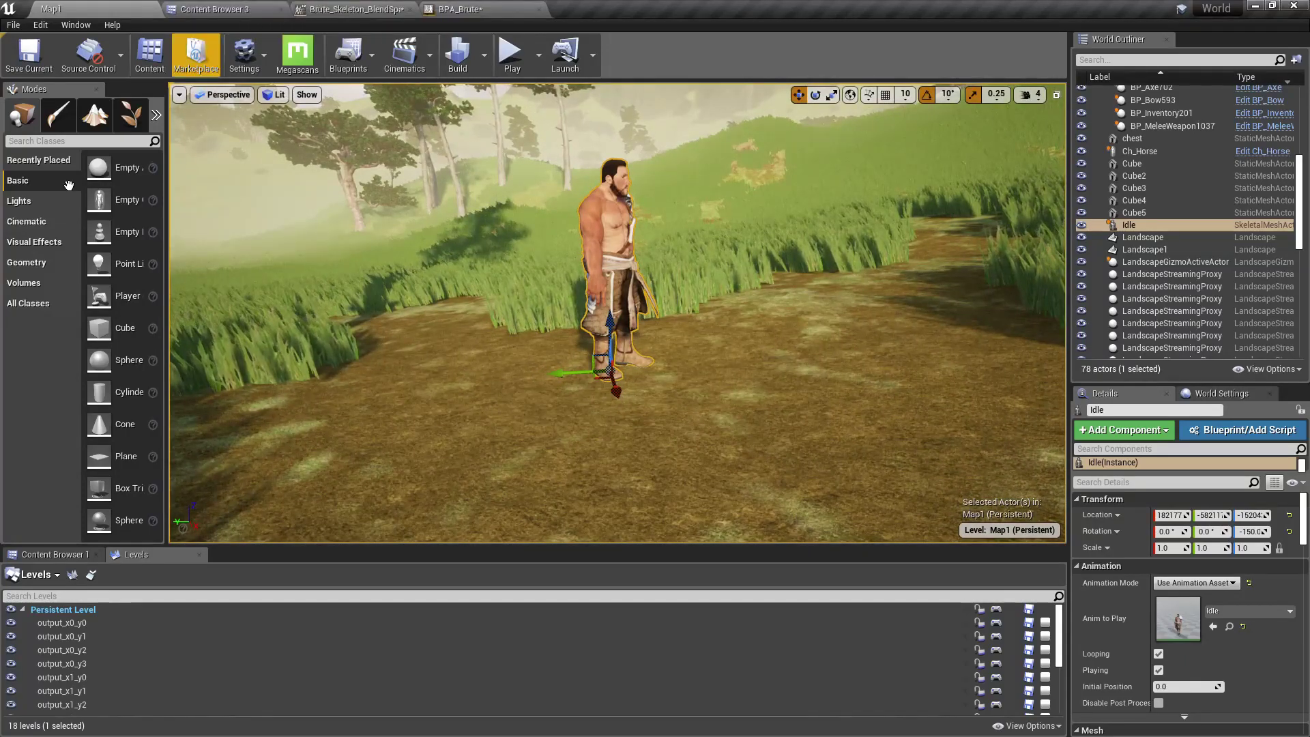
left_click(207, 8)
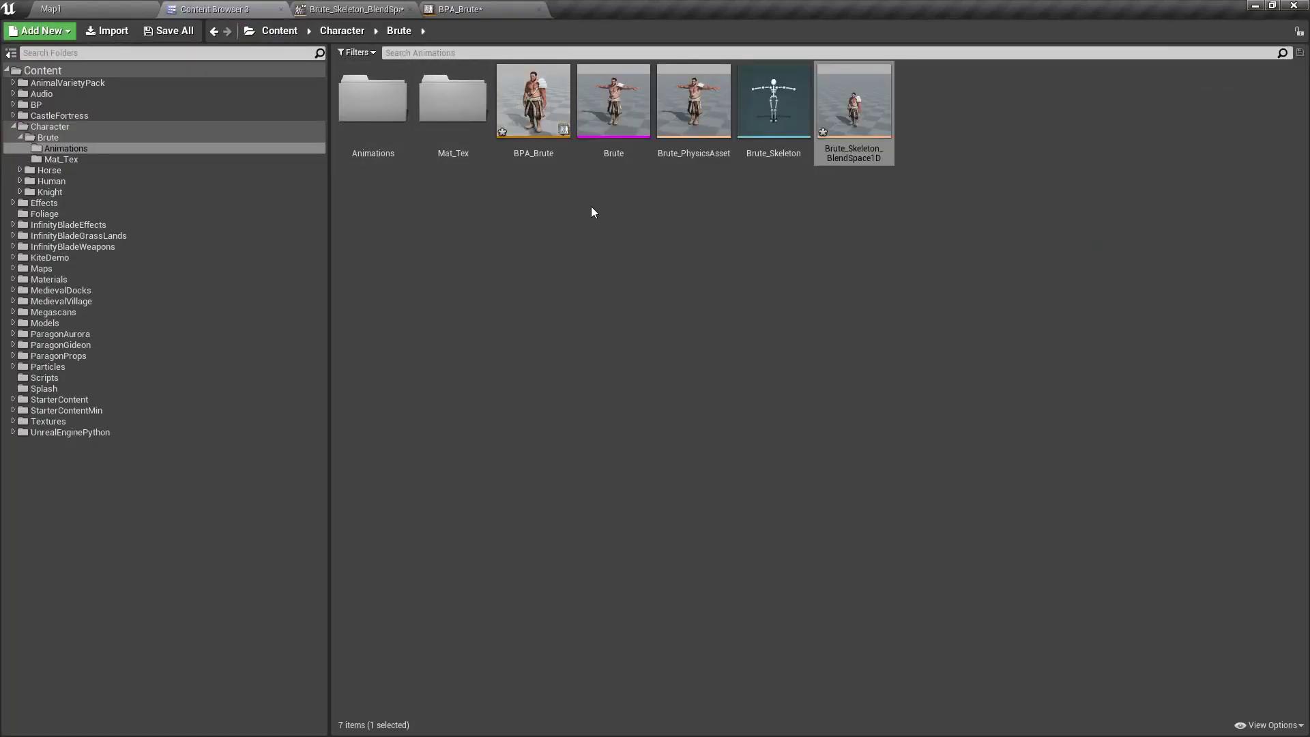
right_click(548, 116)
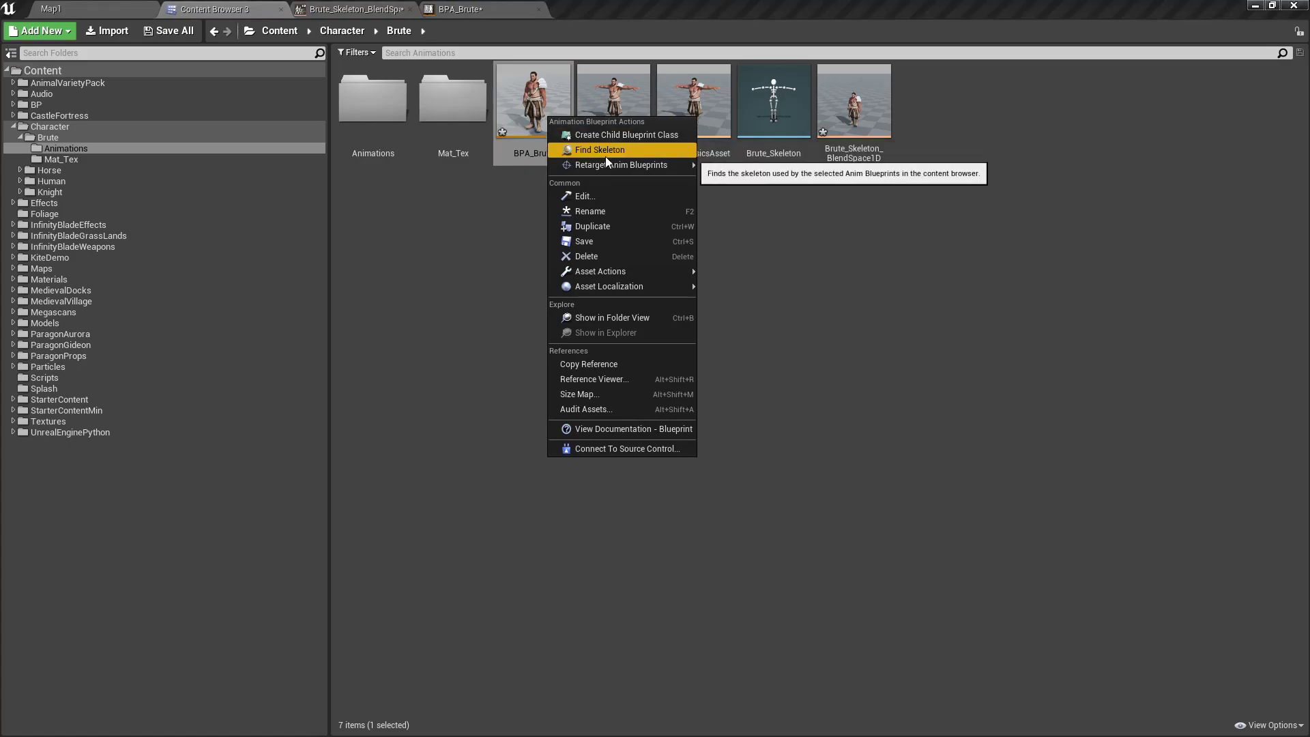
right_click(528, 101)
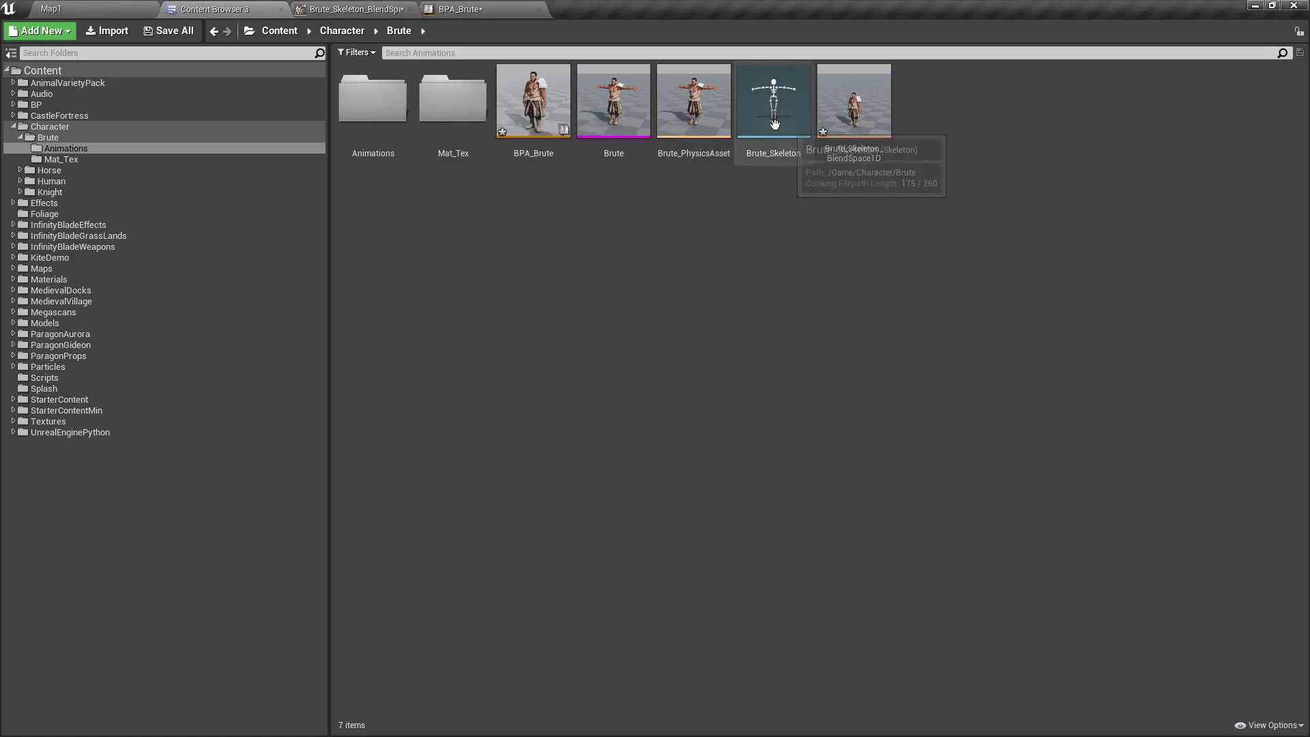
right_click(624, 99)
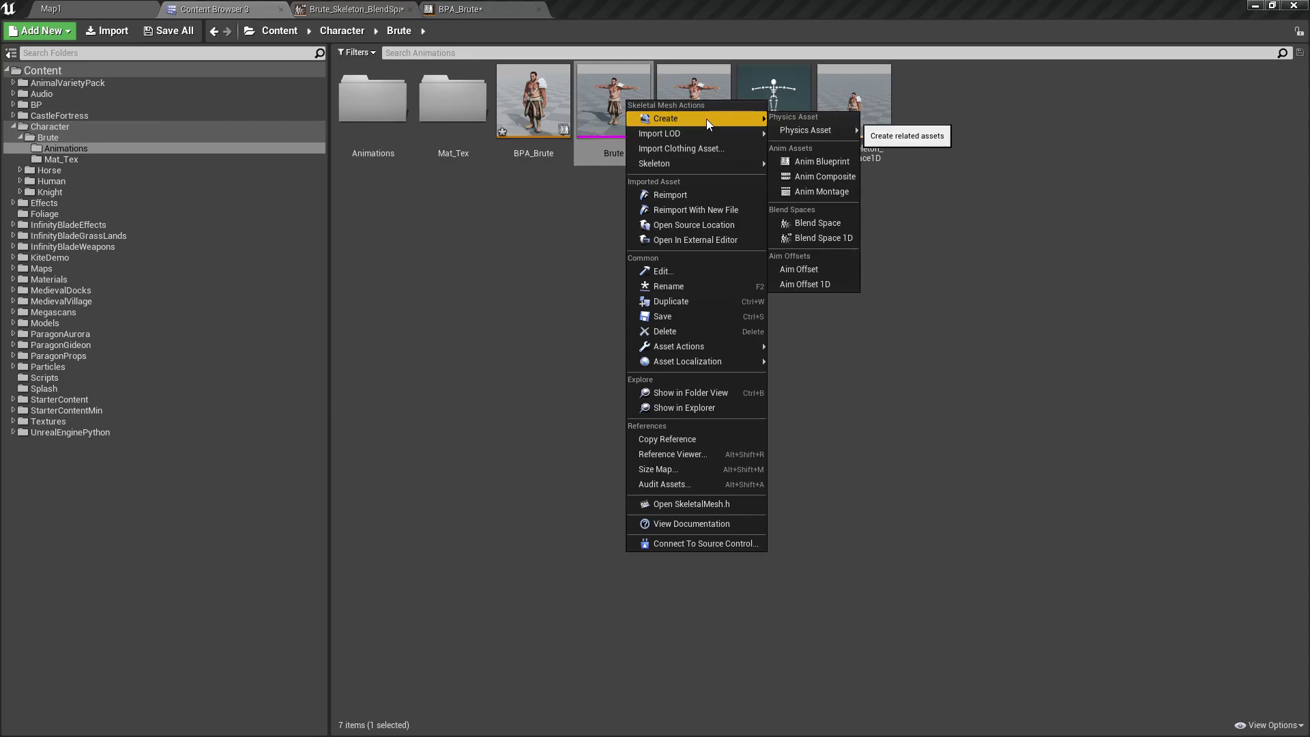
left_click(514, 240)
Create a Blueprint Class with Character as its parent in the Brute folder and name it Ch_Civillian.
right_click(515, 238)
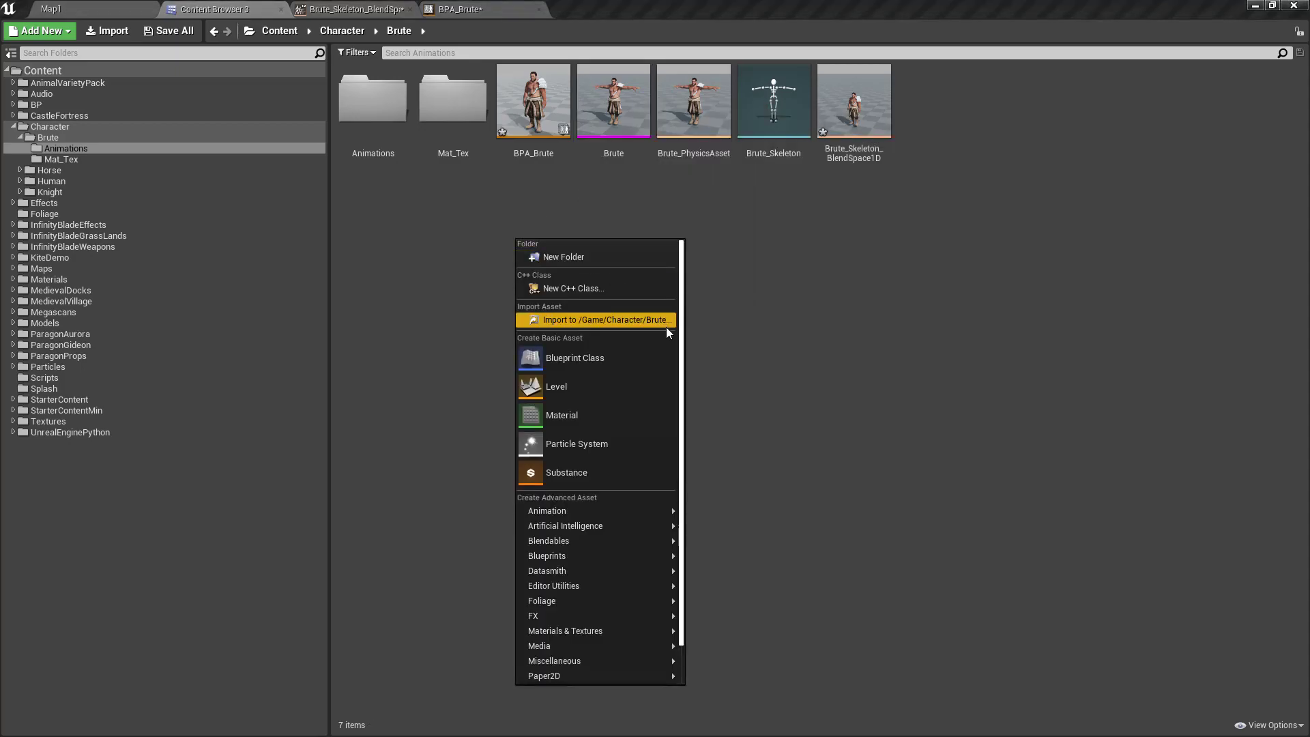
left_click(586, 353)
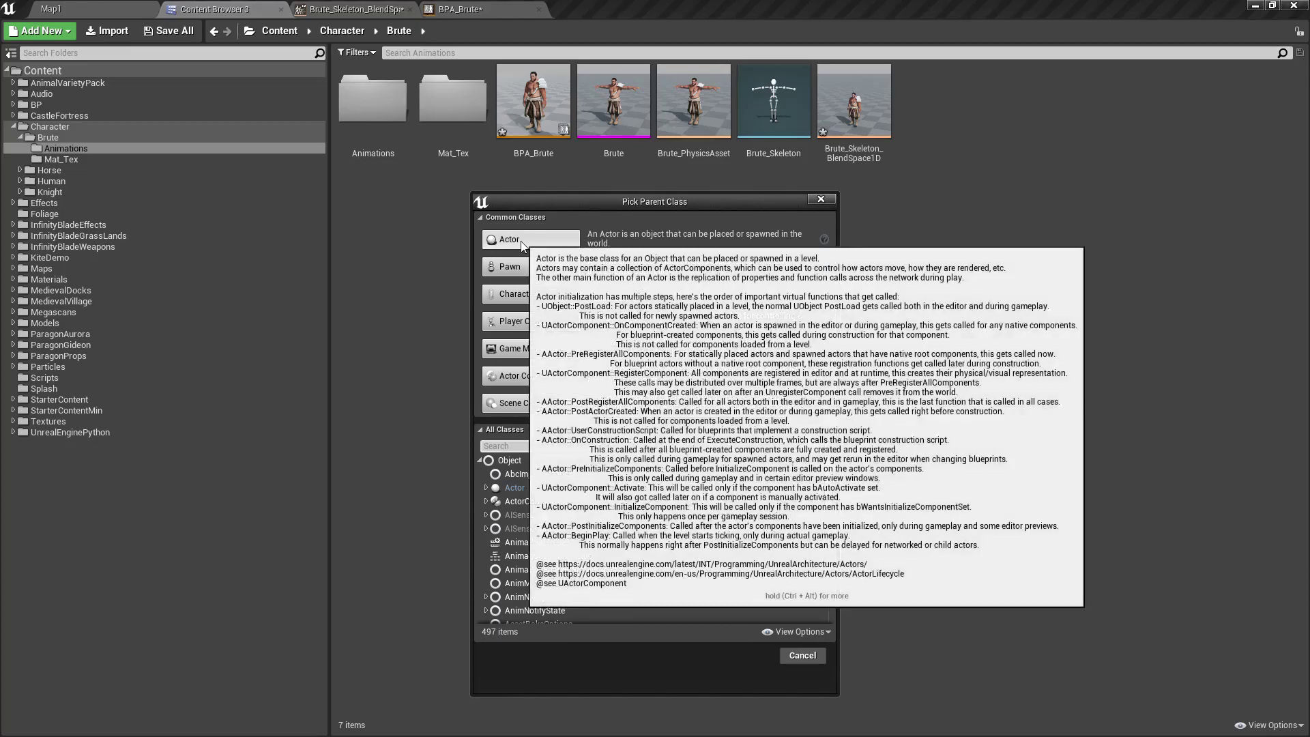
left_click(509, 293)
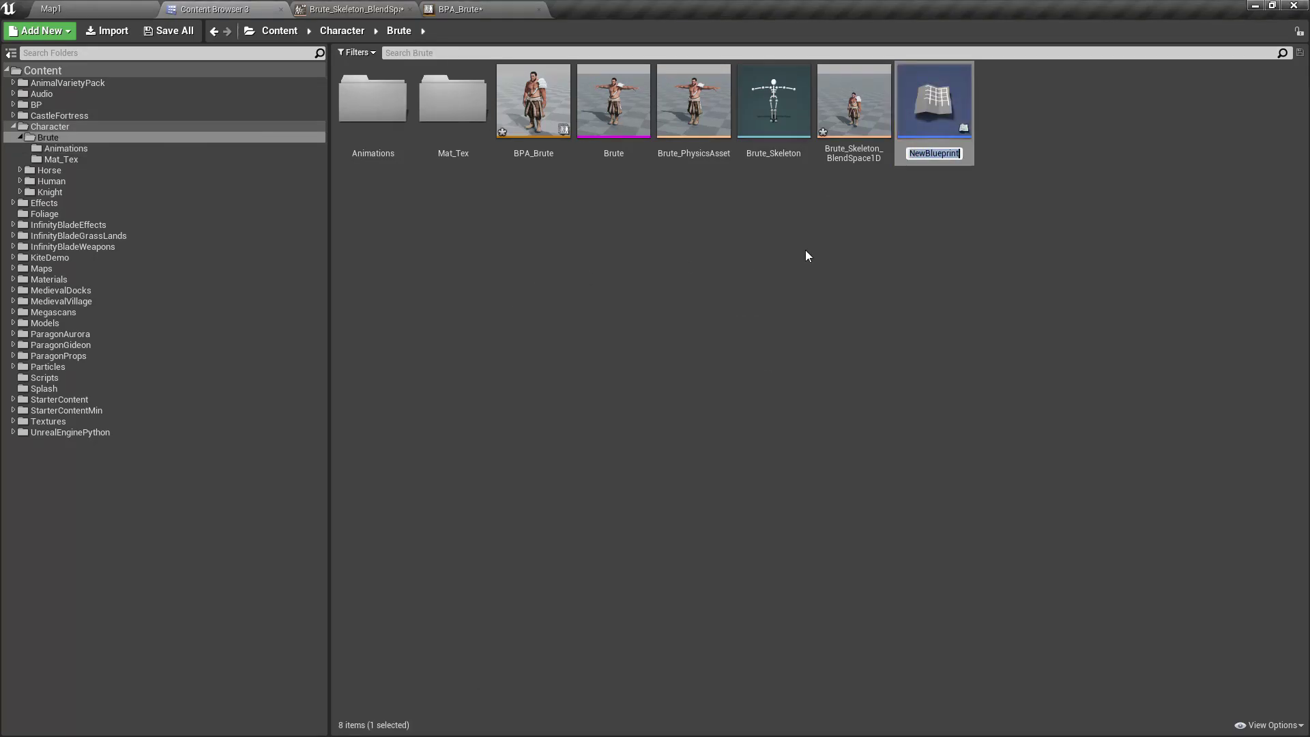
type("BP_B")
key("ctrl+a")
type("Ch_Brute")
key("Return")
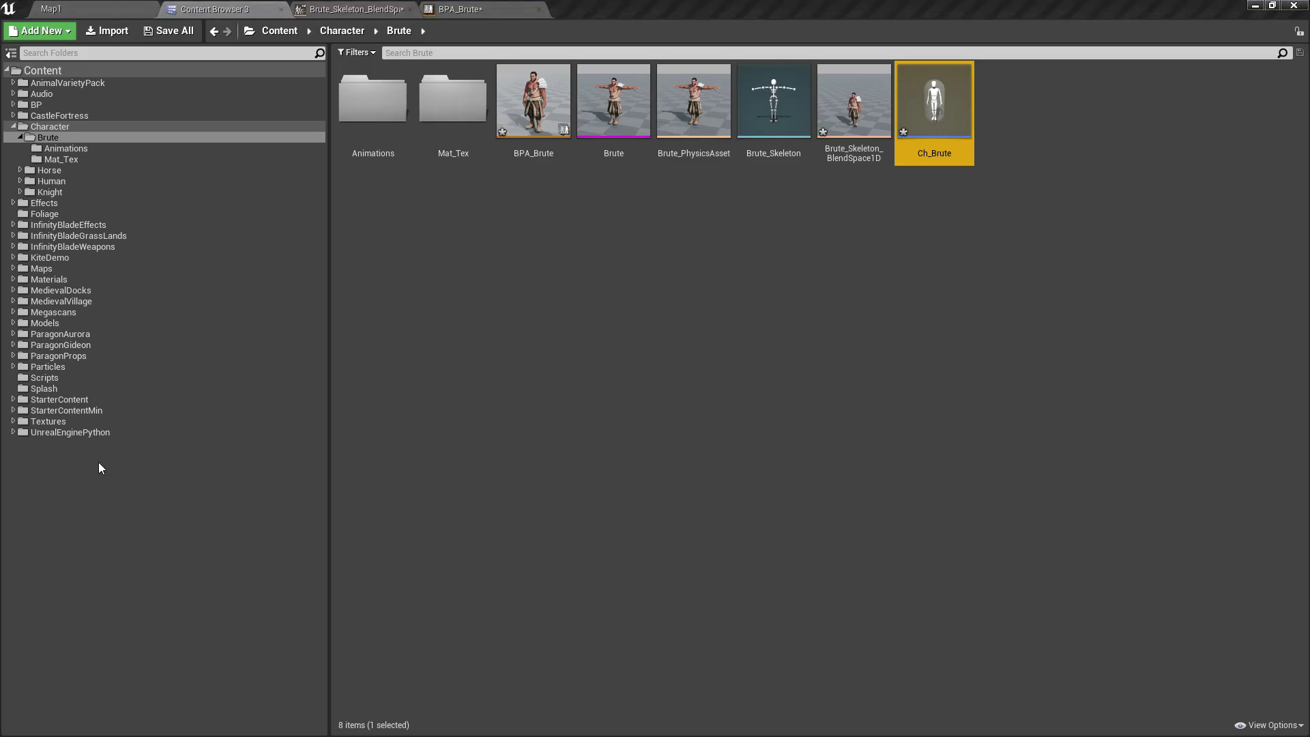
key("F2")
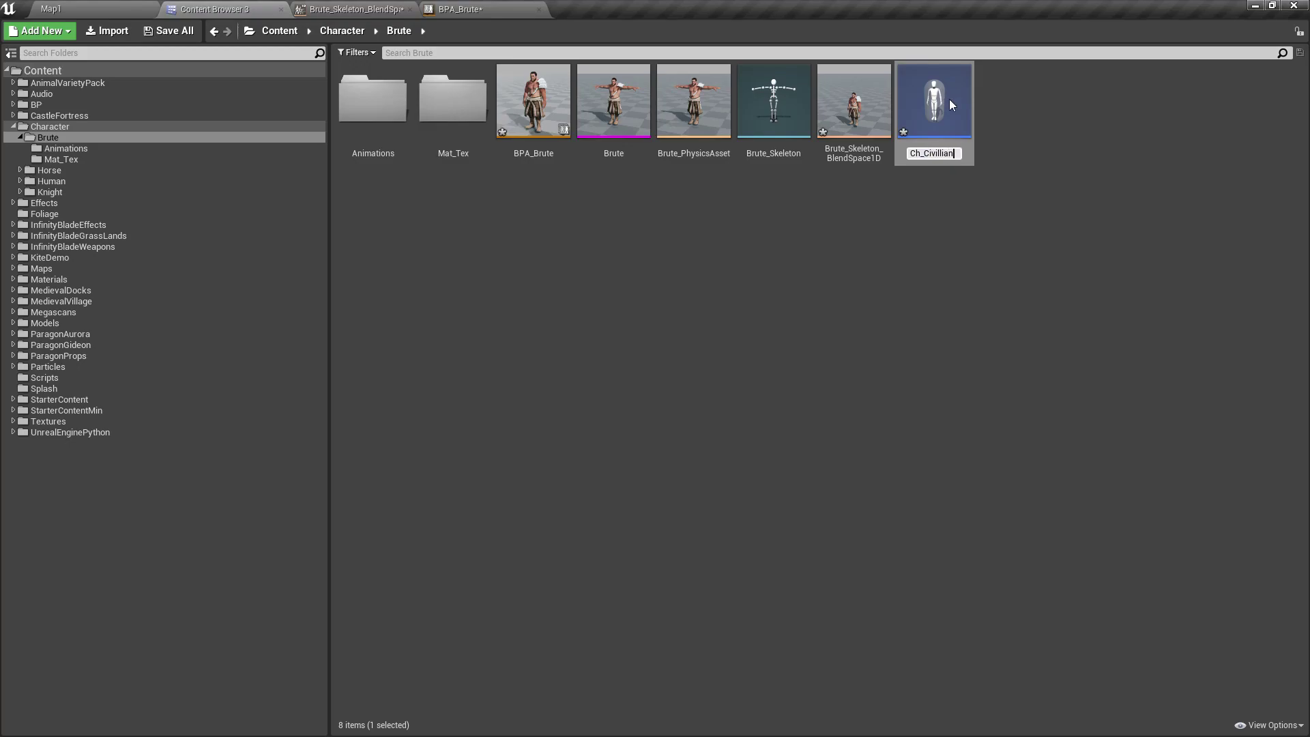
key("Return")
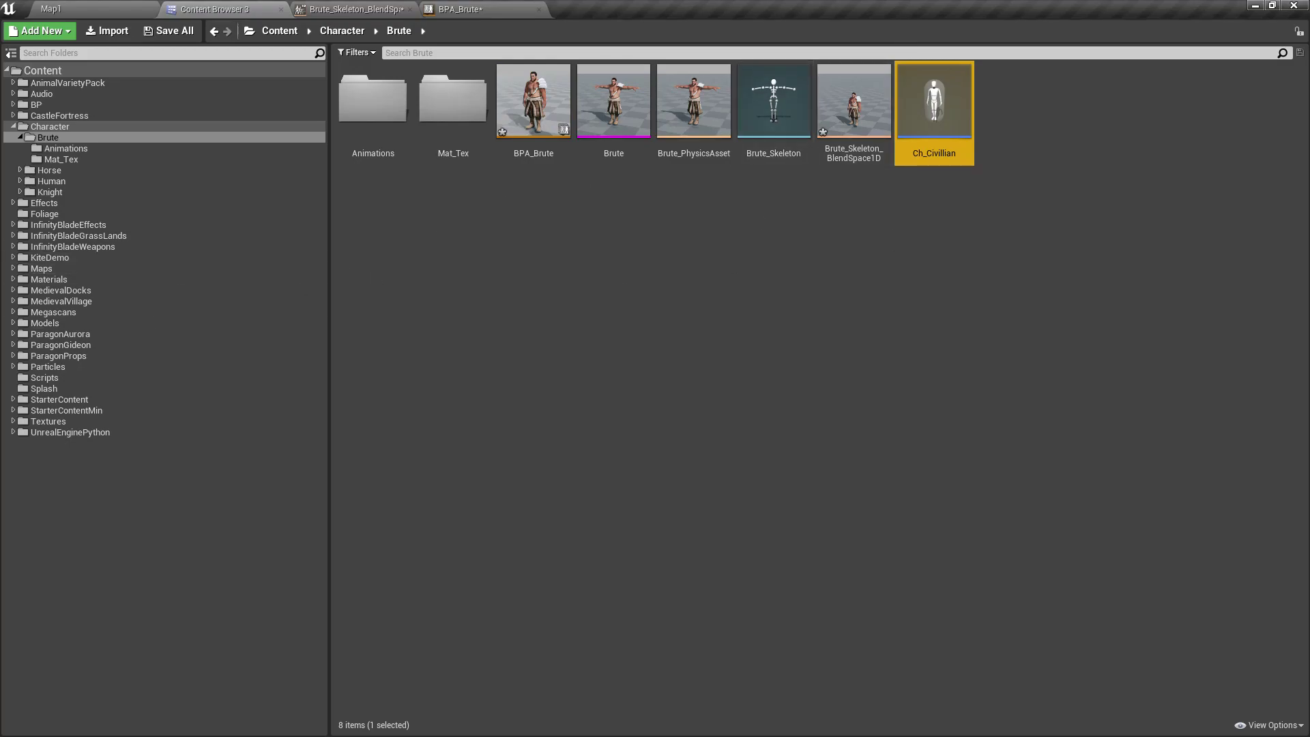
Open the Ch_Human blueprint from the Character/Human folder and examine its mesh and collision shapes in the viewport.
left_click(46, 127)
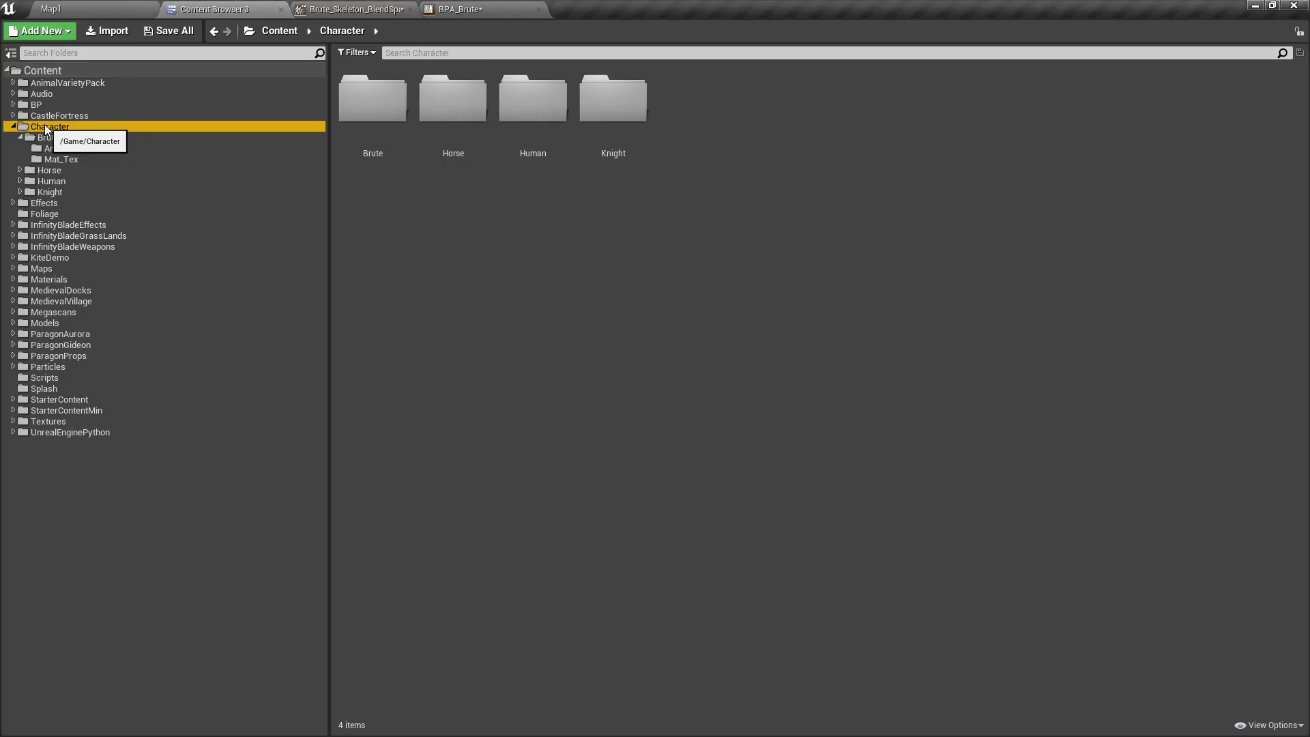
double_click(546, 121)
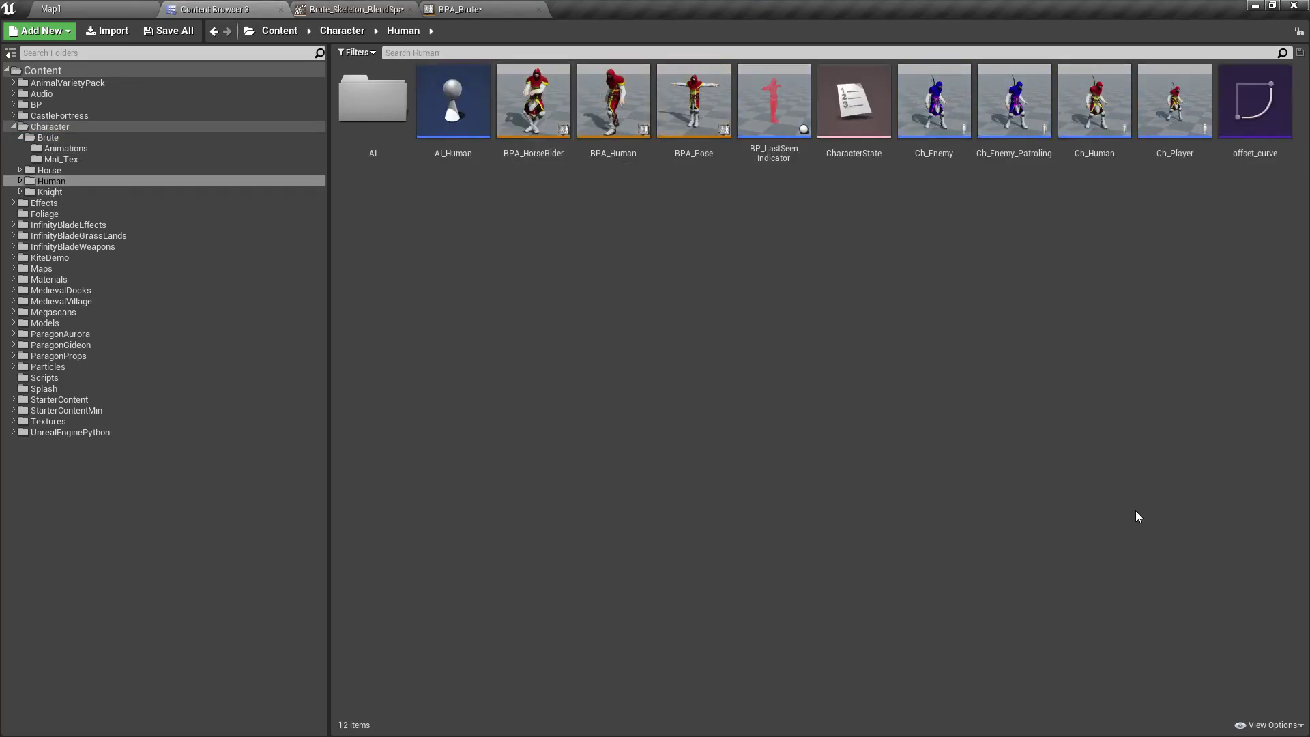
double_click(1103, 109)
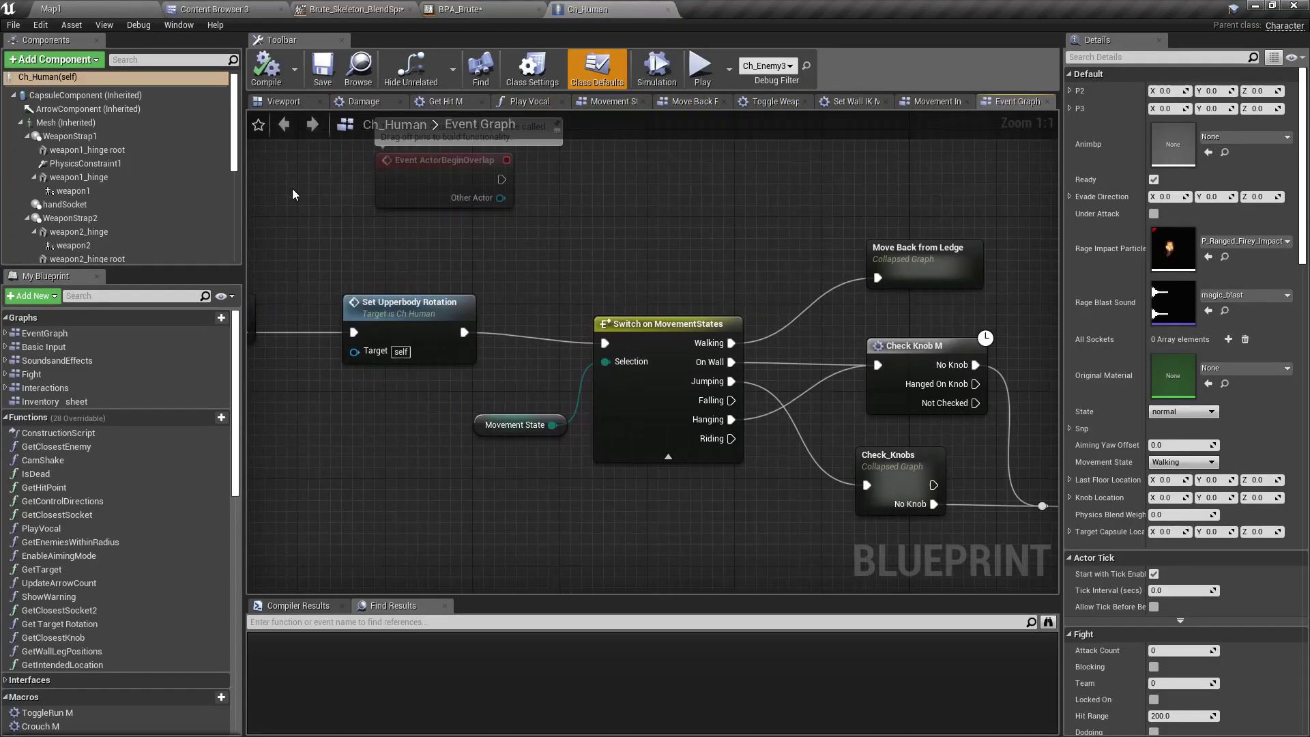
left_click(284, 102)
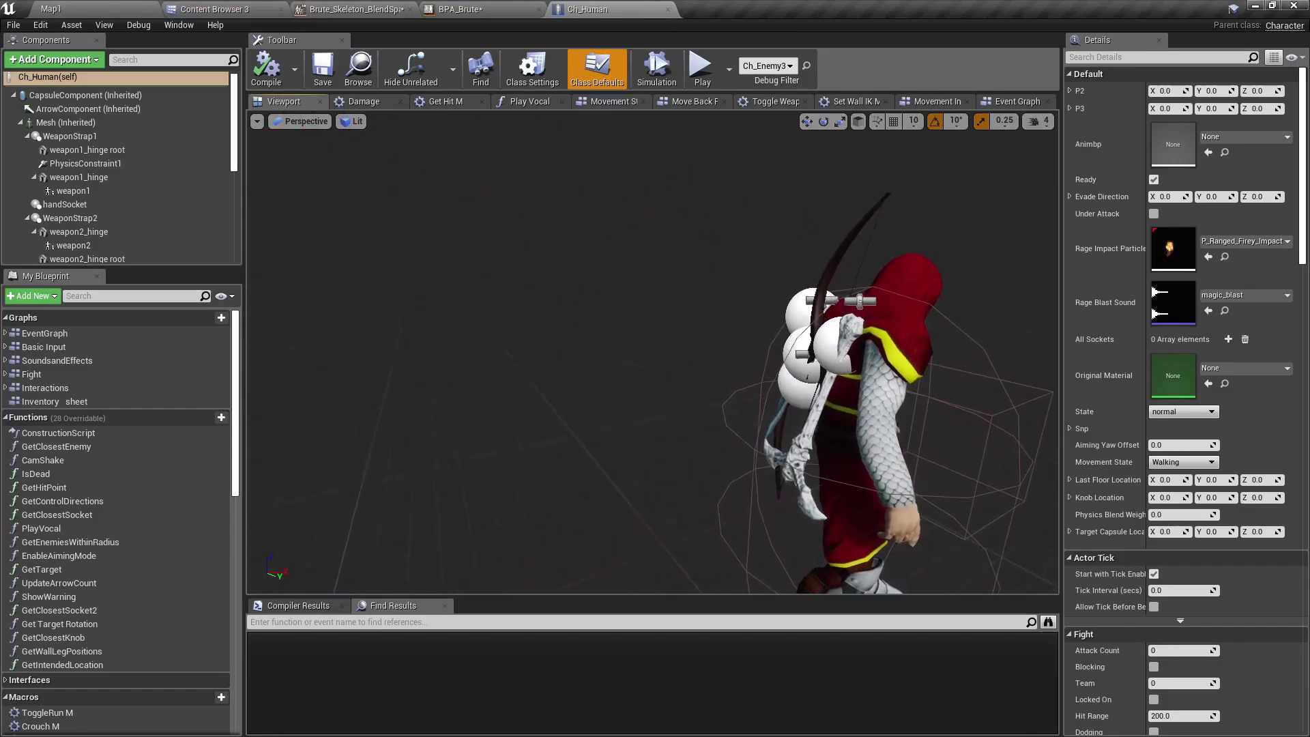
right_click_drag(750, 368, 836, 375)
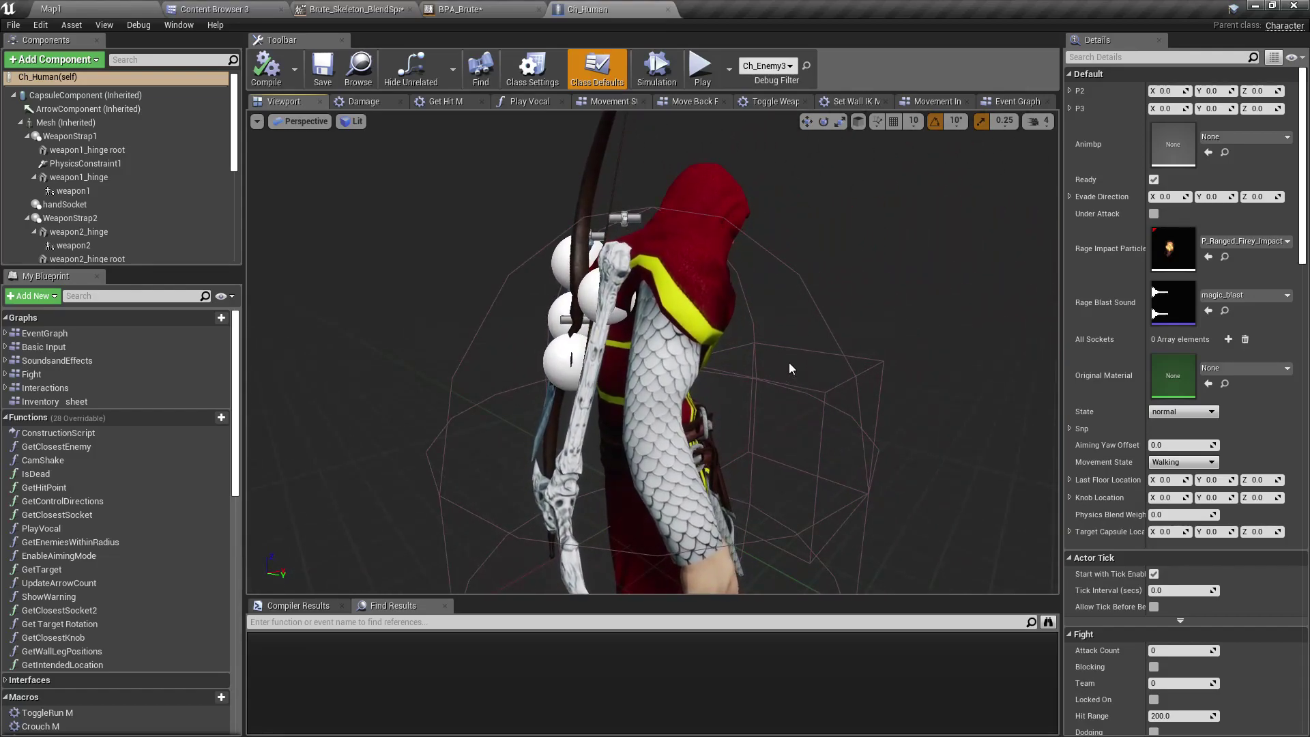
left_click_drag(790, 368, 790, 391)
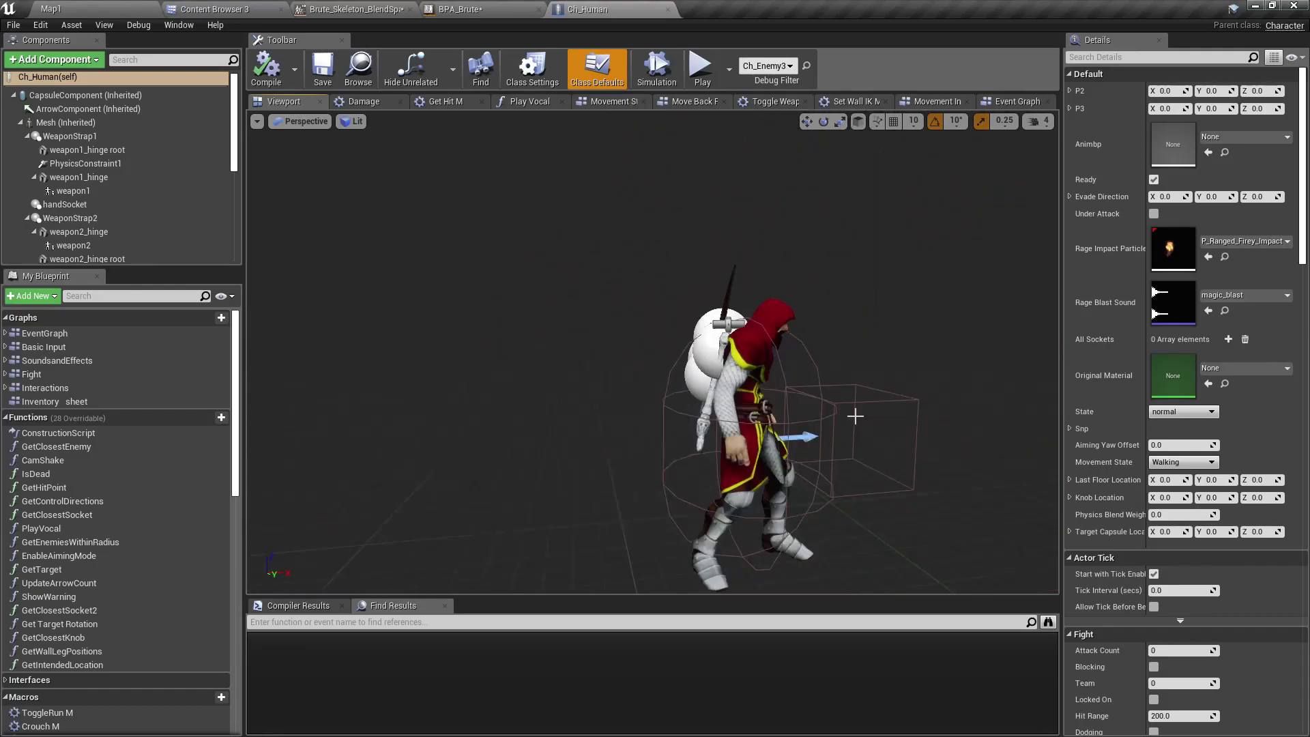
right_click_drag(441, 219, 491, 241)
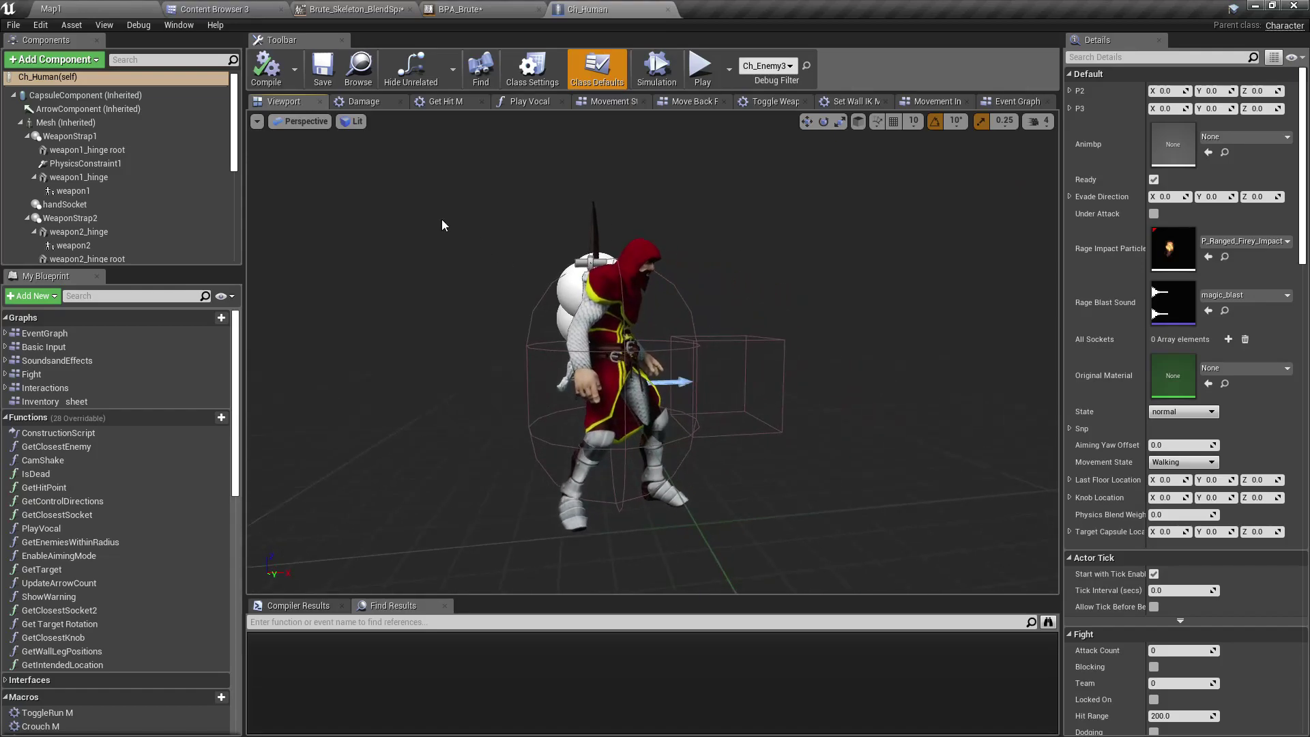
left_click(358, 68)
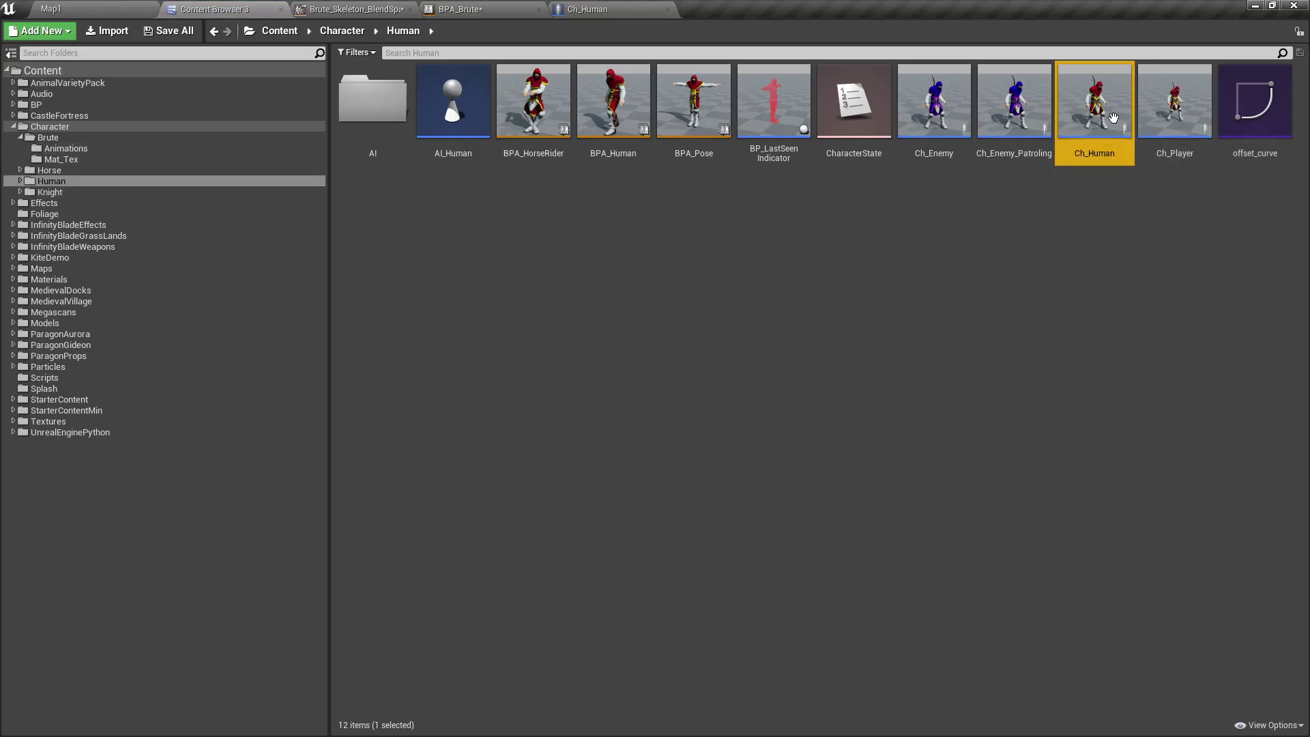
right_click(1079, 99)
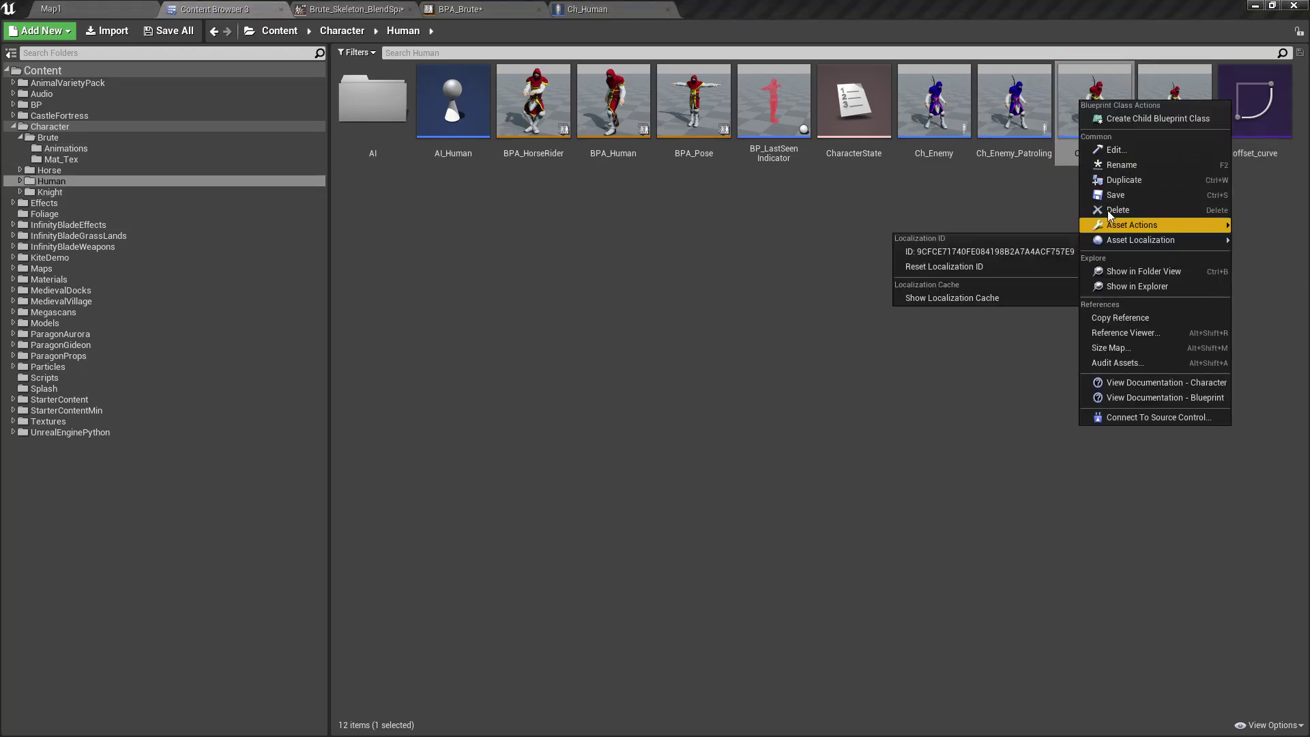
left_click(910, 210)
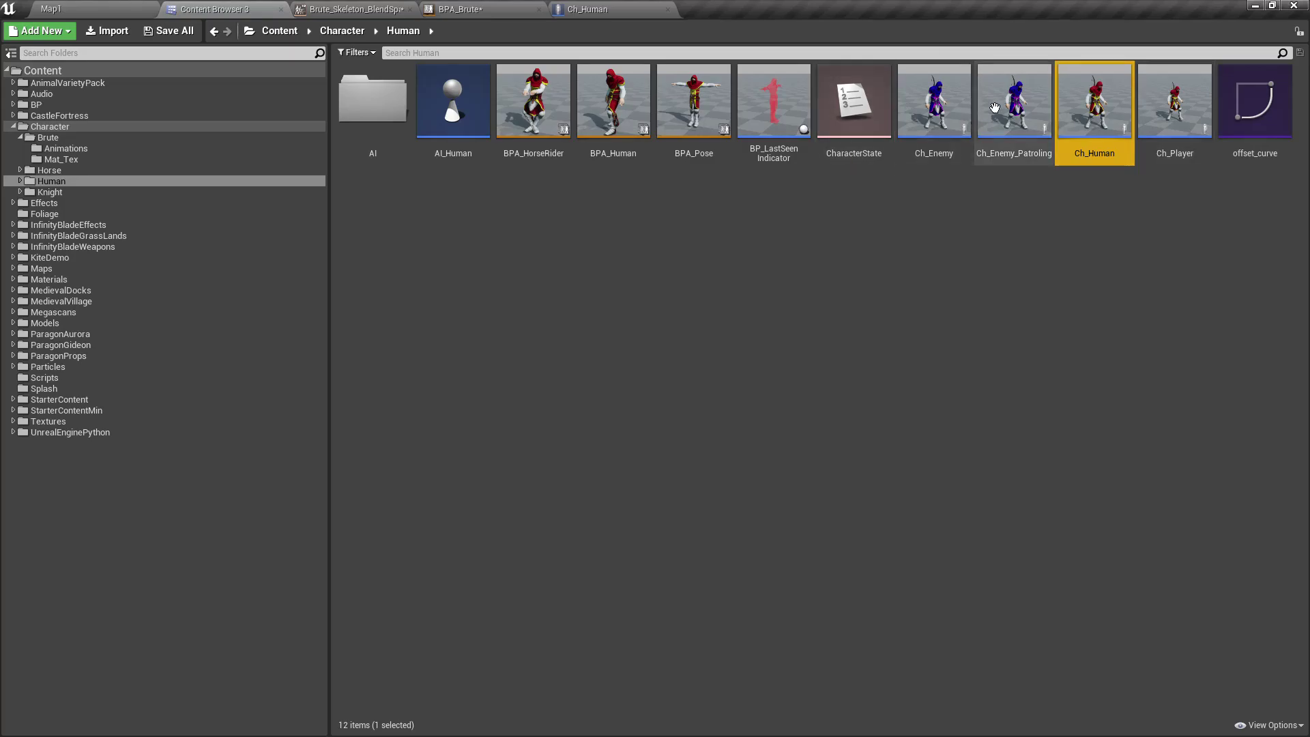
left_click(585, 10)
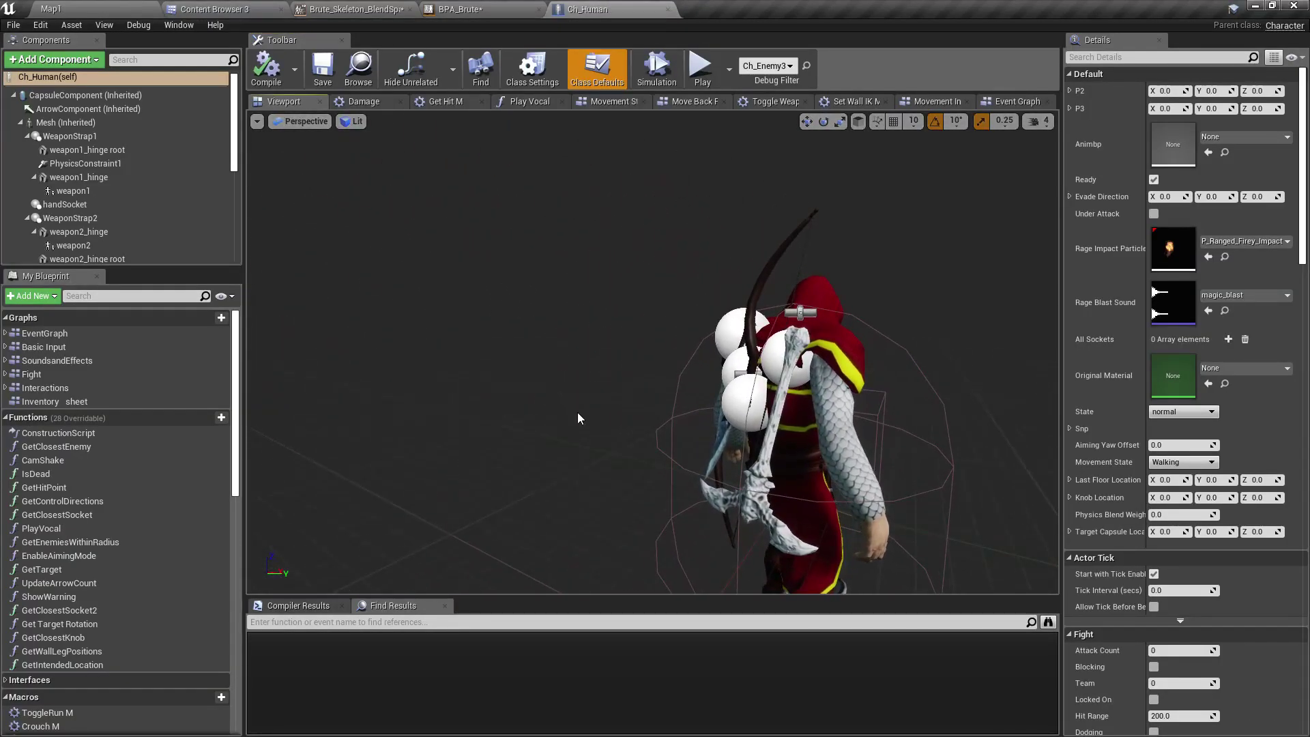
left_click(358, 68)
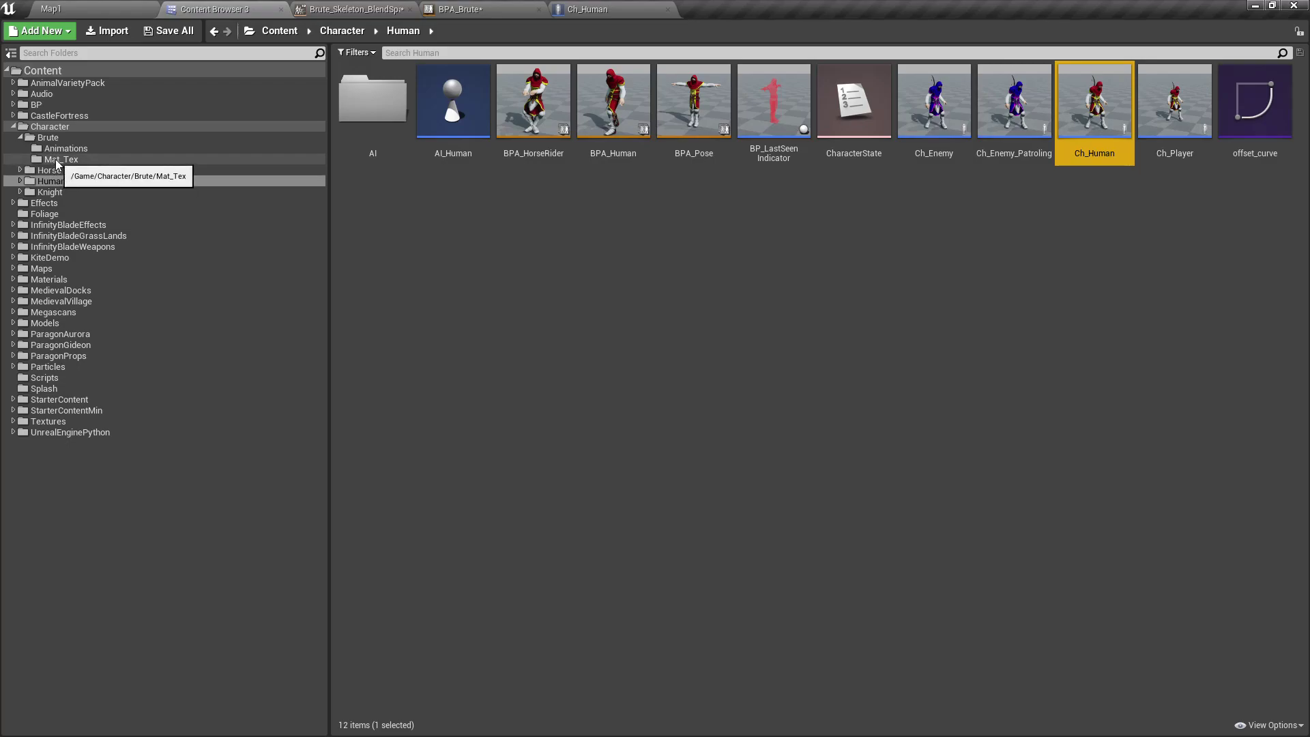
left_click(53, 136)
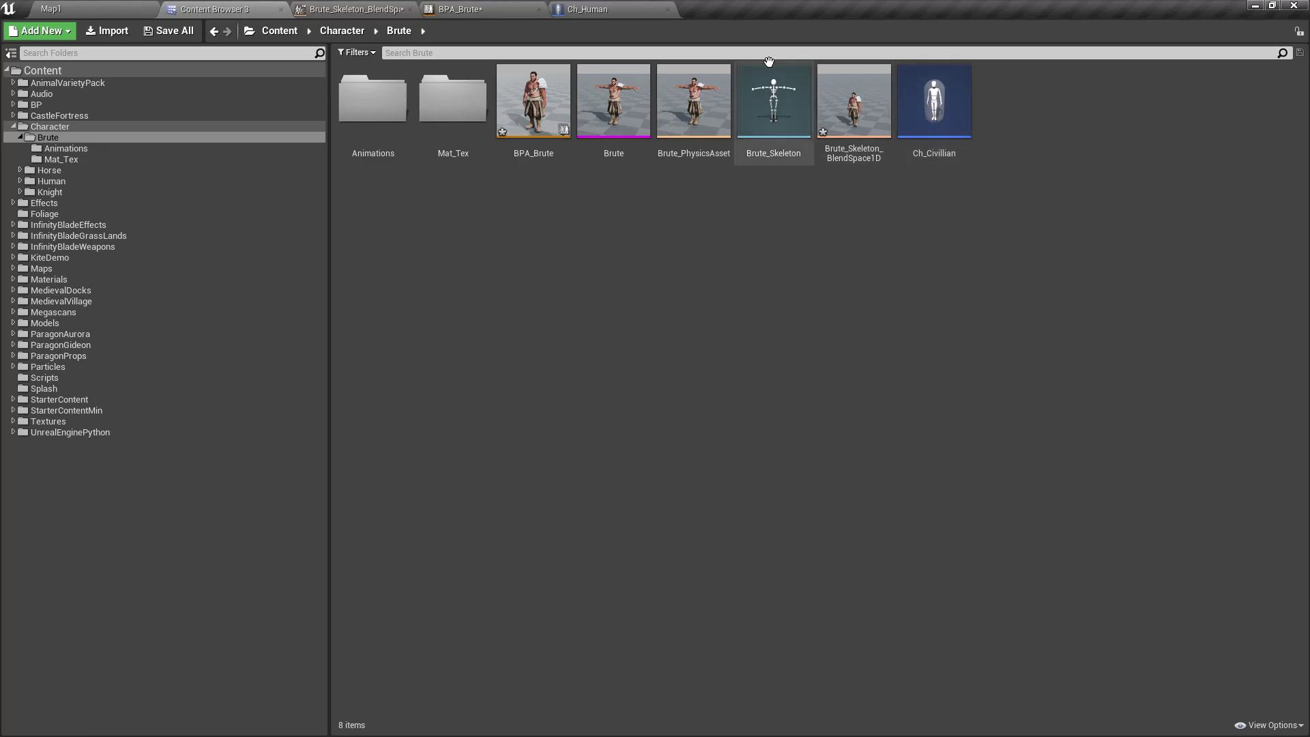
left_click(600, 9)
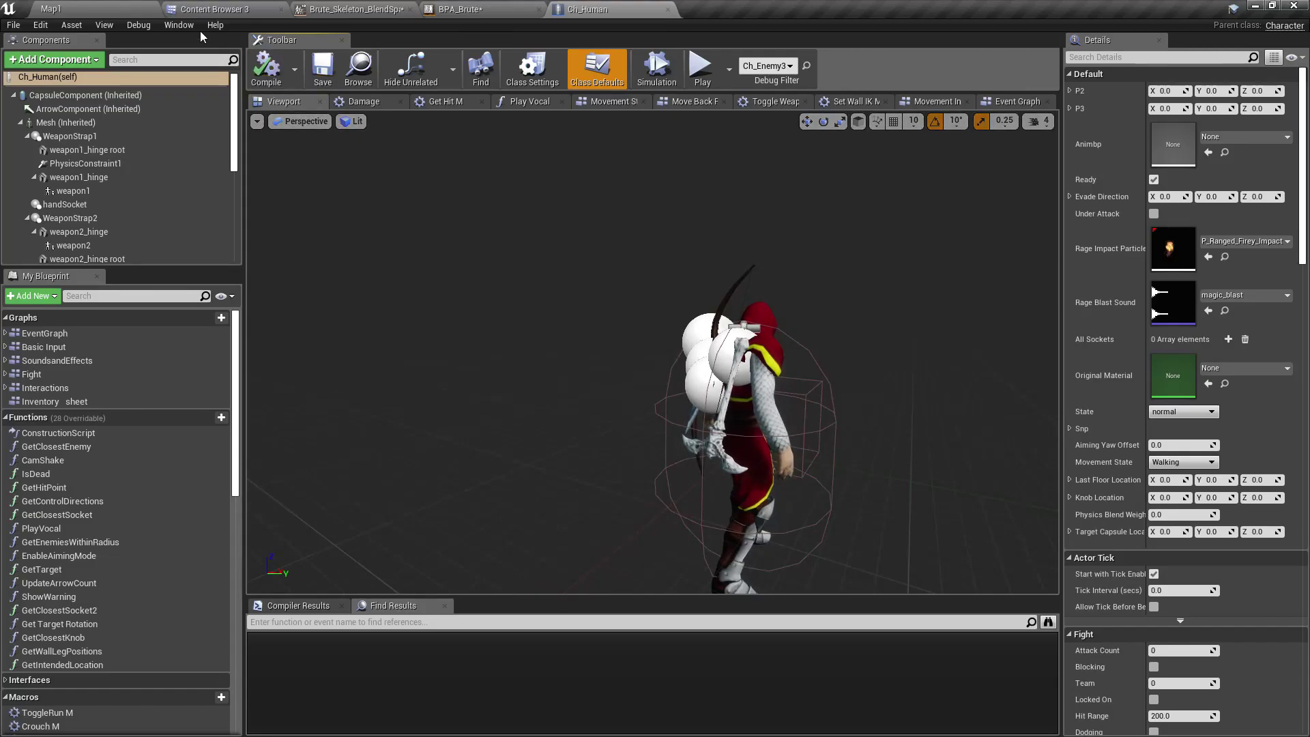
left_click(211, 9)
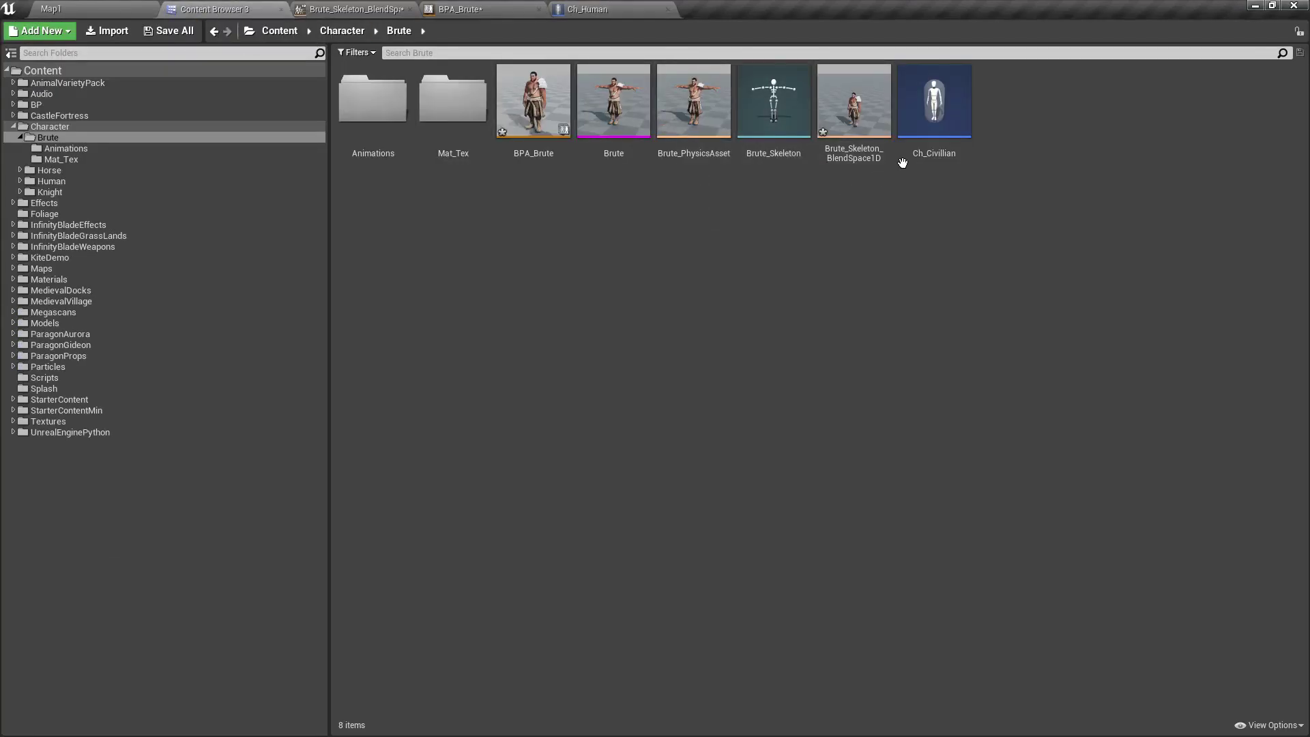
Open the Ch_Civillian blueprint and assign the Brute skeletal mesh from the Brute folder to its Mesh component.
double_click(930, 114)
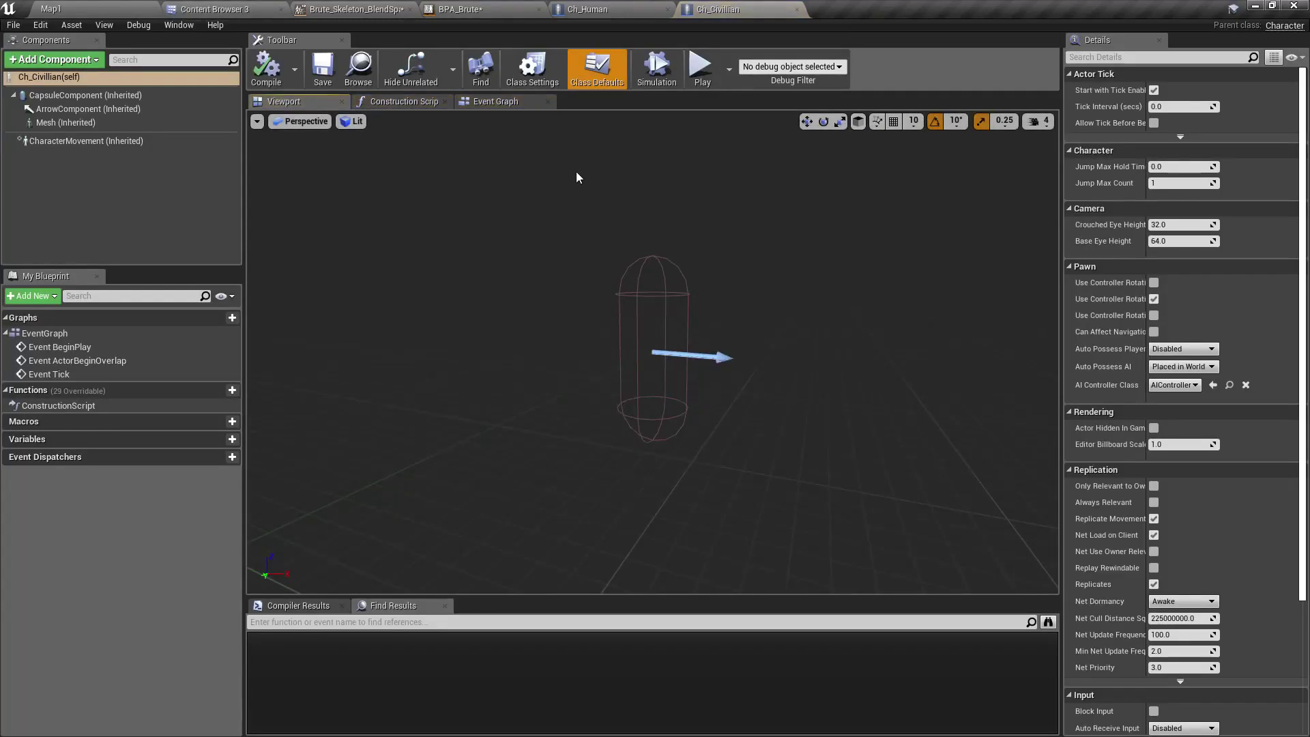
left_click(96, 125)
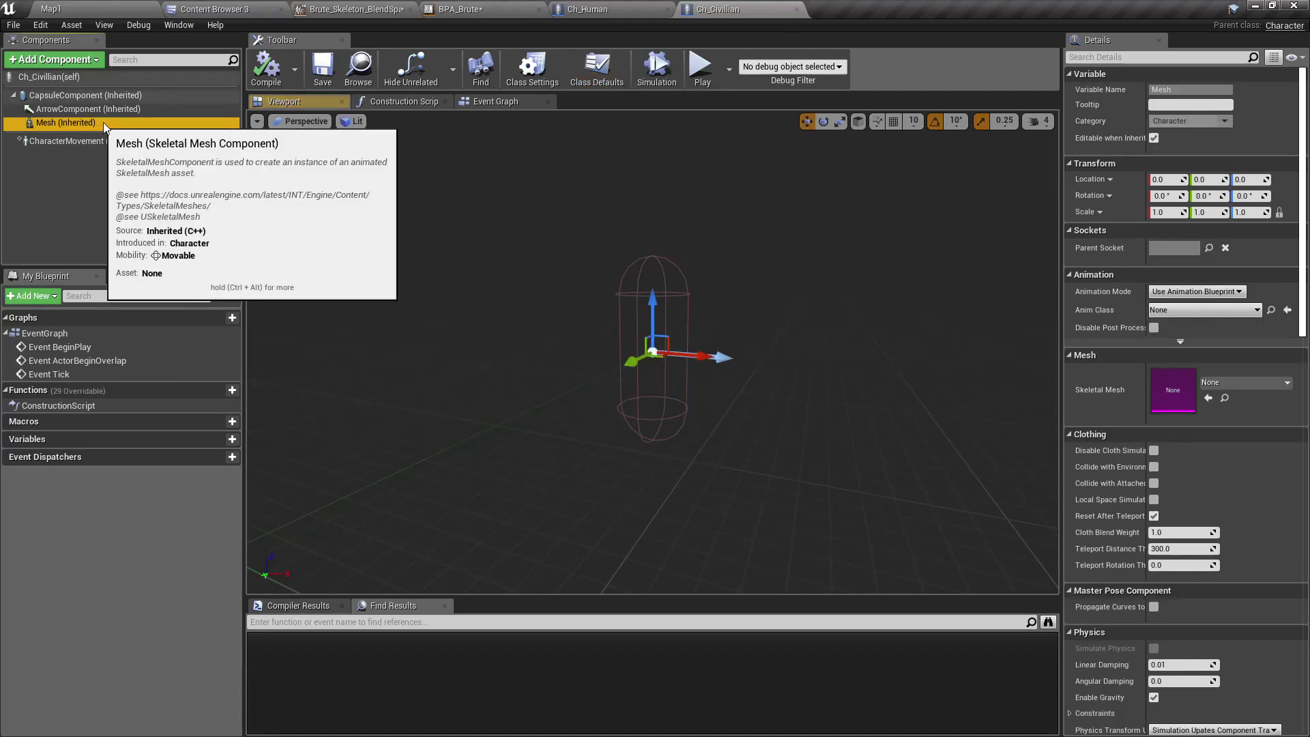
left_click(203, 7)
left_click_drag(613, 103, 1164, 374)
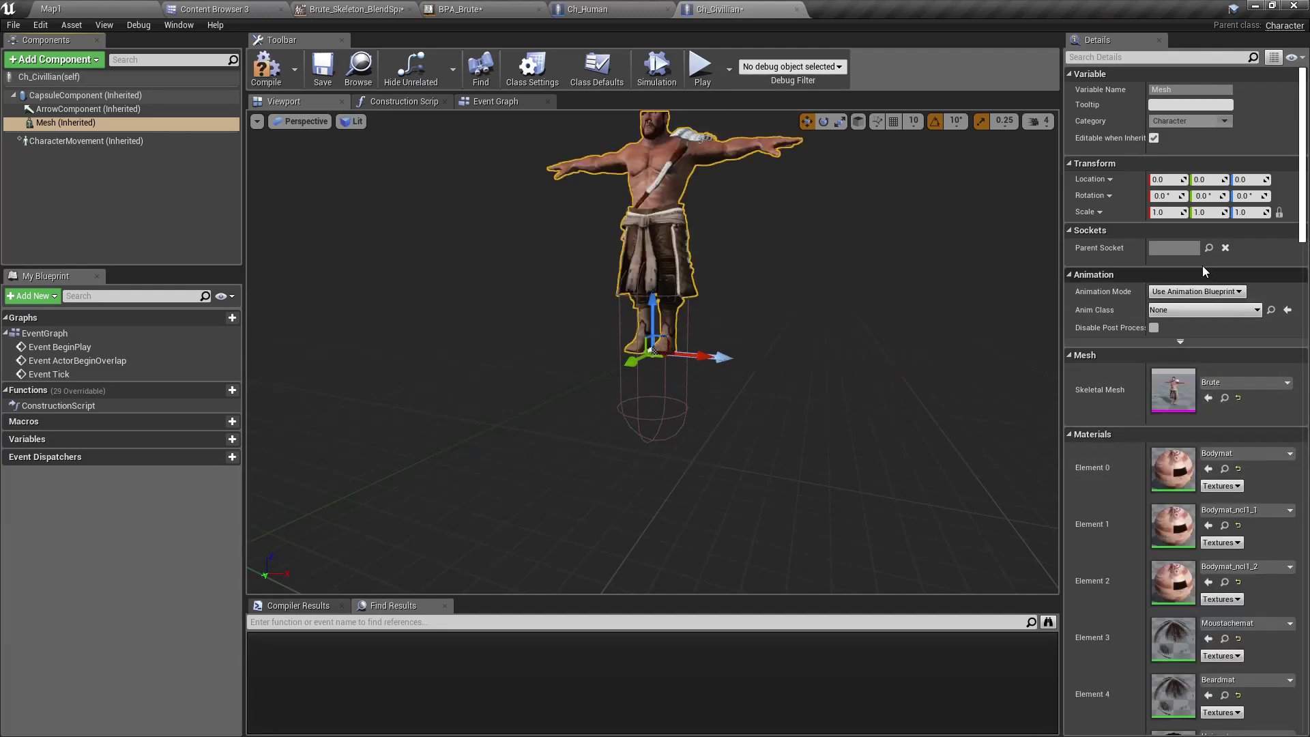
Lower the Mesh component by setting its Z location to -90.
left_click(1249, 180)
type("-9")
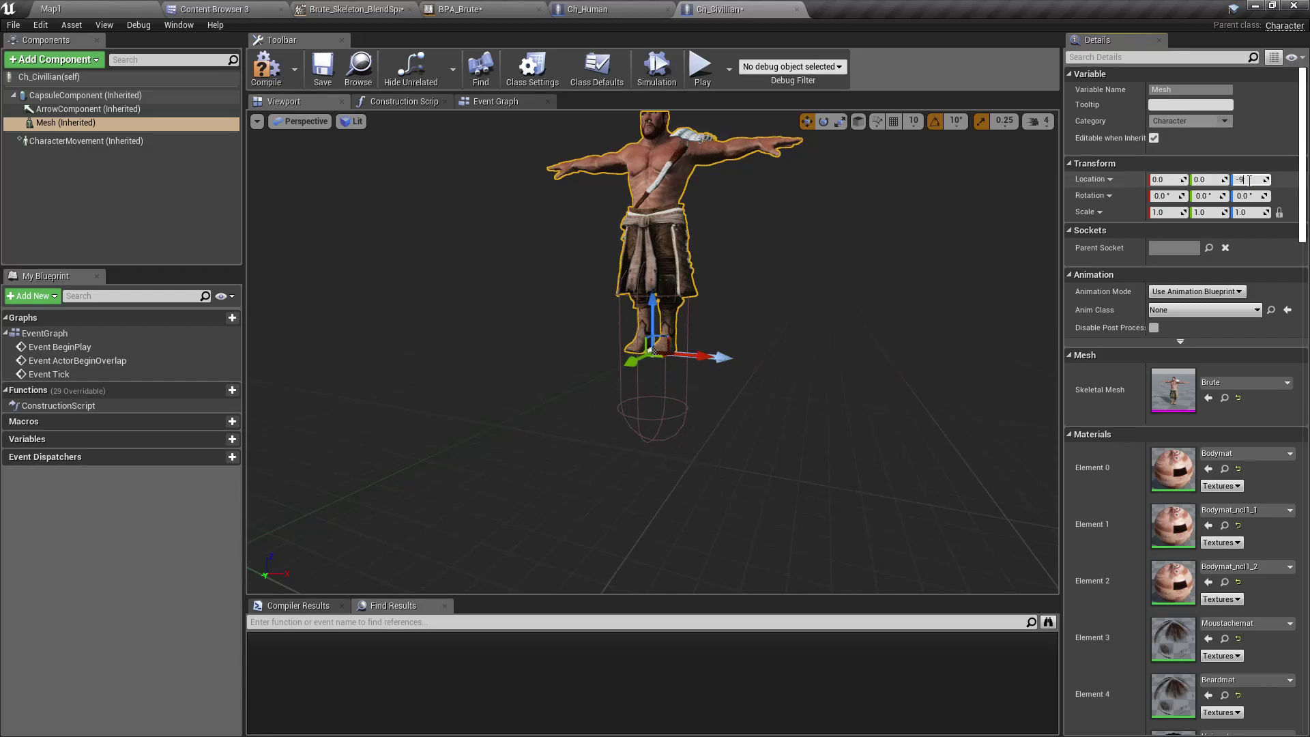
type("0")
key("Return")
Check the boots against the capsule's bottom in the Back view, set the mesh's Z location to -88, and return to Perspective.
left_click(300, 121)
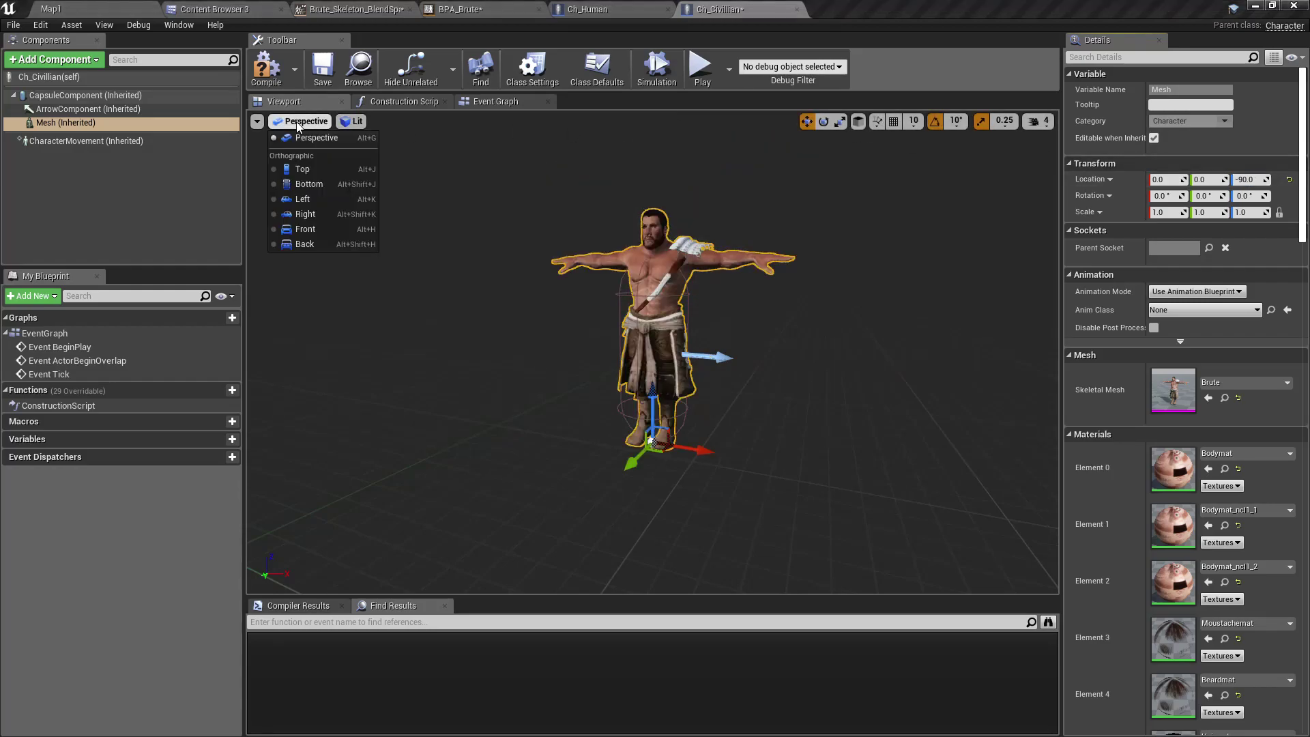
left_click(308, 244)
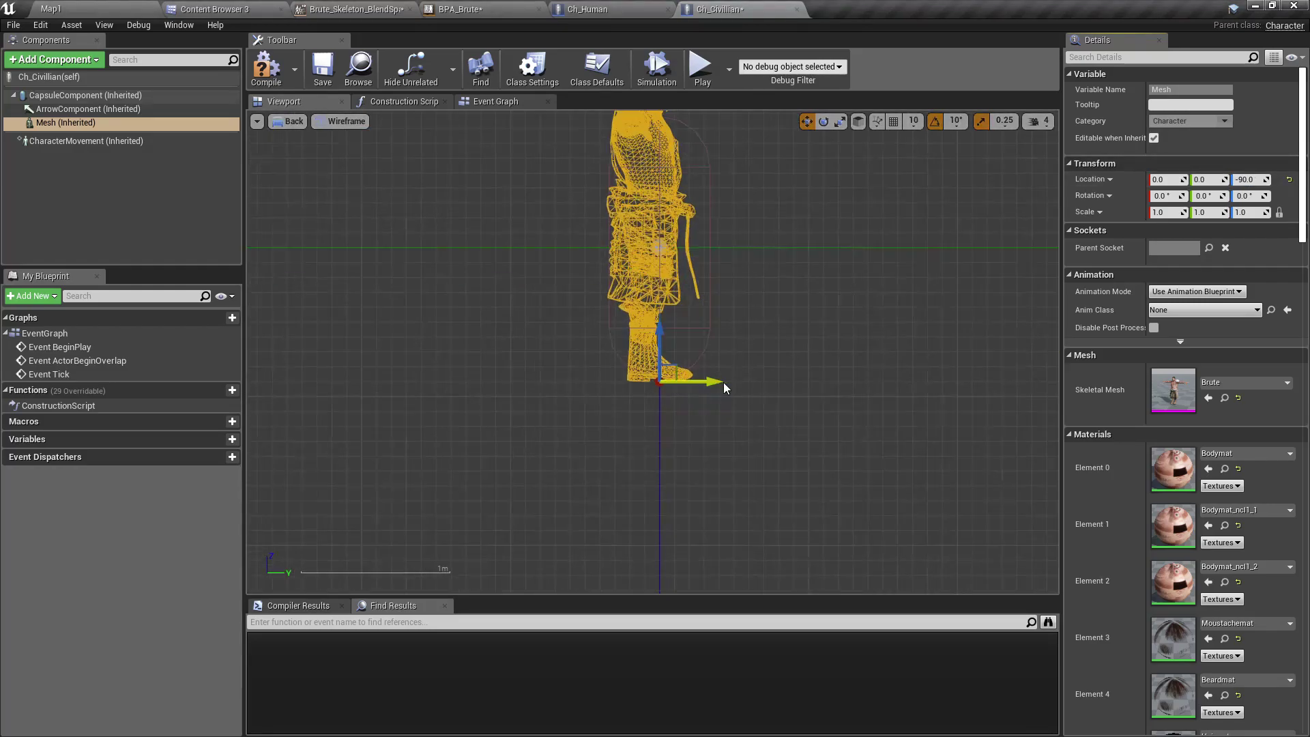
scroll(686, 358, "up", 8)
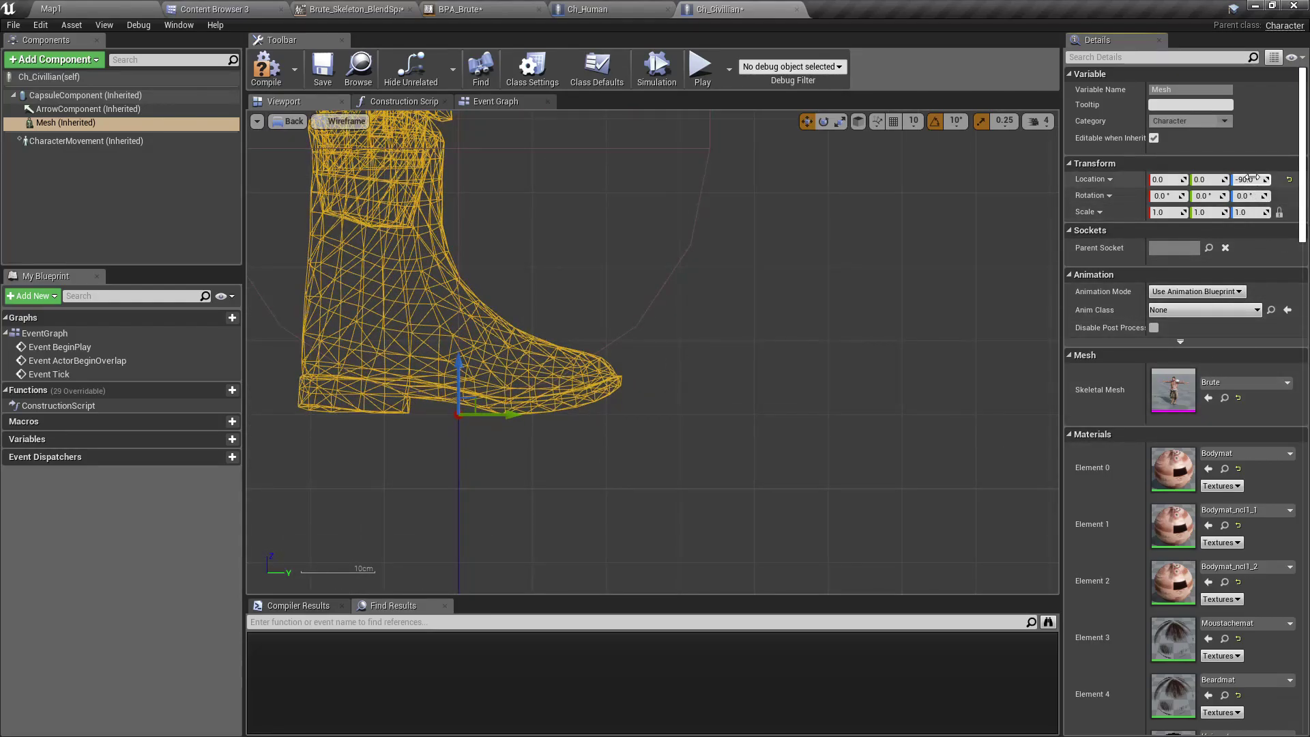
key("Return")
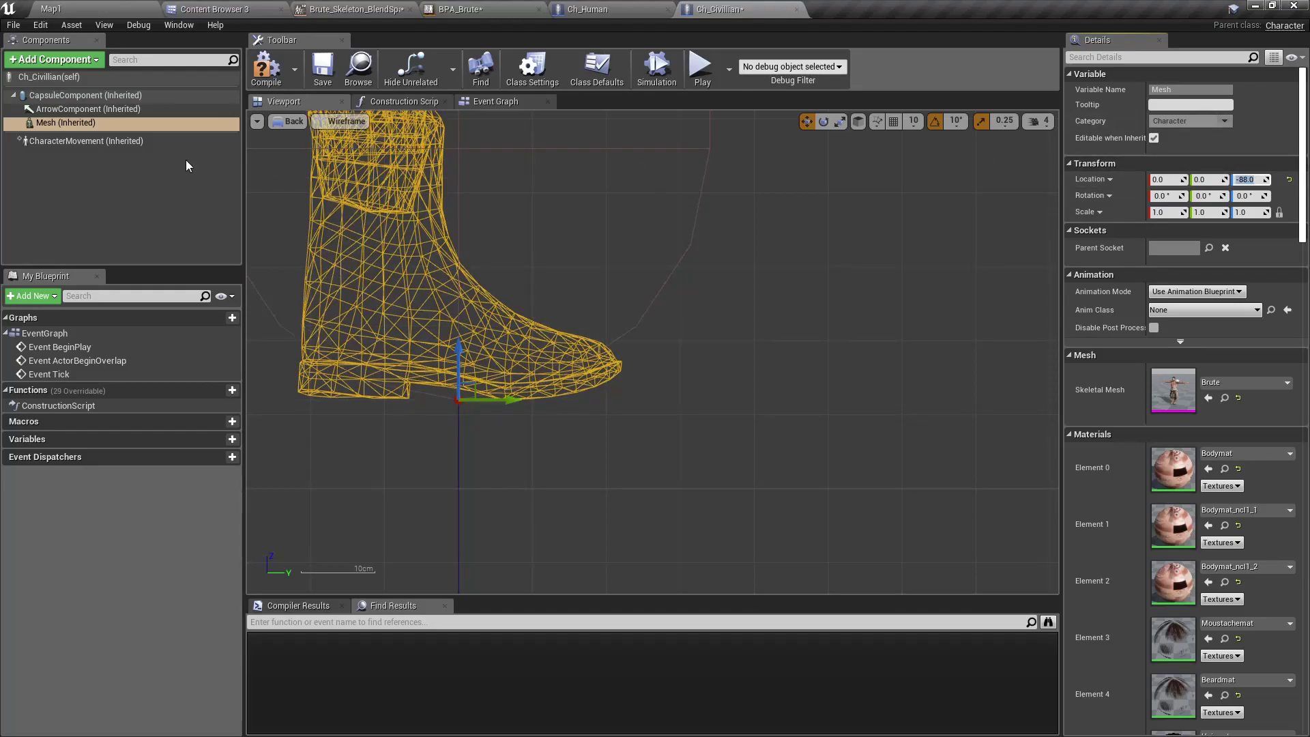
left_click(330, 123)
left_click(290, 122)
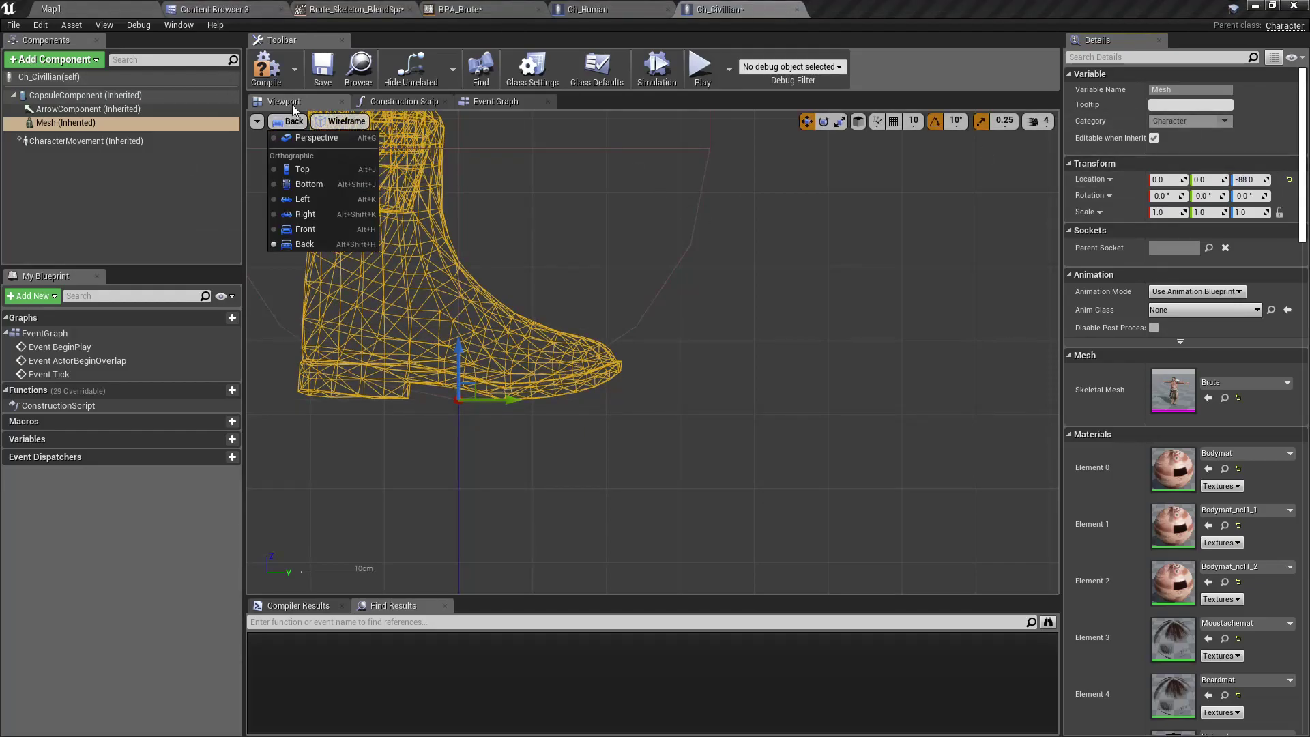
left_click(300, 136)
Rotate the mesh about Z to face along the blue arrow, using the rotation value -9090°, and compile Ch_Civillian.
right_click_drag(774, 385, 811, 430)
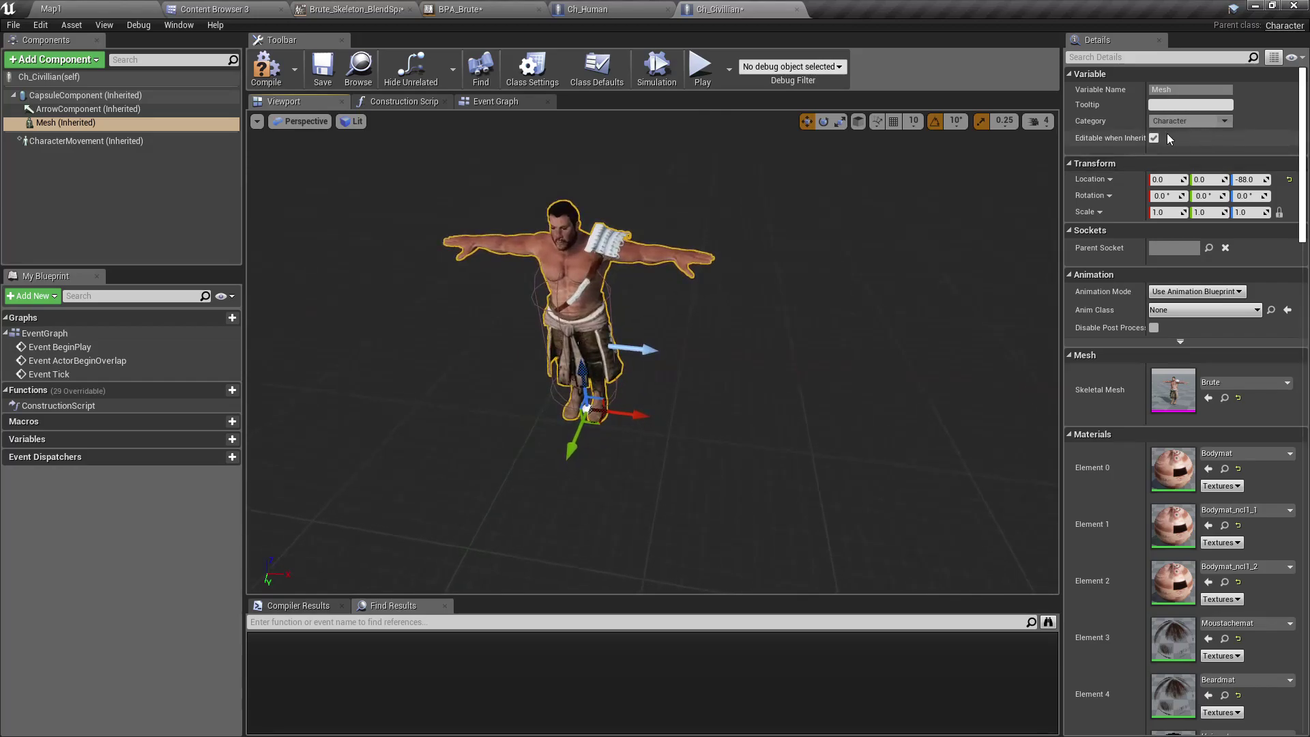
left_click(1246, 195)
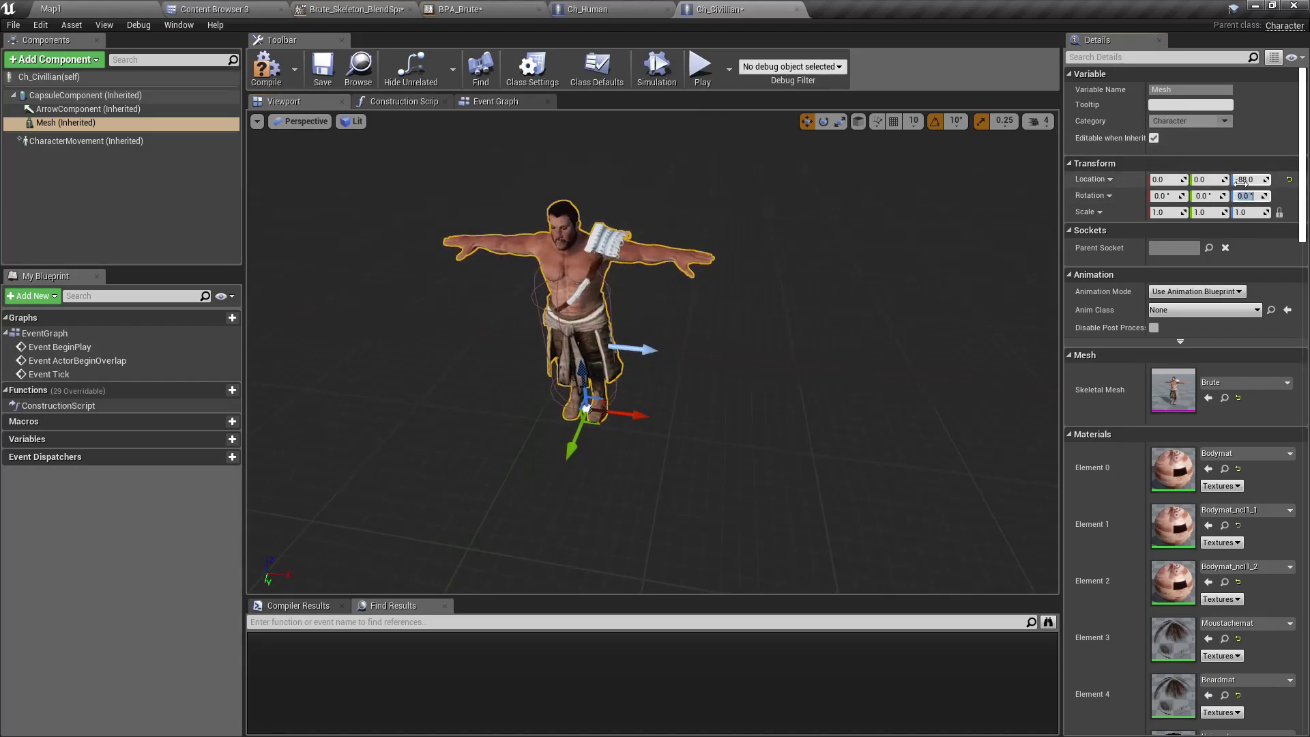
type("-90")
key("Return")
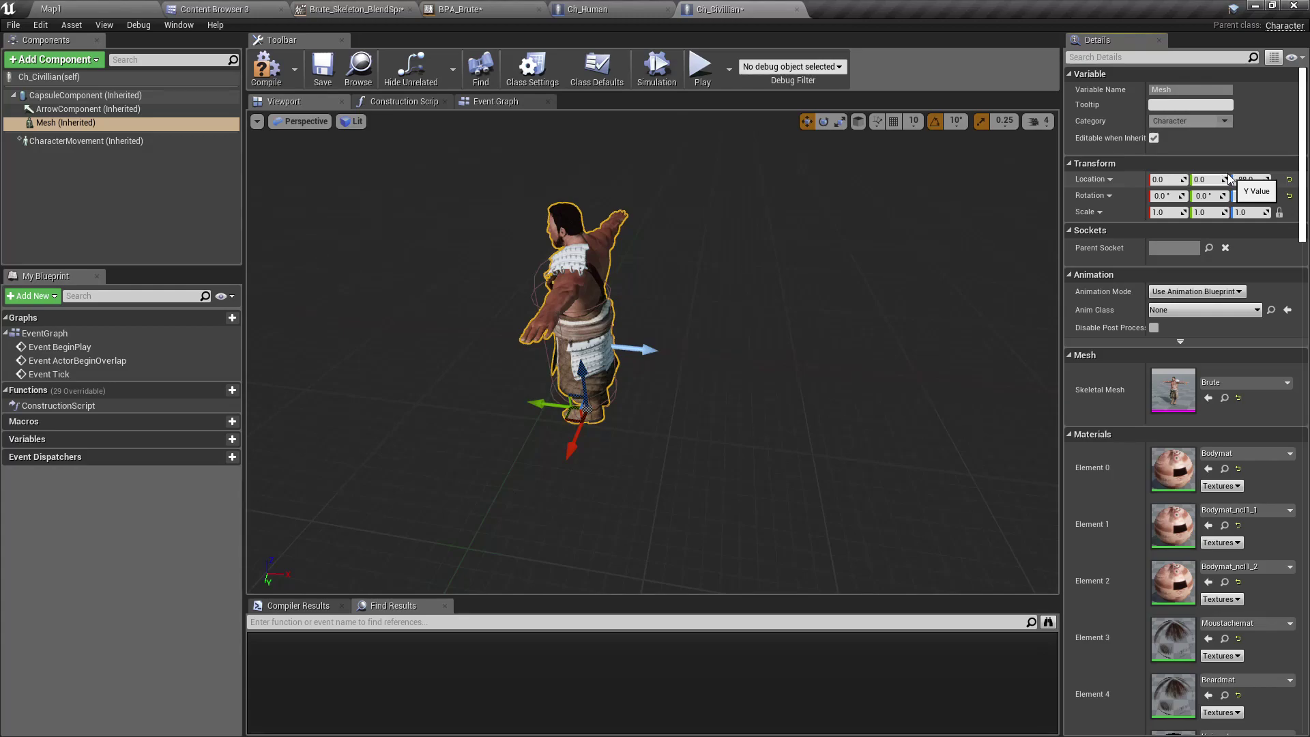
key("Return")
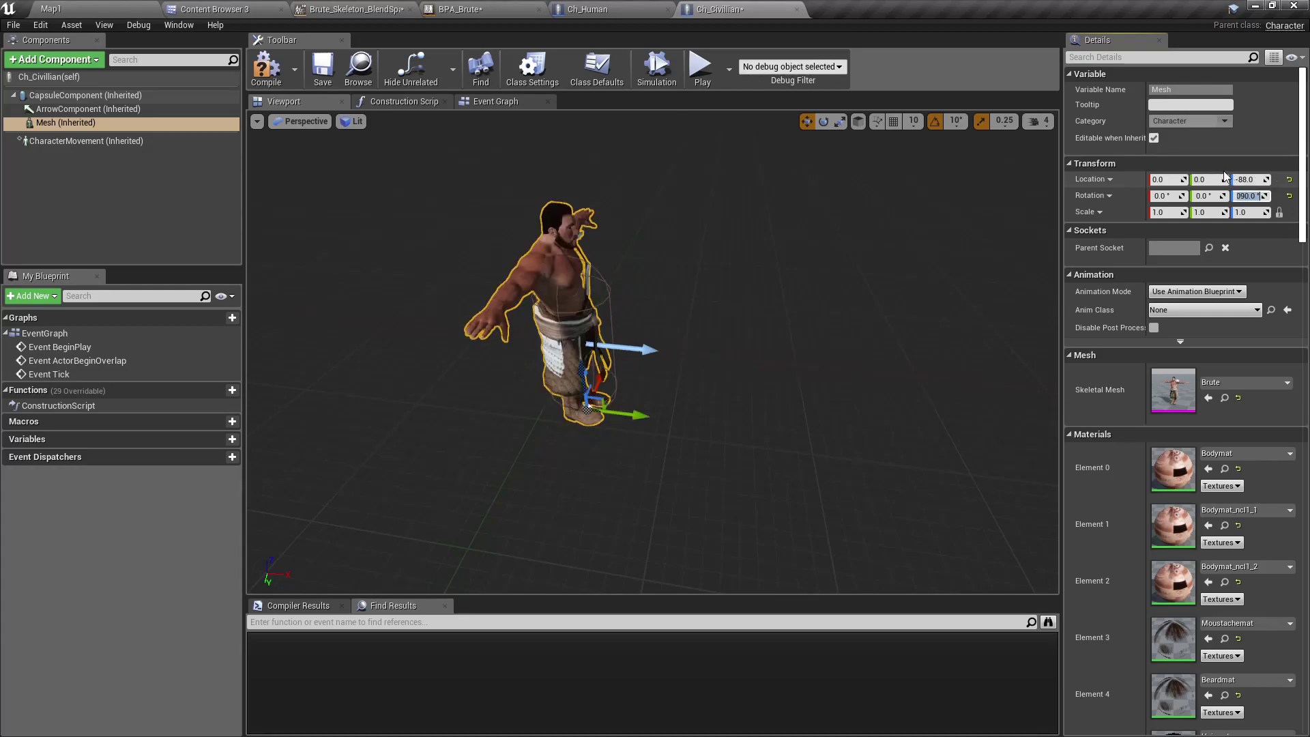
right_click_drag(519, 273, 396, 252)
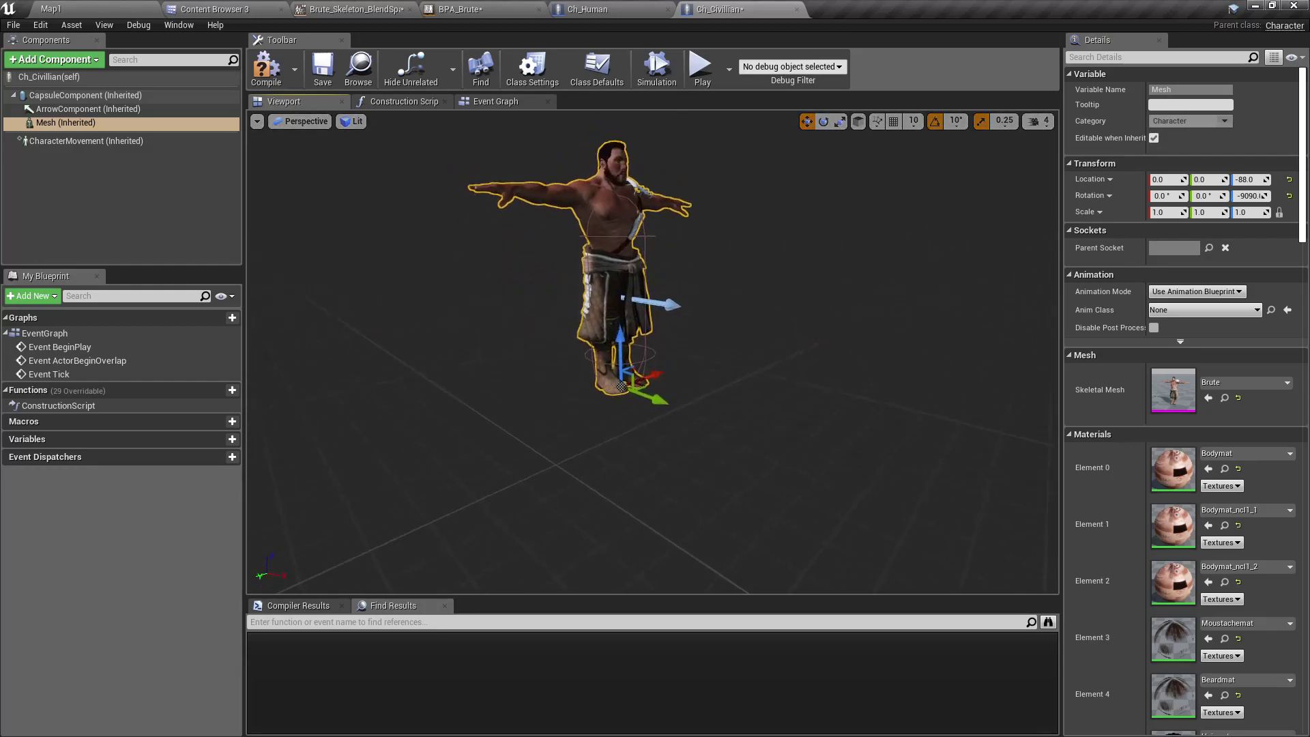
mouse_move(653, 372)
right_mouse_down()
mouse_move(682, 341)
mouse_move(653, 373)
right_mouse_up()
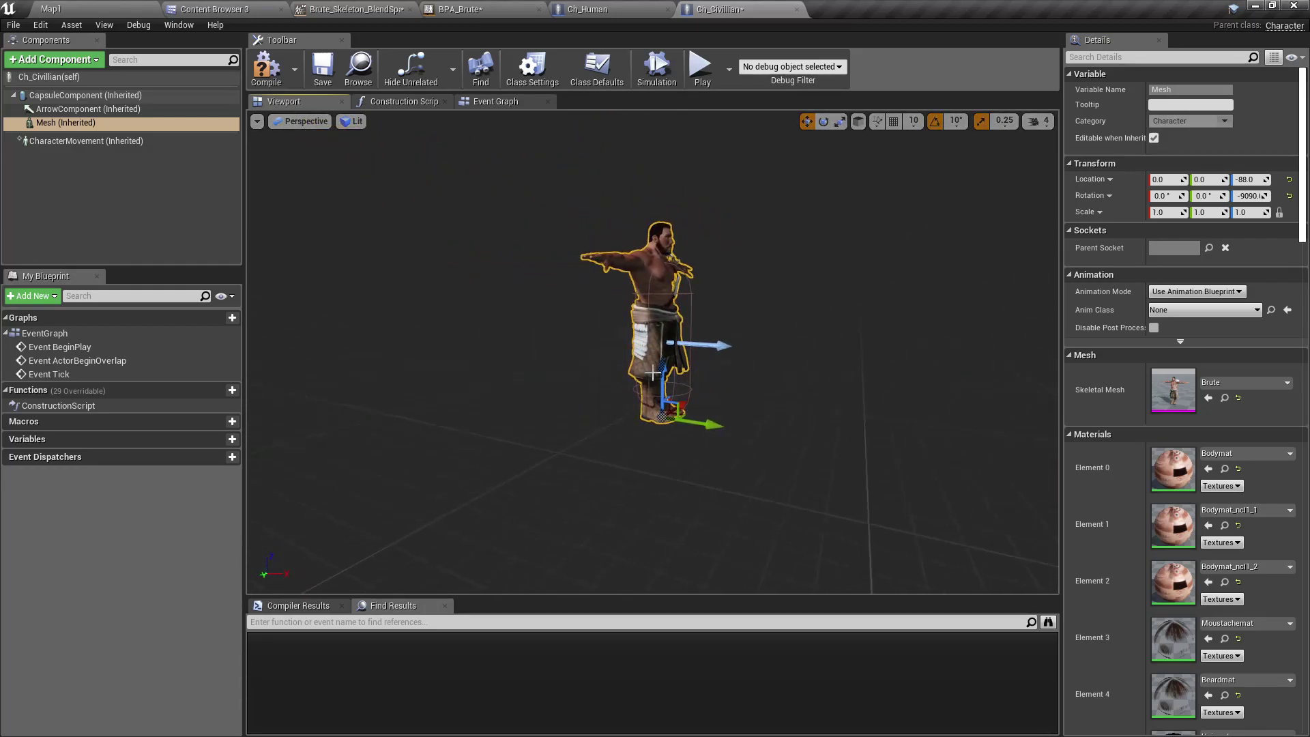
left_click_drag(653, 374, 627, 377)
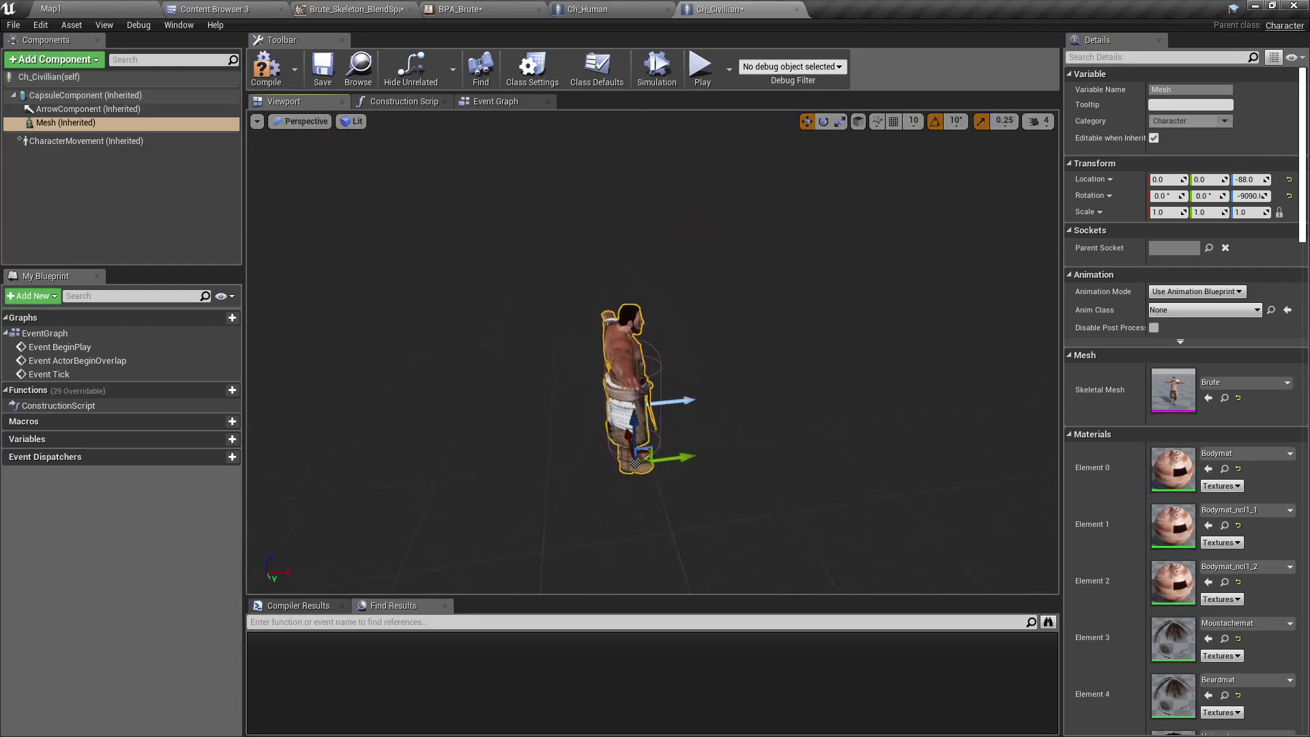
key("w")
right_click_drag(635, 447, 635, 436)
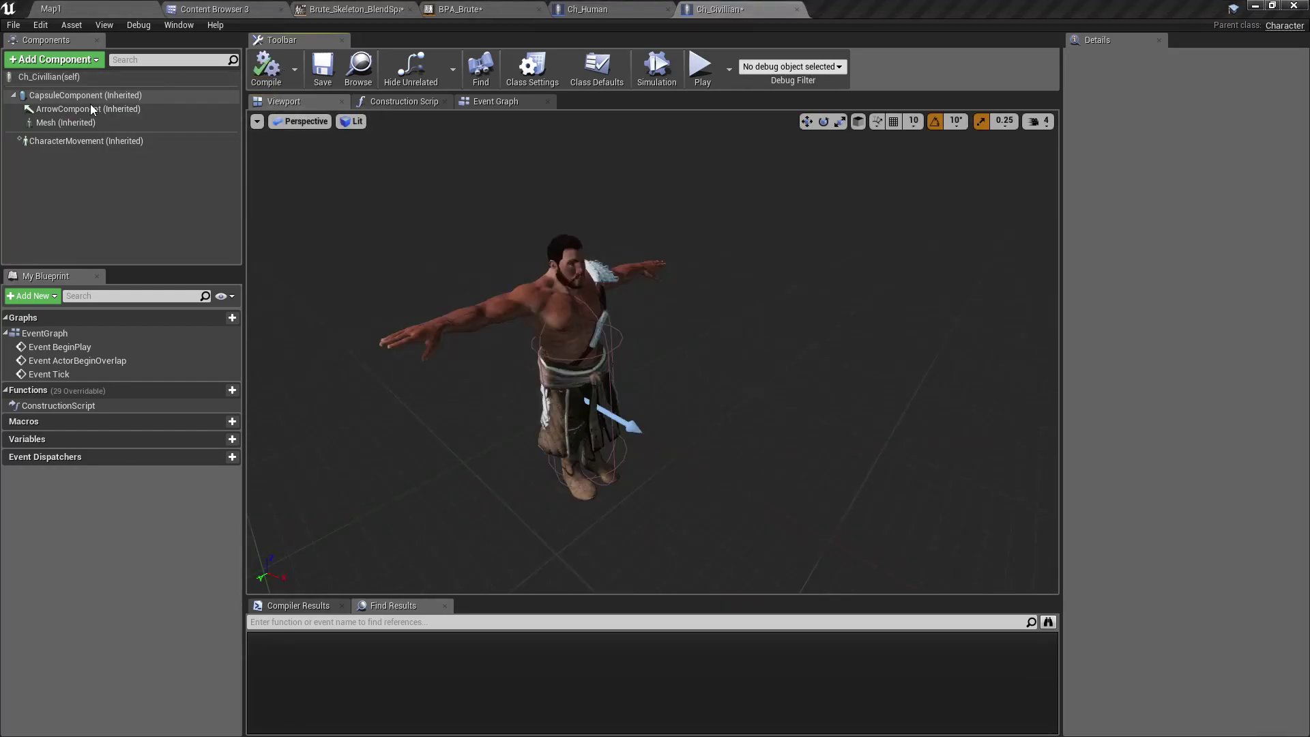
Set the Mesh component's Anim Class to BPA_Brute, check the character's pose beside the arrow, and compile the blueprint.
left_click_drag(89, 113, 88, 122)
left_click(88, 124)
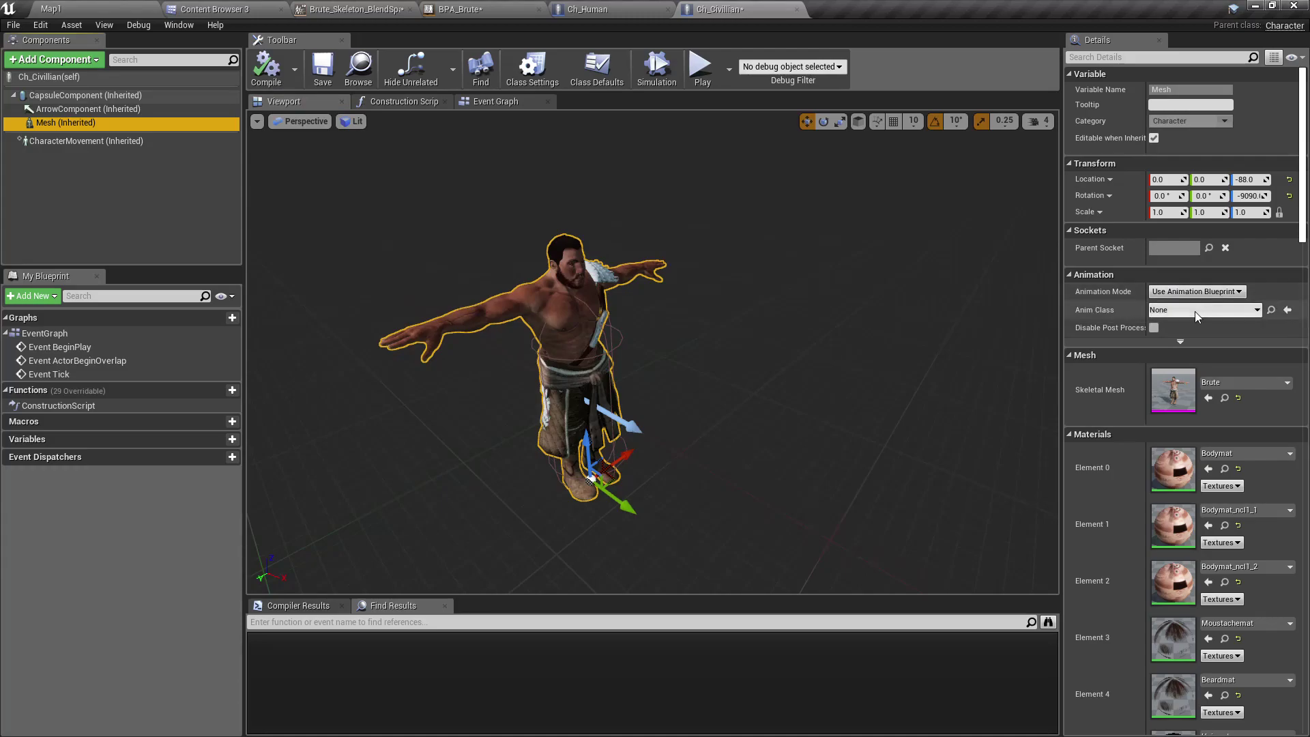
left_click(1193, 311)
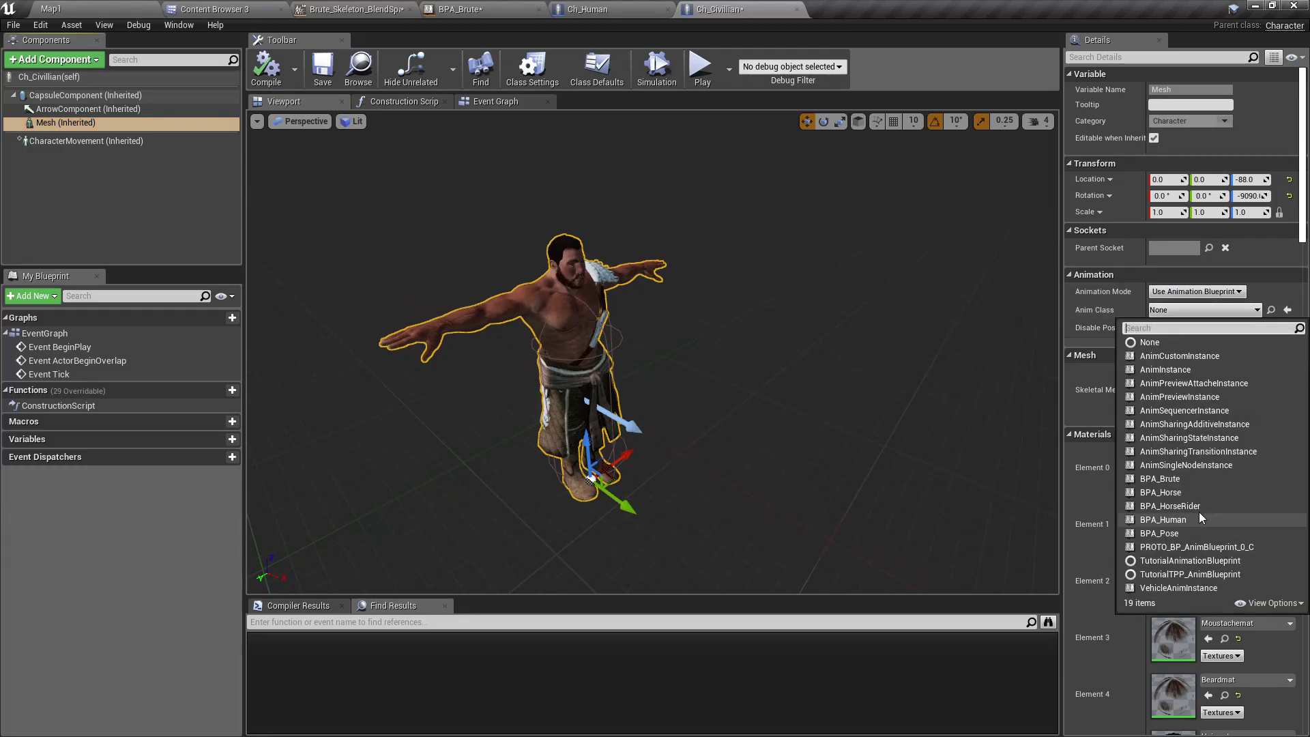
left_click(1179, 478)
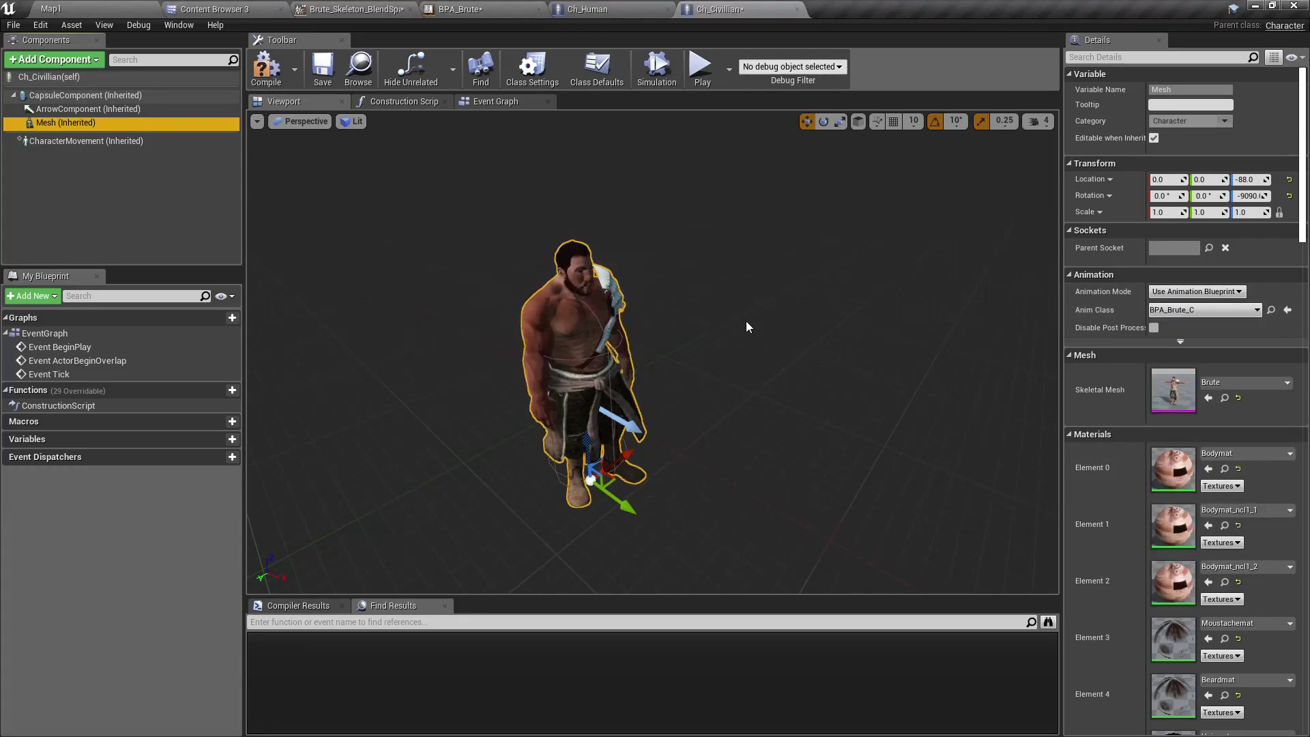
right_click_drag(746, 327, 394, 214)
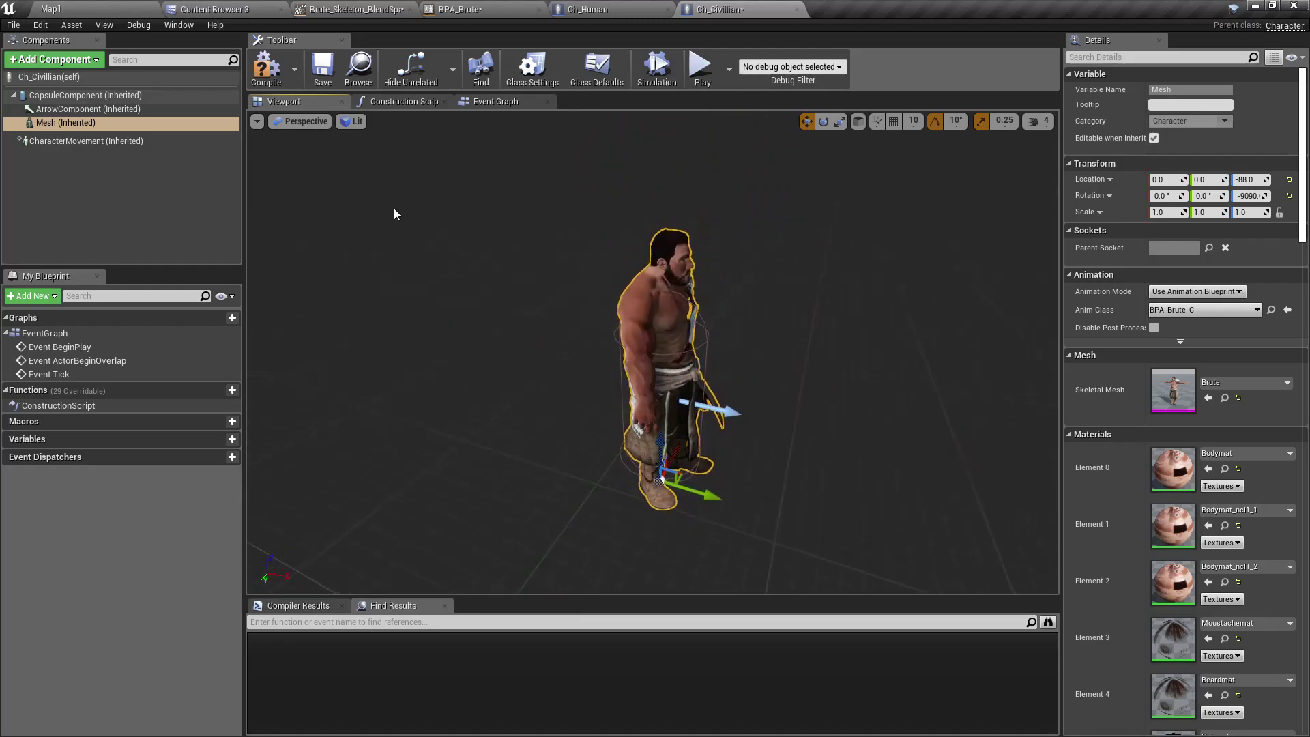
left_click(266, 68)
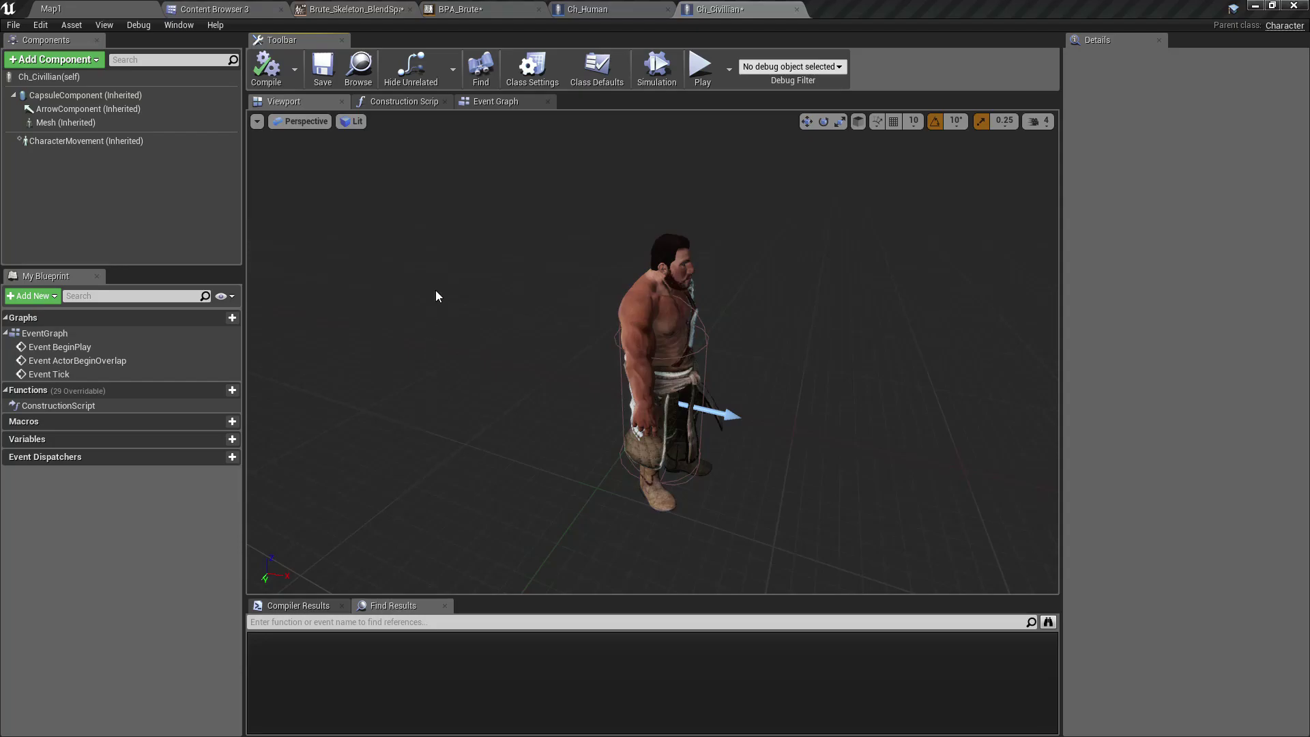
left_click(500, 100)
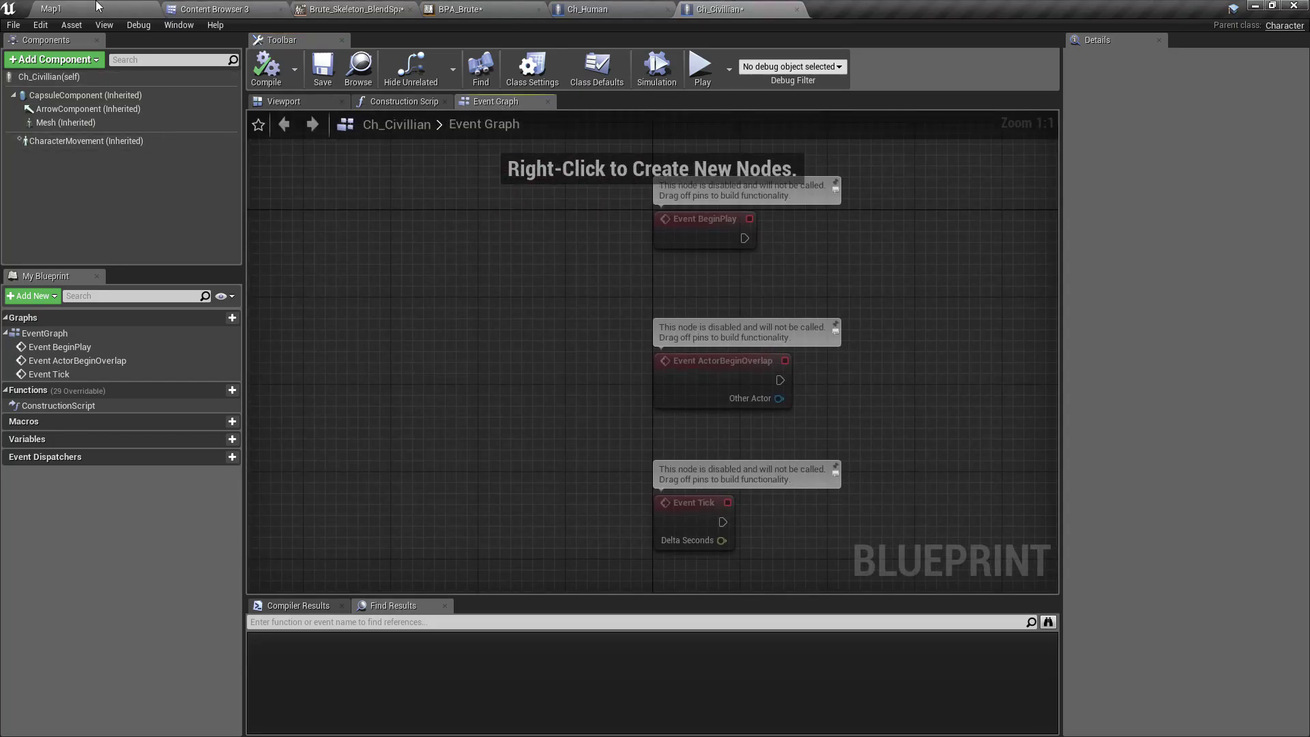
left_click(645, 9)
left_click(733, 9)
left_click(286, 101)
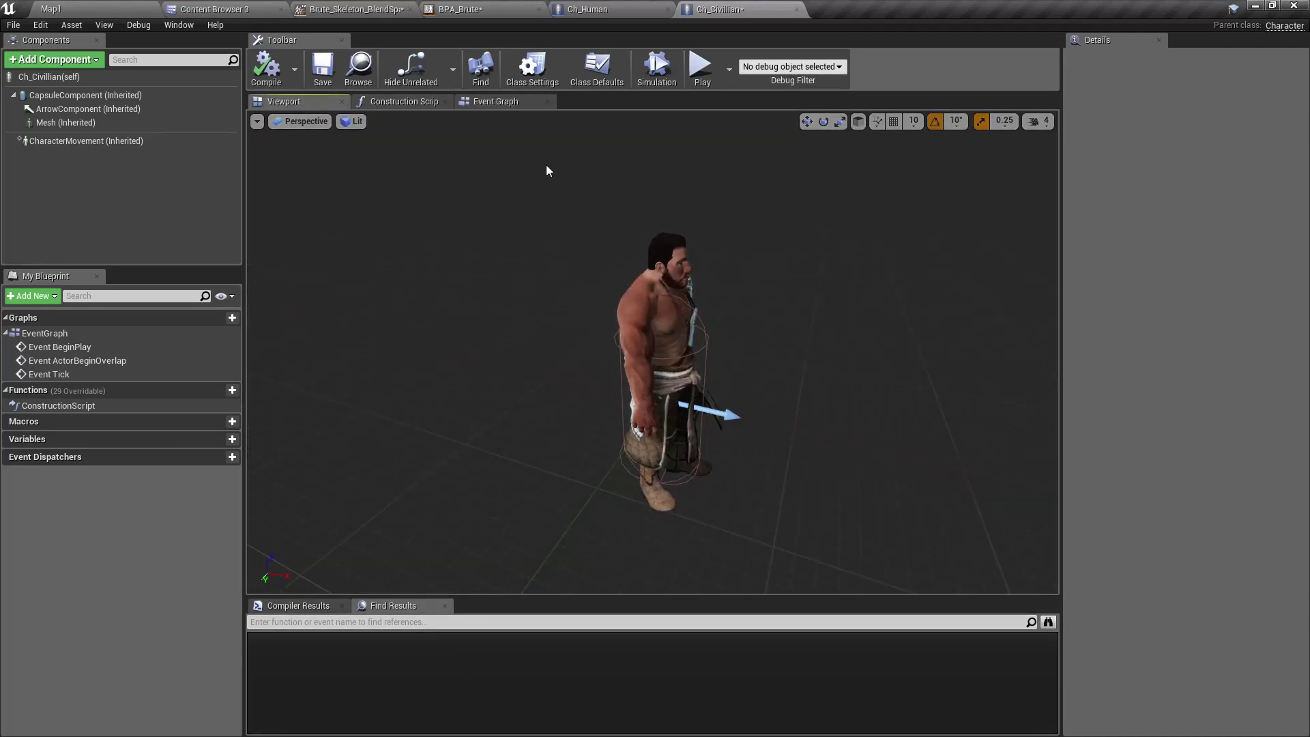
Add an Add Movement Input node driven by Event Tick in Ch_Civillian's Event Graph and move it away from the event.
left_click(532, 101)
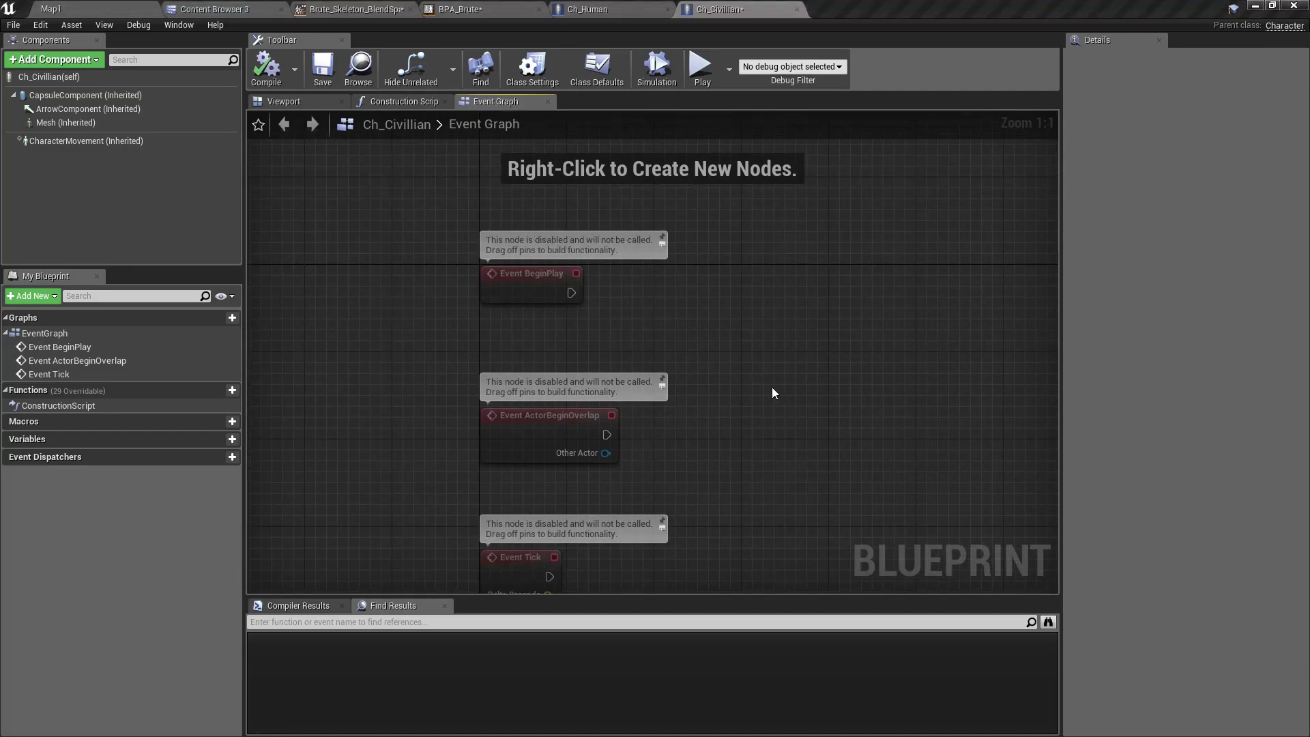
left_click_drag(515, 413, 621, 413)
type("add")
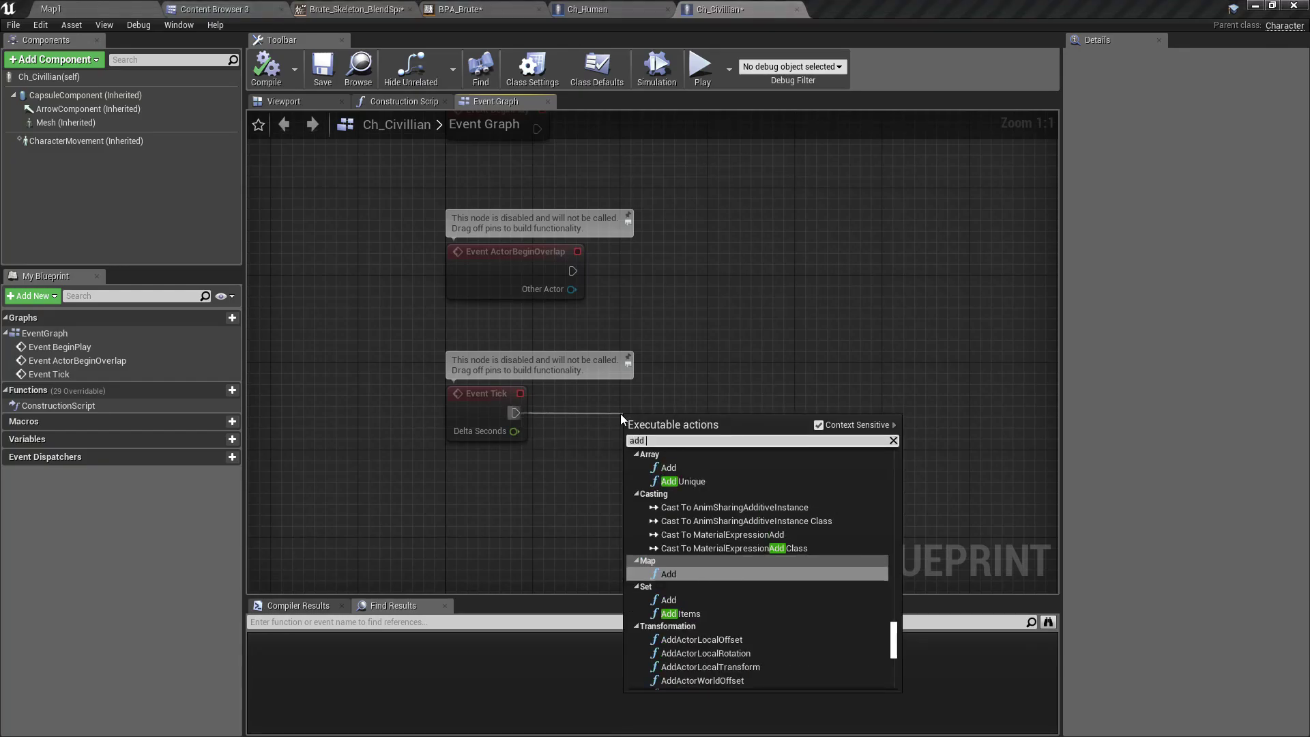
type(" movement")
key("Return")
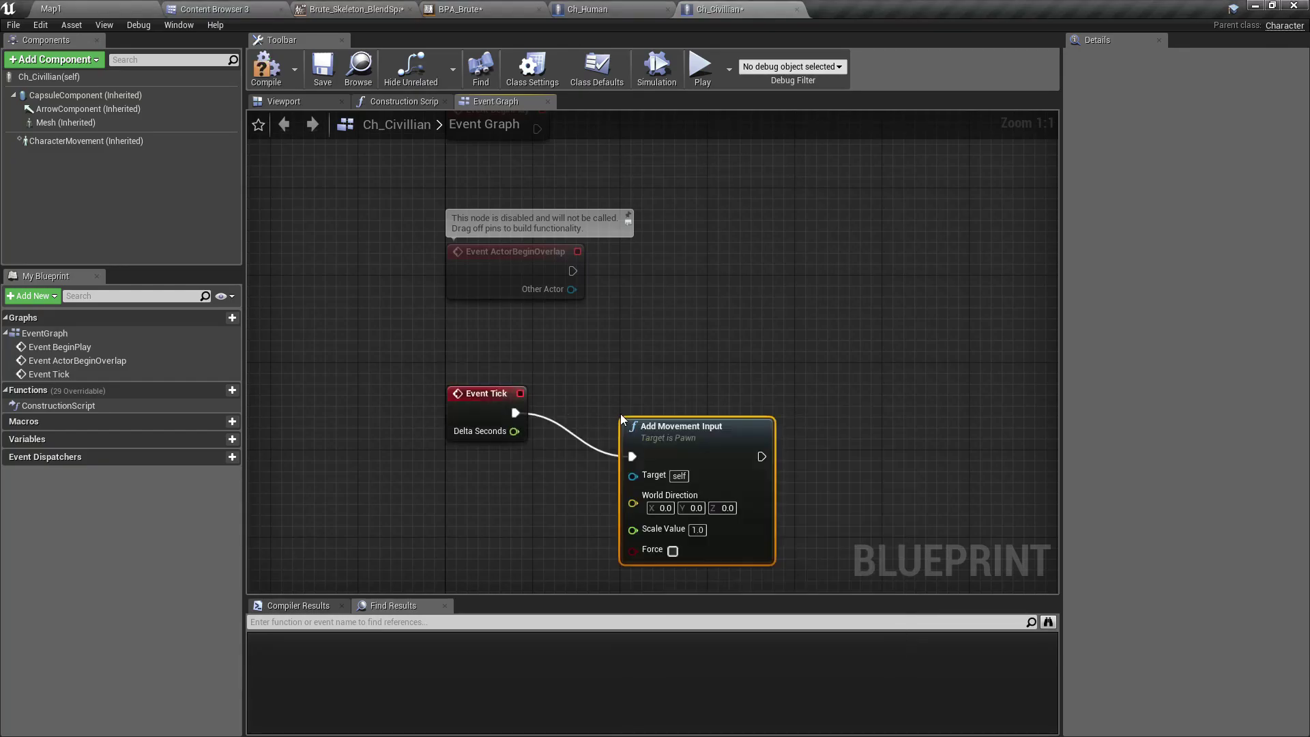
left_click_drag(695, 460, 838, 429)
Add a Get Actor Forward Vector node, feed its return value into Add Movement Input's World Direction, and space the nodes out.
right_click(591, 486)
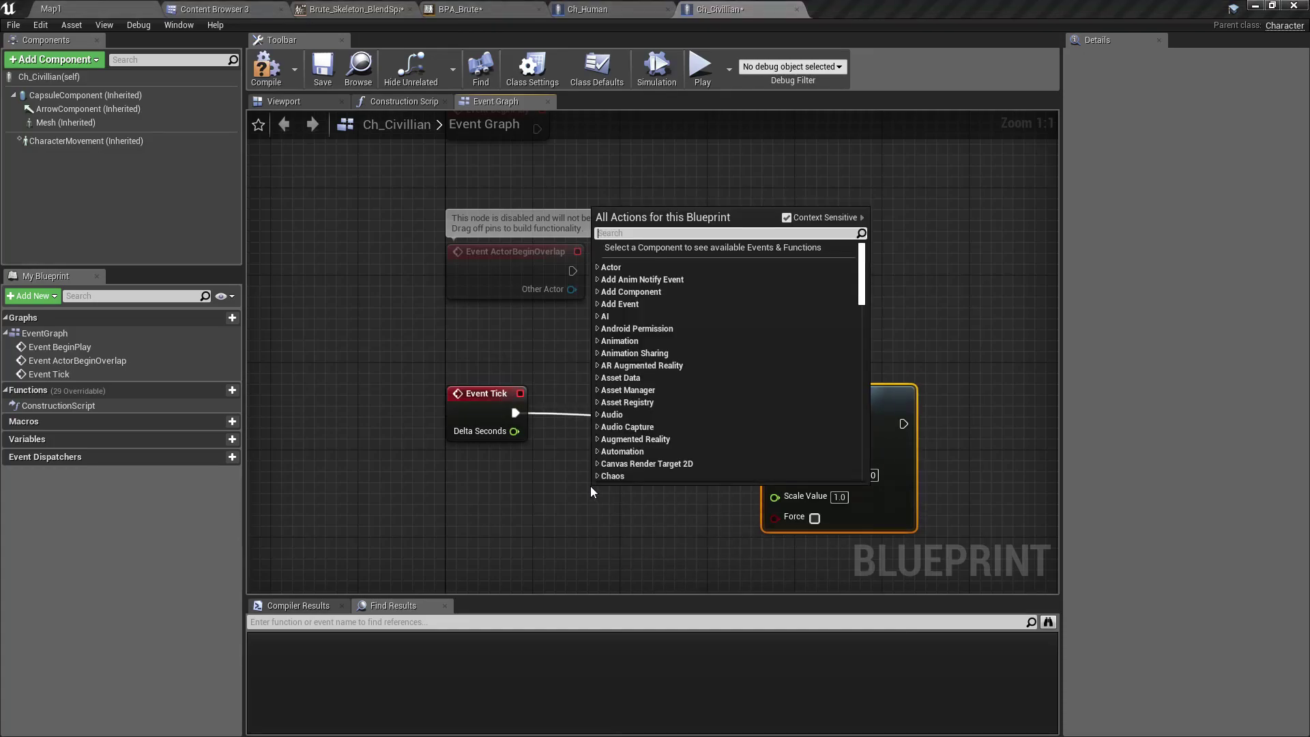
type("get actor forw")
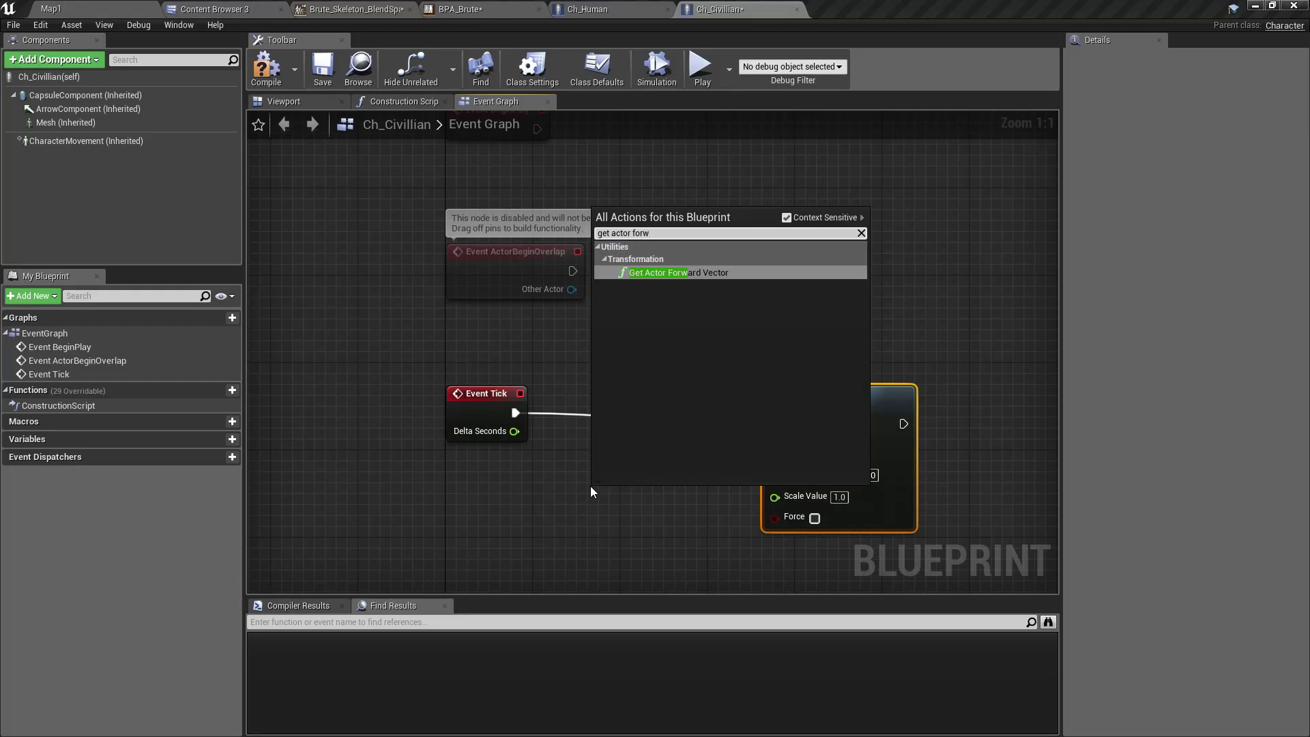
key("Return")
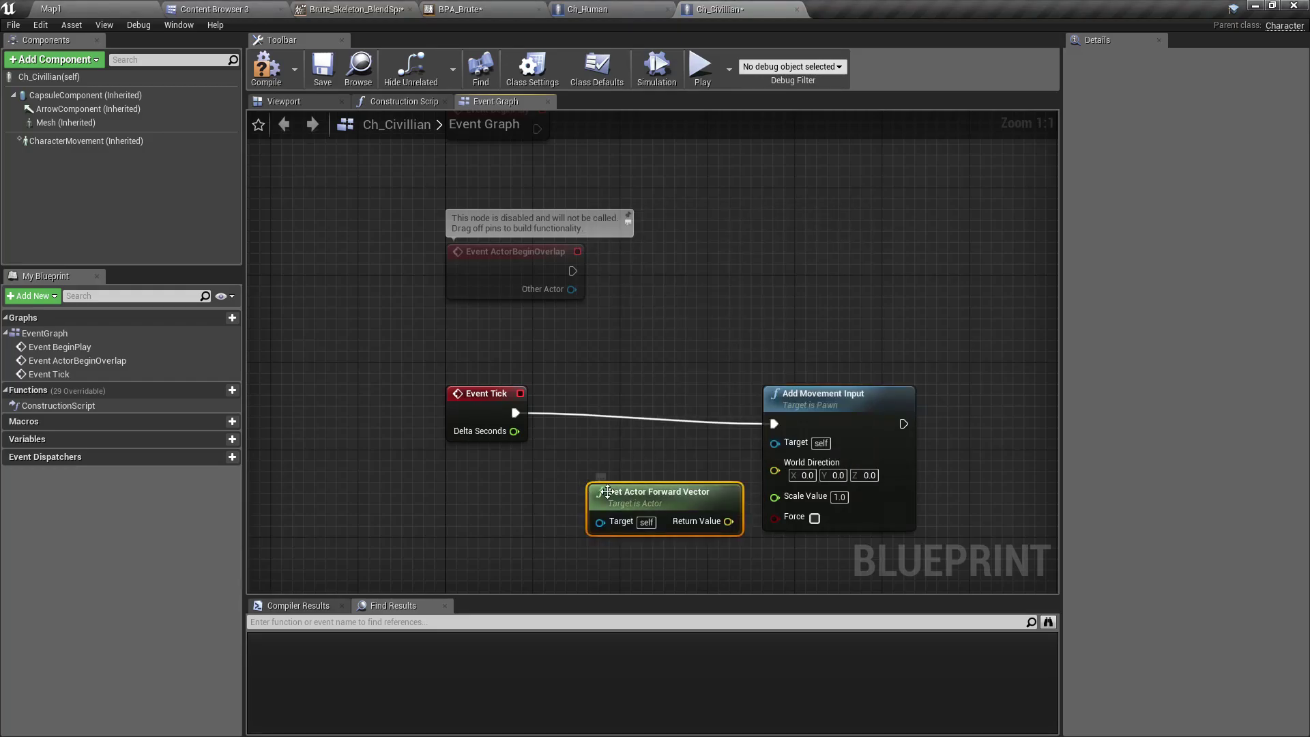
left_click_drag(678, 504, 775, 471)
right_click_drag(687, 546, 588, 529)
left_click_drag(745, 405, 843, 435)
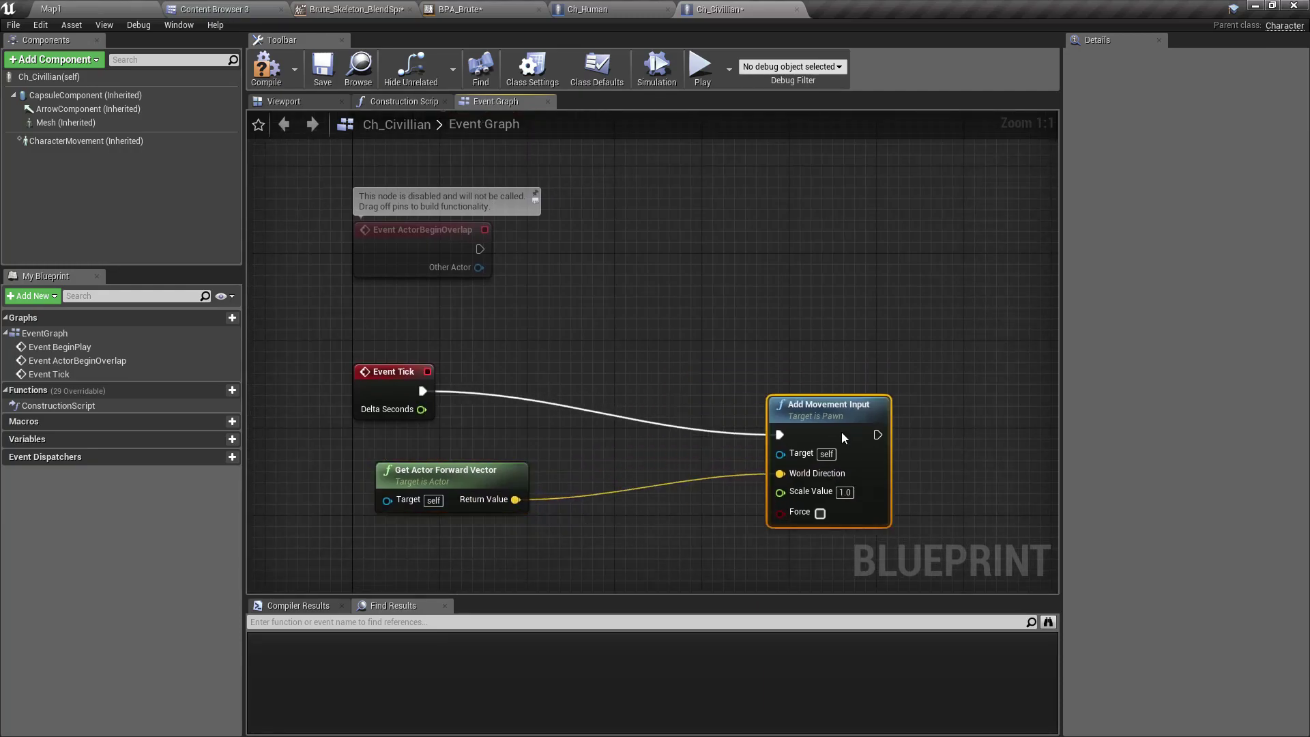
Promote Add Movement Input's Scale Value to a float variable named input and place its node below the World Direction wire.
right_click(784, 492)
left_click(816, 510)
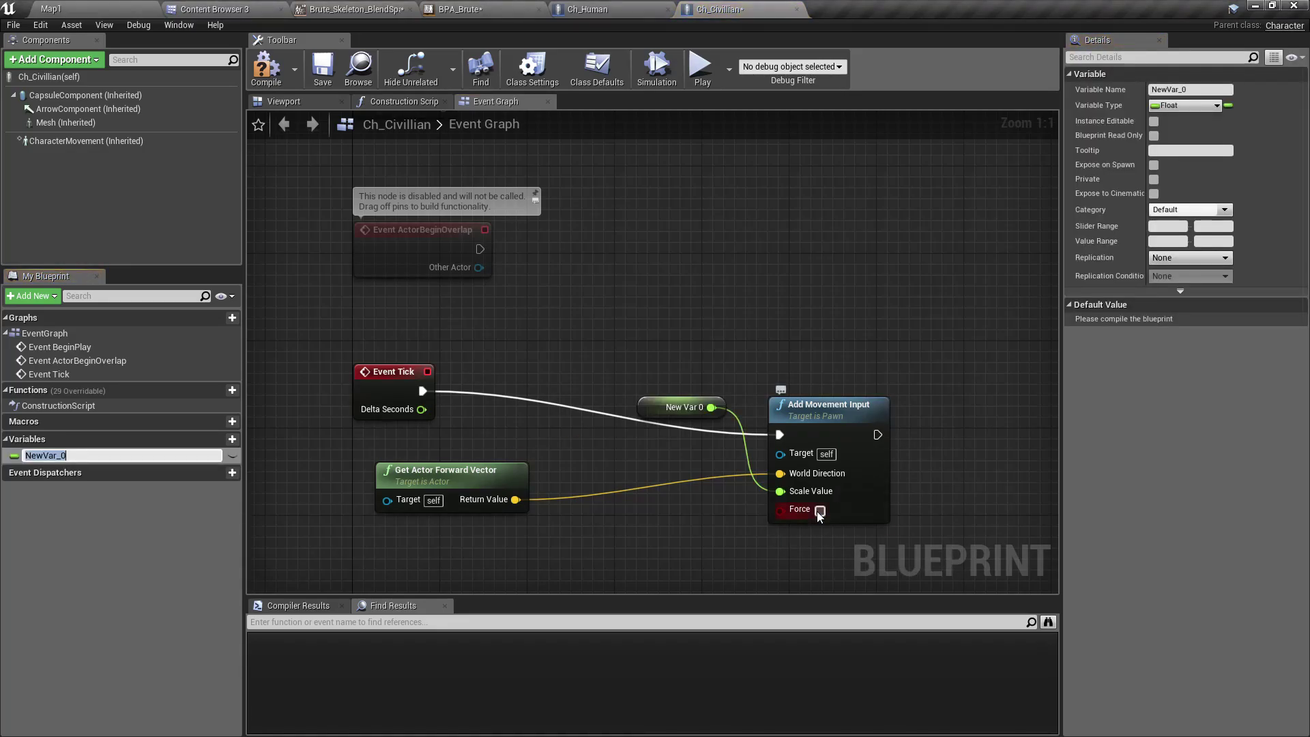
key("BackSpace")
type("input")
key("Return")
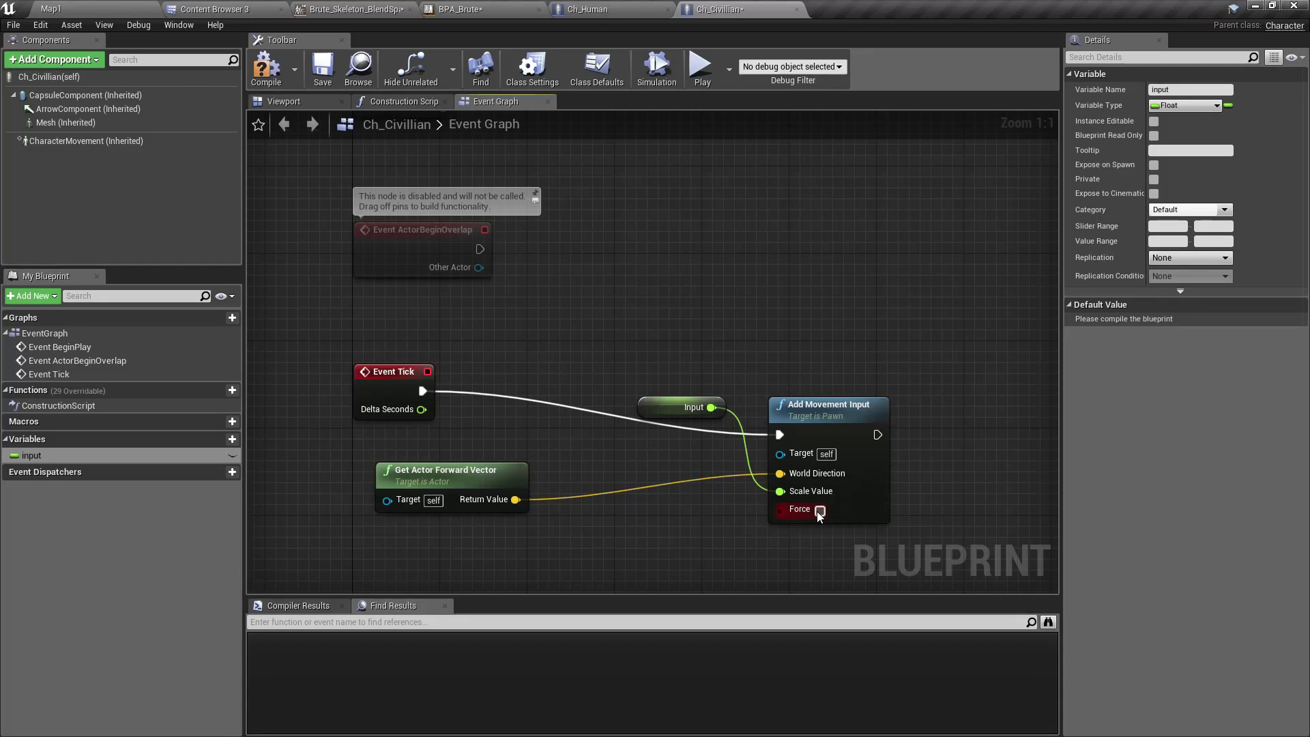
left_click_drag(651, 399, 667, 527)
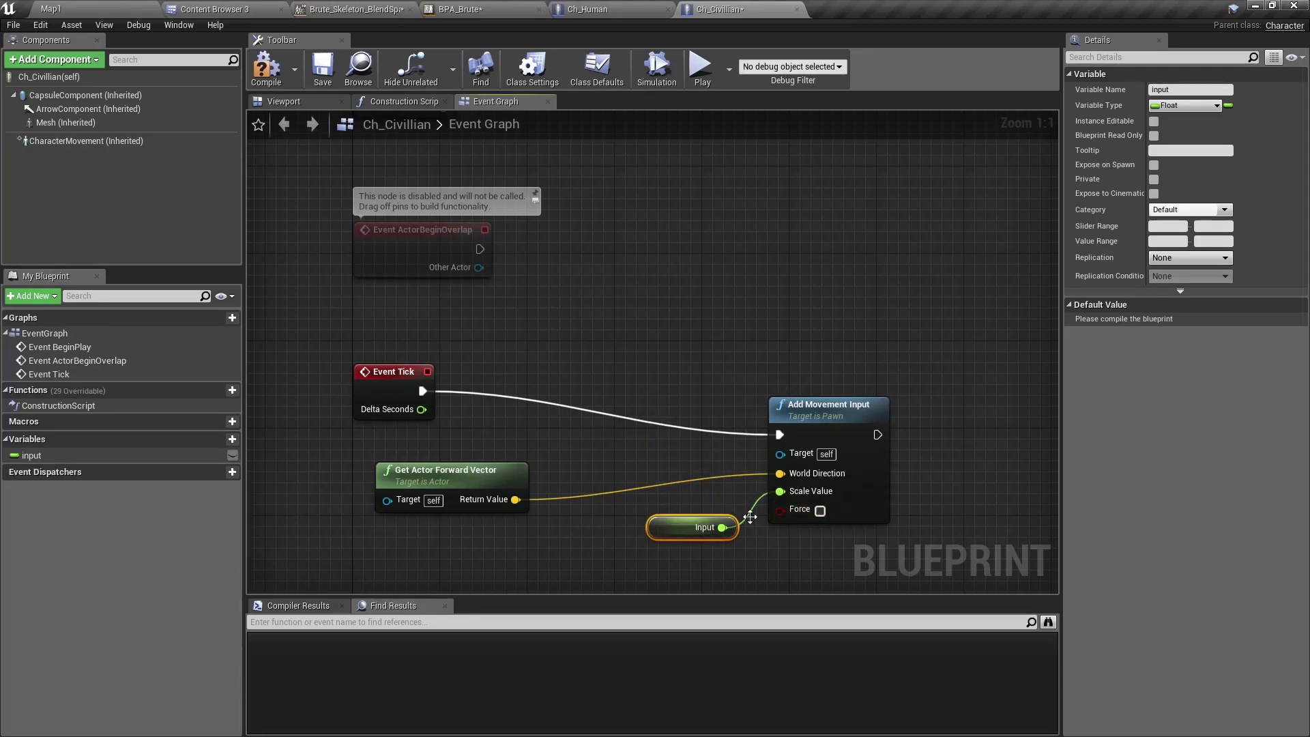
right_click_drag(749, 517, 685, 518)
right_click_drag(502, 307, 537, 297)
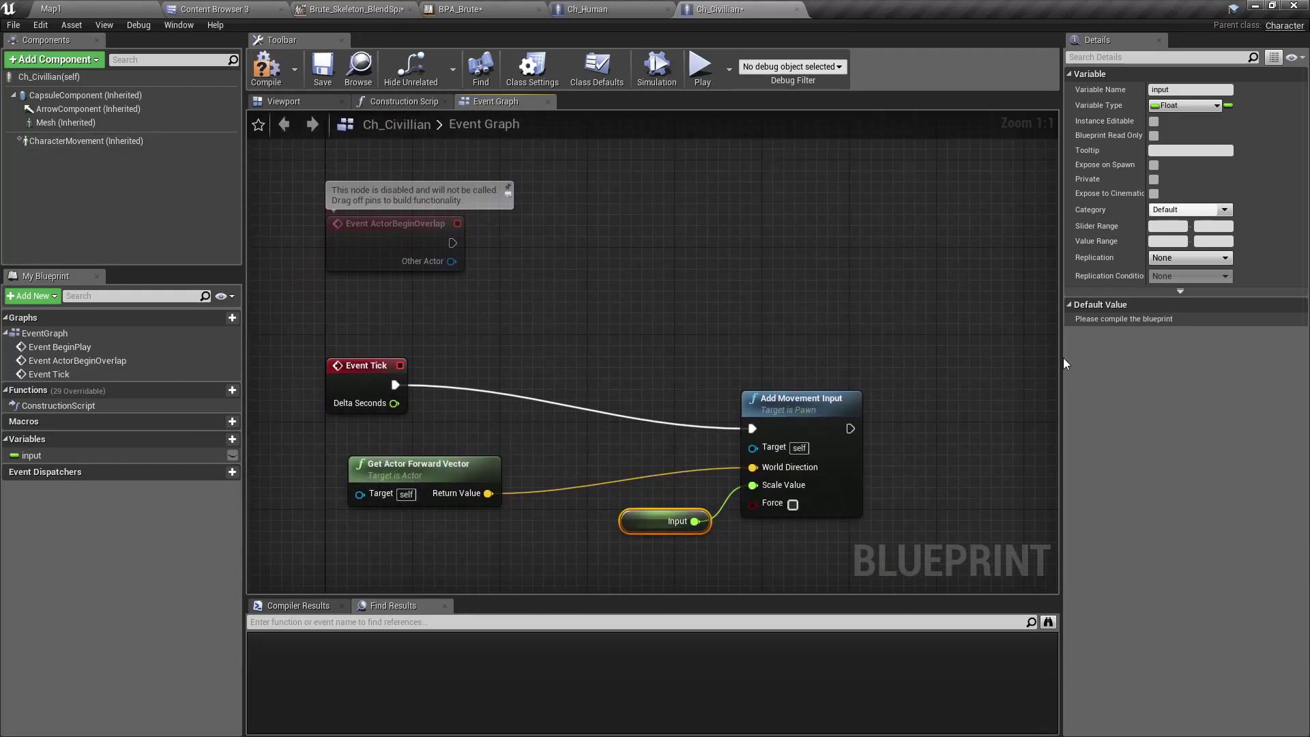
Add a Set node for the input variable driven by Event BeginPlay and move it farther from the event.
right_click_drag(679, 305, 682, 525)
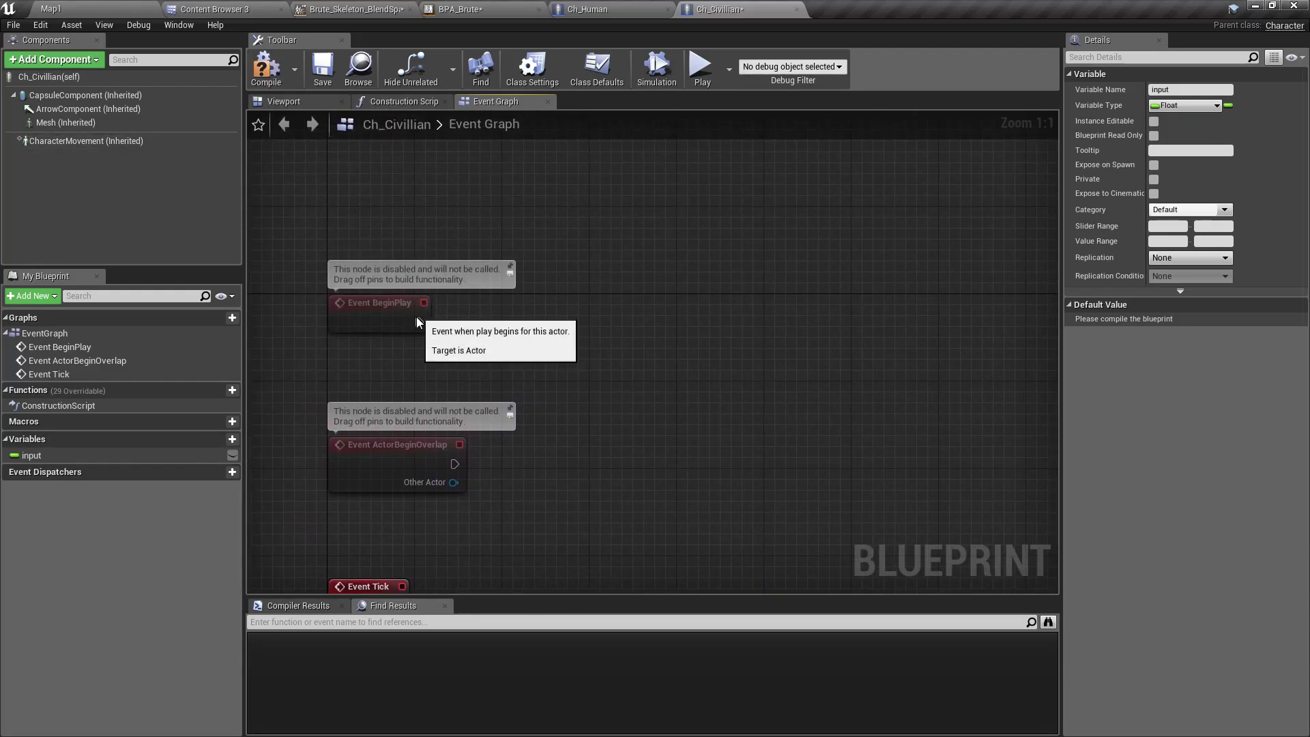
left_click_drag(419, 322, 587, 324)
type("s")
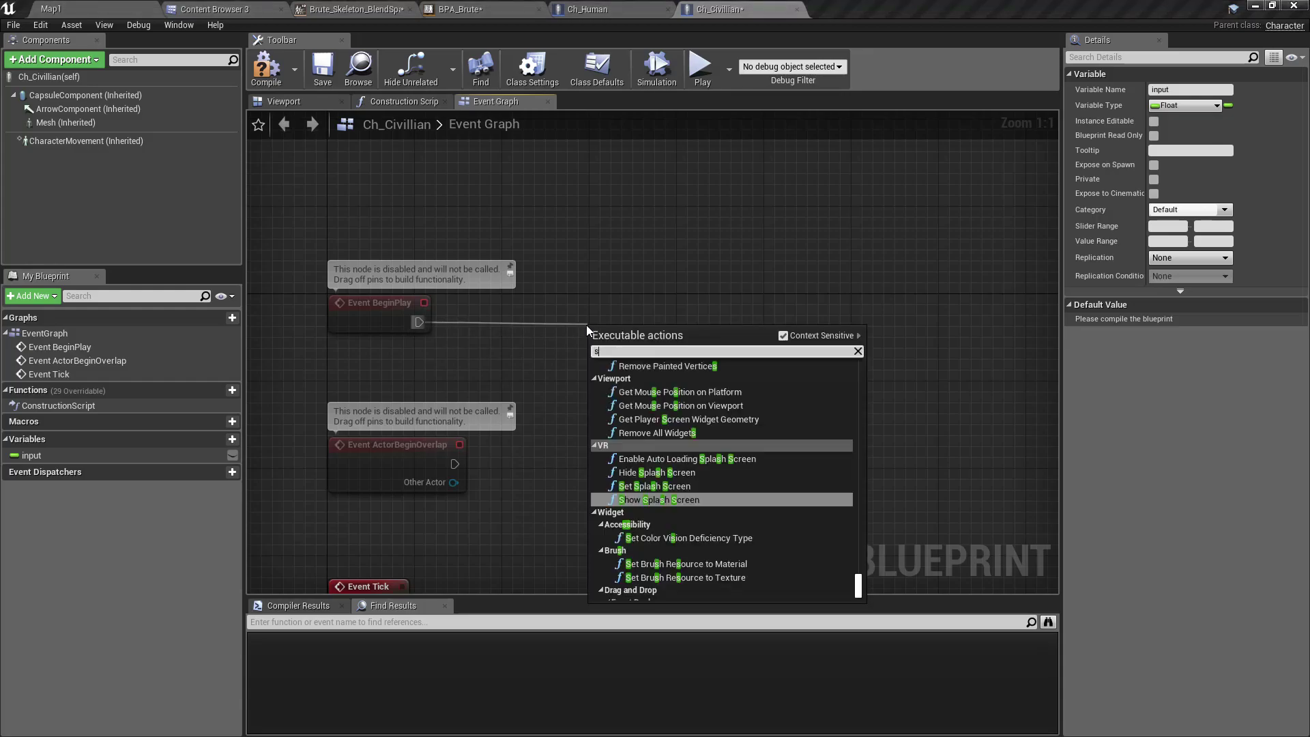
type("et input")
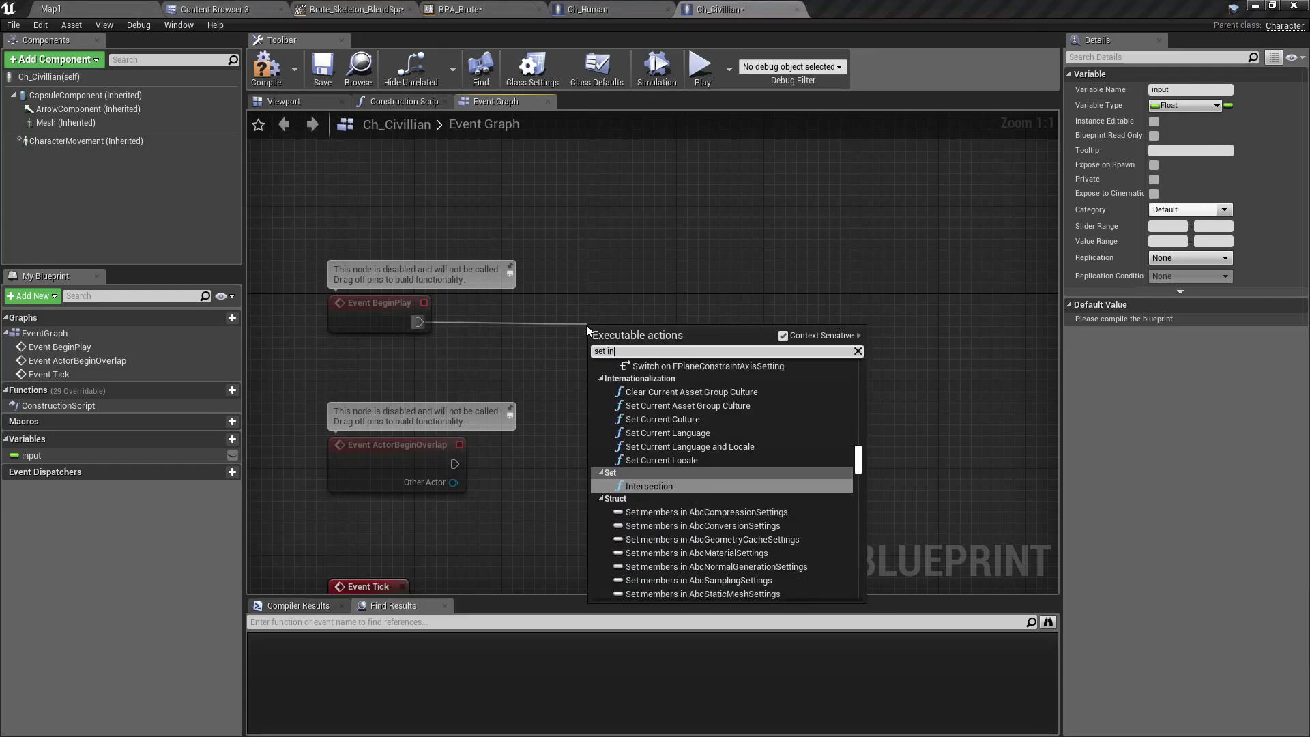
key("Return")
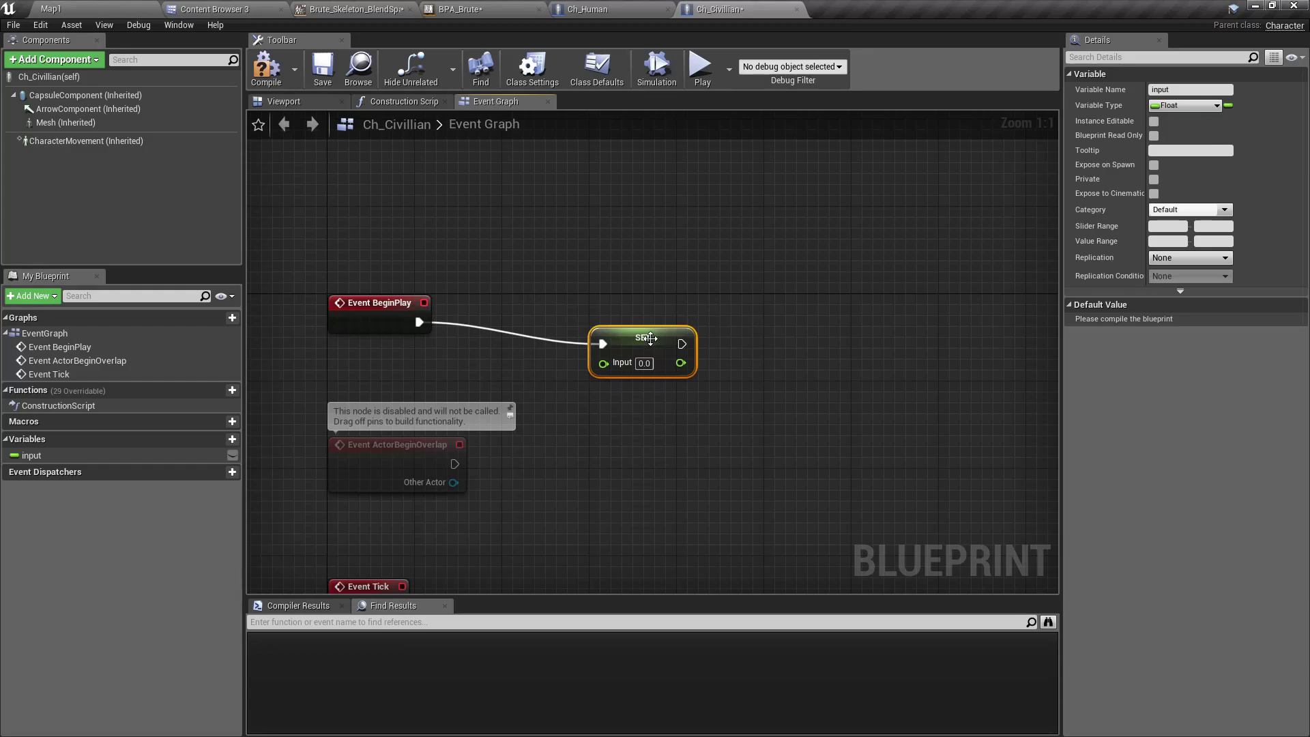
left_click_drag(650, 338, 693, 380)
type("sele")
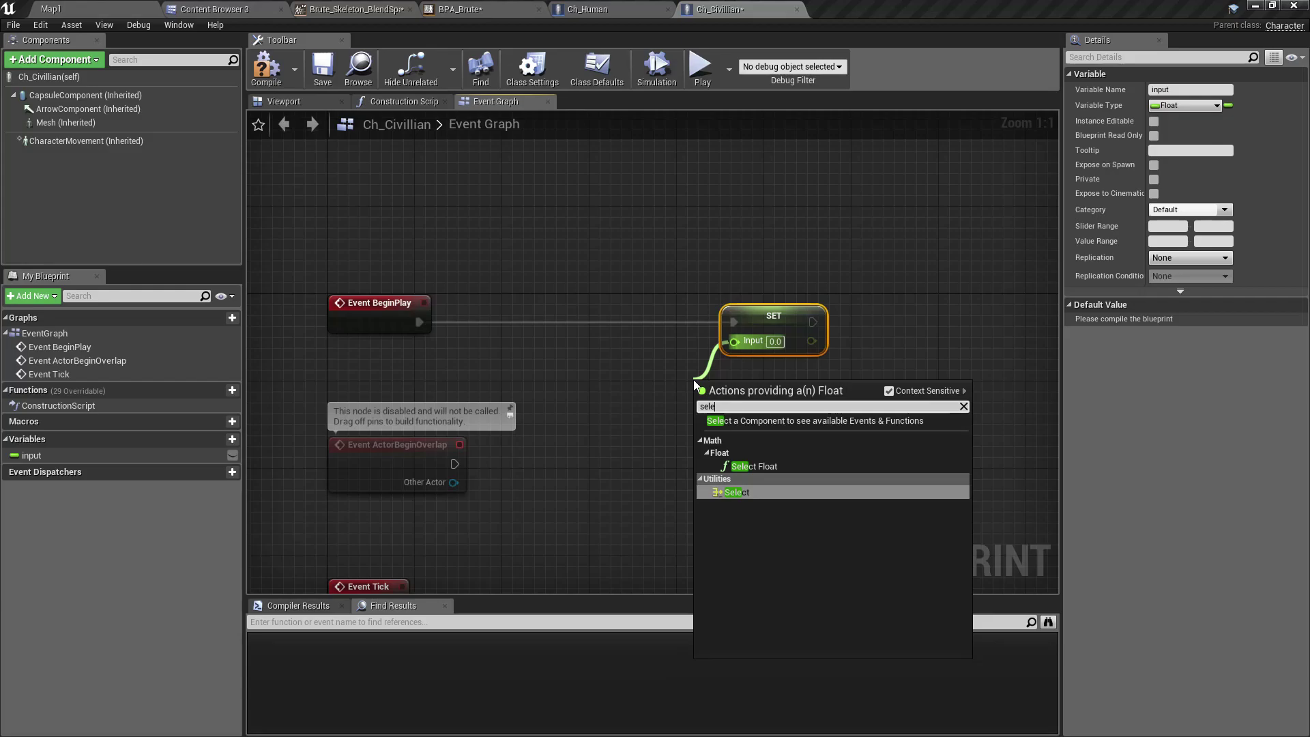
key("Up")
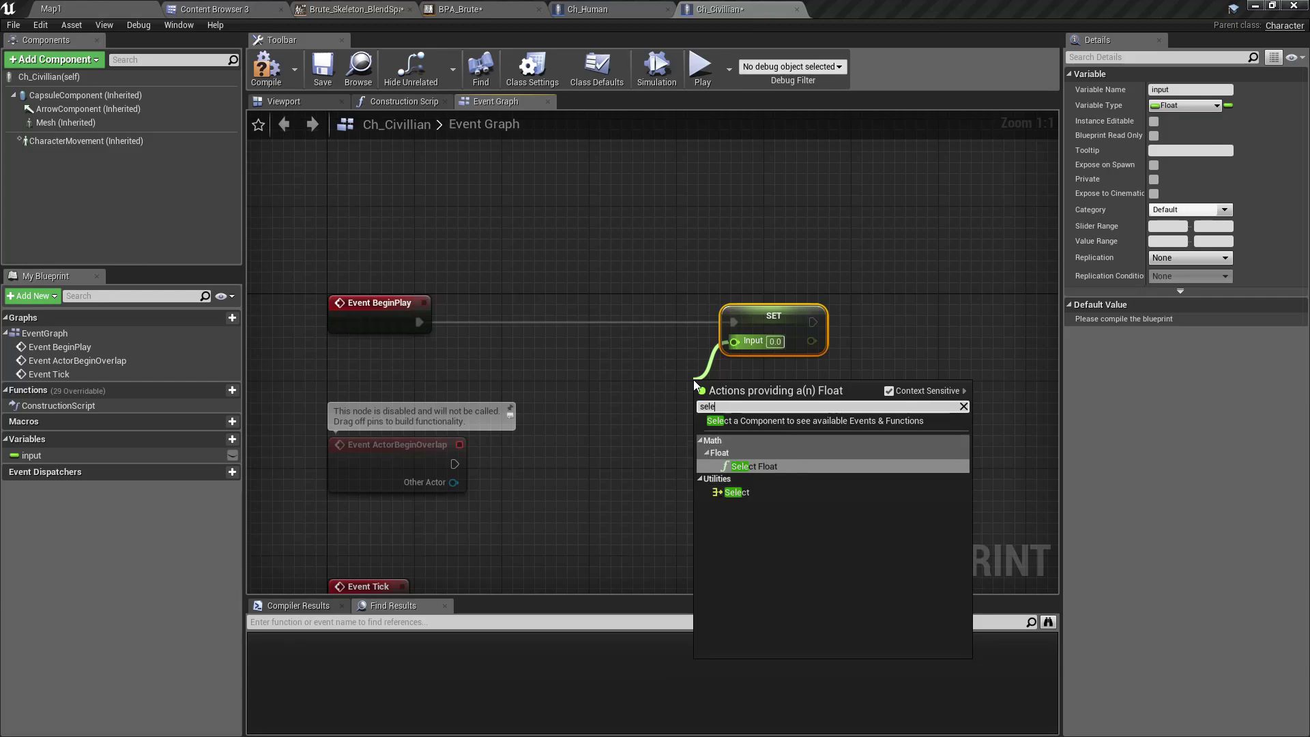
left_click(651, 350)
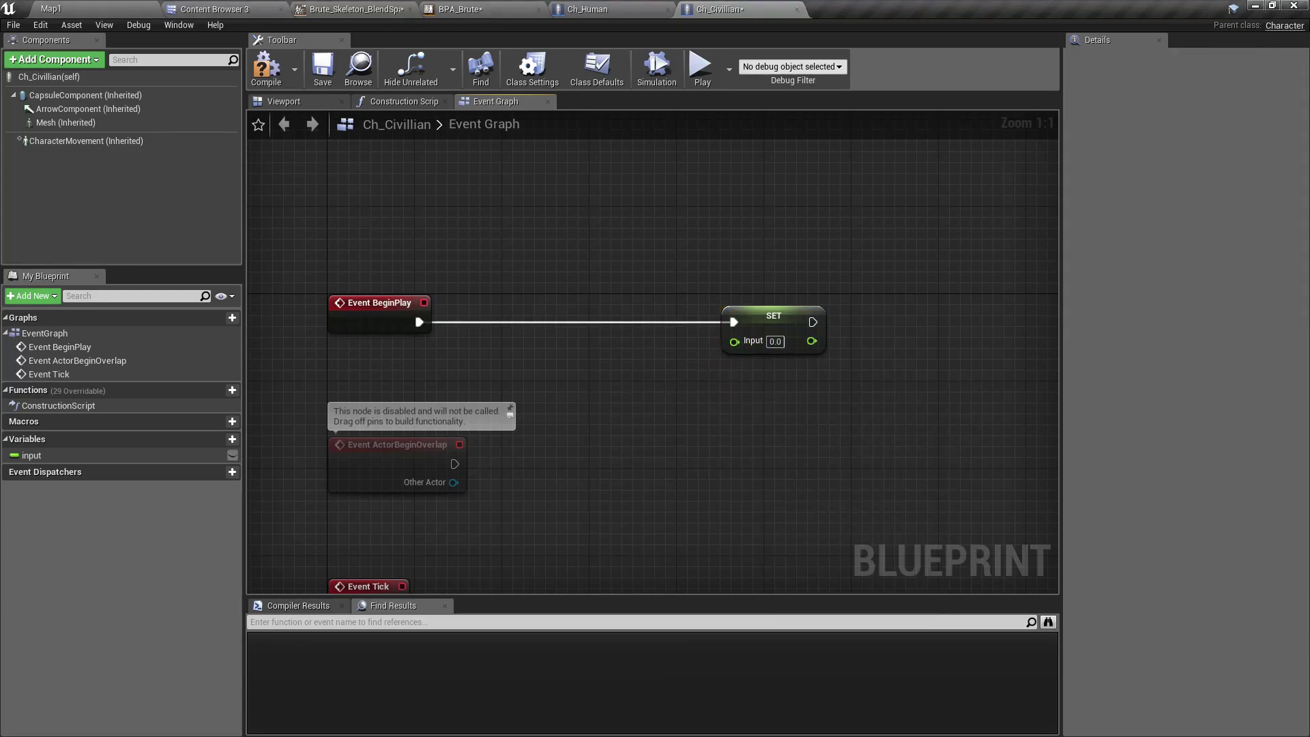
Set the Set node's input value to 1.0 and insert an aligned Flip Flop node between Event BeginPlay and it.
left_click(775, 342)
type("1.0")
right_click_drag(794, 405, 770, 389)
left_click_drag(394, 305, 500, 309)
type("flip flop")
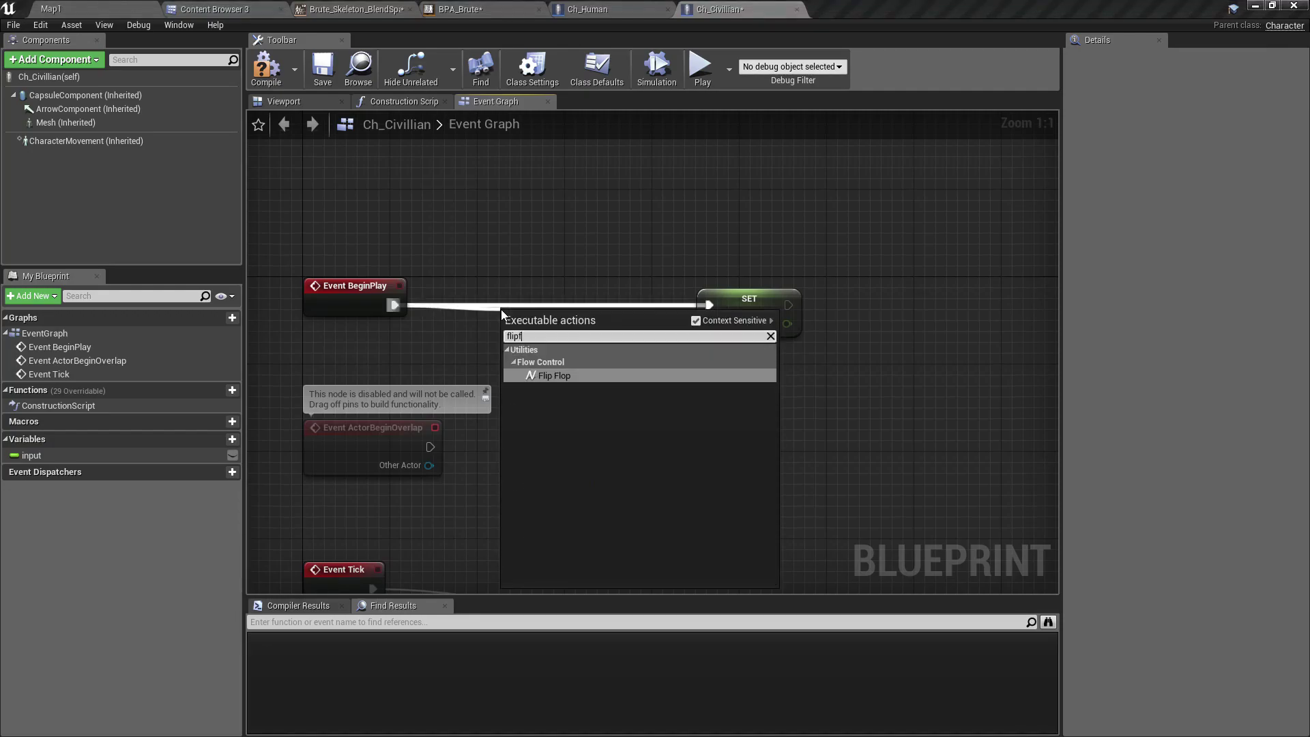
key("Return")
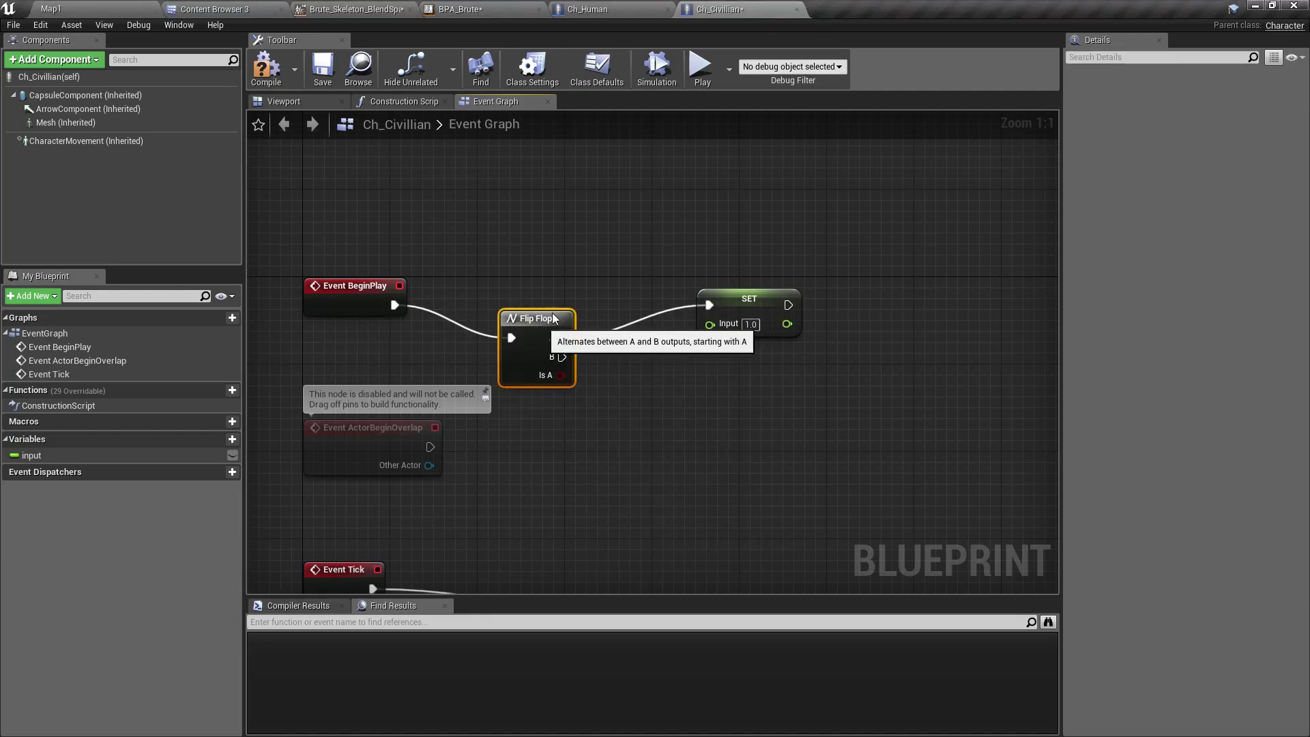
left_click_drag(544, 328, 576, 296)
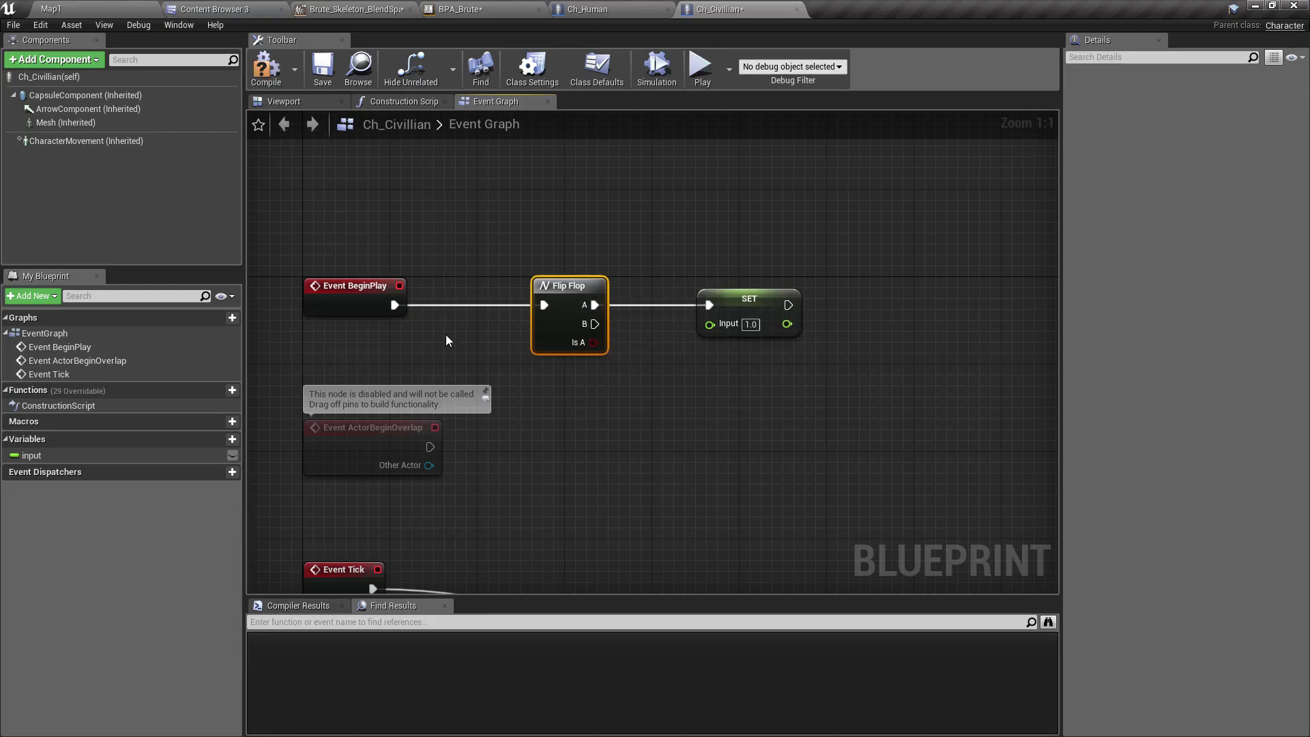
Duplicate the Set input node below the original, drive it from Flip Flop's B output, and set its value to 0.0.
right_click_drag(632, 490, 637, 497)
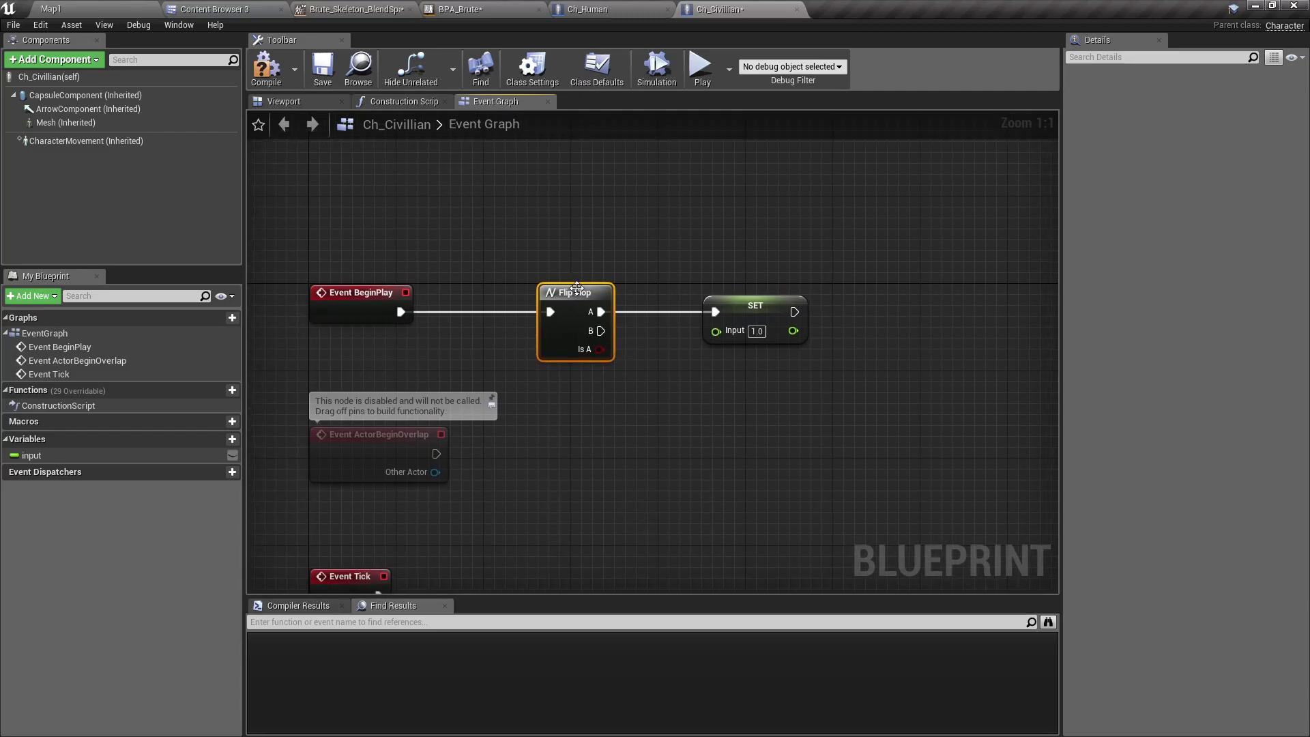
right_click_drag(641, 352, 611, 356)
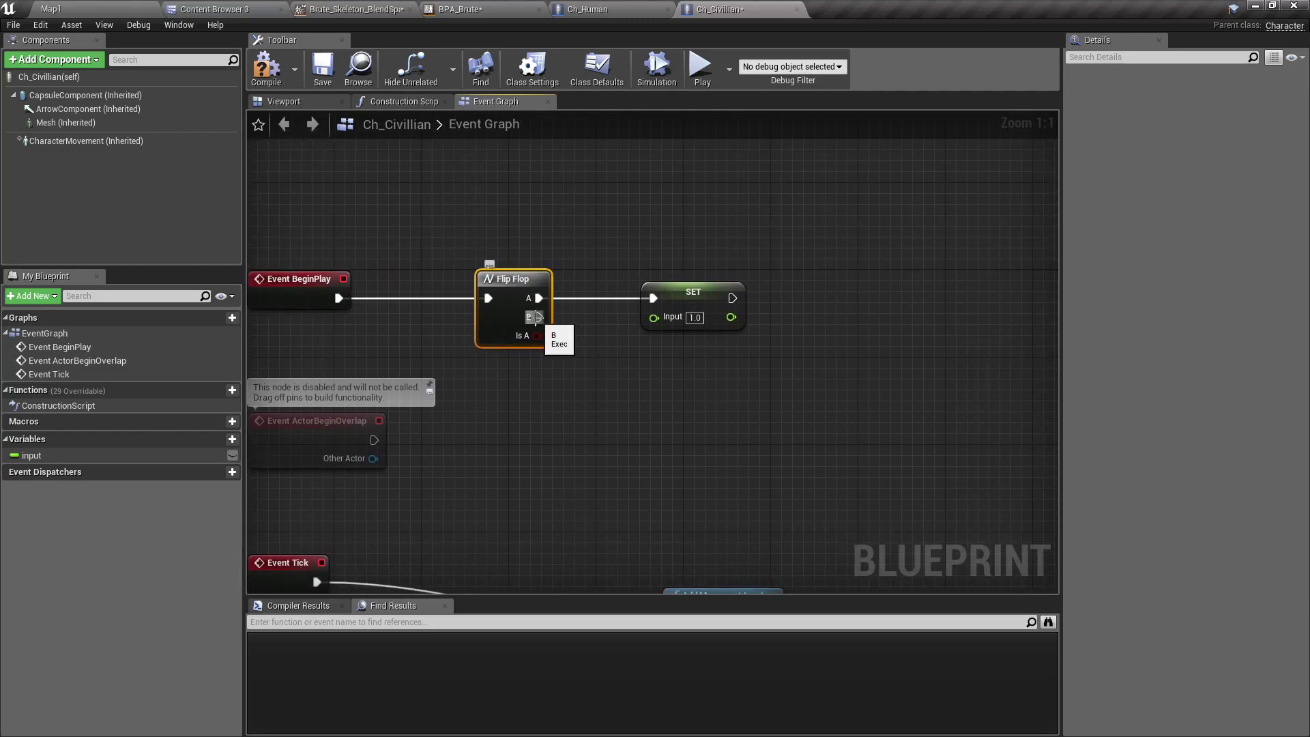
left_click(700, 298)
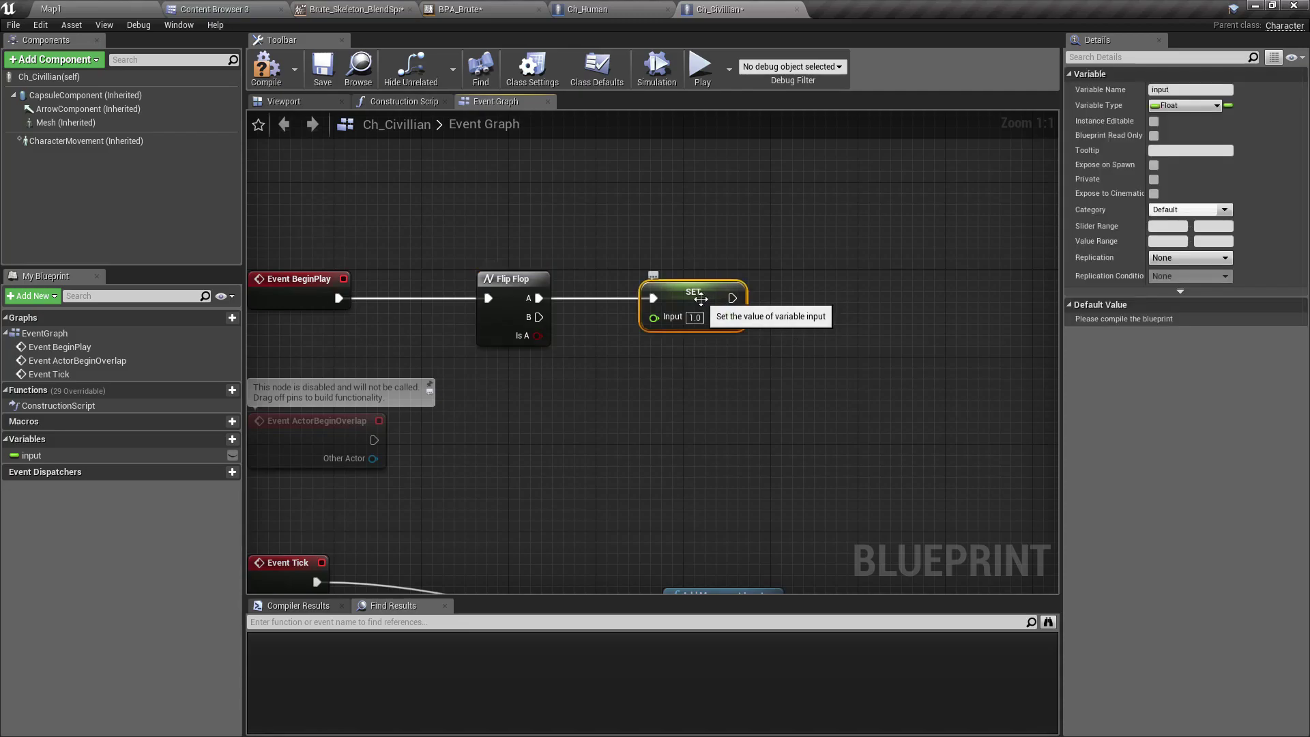
key("ctrl+v")
left_click_drag(774, 327, 697, 382)
left_click_drag(539, 317, 631, 371)
left_click(695, 394)
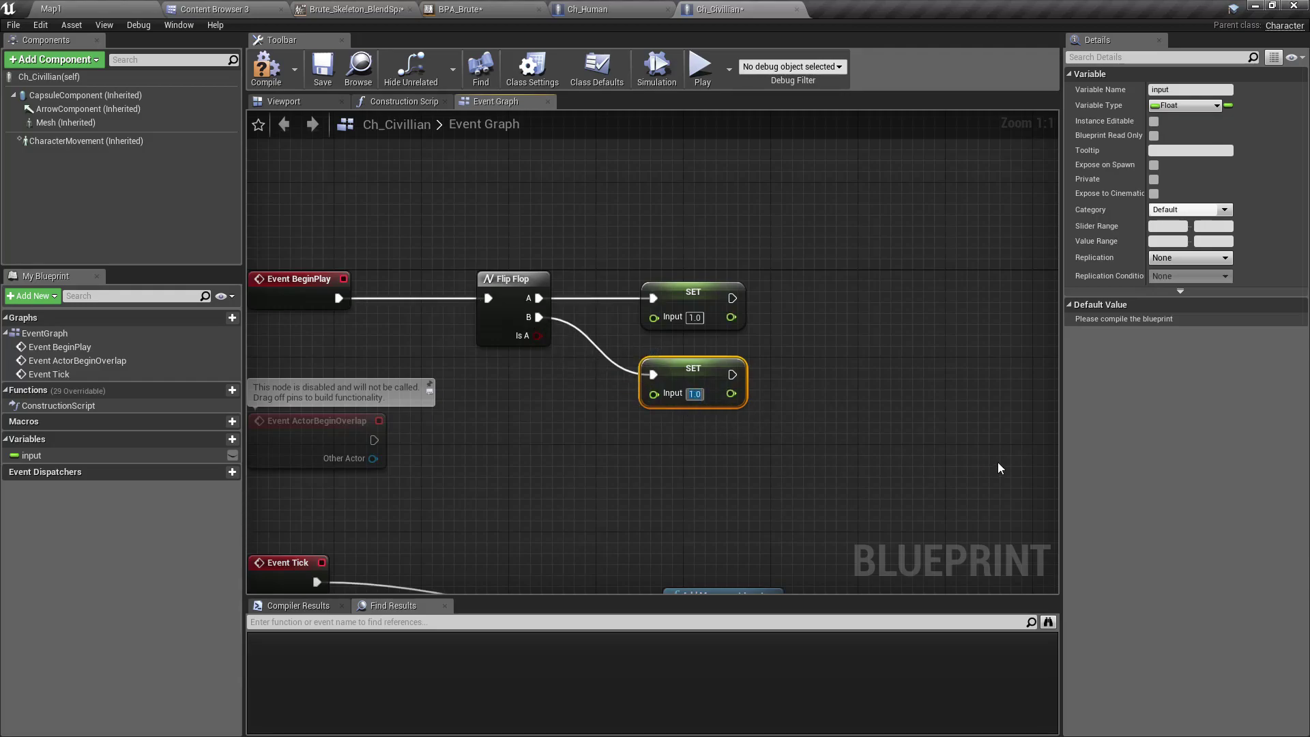
type("0.0")
right_click_drag(609, 410, 577, 416)
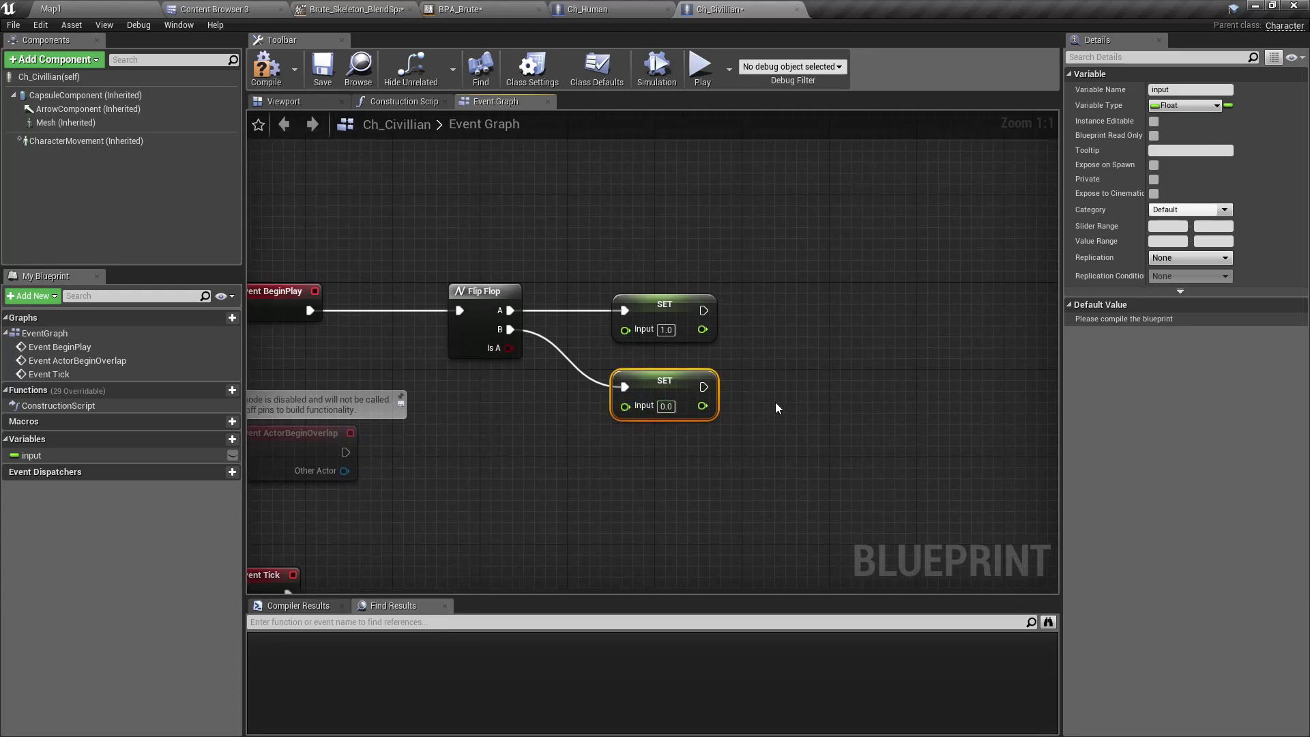
Add a Delay node with a duration of 5.0 and feed it from both Set input nodes.
right_click_drag(775, 407, 710, 409)
left_click_drag(637, 313, 784, 304)
type("delay")
key("Return")
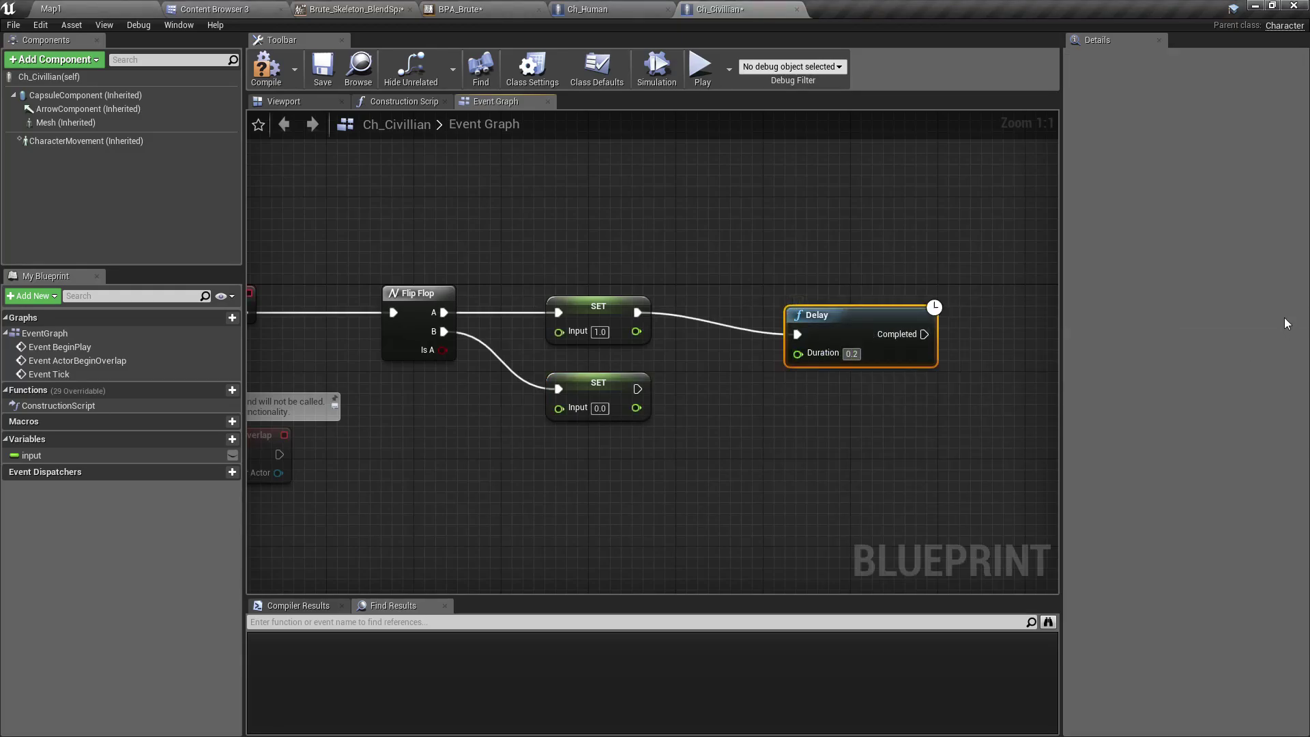
type("5")
left_click_drag(637, 388, 797, 334)
Loop Delay's Completed output back into Flip Flop through a reroute node above the graph, and compile the blueprint.
left_click_drag(924, 334, 393, 313)
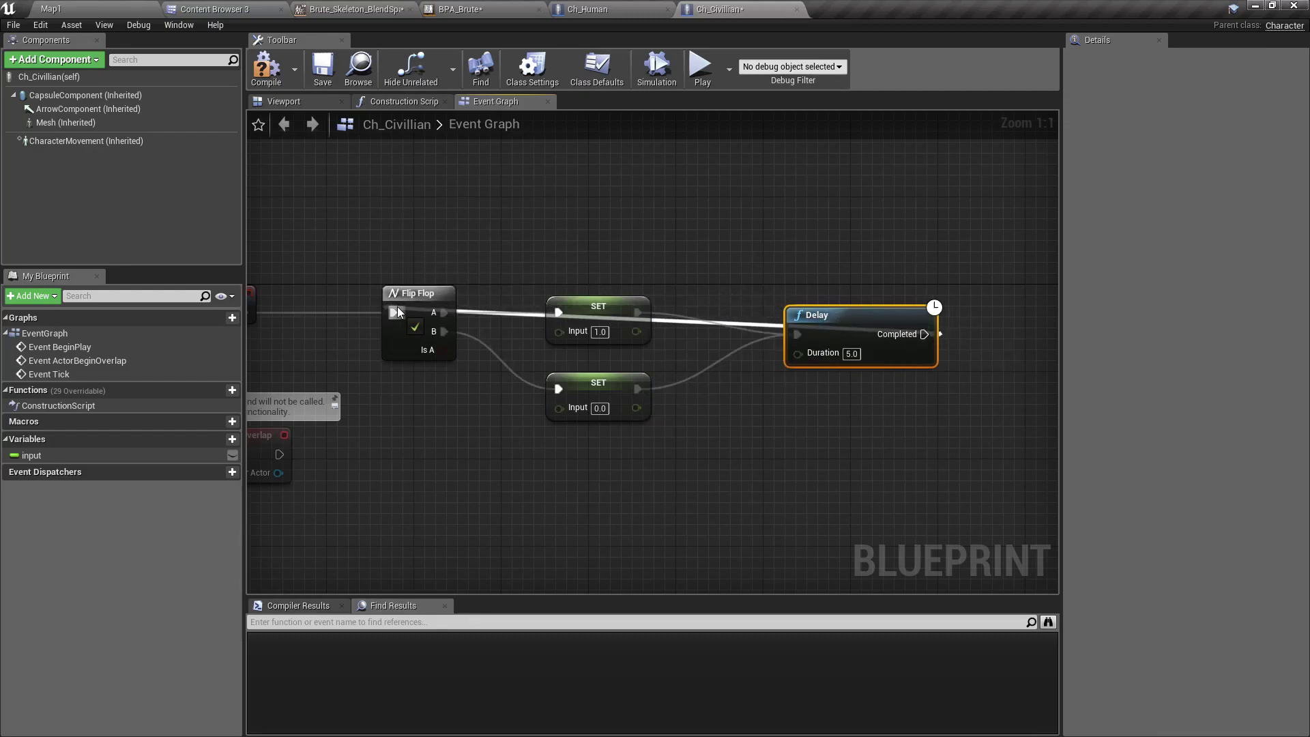
double_click(675, 324)
left_click_drag(675, 323, 671, 193)
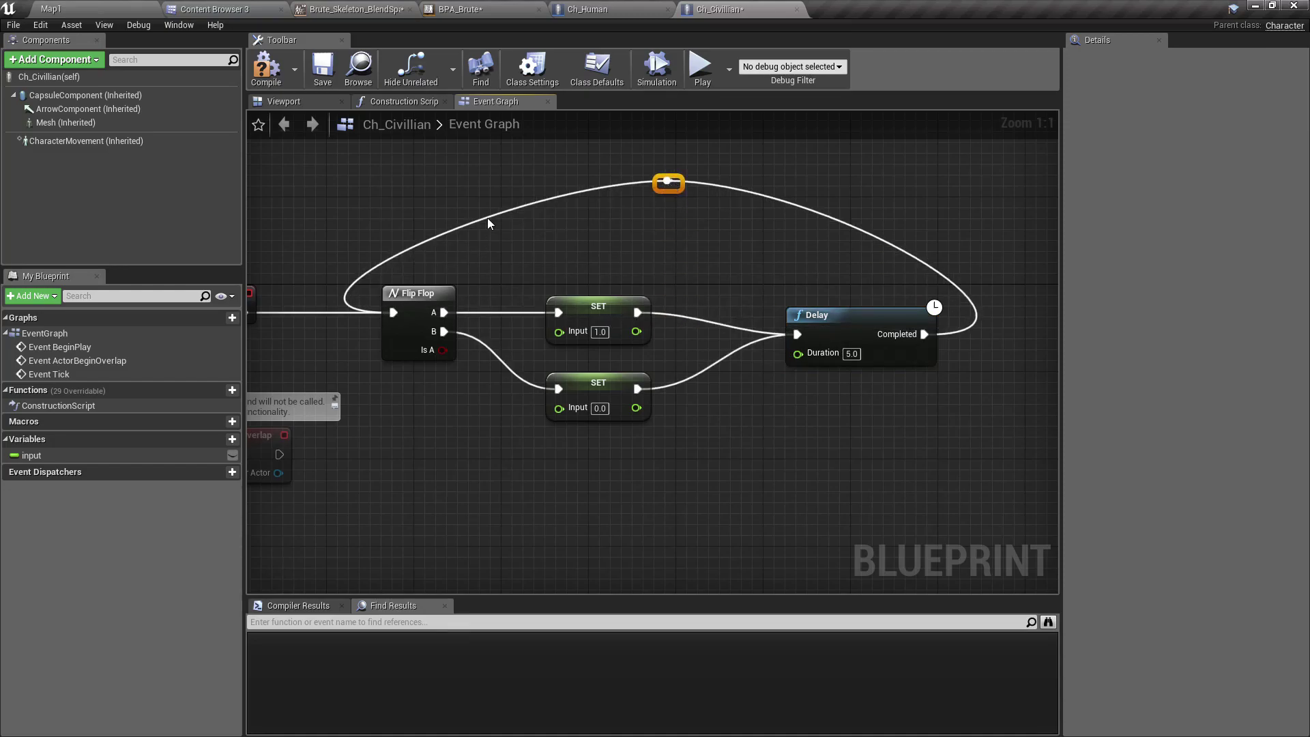
left_click(281, 78)
right_click_drag(541, 207, 623, 148)
scroll(635, 180, "down", 1)
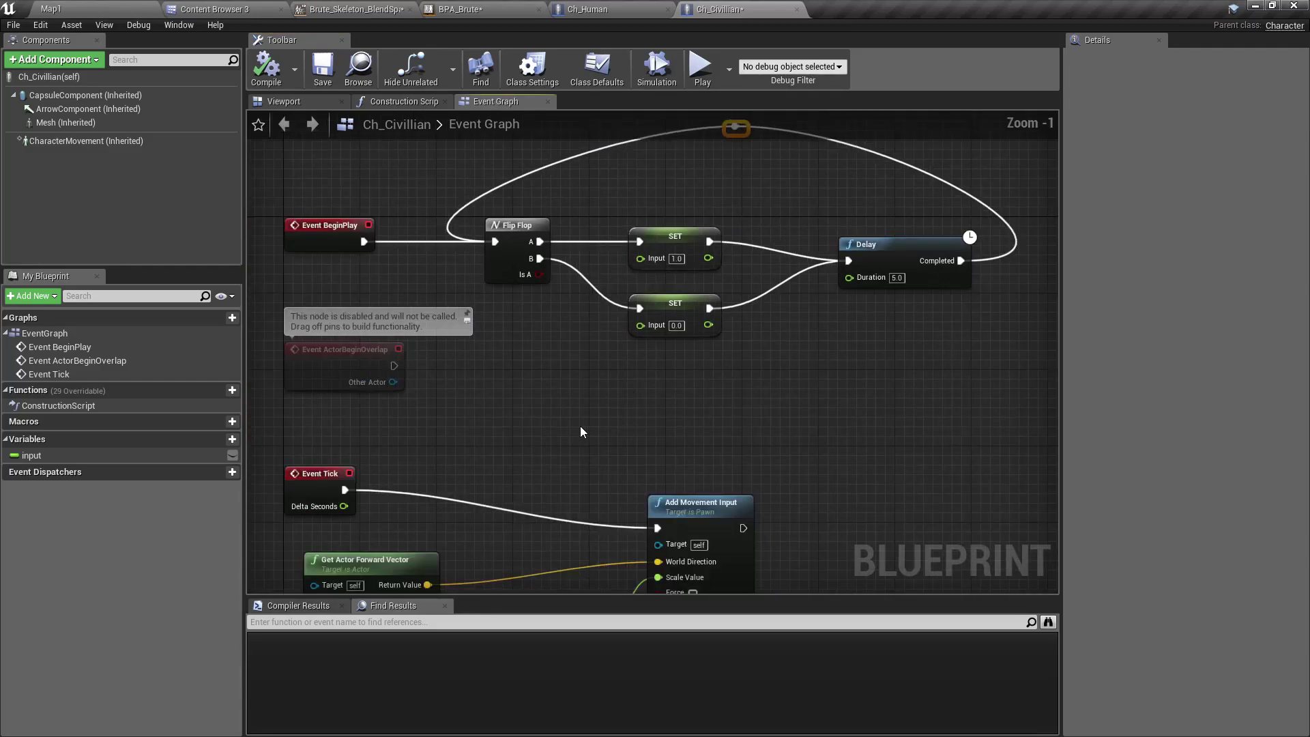
scroll(580, 426, "down", 6)
scroll(571, 426, "up", 3)
Delete the Idle skeletal mesh actor from the Map1 level.
left_click(106, 8)
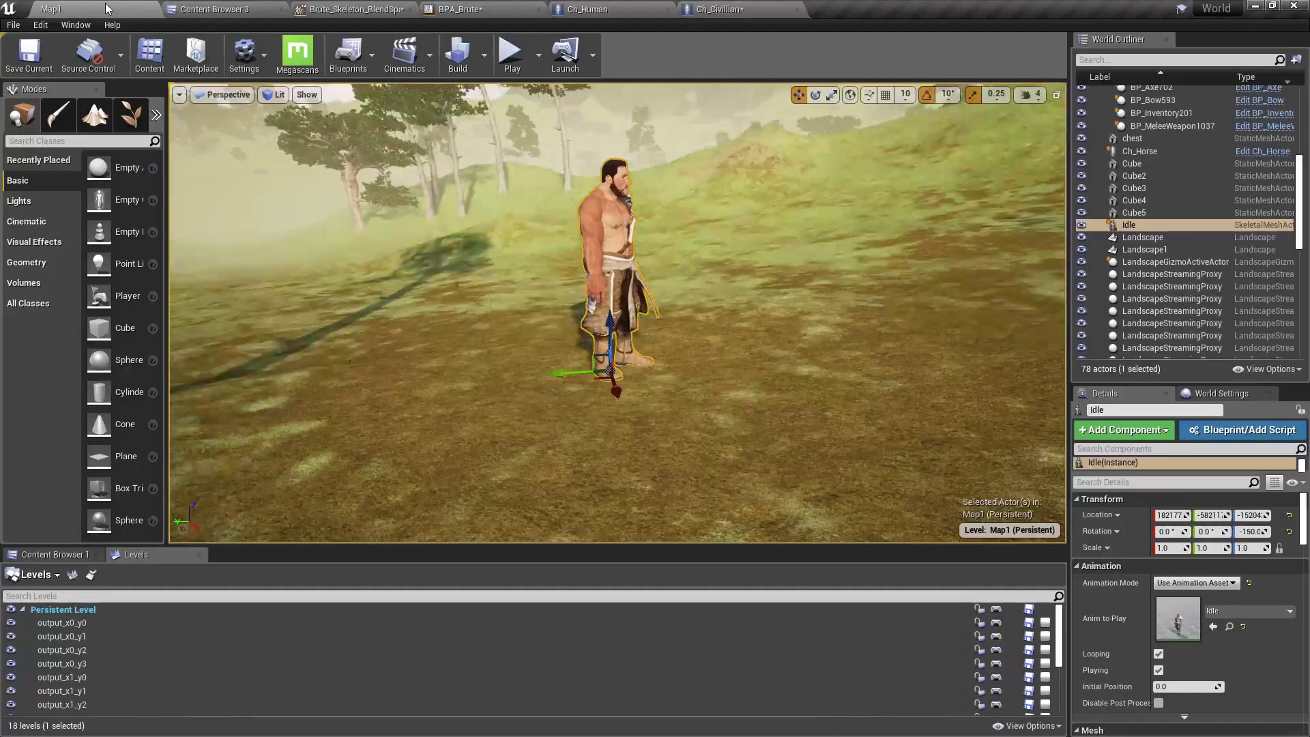
right_click_drag(587, 307, 599, 298)
key("s")
key("w")
right_click_drag(546, 412, 550, 412)
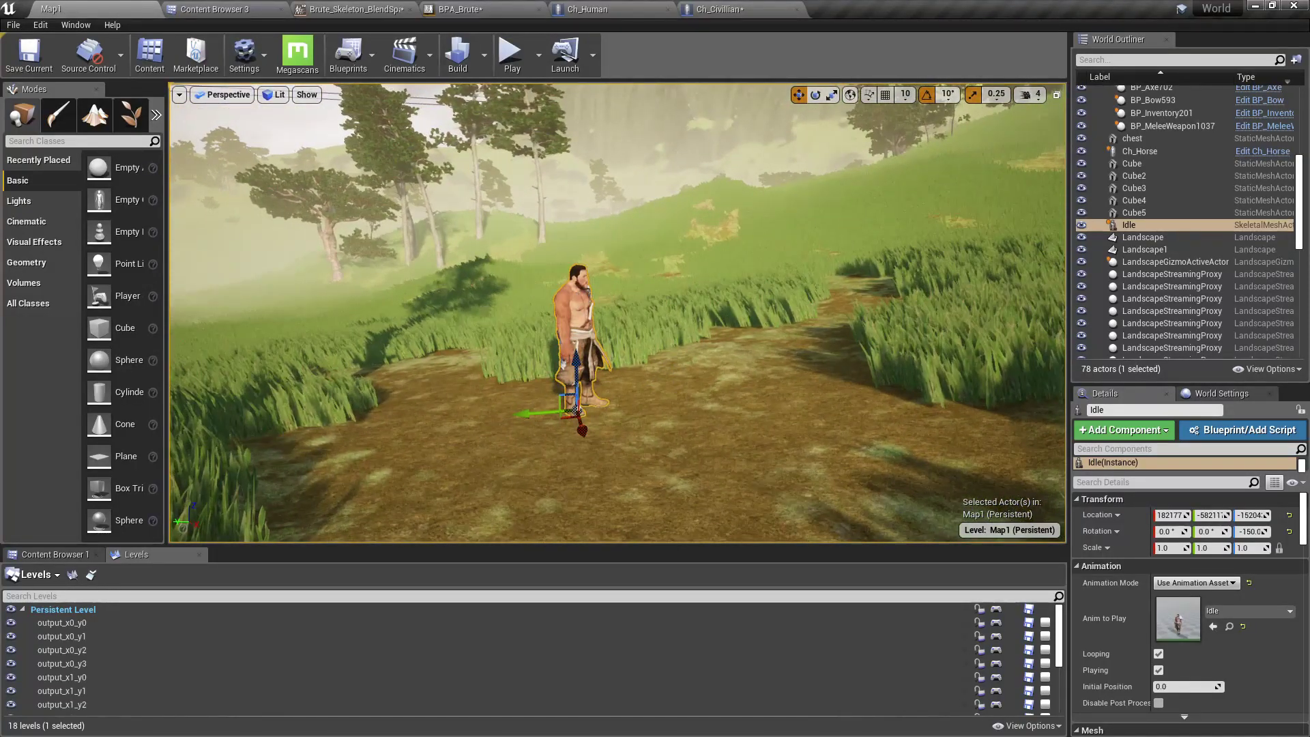
key("Delete")
Place the Ch_Civillian blueprint from the Brute folder in Map1, near the grass edge of the dirt path.
left_click(711, 8)
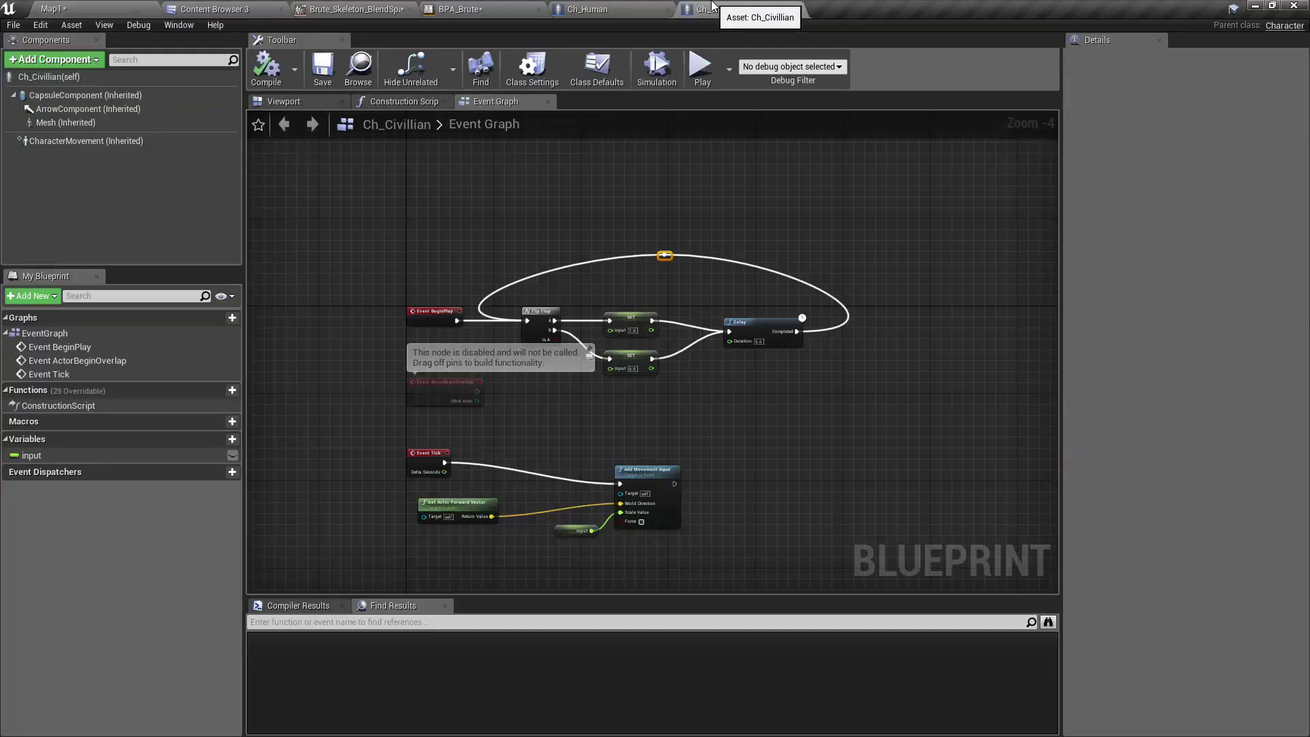
left_click(357, 67)
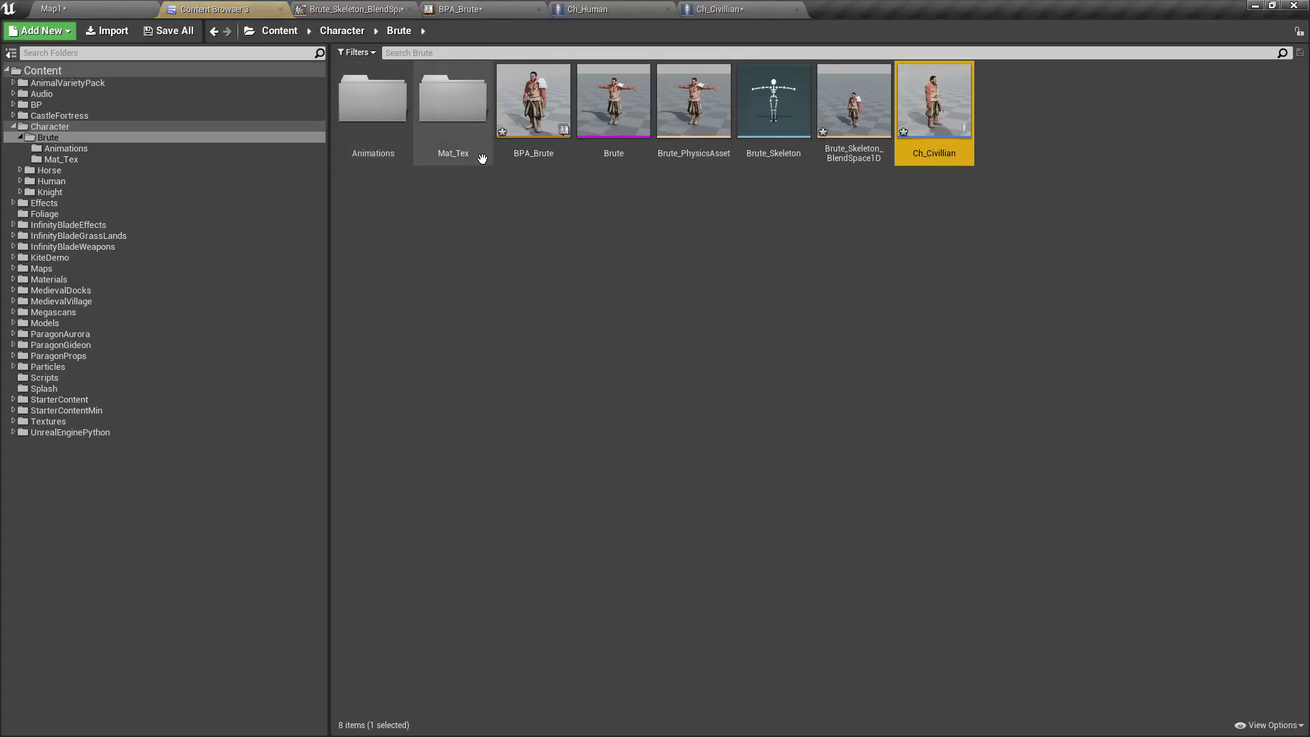
left_click_drag(927, 112, 506, 364)
right_click_drag(717, 484, 682, 472)
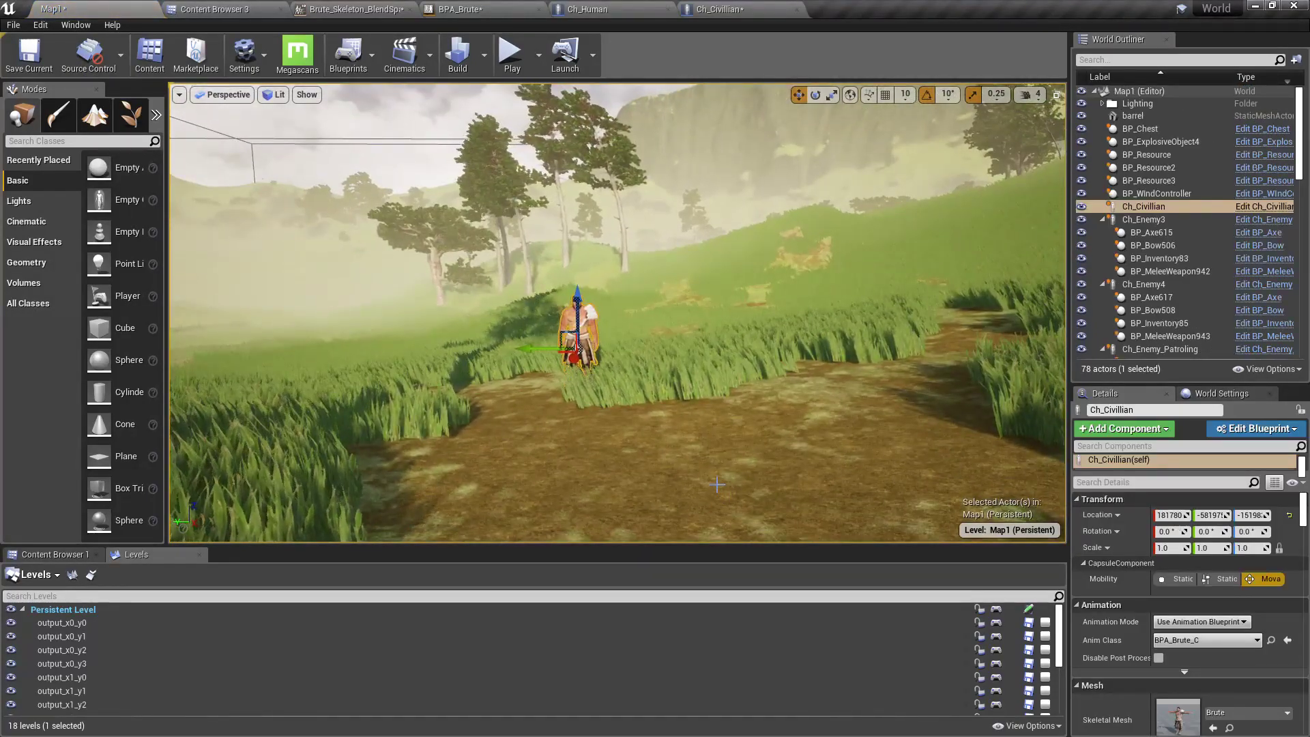
Play-test the level in a full-screen viewport, run toward the civilian to check its forward movement, and stop the session.
key("F11")
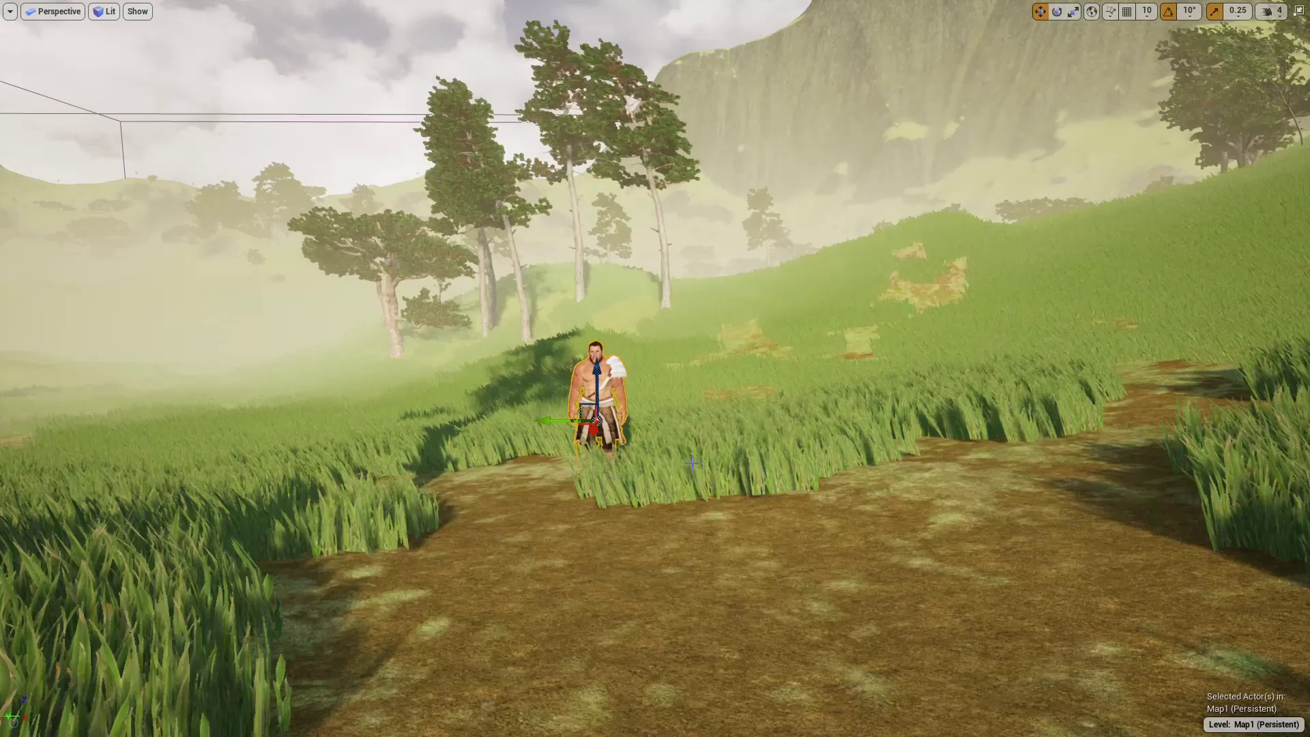
key("alt+p")
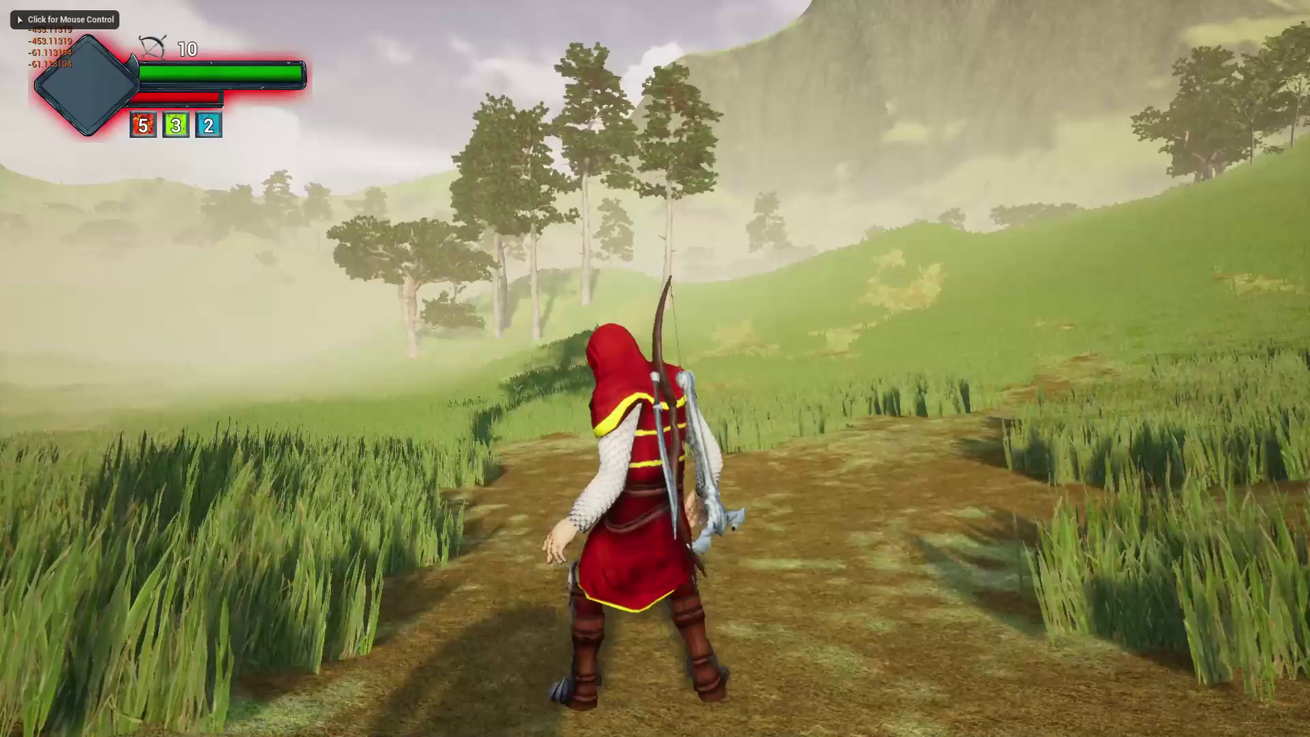
key("w")
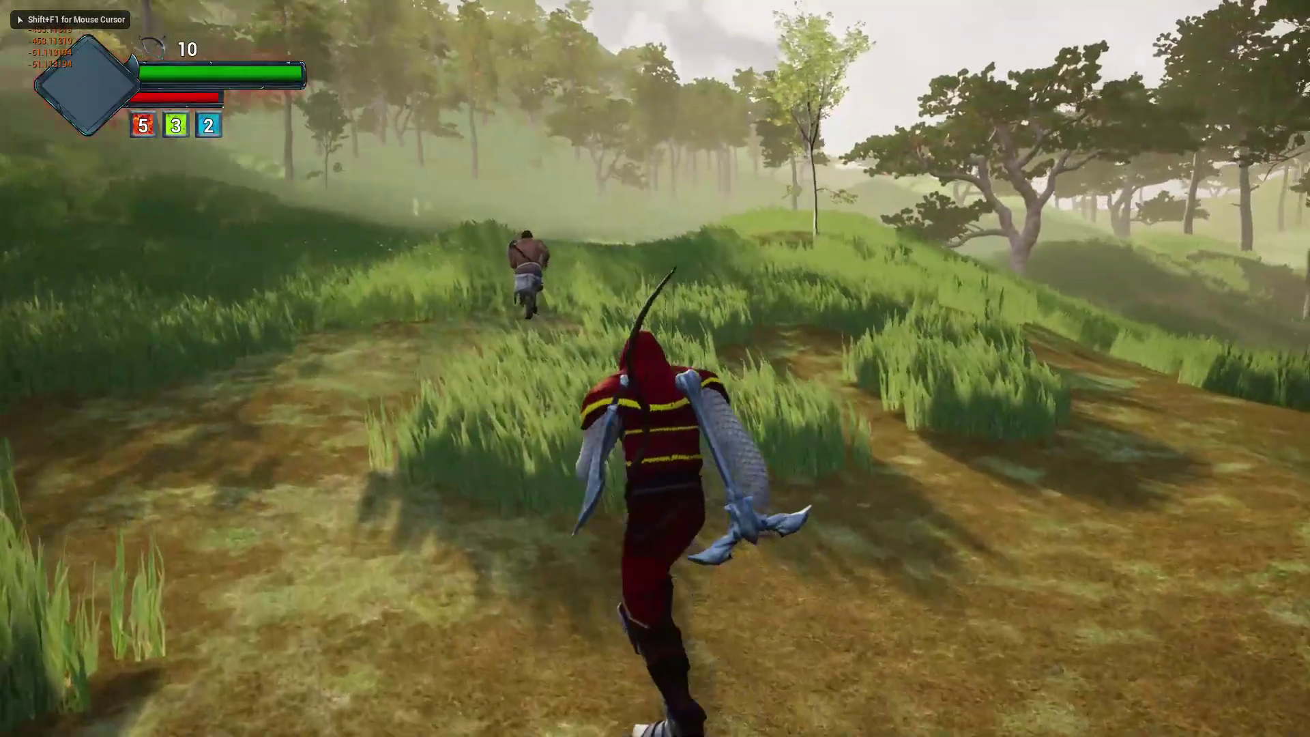
key("Escape")
right_click_drag(157, 391, 89, 417)
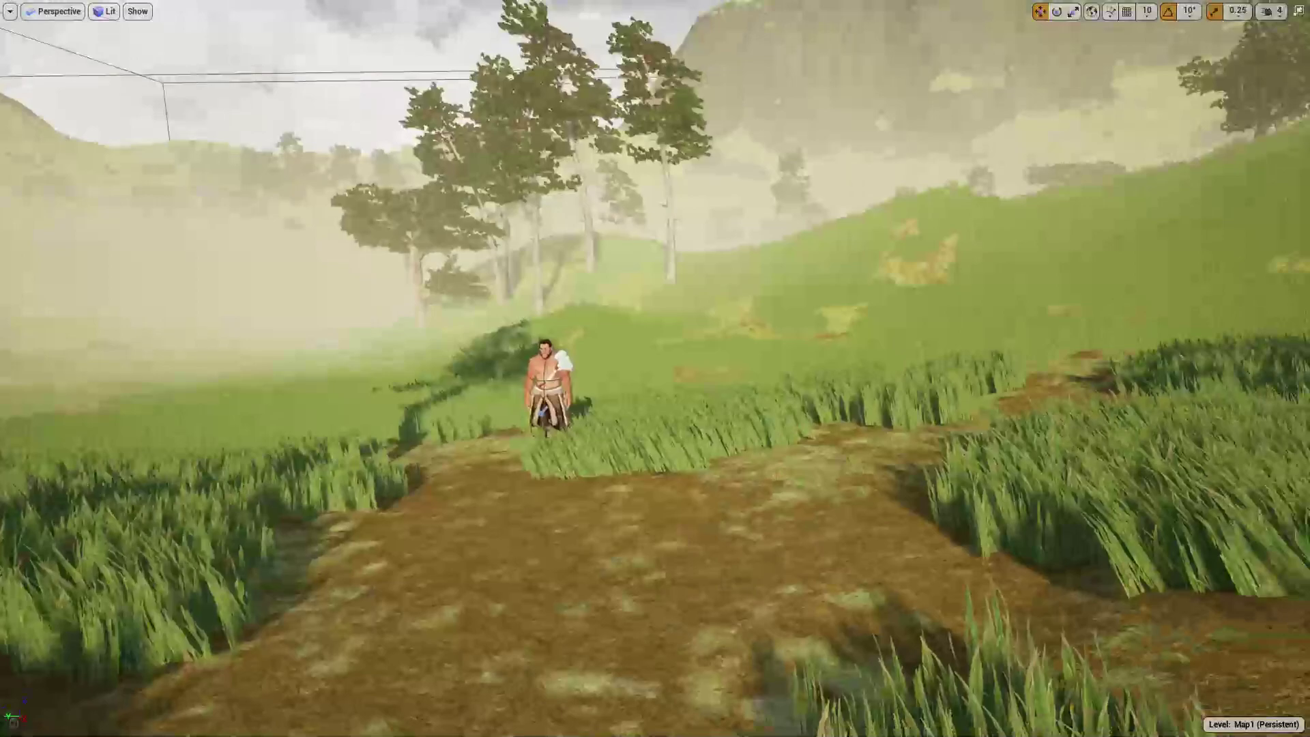
Play the level again and follow the civilian to check how it alternates between moving and idling.
scroll(655, 368, "up", 3)
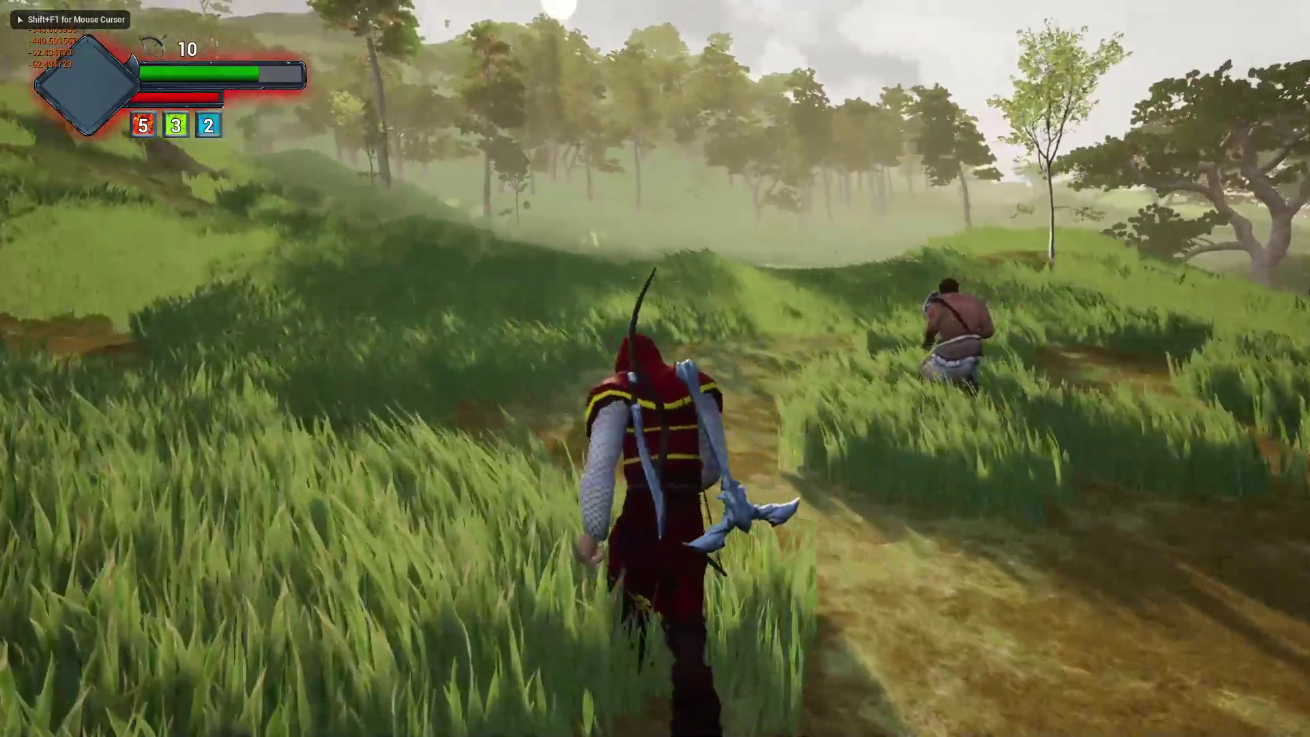
key("a")
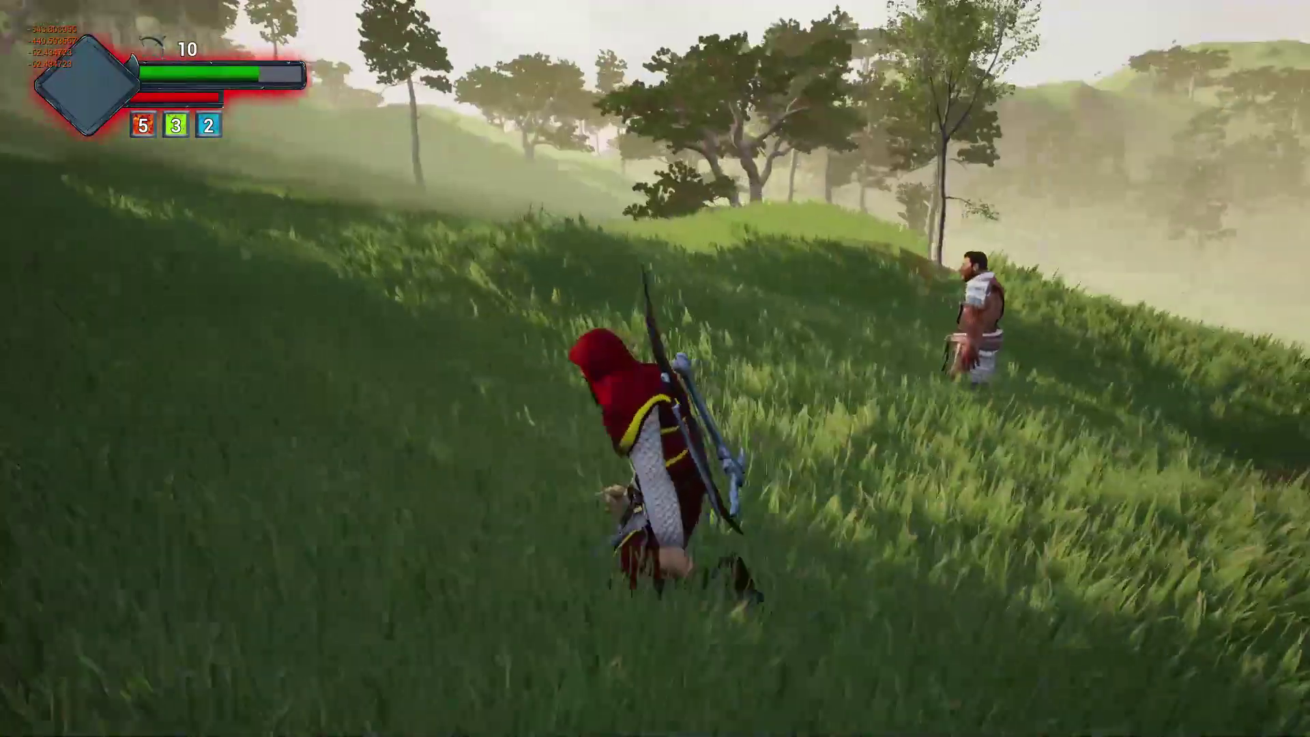
key("w")
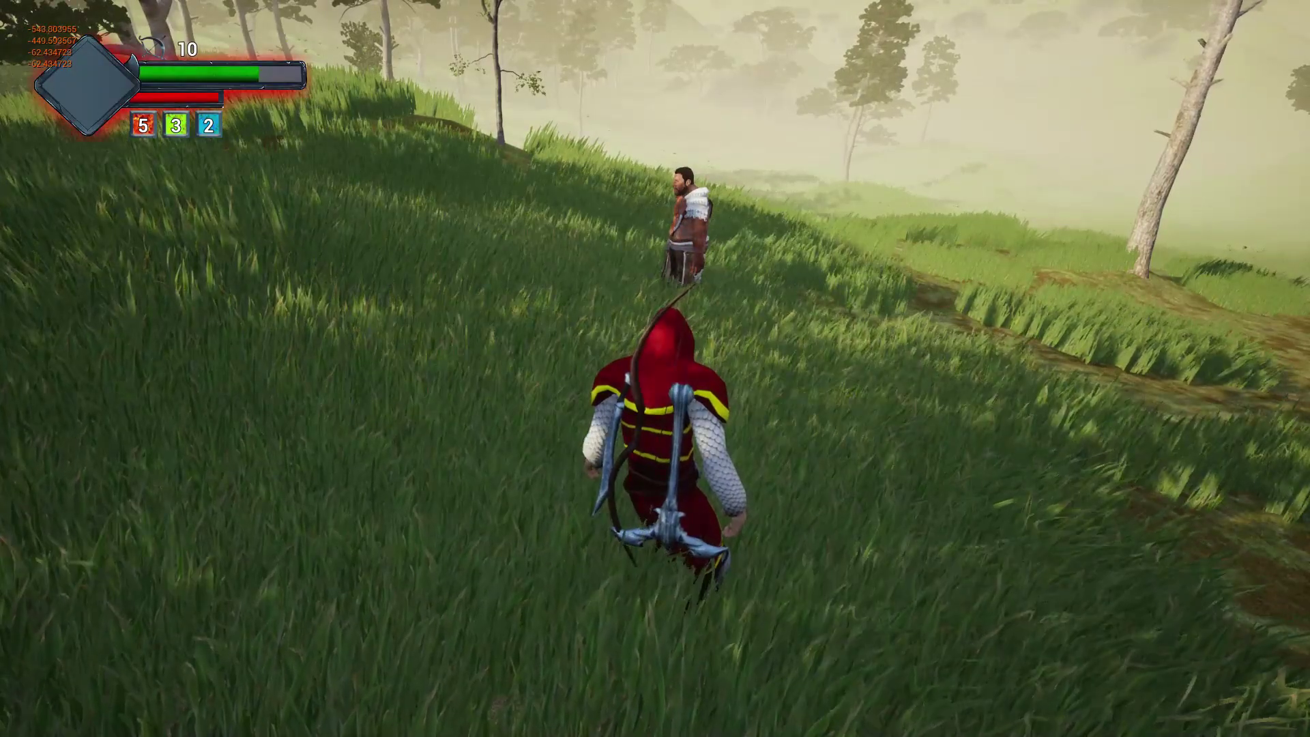
key("w")
key("w")
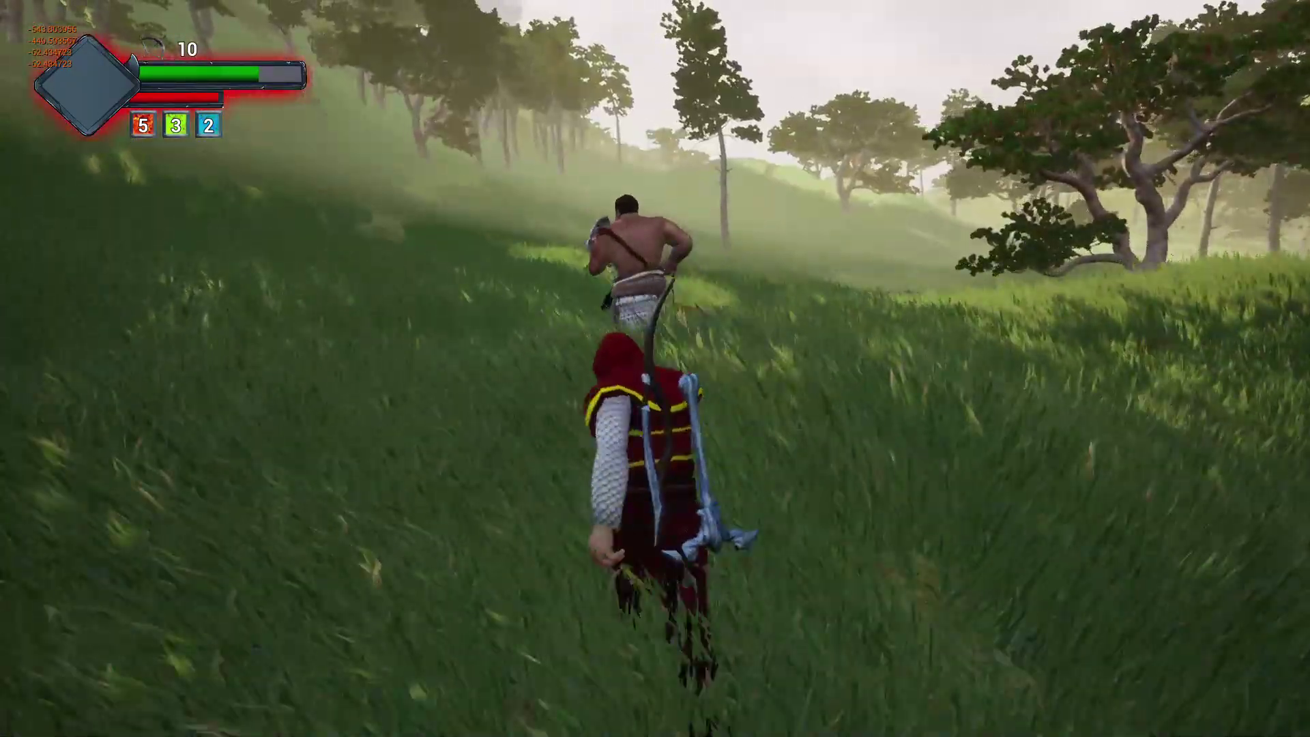
key("w")
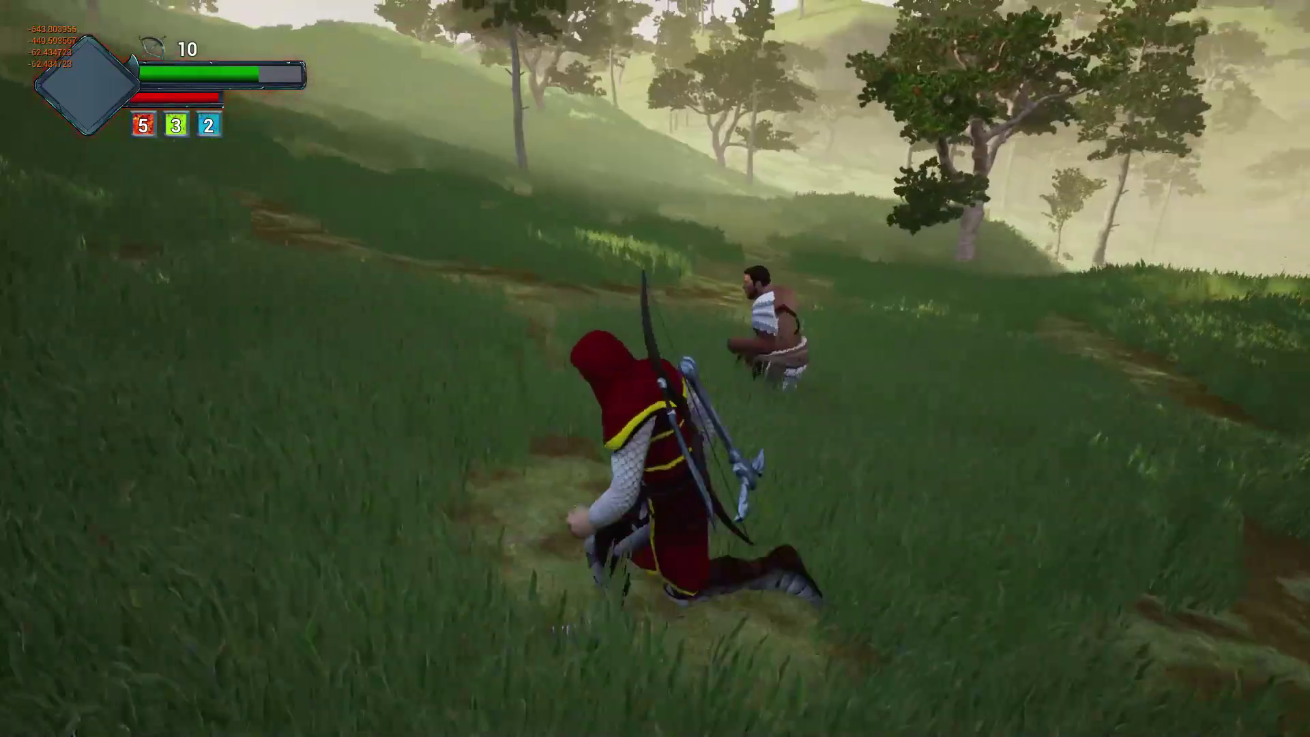
key("w")
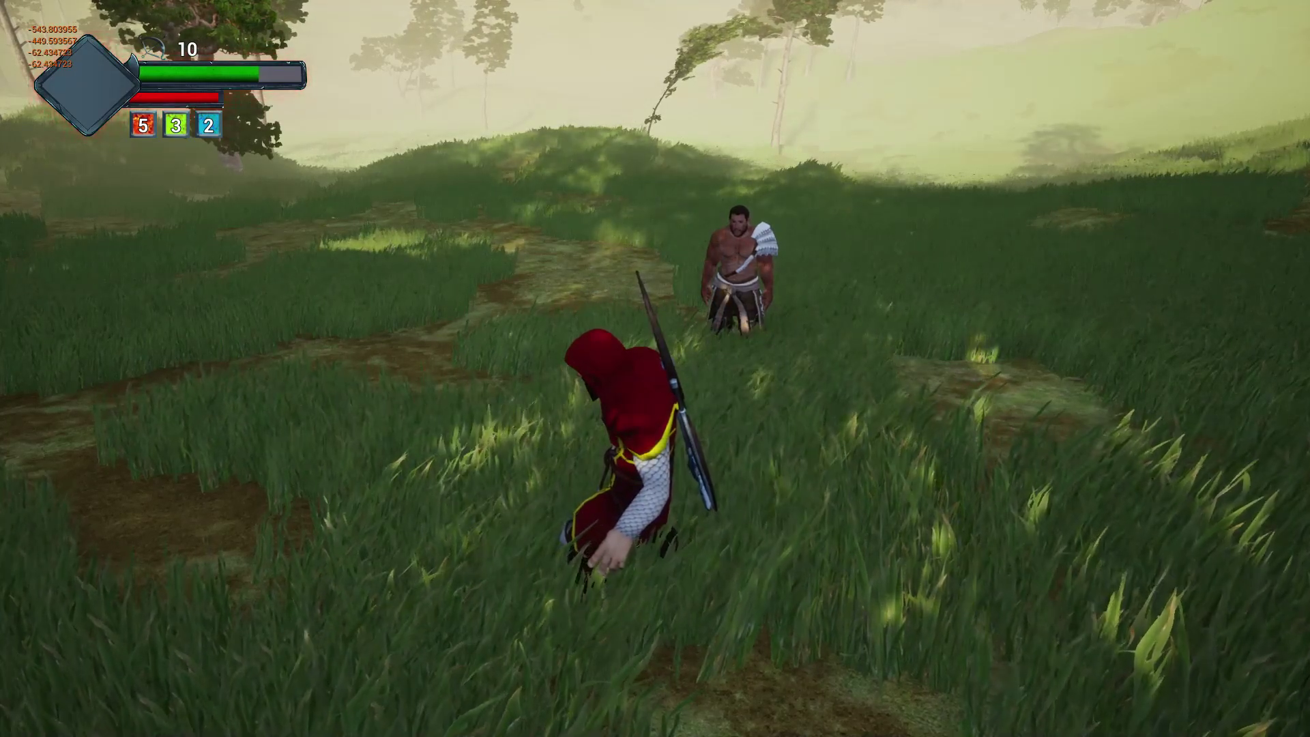
key("s")
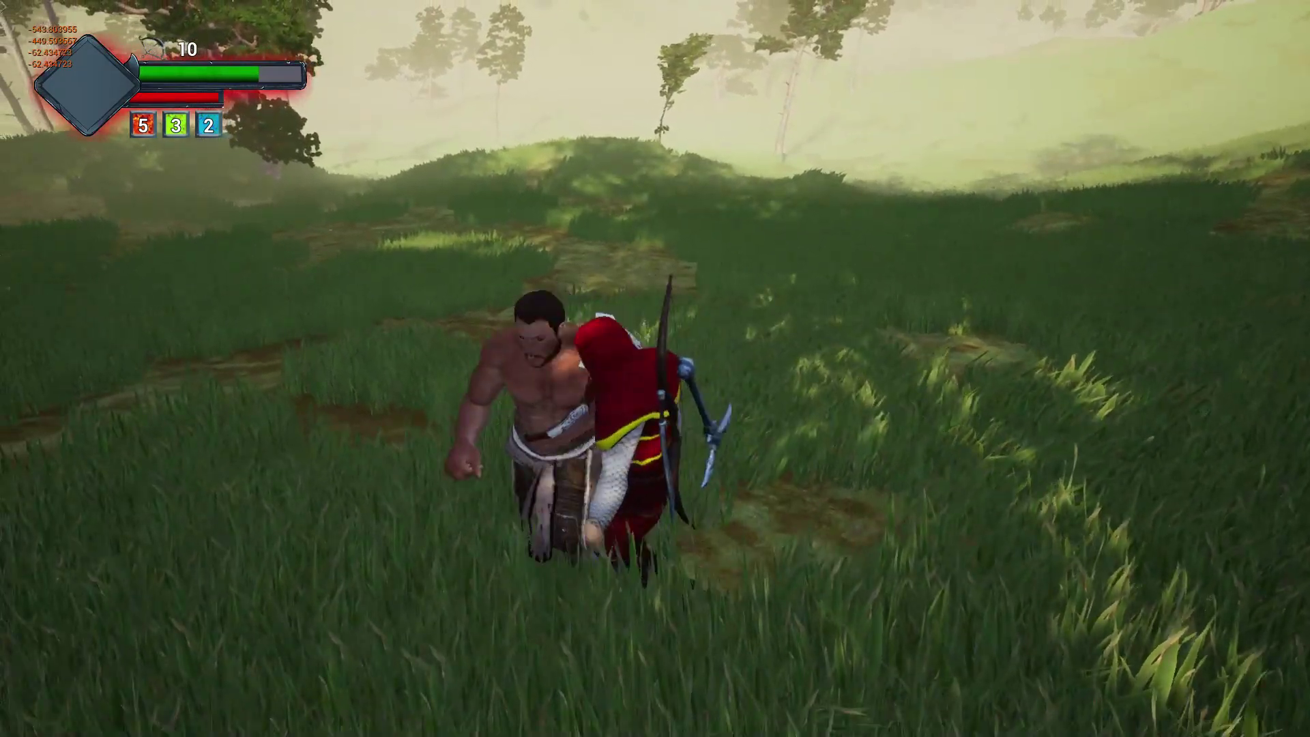
Run after the civilian uphill to check its movement once more, stop the play session and leave the full-screen viewport.
key("w")
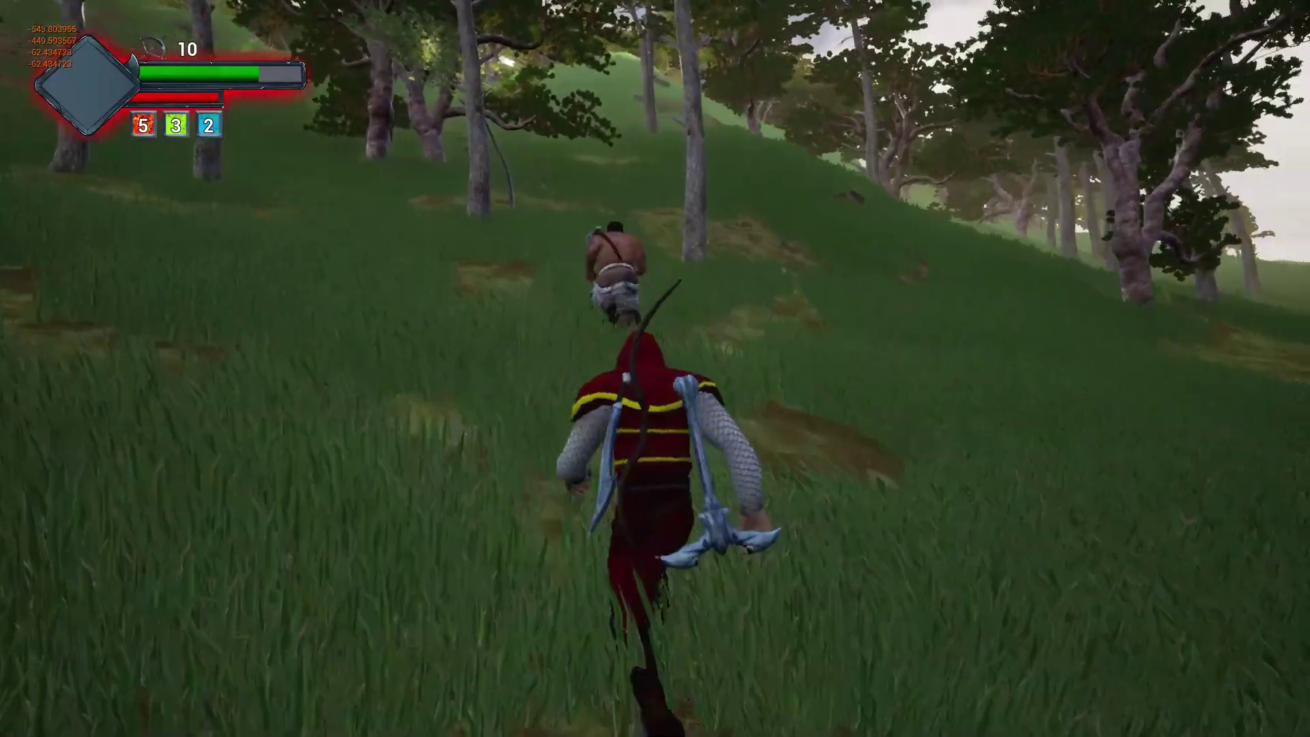
key("Escape")
right_click_drag(211, 416, 235, 392)
key("F11")
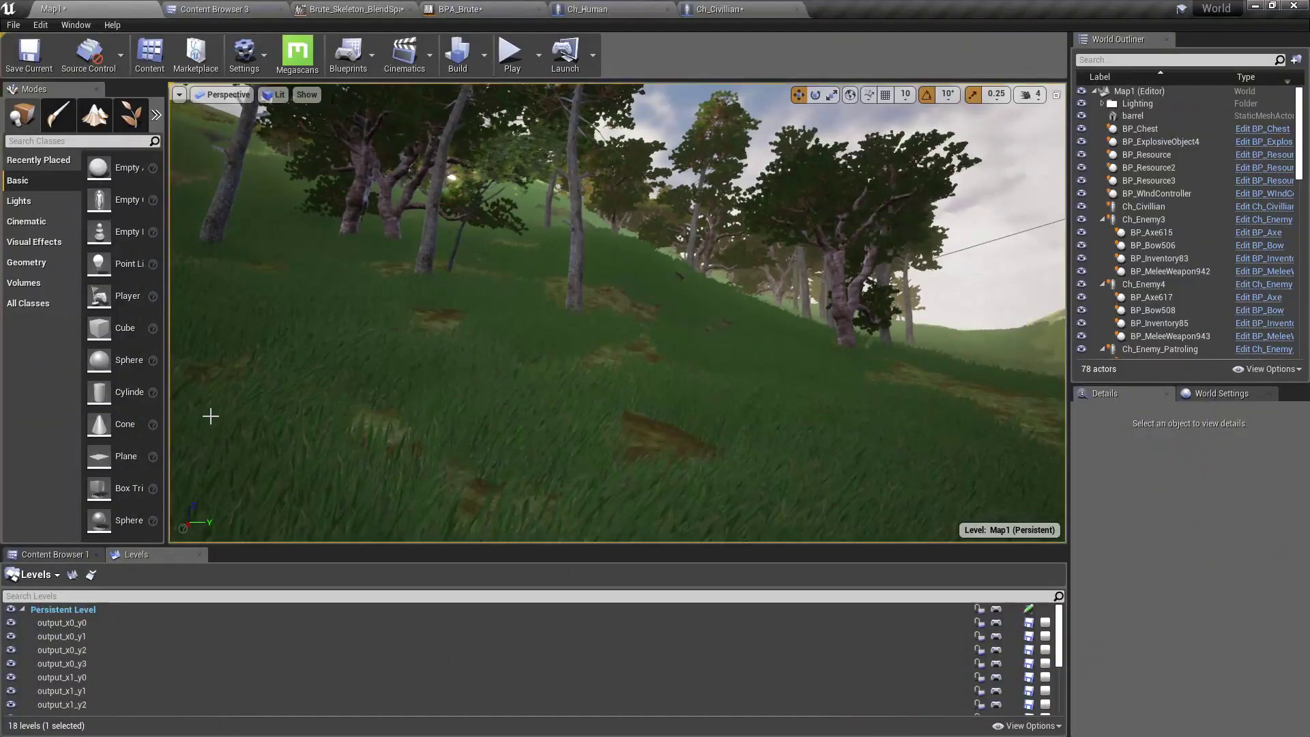
Review the Ch_Civillian event graph, from the Add Movement Input logic on Event Tick to the Flip Flop and Delay loop.
left_click(718, 9)
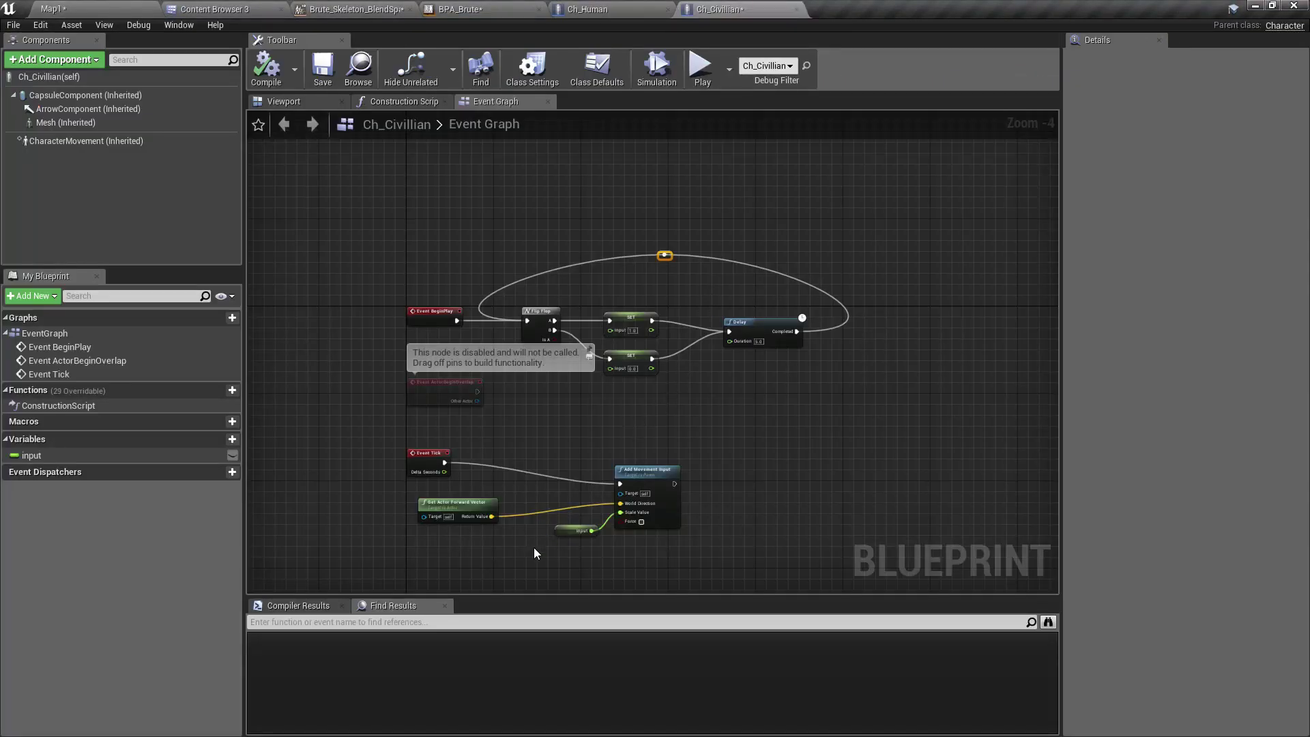
scroll(534, 548, "up", 4)
right_click_drag(534, 538, 554, 519)
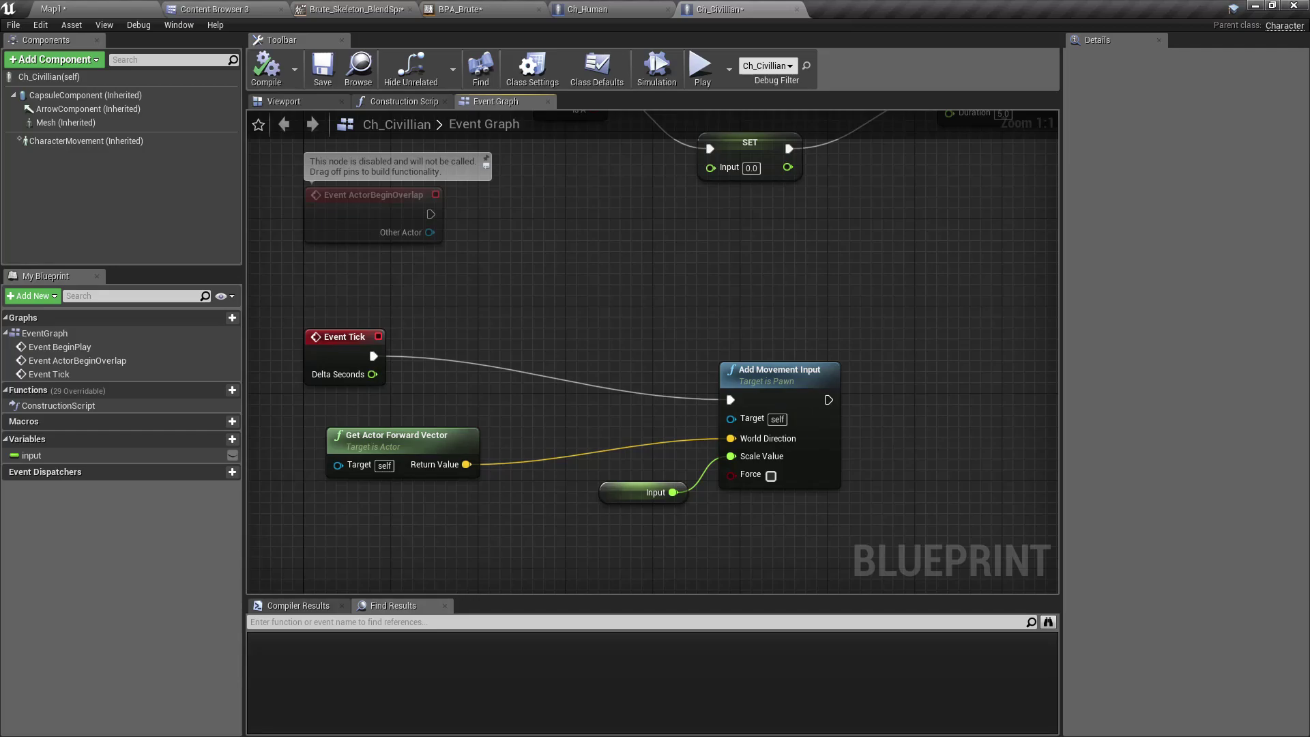
right_click_drag(654, 300, 566, 440)
right_click_drag(318, 434, 370, 435)
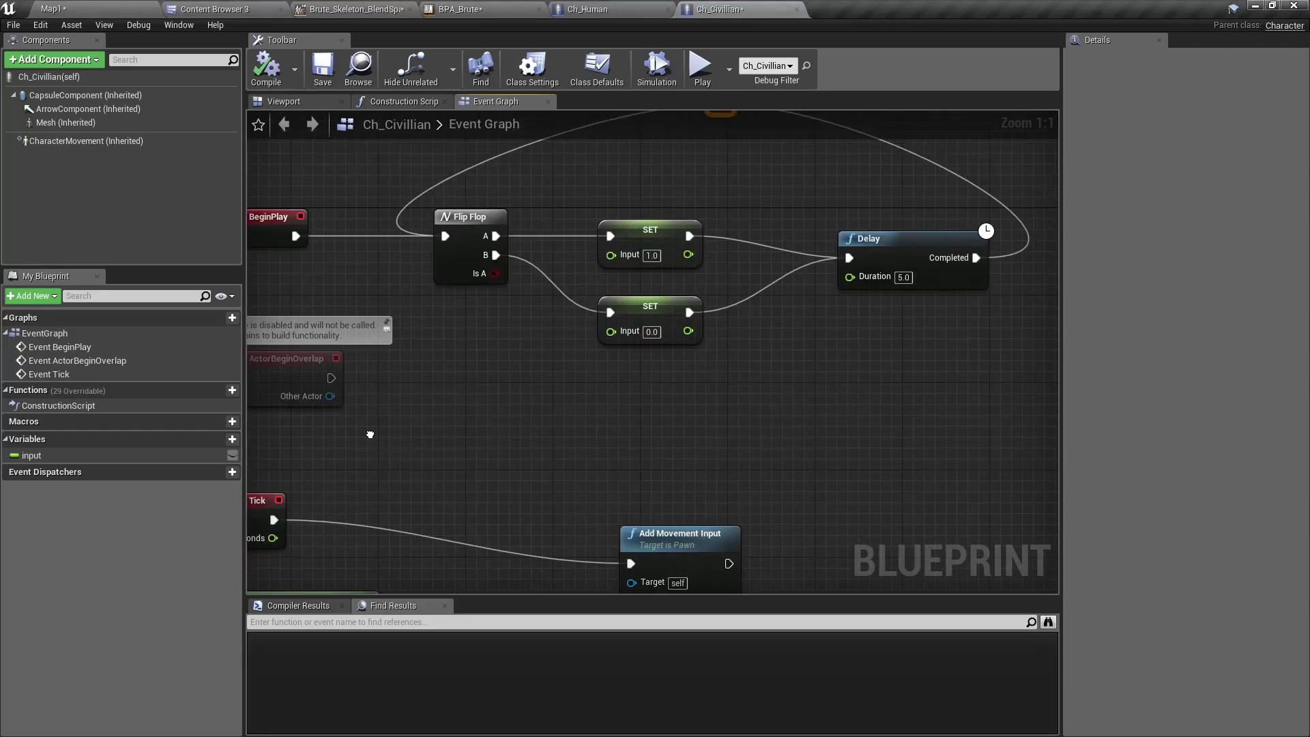
Return to Map1 and examine the placed civilian beside the dirt path from the front and from its side.
left_click(123, 9)
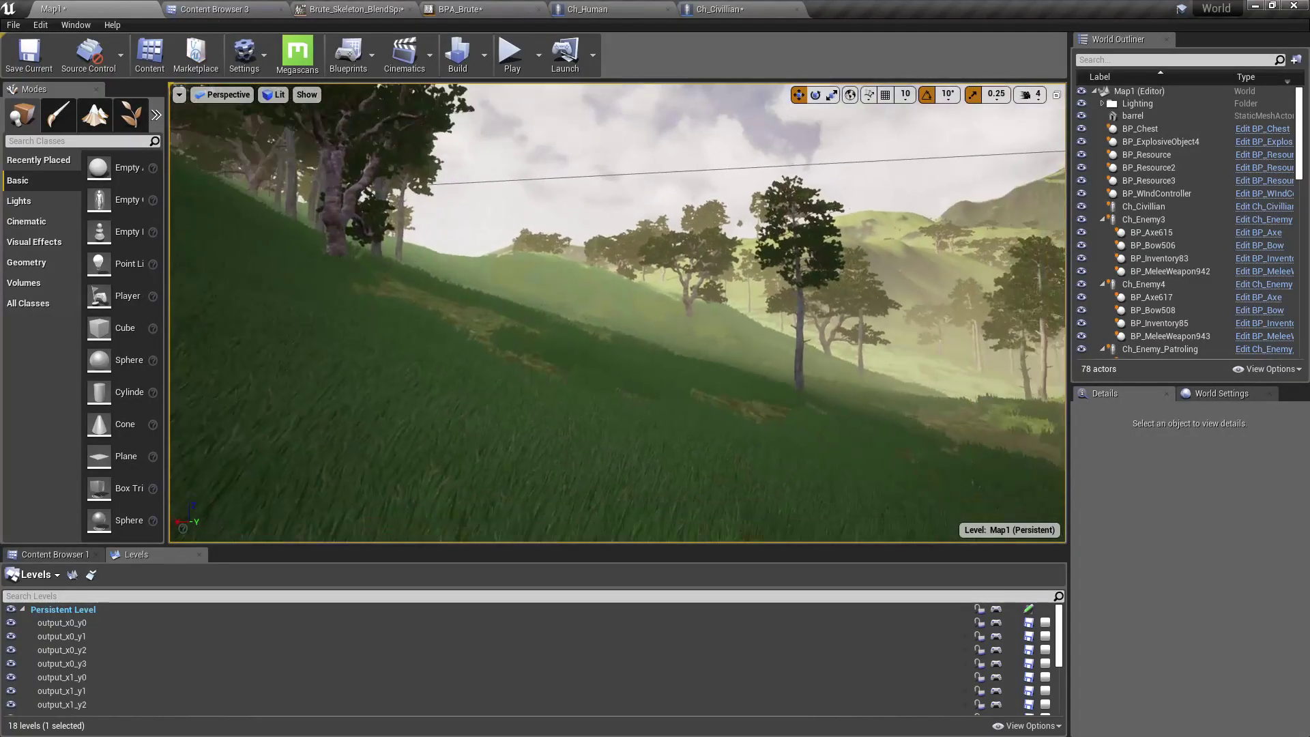
key("w")
right_click_drag(474, 338, 610, 280)
scroll(474, 337, "up", 15)
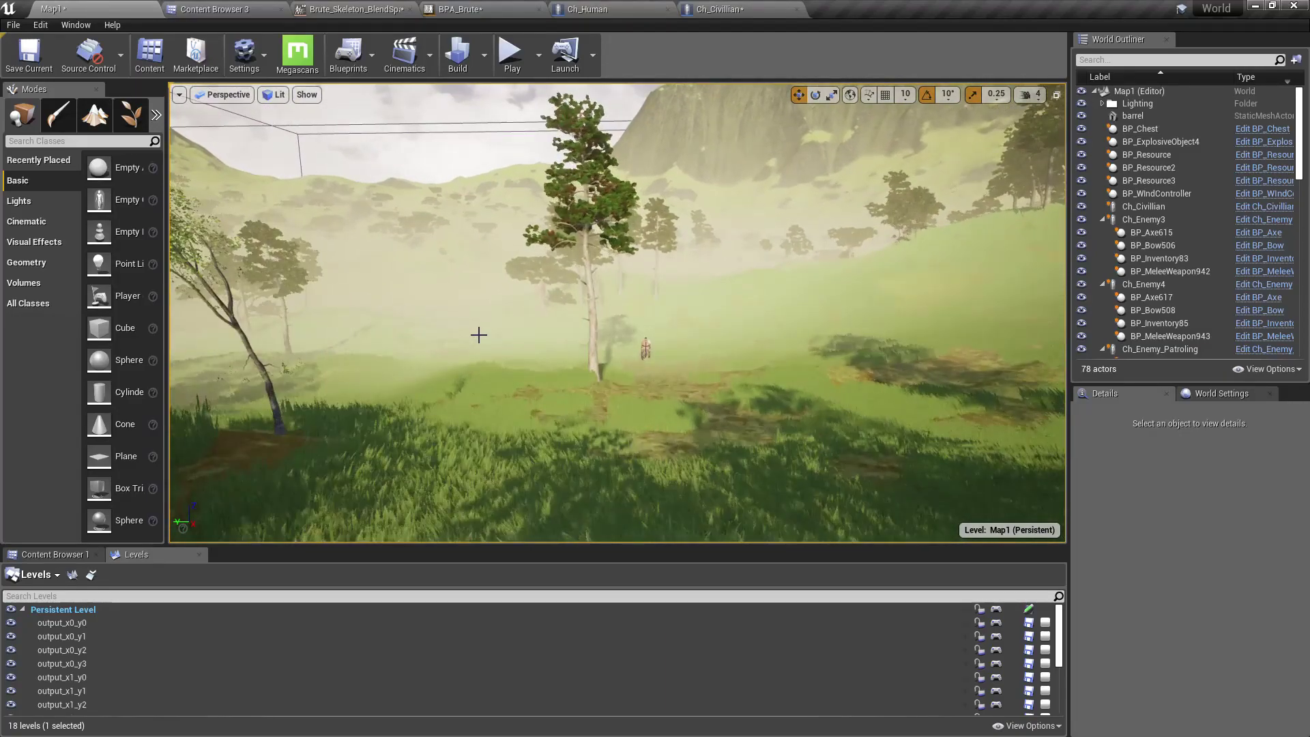
key("Up")
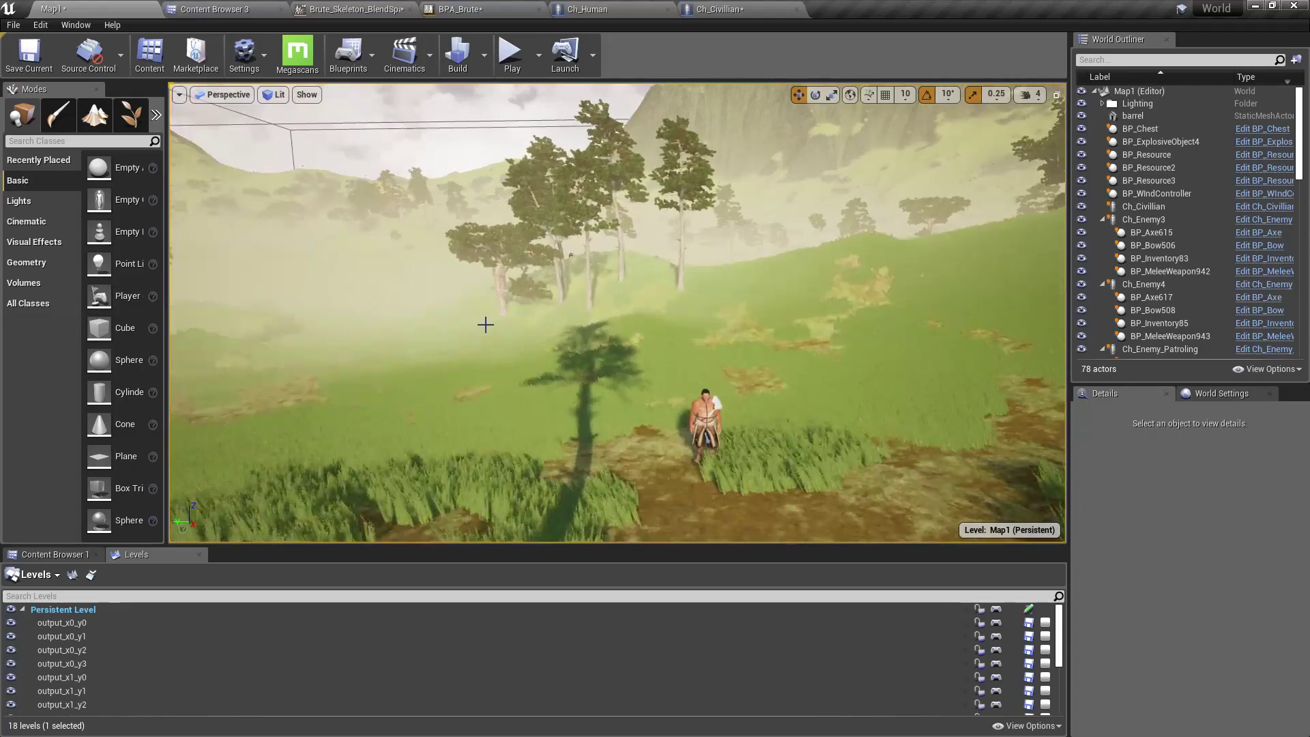
key("d")
right_click_drag(488, 342, 464, 334)
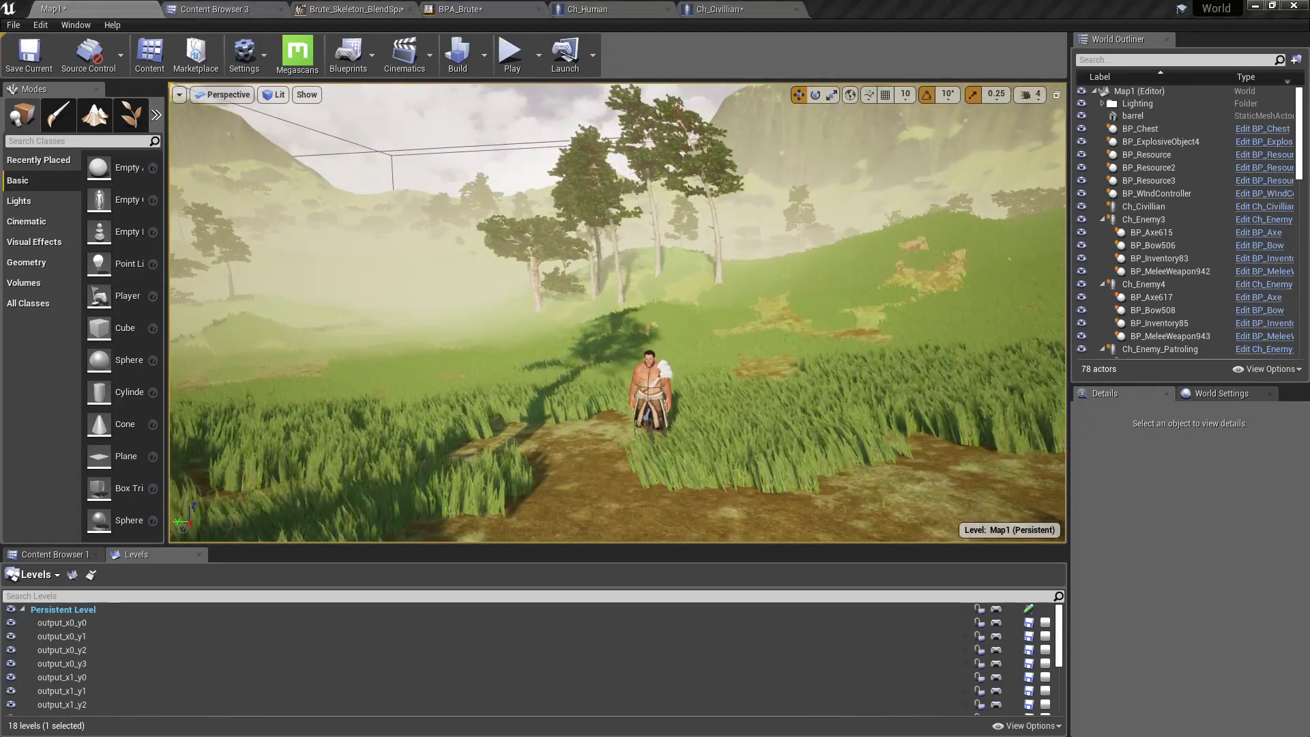
key("d")
right_click_drag(417, 395, 222, 390)
key("w")
key("w")
mouse_move(415, 397)
right_mouse_down()
mouse_move(404, 390)
mouse_move(420, 395)
right_mouse_up()
key("d")
key("a")
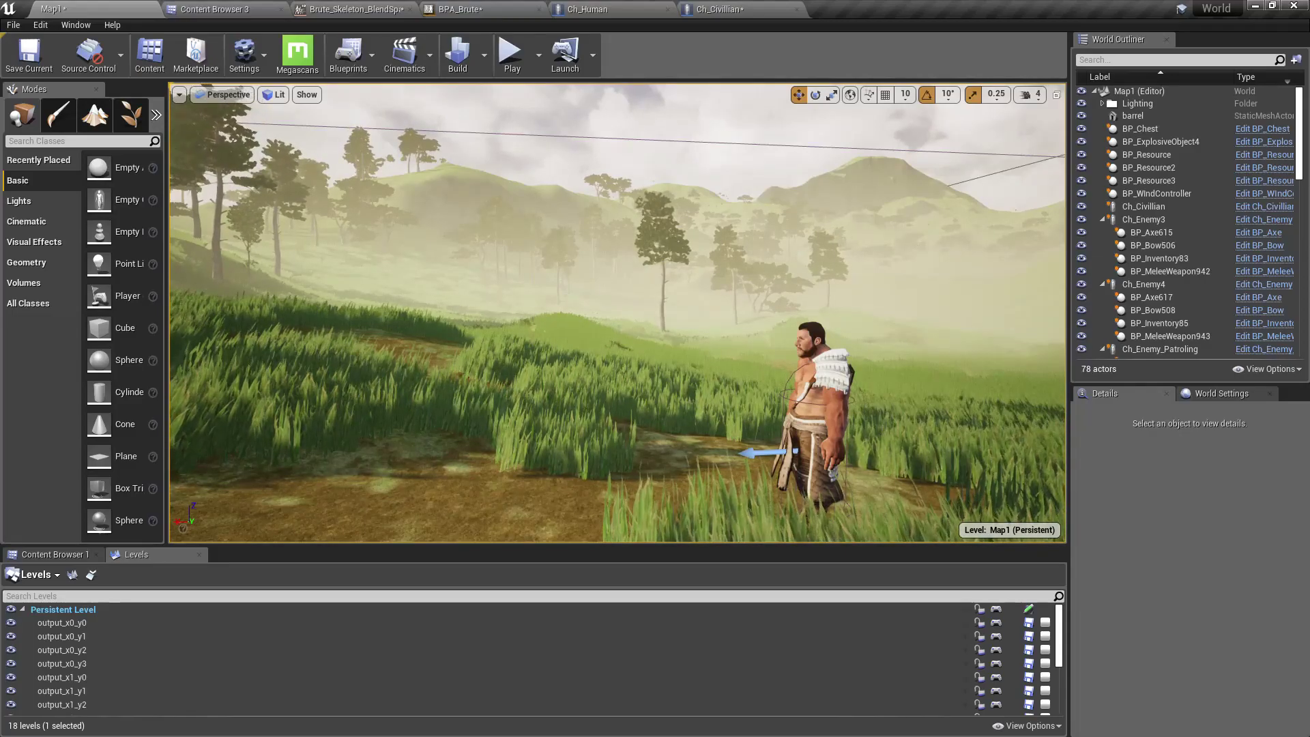
key("a")
right_click_drag(570, 412, 614, 415)
right_click_drag(515, 409, 471, 364)
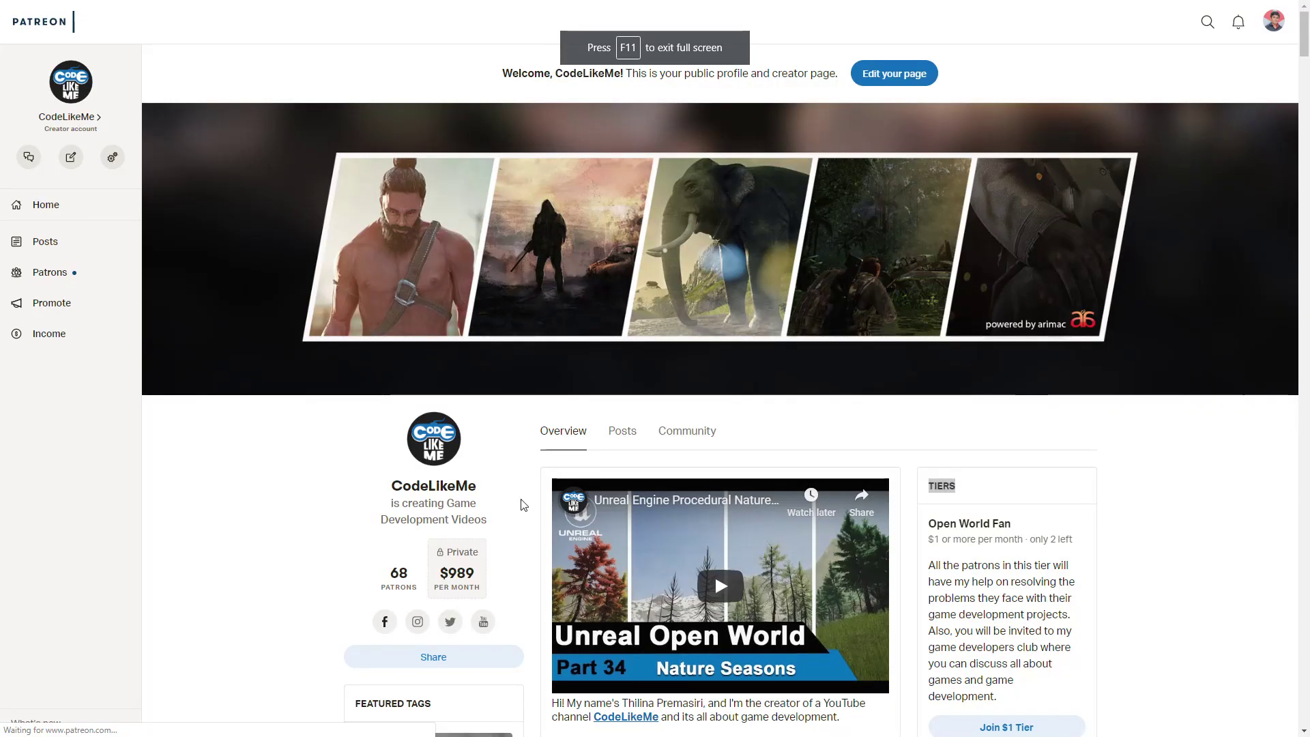
Switch to the CodeLikeMe Patreon page in the browser and look through its description, membership tiers and recent posts.
scroll(523, 505, "down", 7)
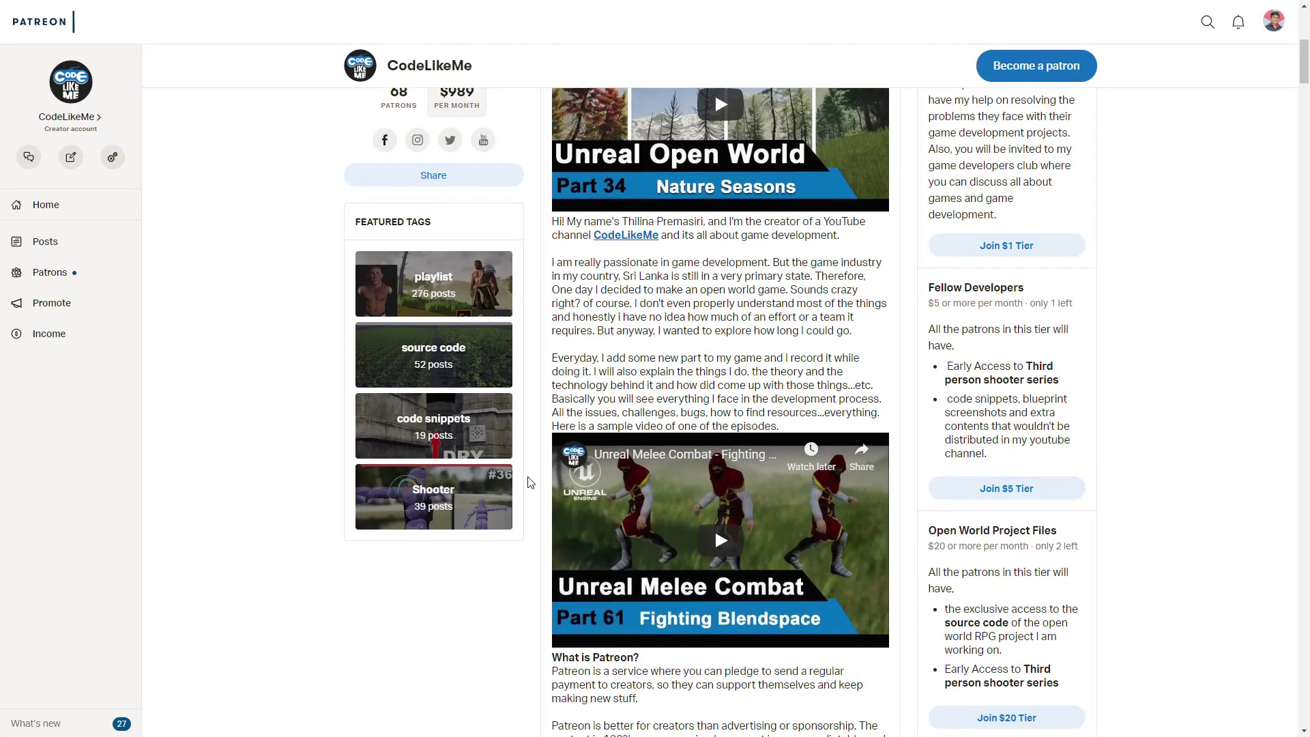
scroll(531, 481, "down", 5)
scroll(530, 482, "down", 7)
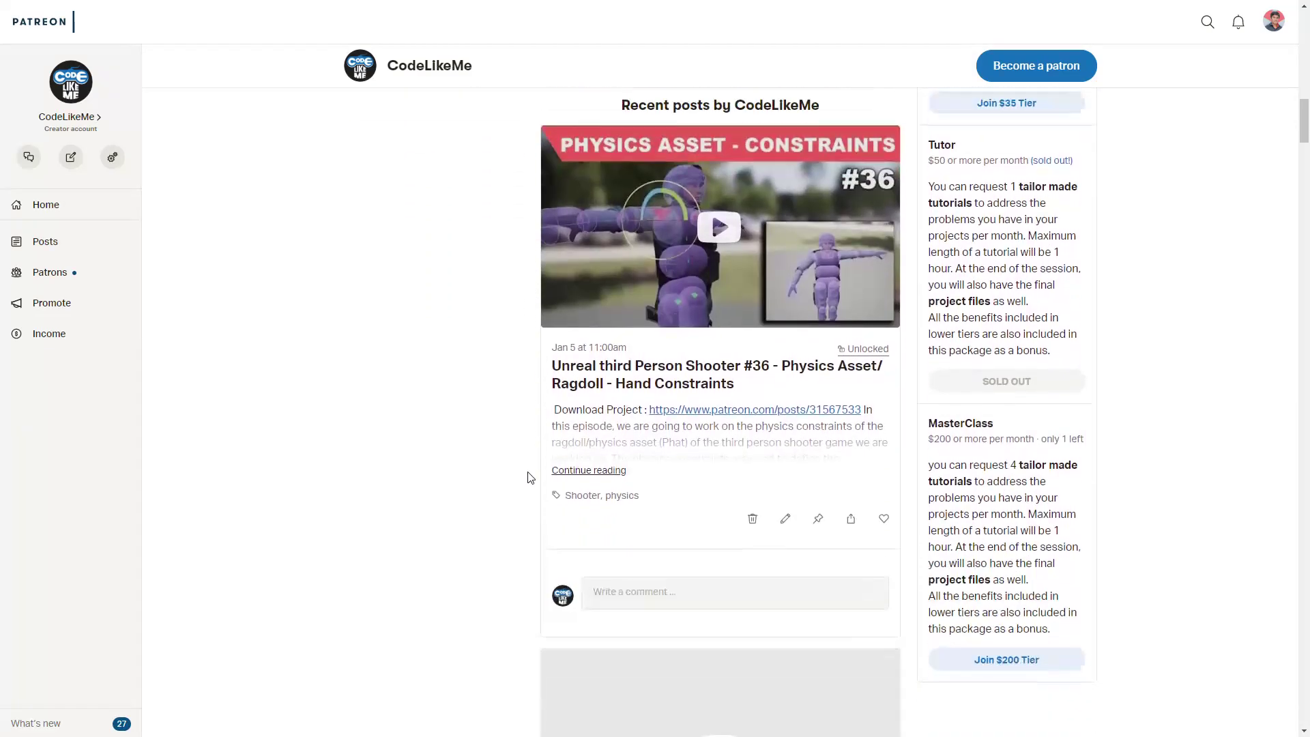
scroll(517, 478, "up", 2)
scroll(513, 479, "down", 1)
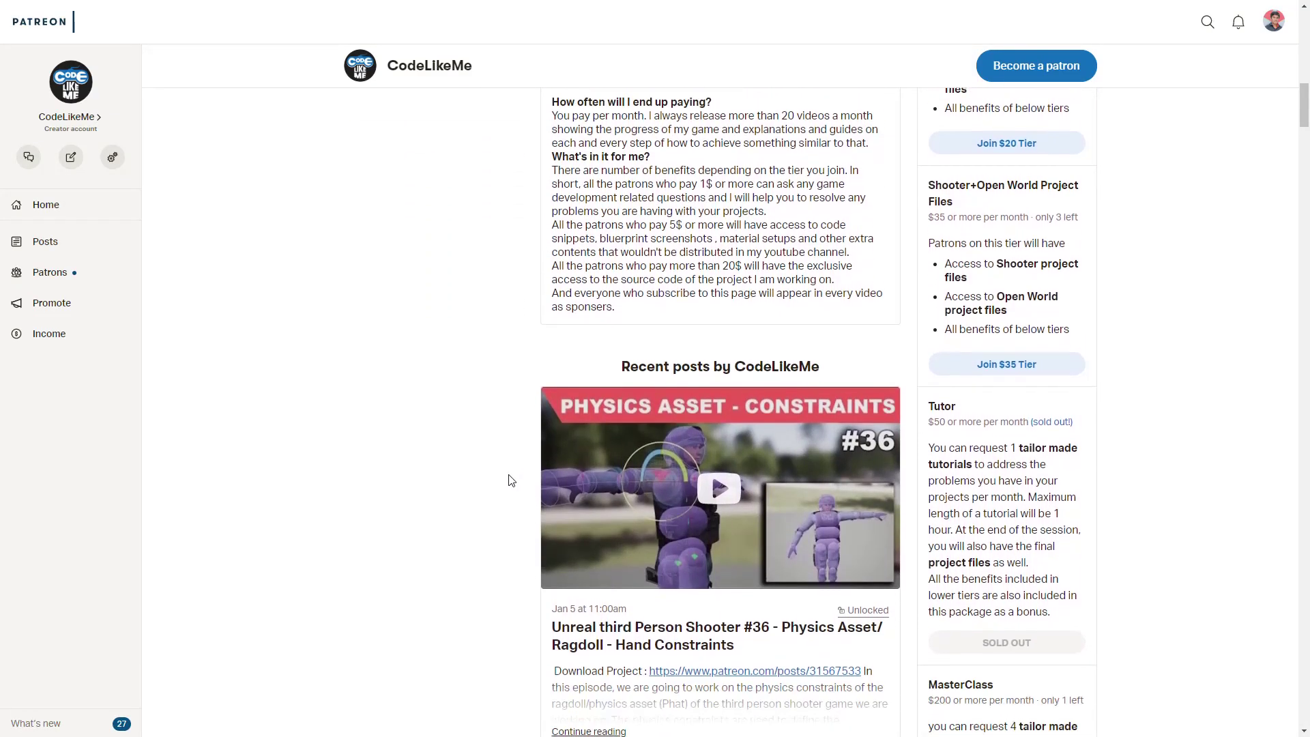
scroll(505, 480, "down", 5)
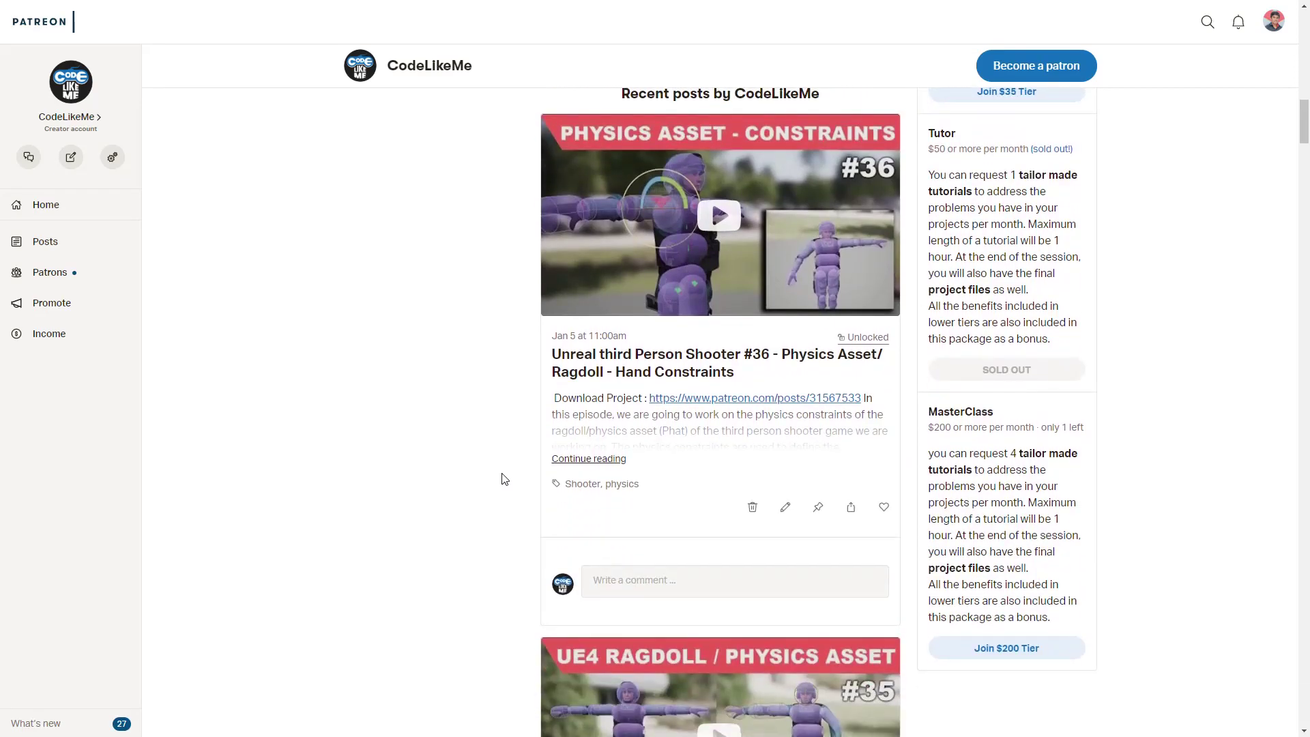
scroll(498, 477, "up", 7)
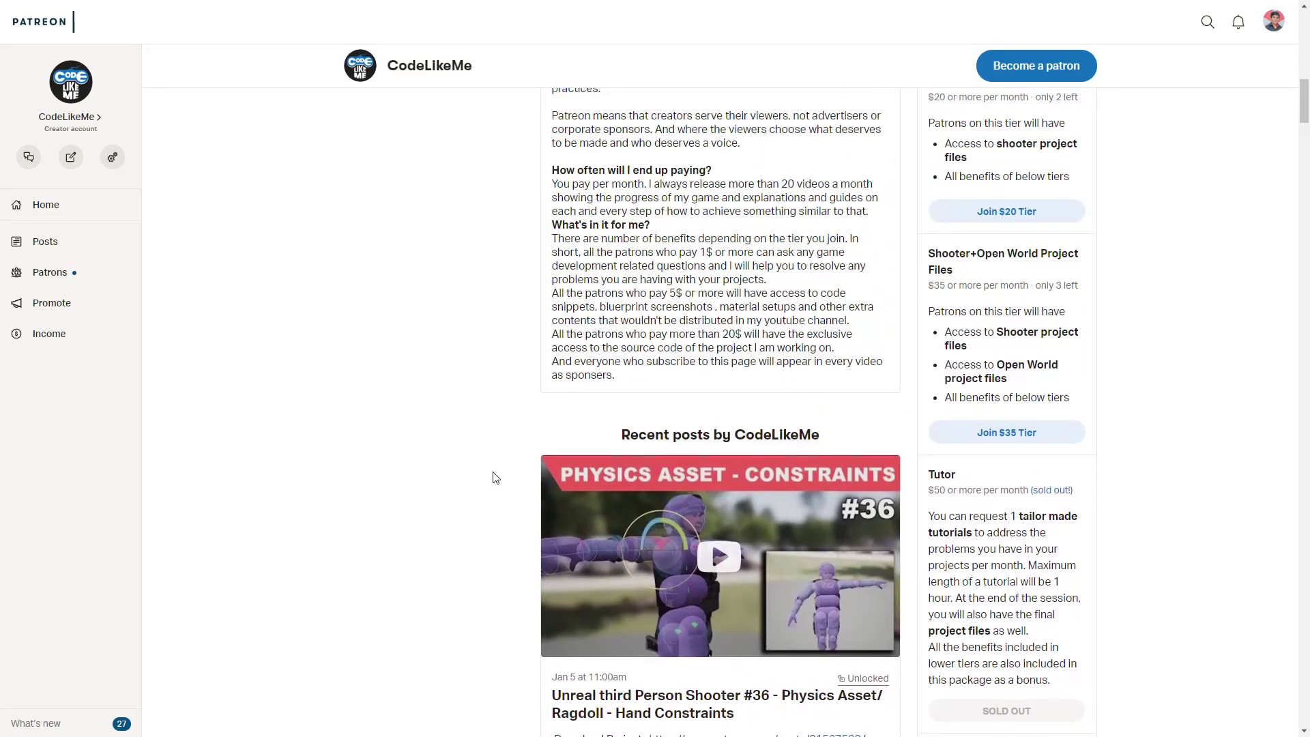
scroll(495, 475, "down", 9)
scroll(495, 477, "down", 3)
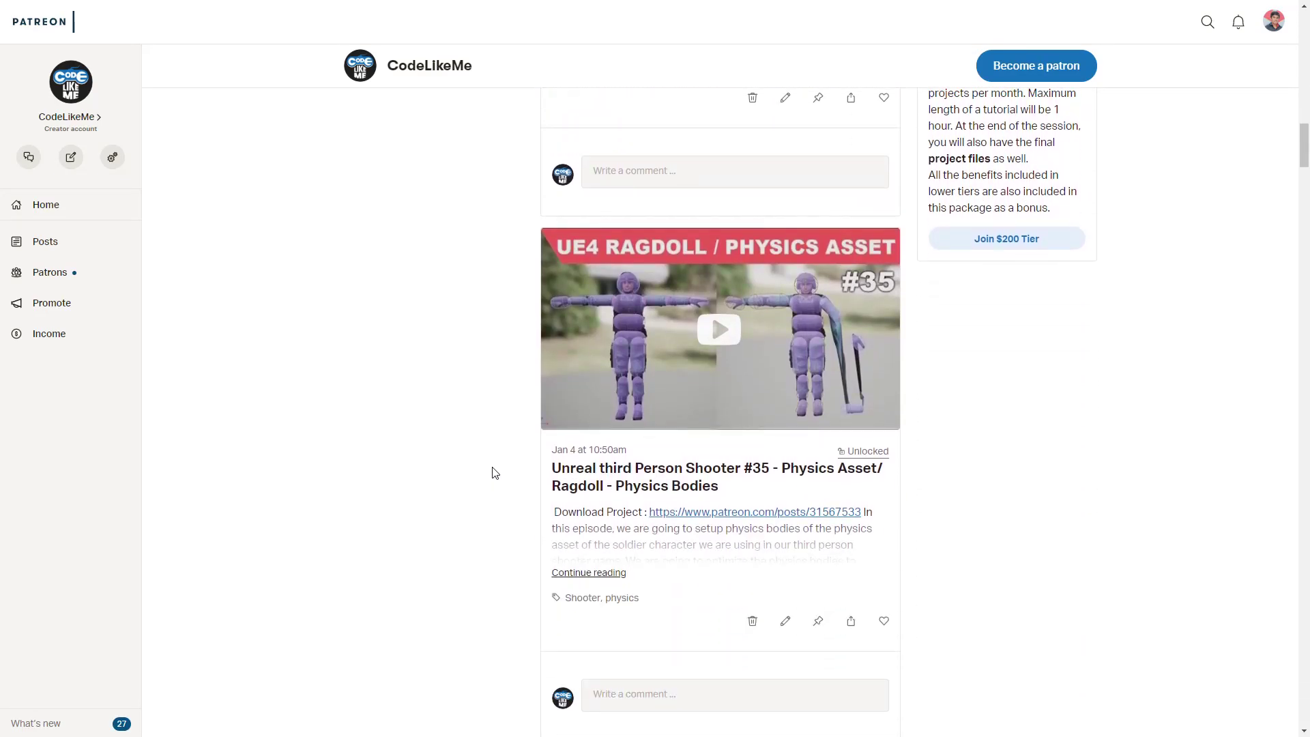
scroll(493, 471, "up", 7)
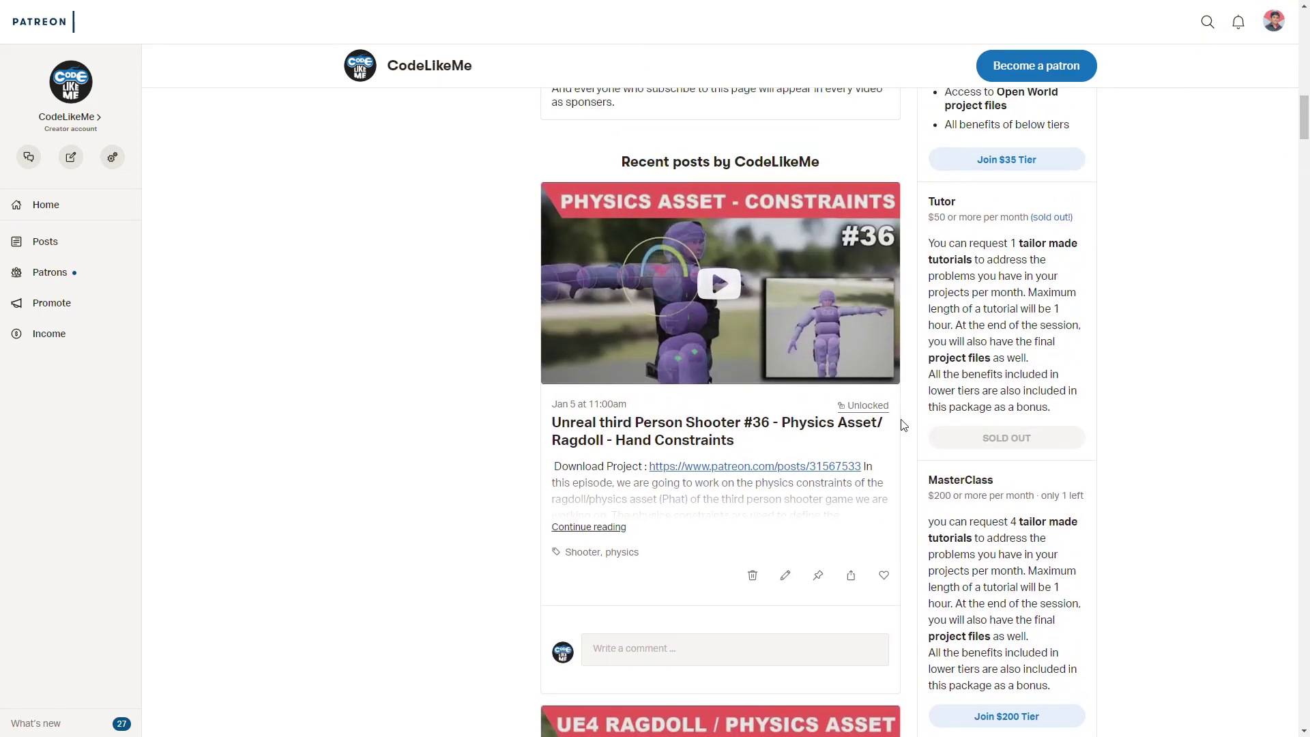
scroll(901, 424, "down", 4)
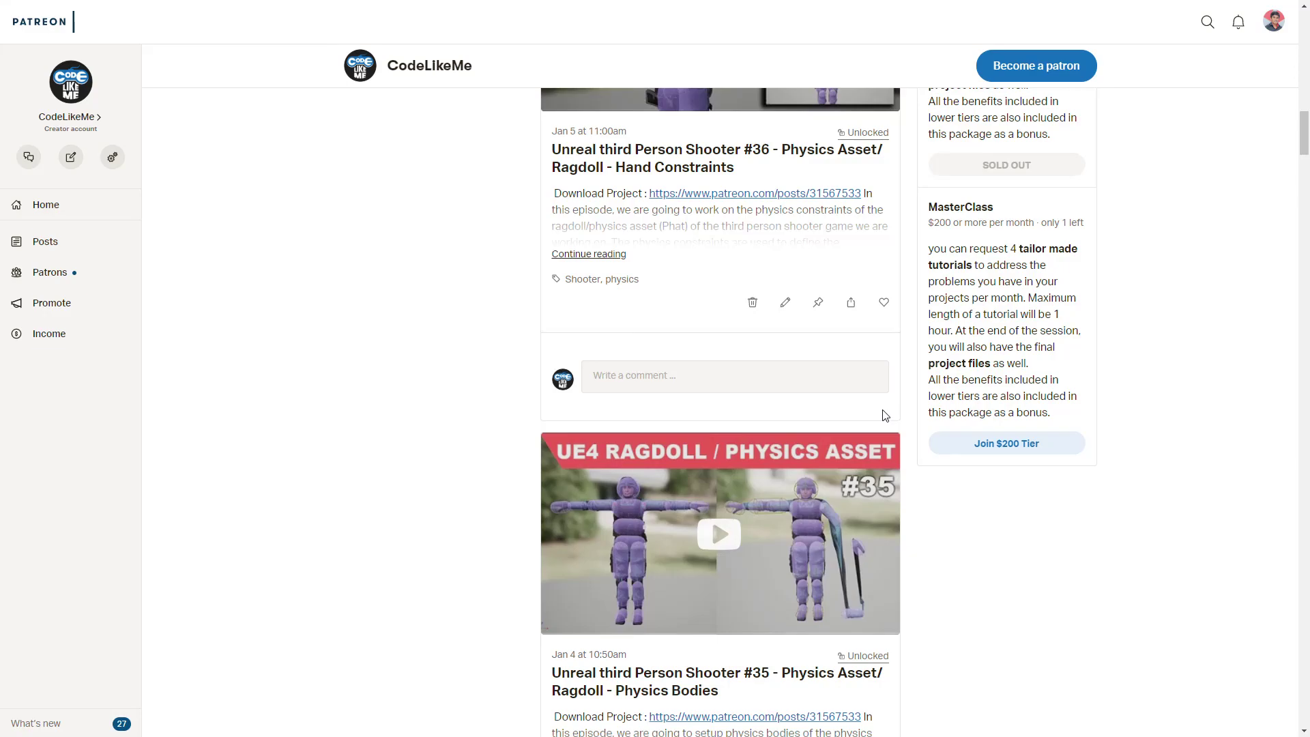
scroll(883, 414, "up", 6)
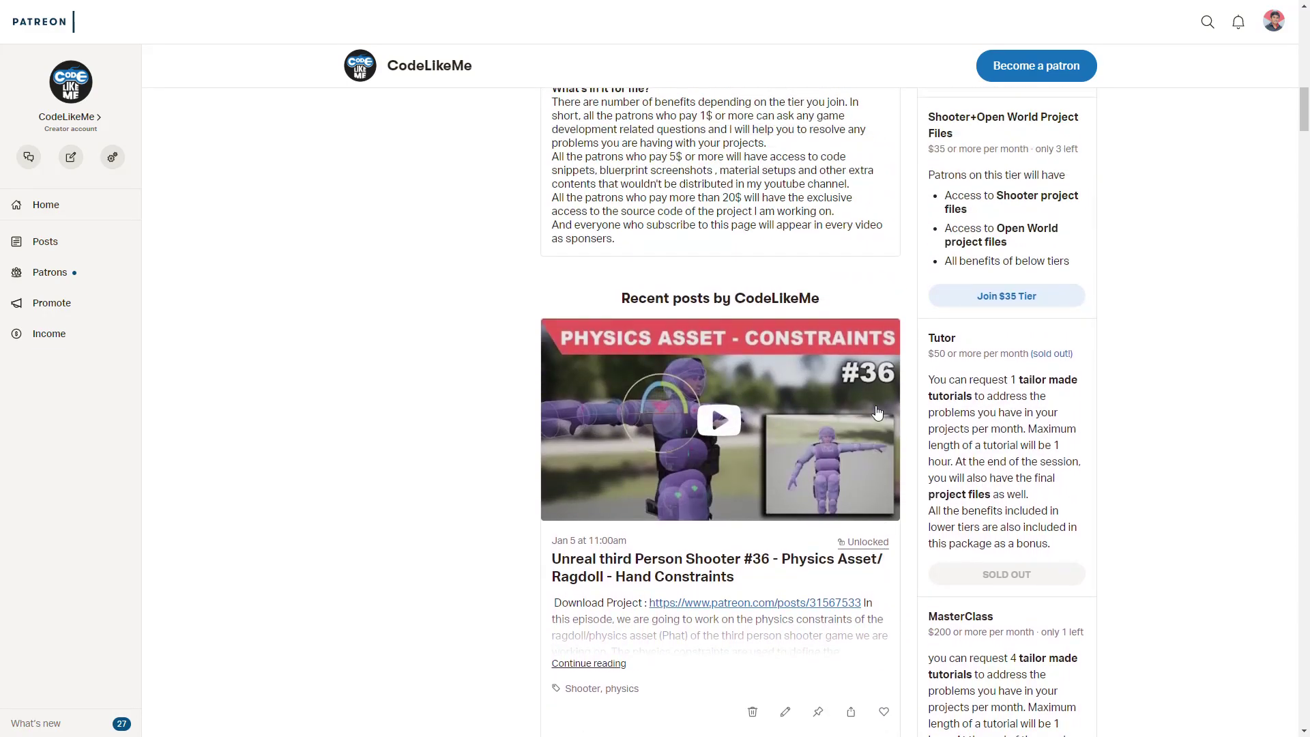
scroll(877, 412, "up", 7)
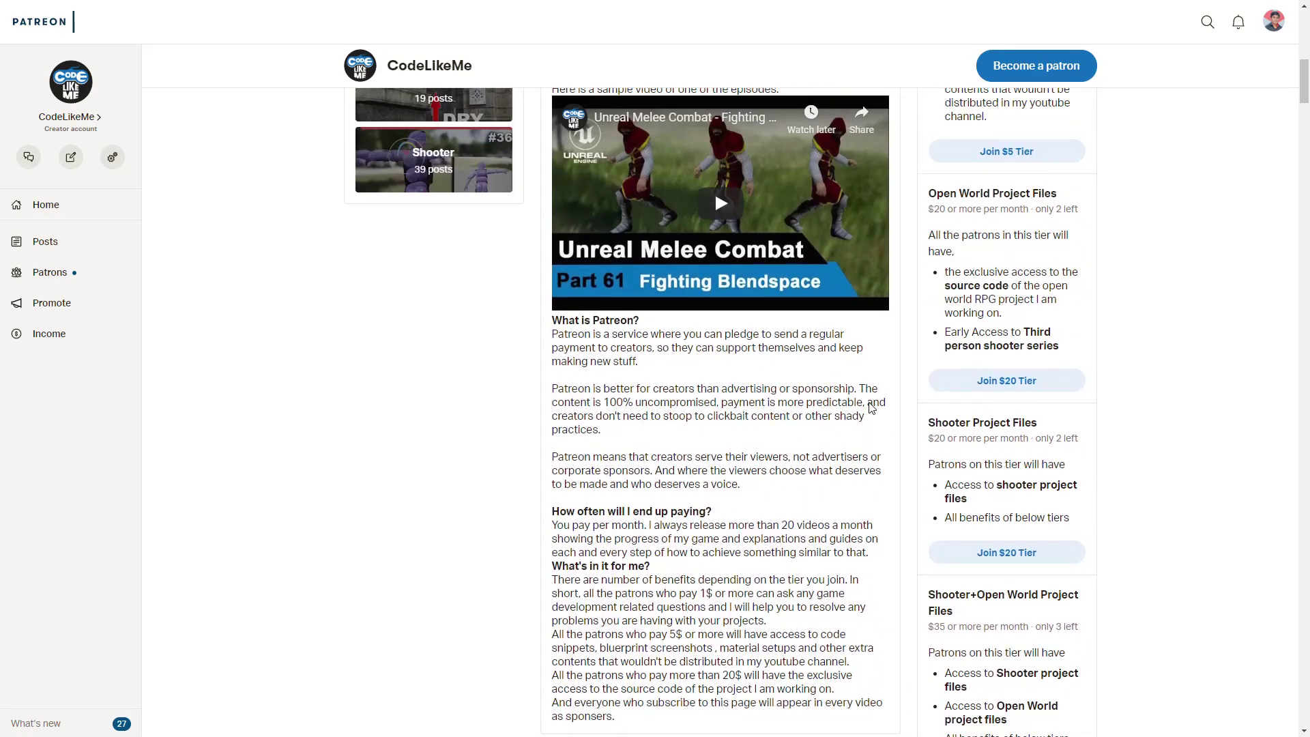
scroll(871, 408, "down", 20)
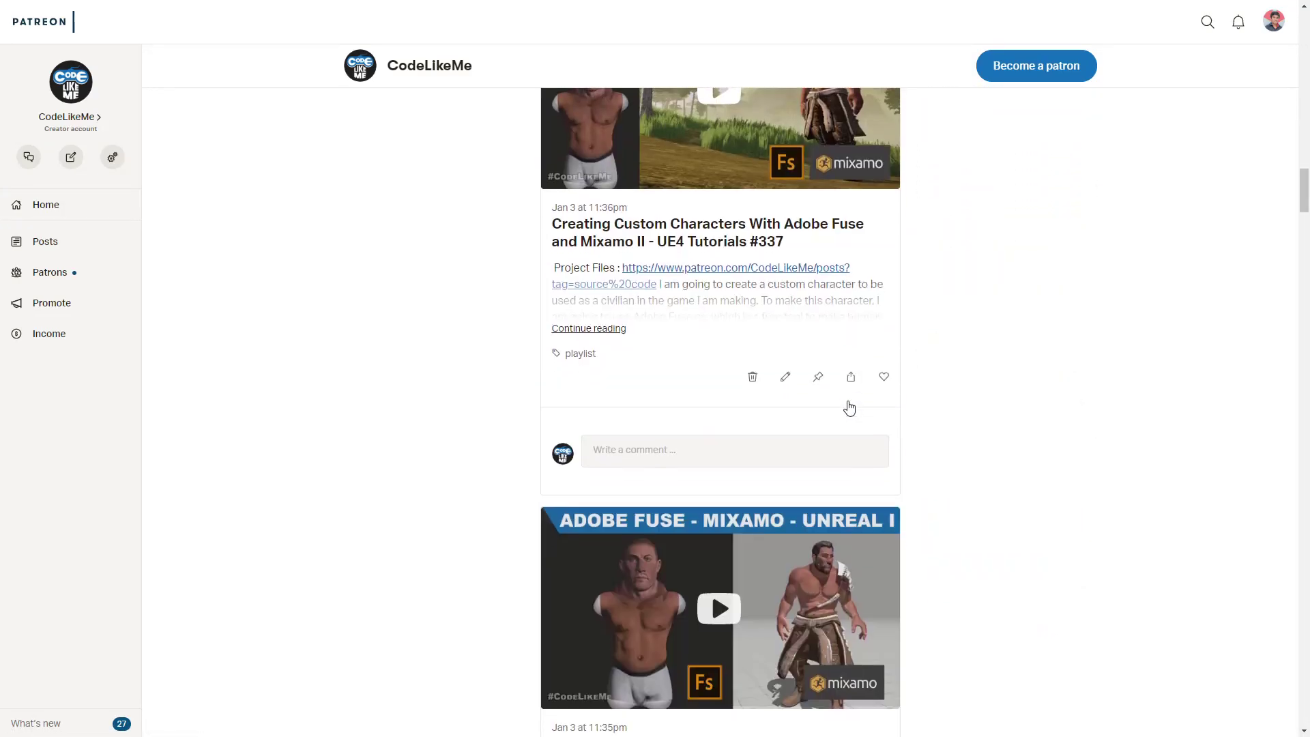